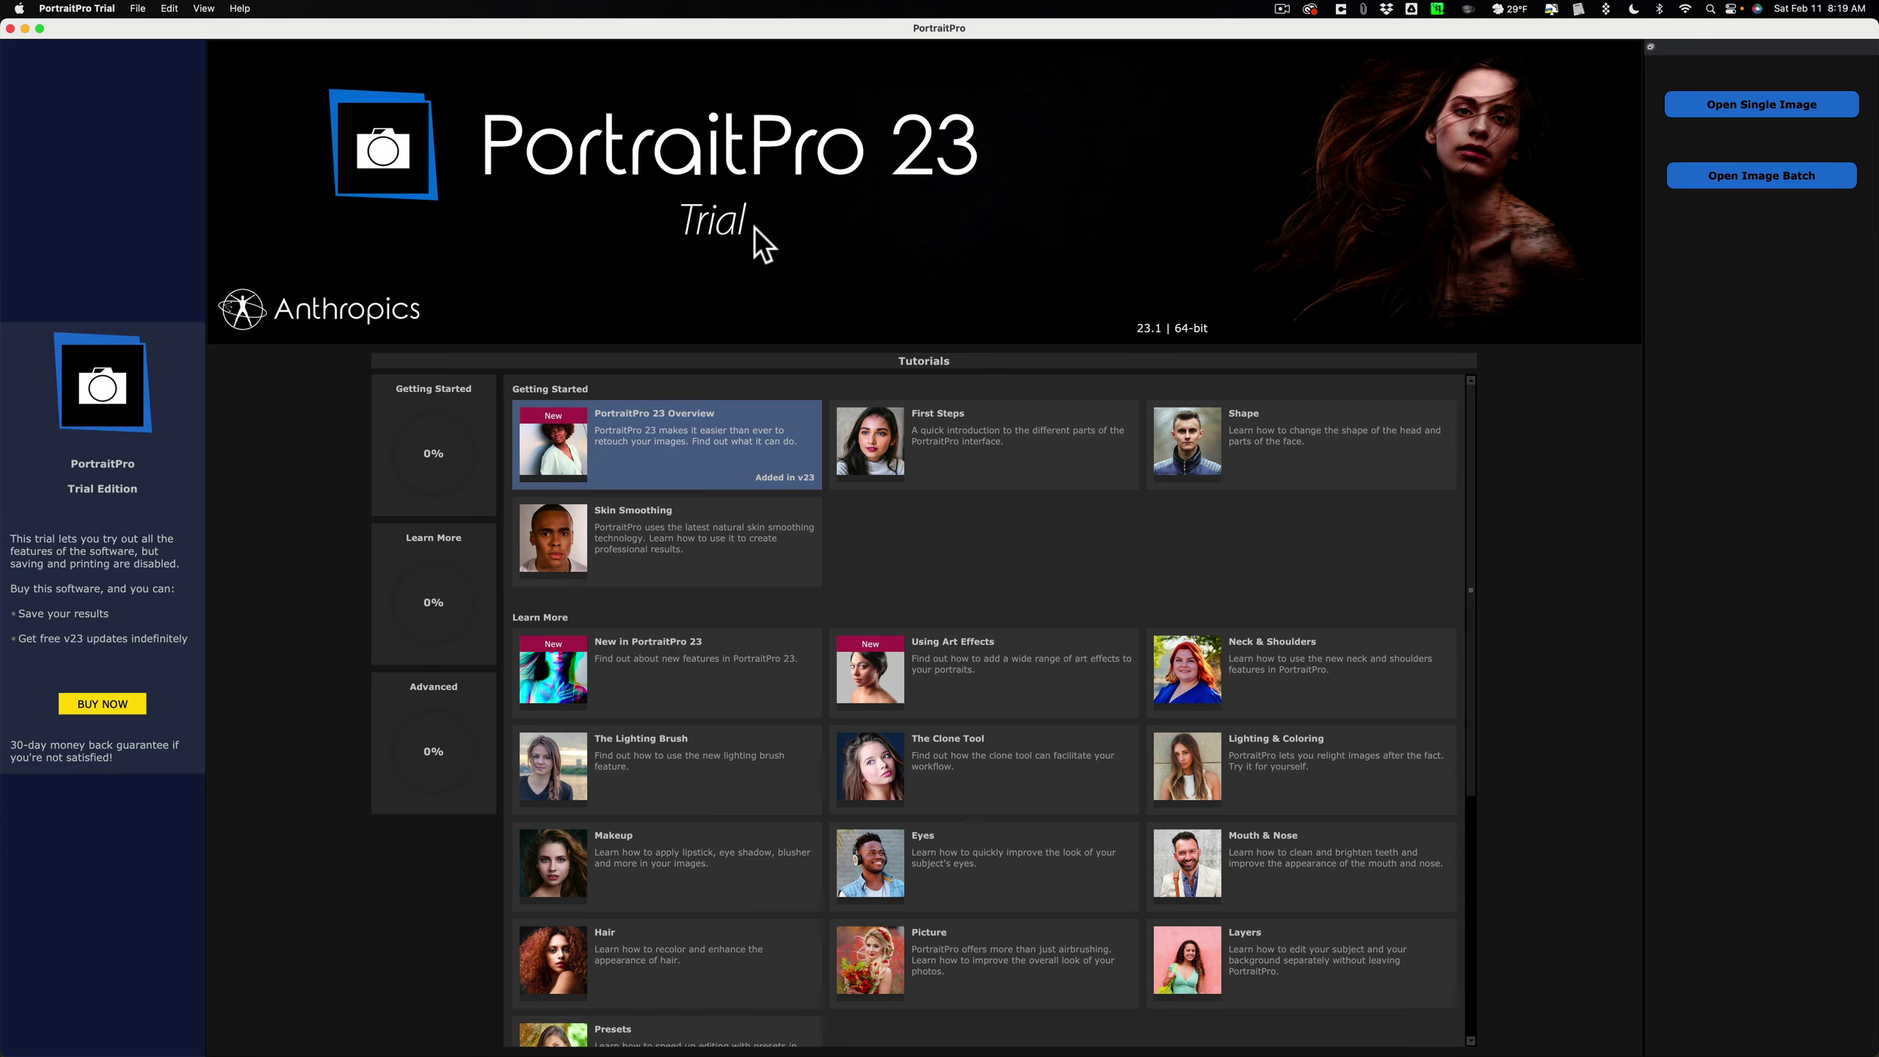
Step: Open the single image AdobeStock_89969729.jpeg from the Desktop folder
left_click(1748, 103)
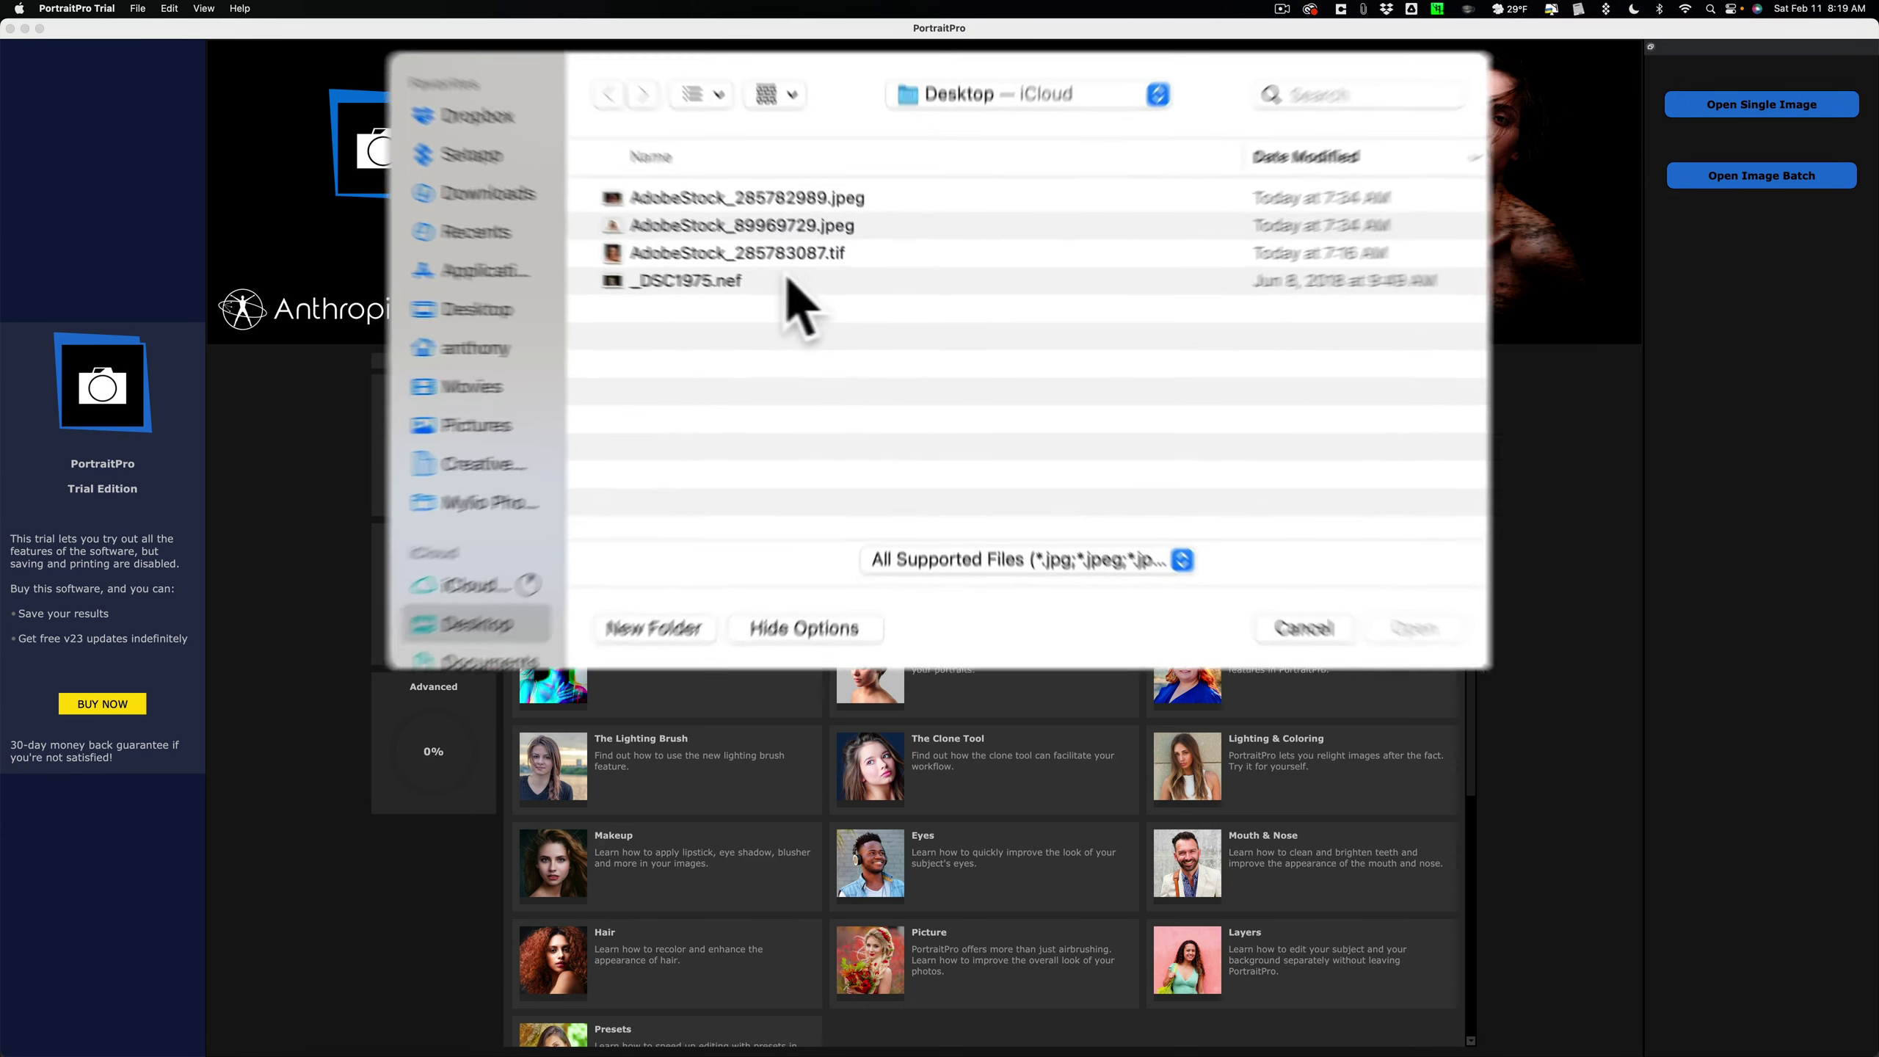
left_click(766, 275)
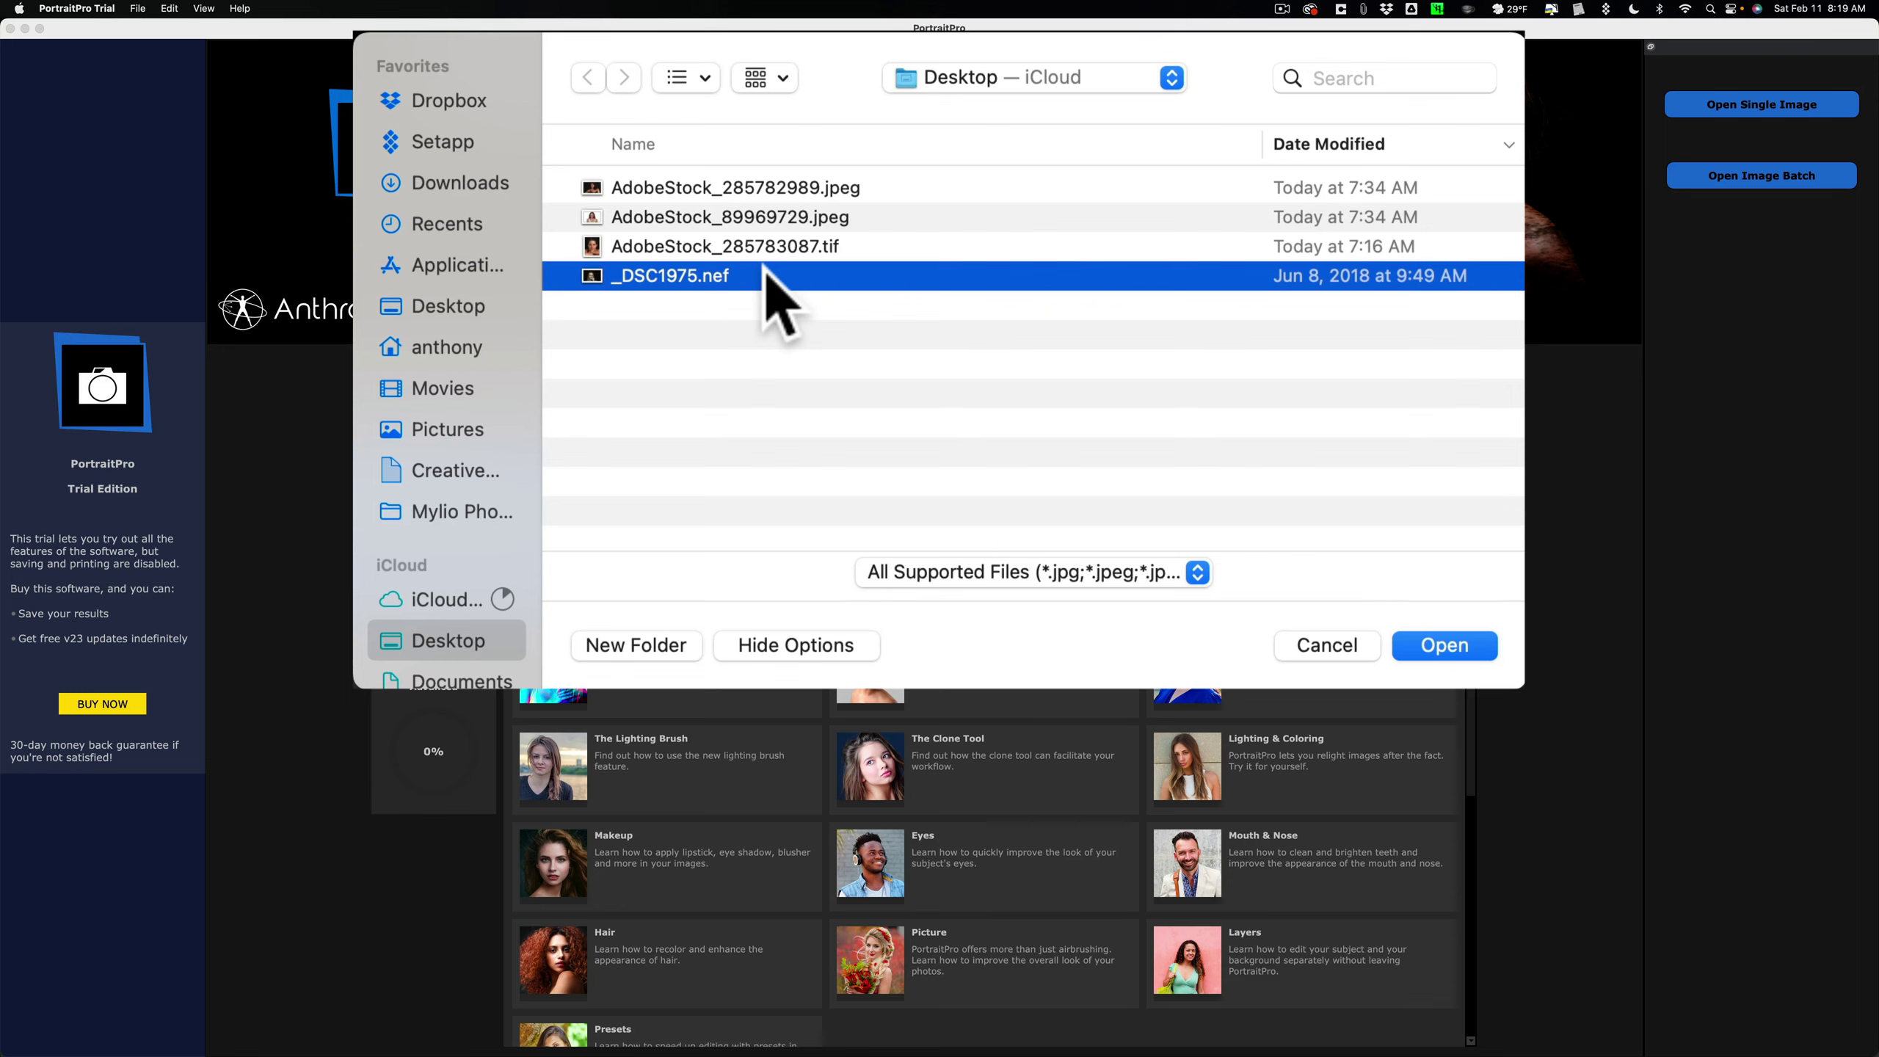
left_click(752, 215)
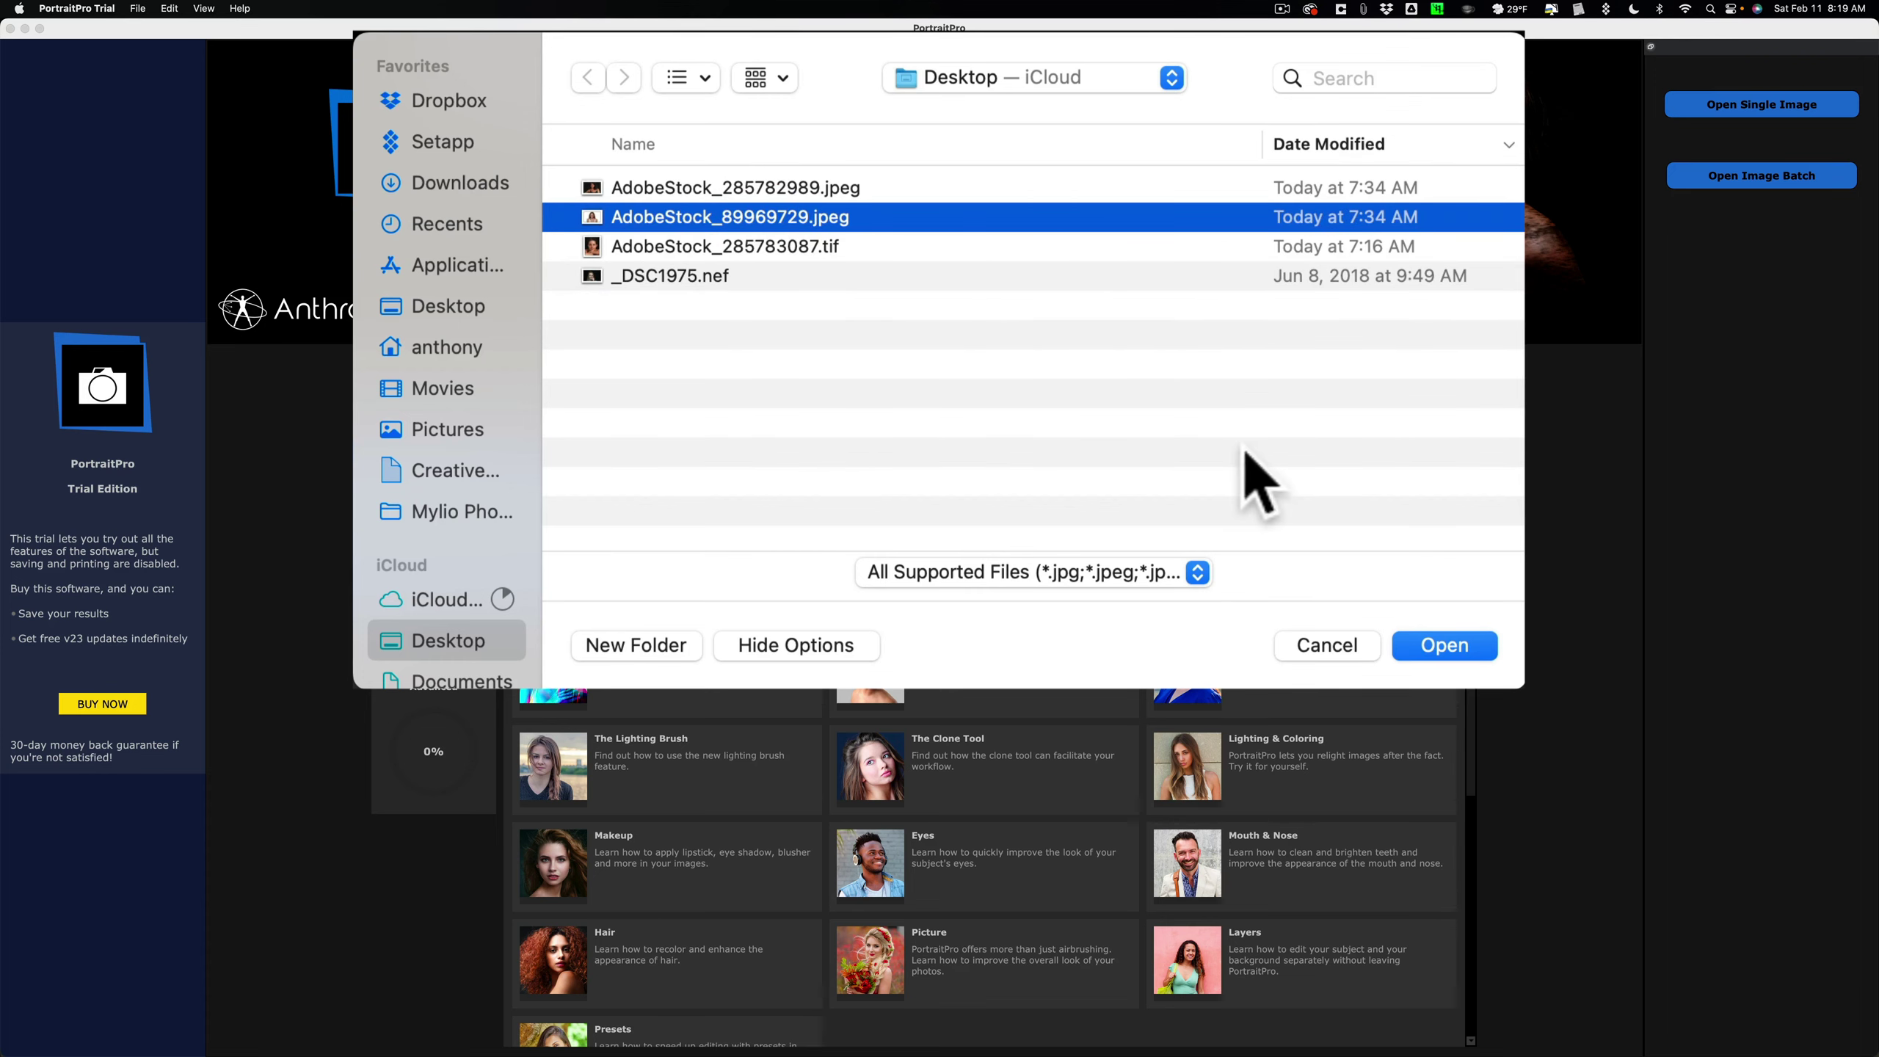
left_click(1449, 643)
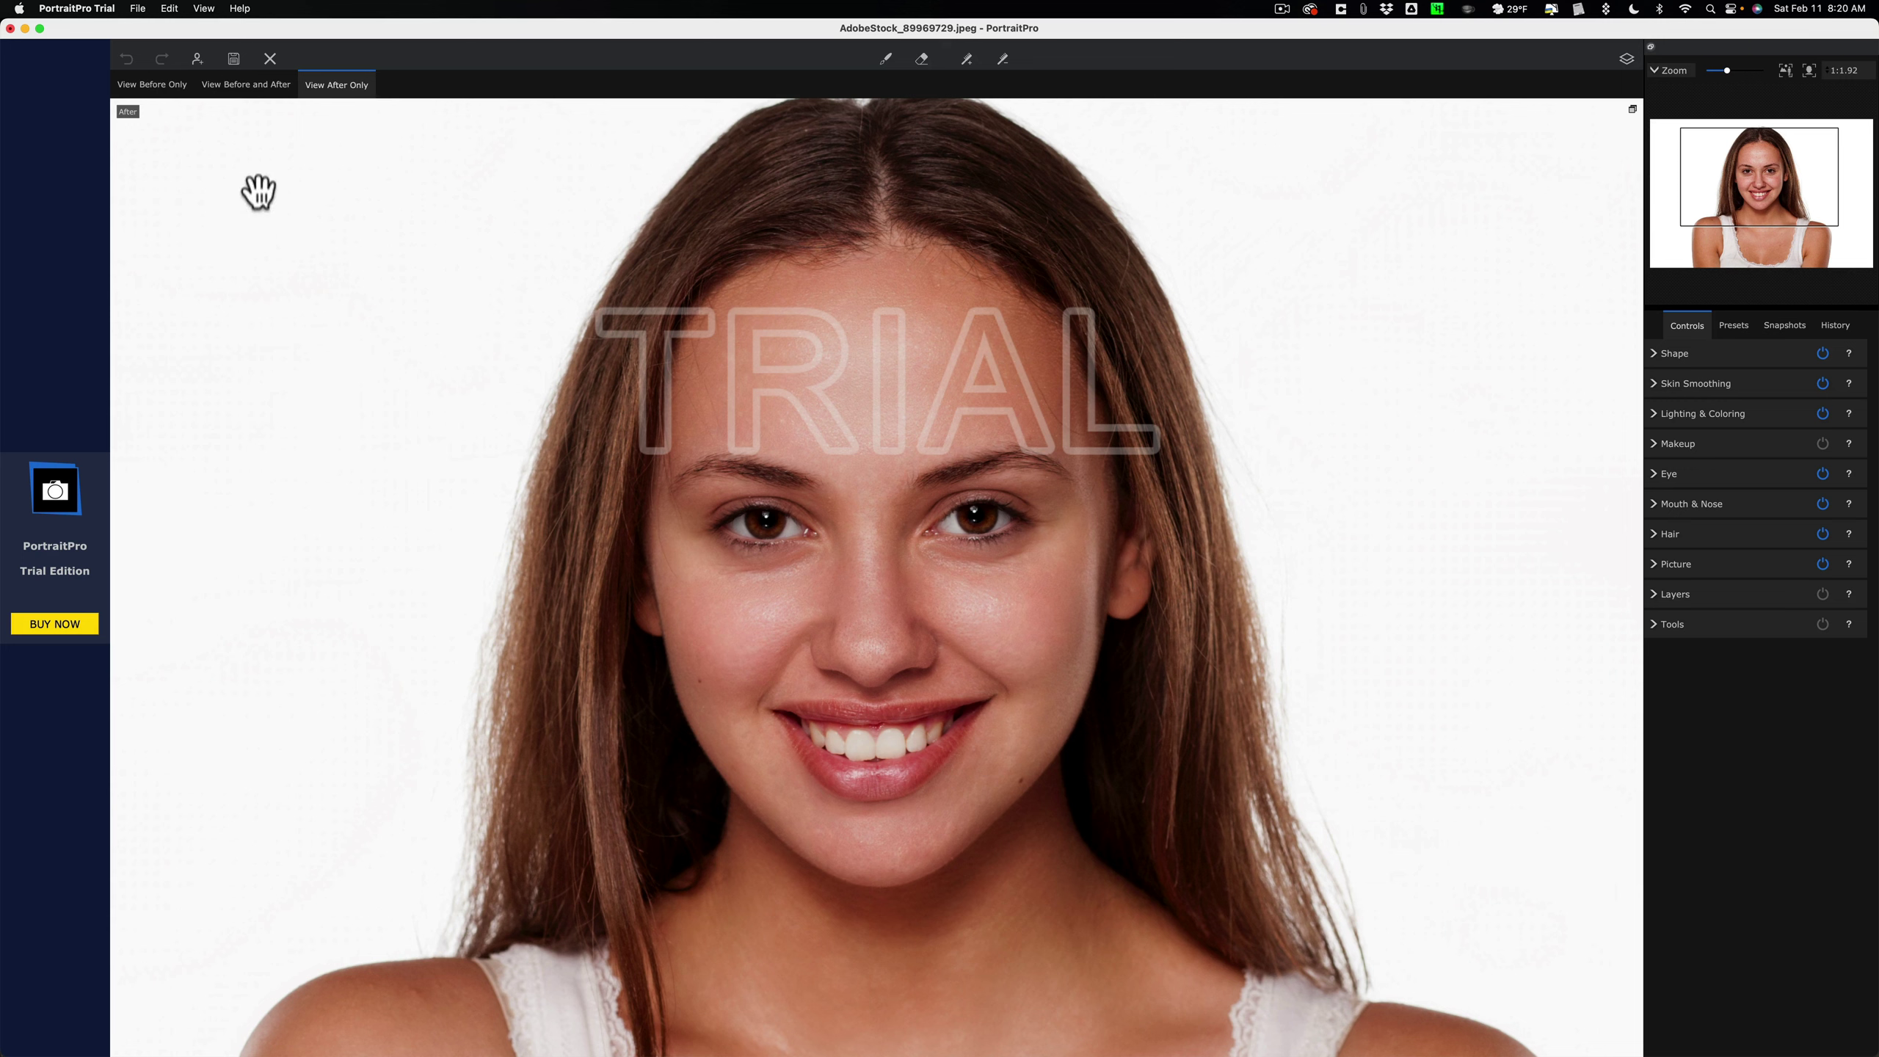
Step: Compare the side-by-side and before-only views of the portrait, and return to the after-only view
left_click(237, 89)
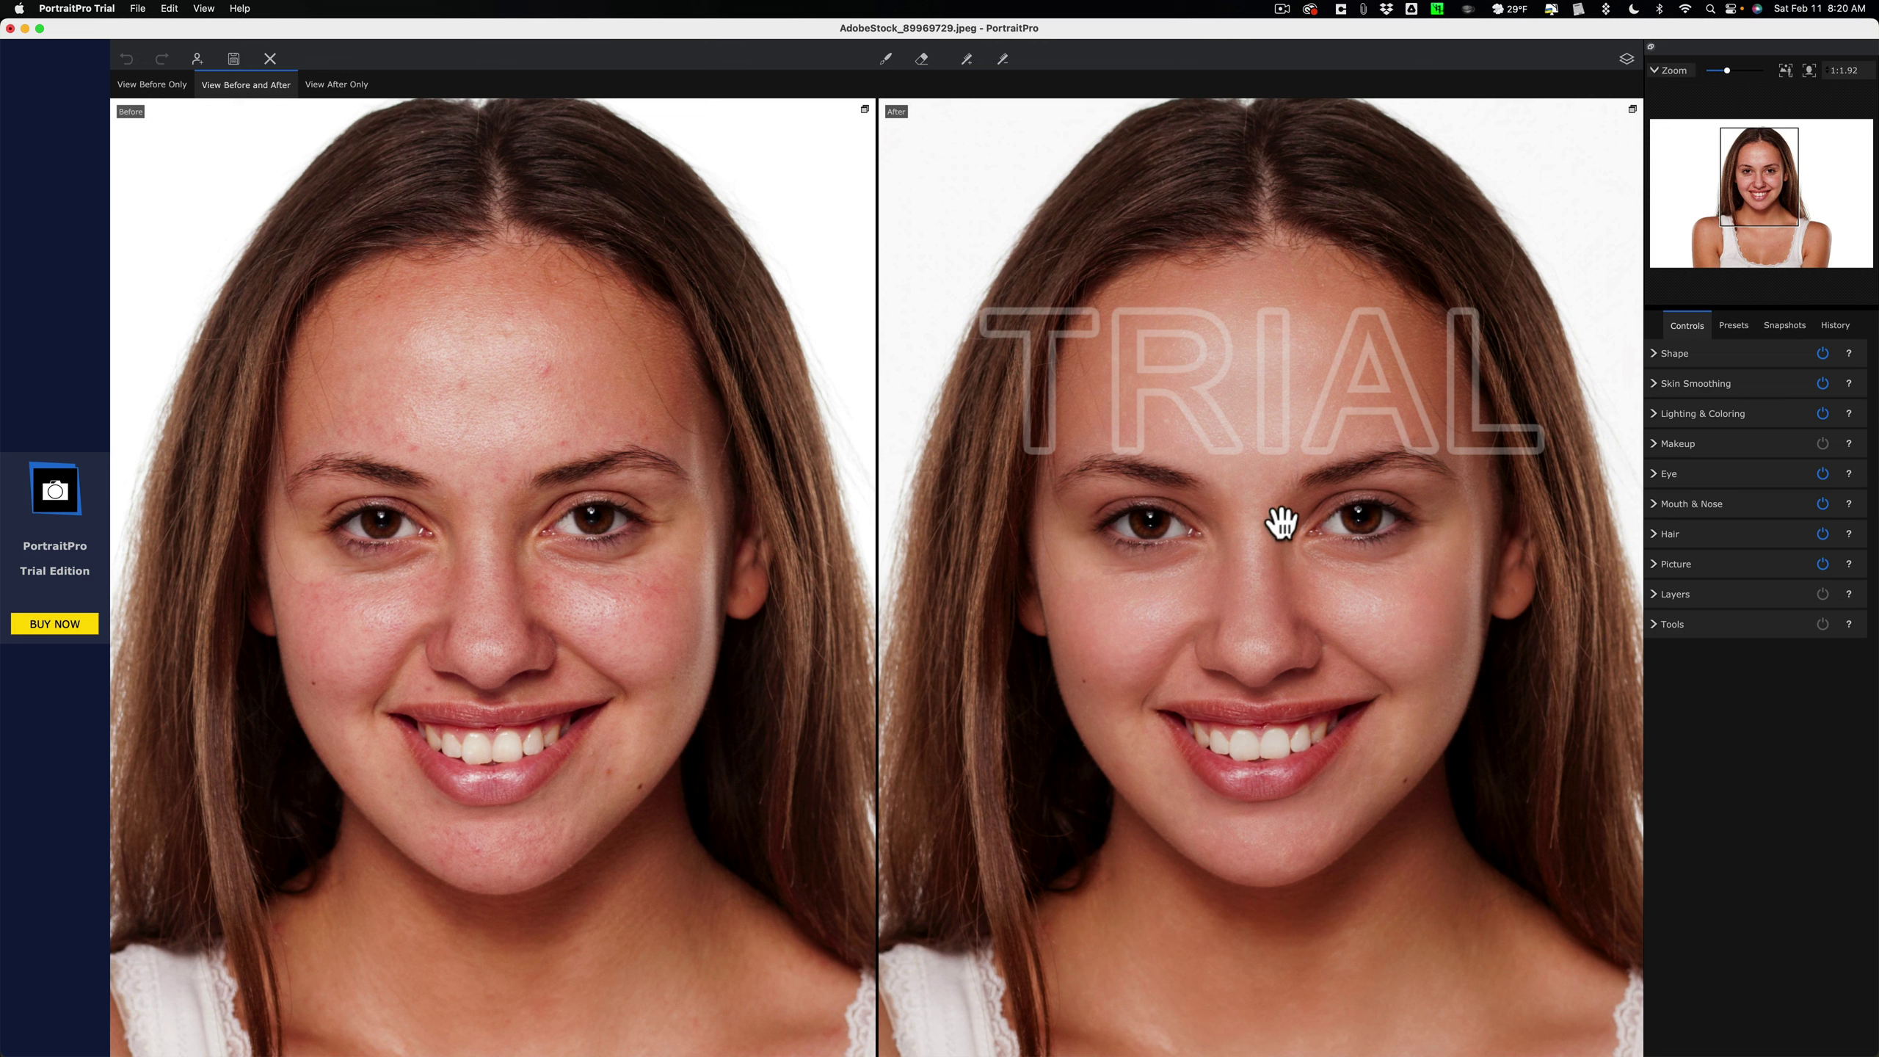
left_click(170, 83)
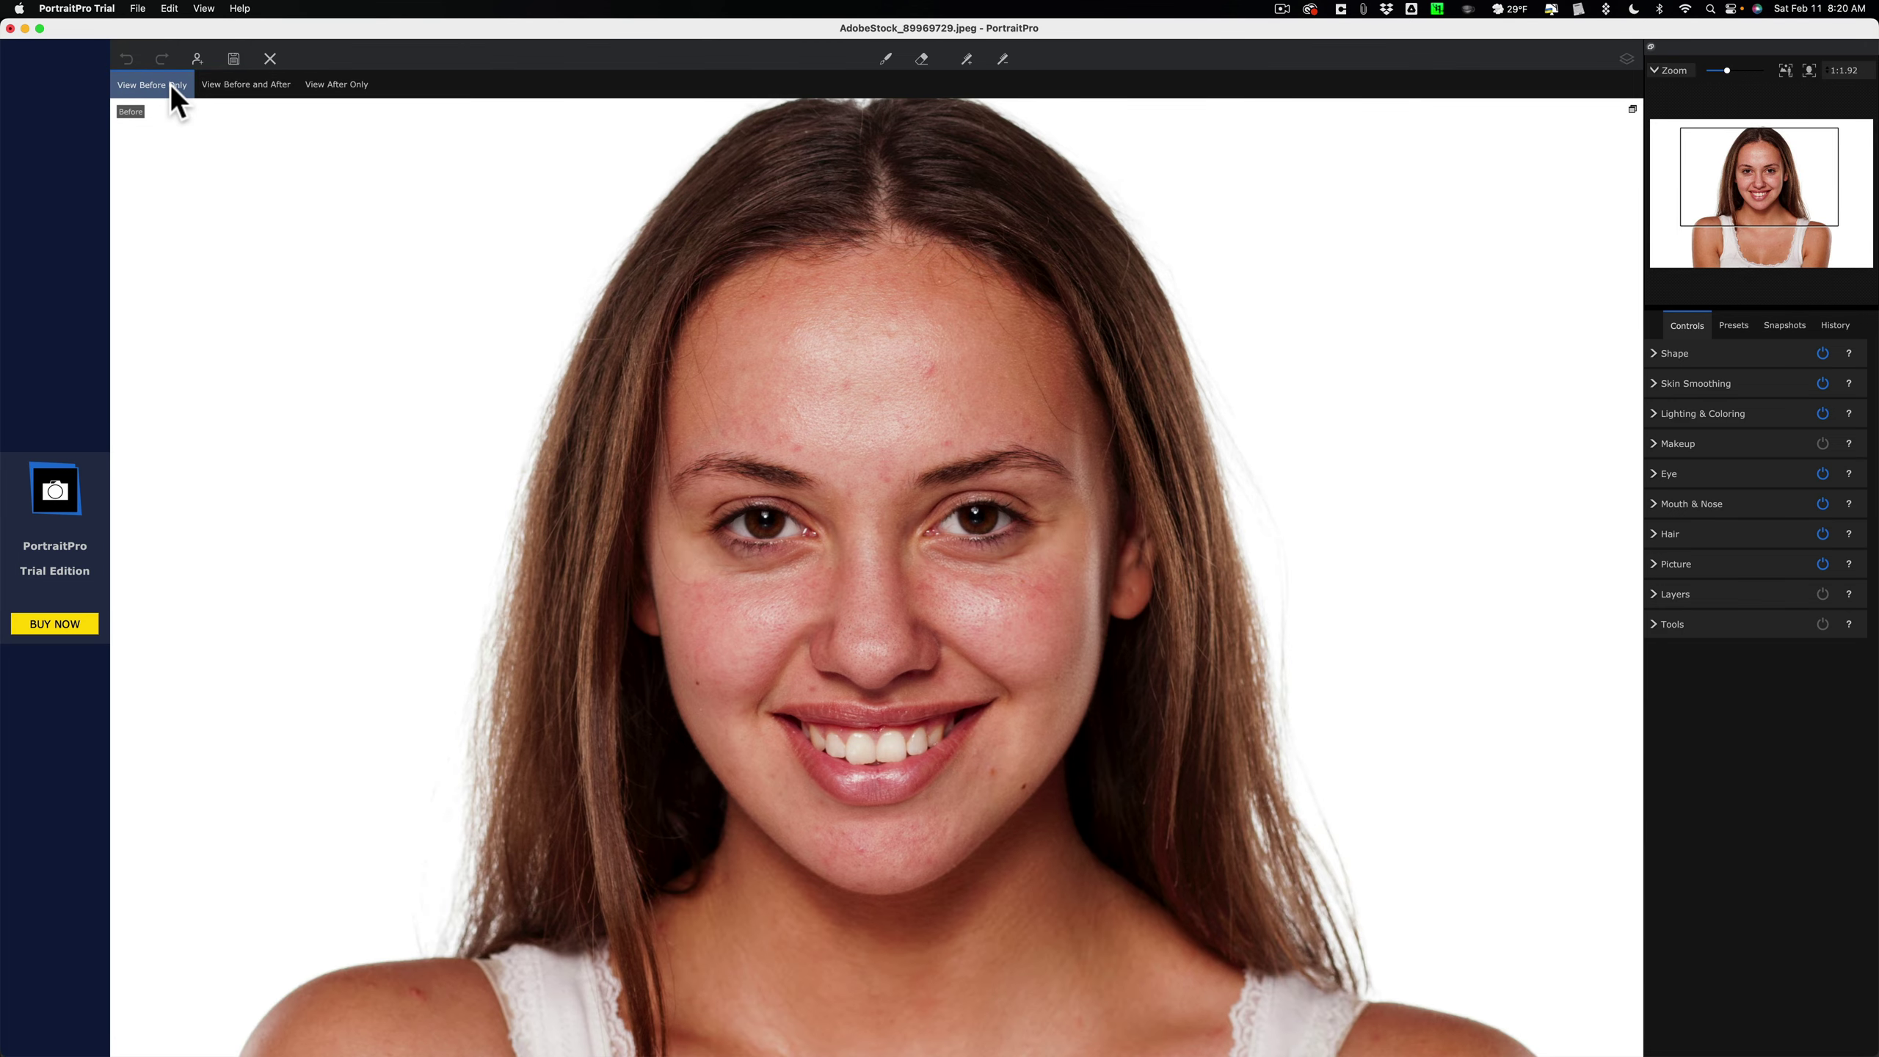
left_click(342, 85)
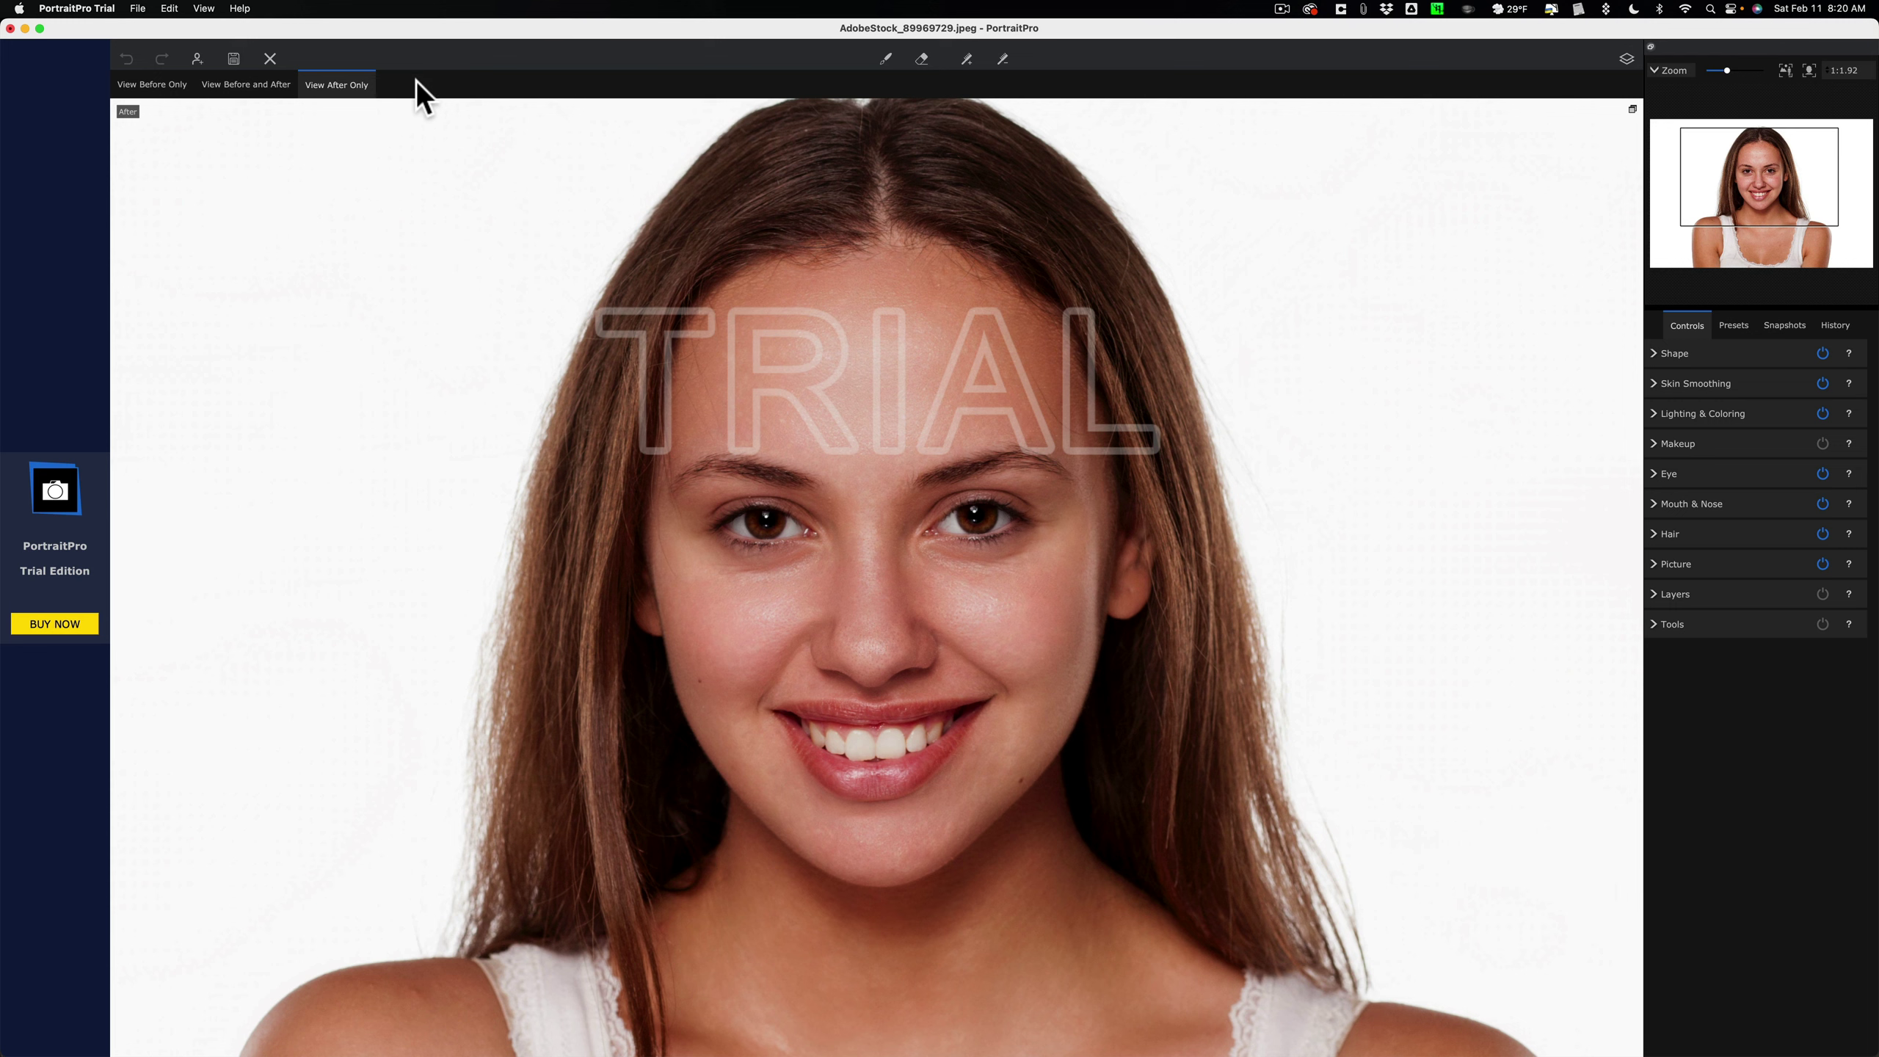
Step: Browse the Global presets from Standard down to the background presets and the section categories
left_click_drag(1689, 328, 1616, 30)
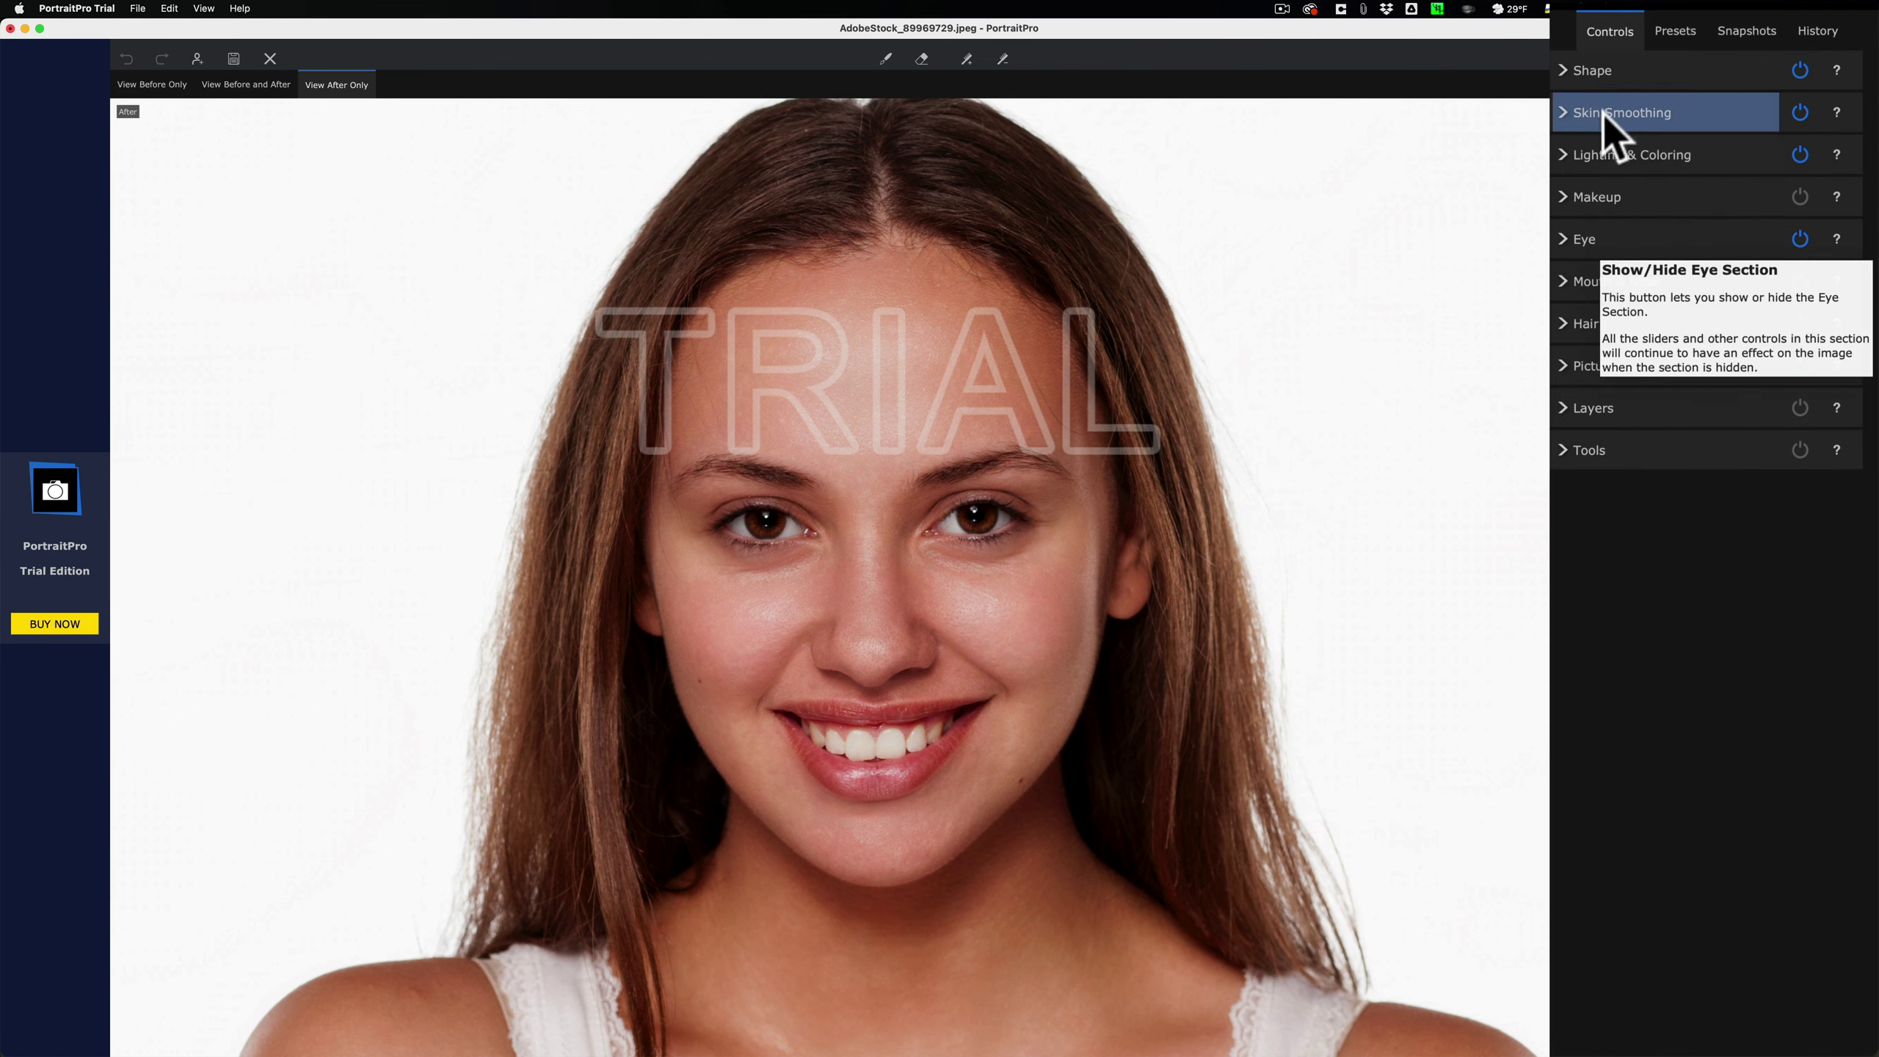
left_click(1676, 31)
scroll(1745, 296, "down", 6)
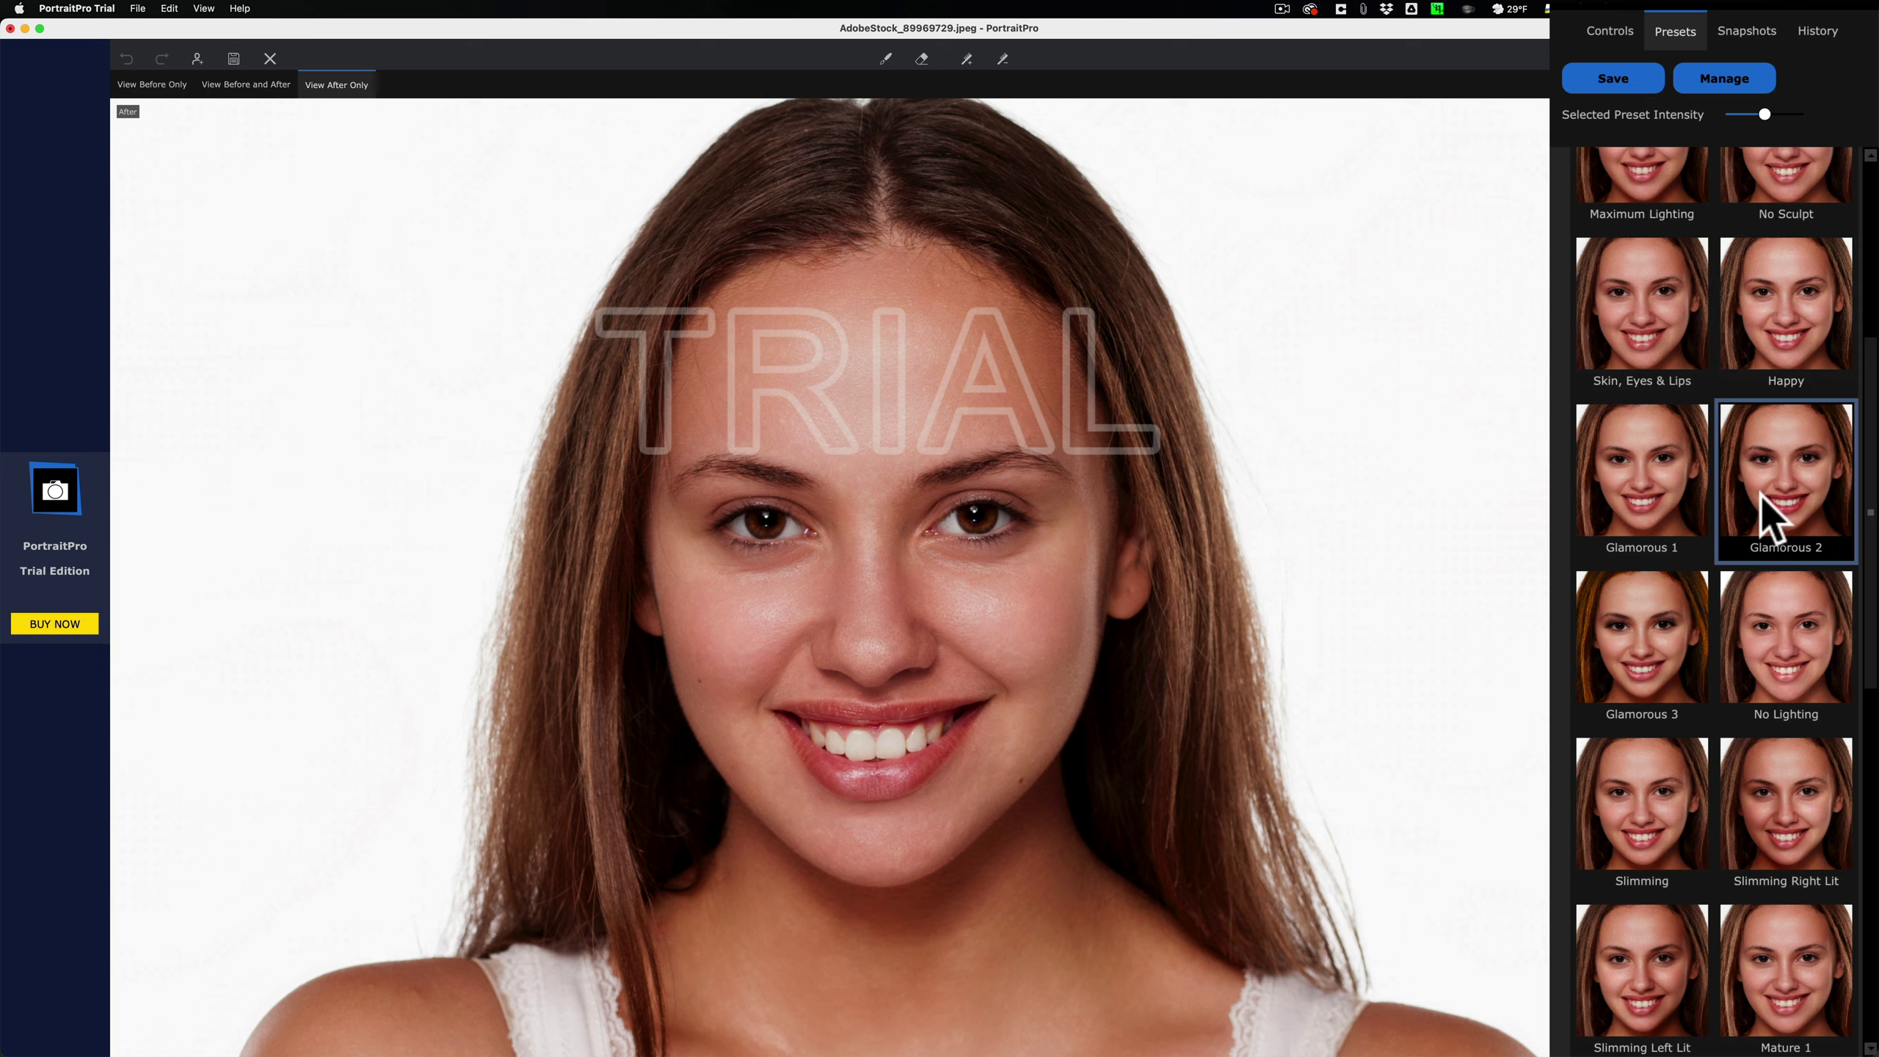
scroll(1761, 497, "down", 6)
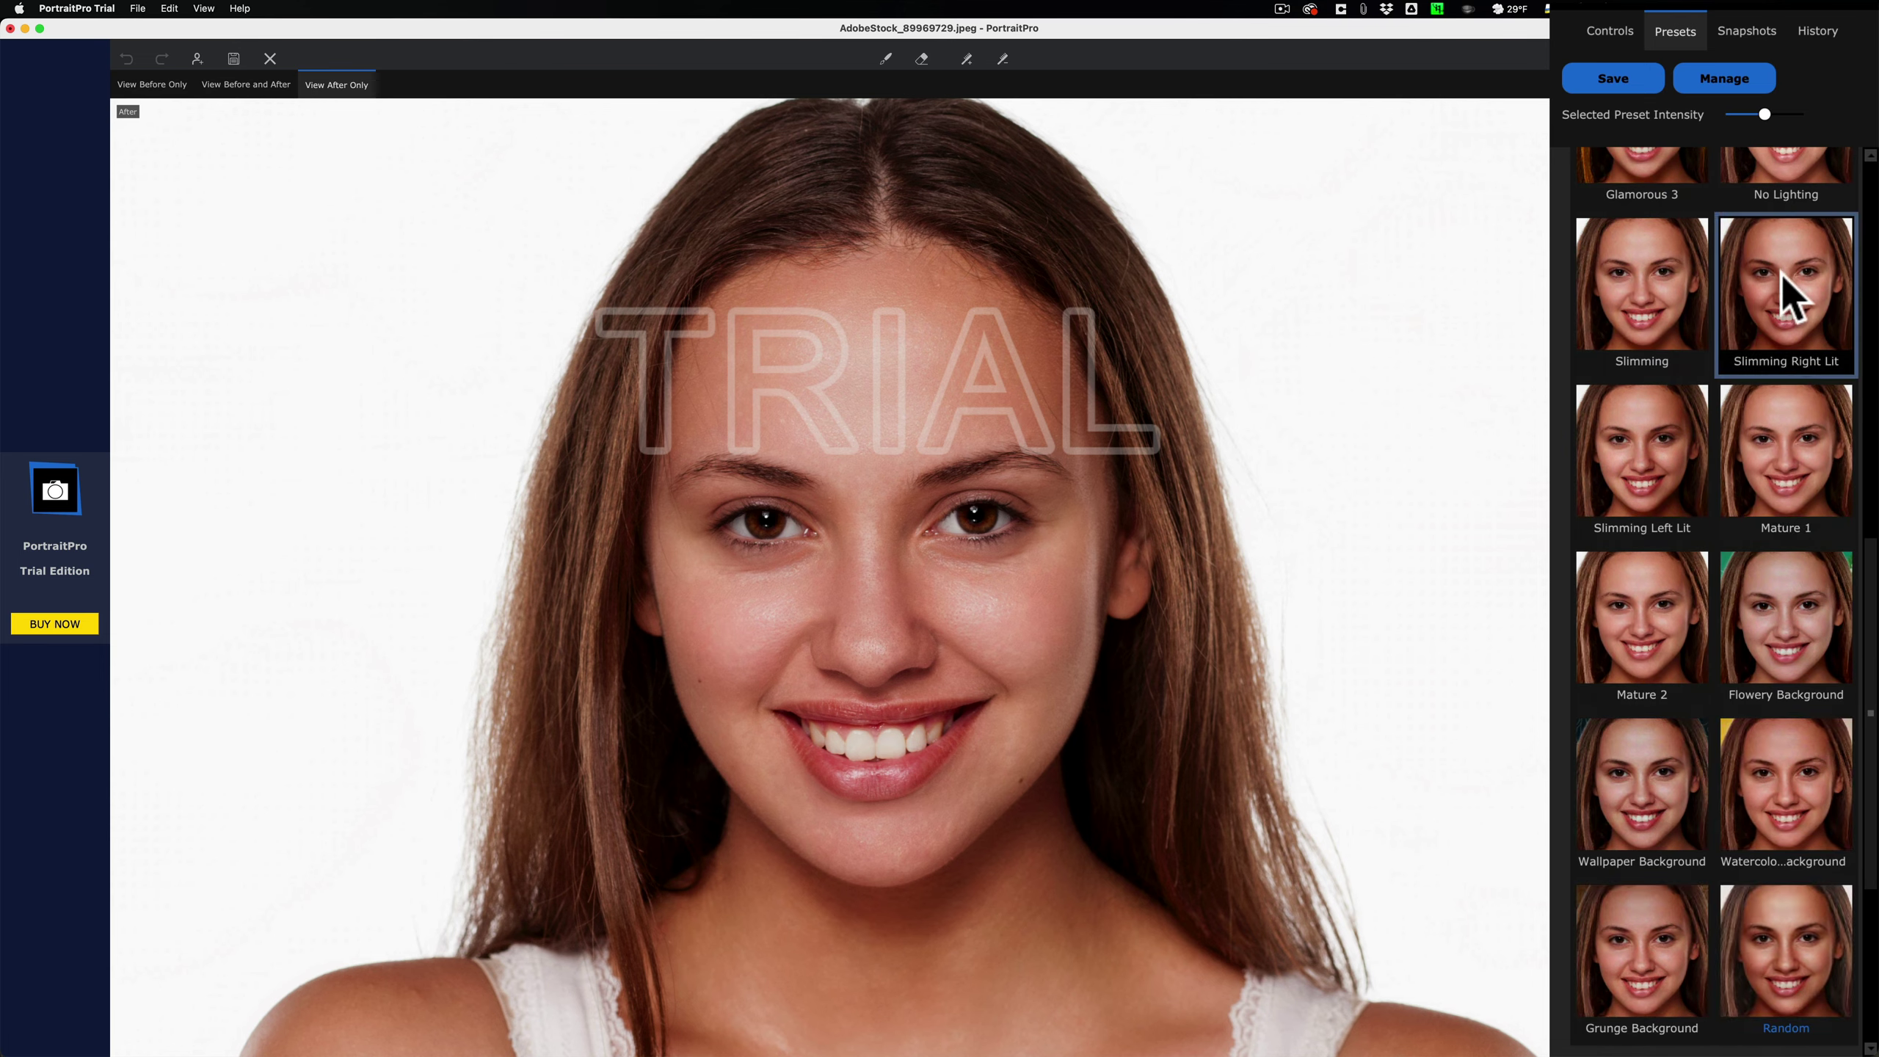
scroll(1659, 459, "down", 1)
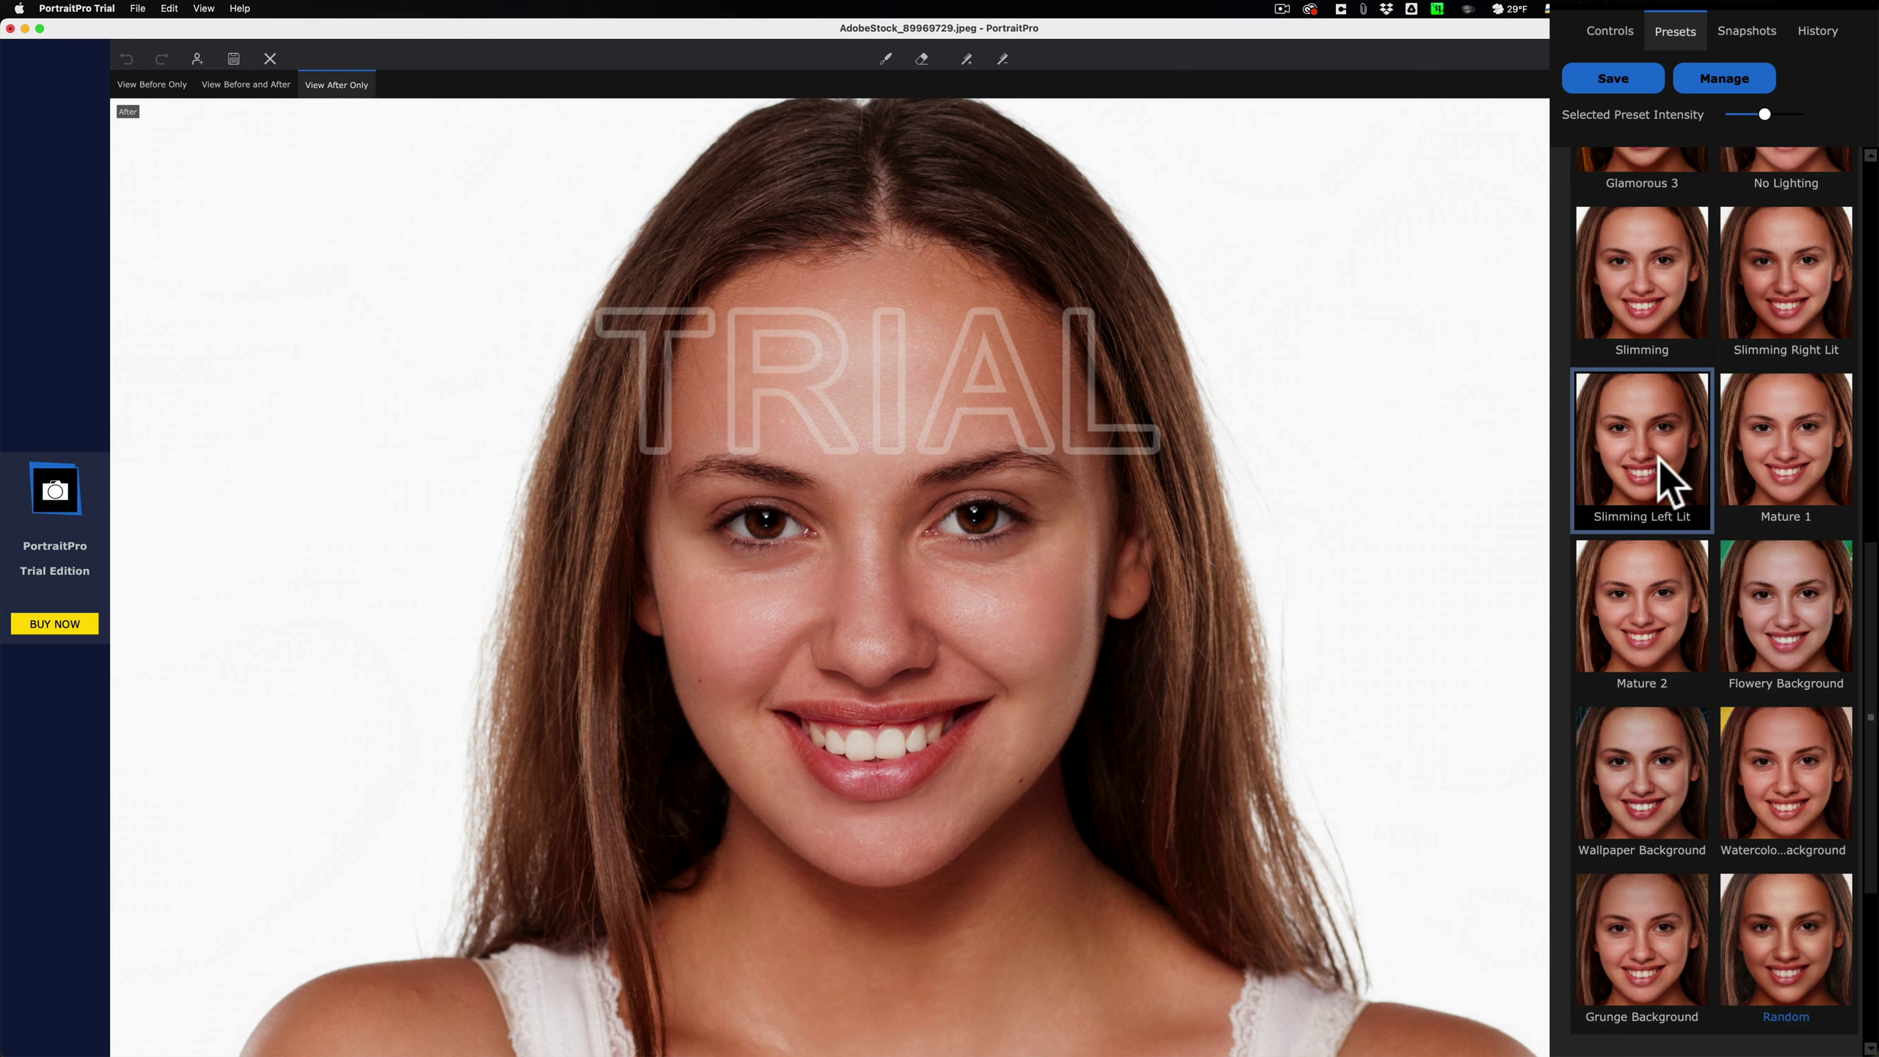
scroll(1650, 450, "up", 5)
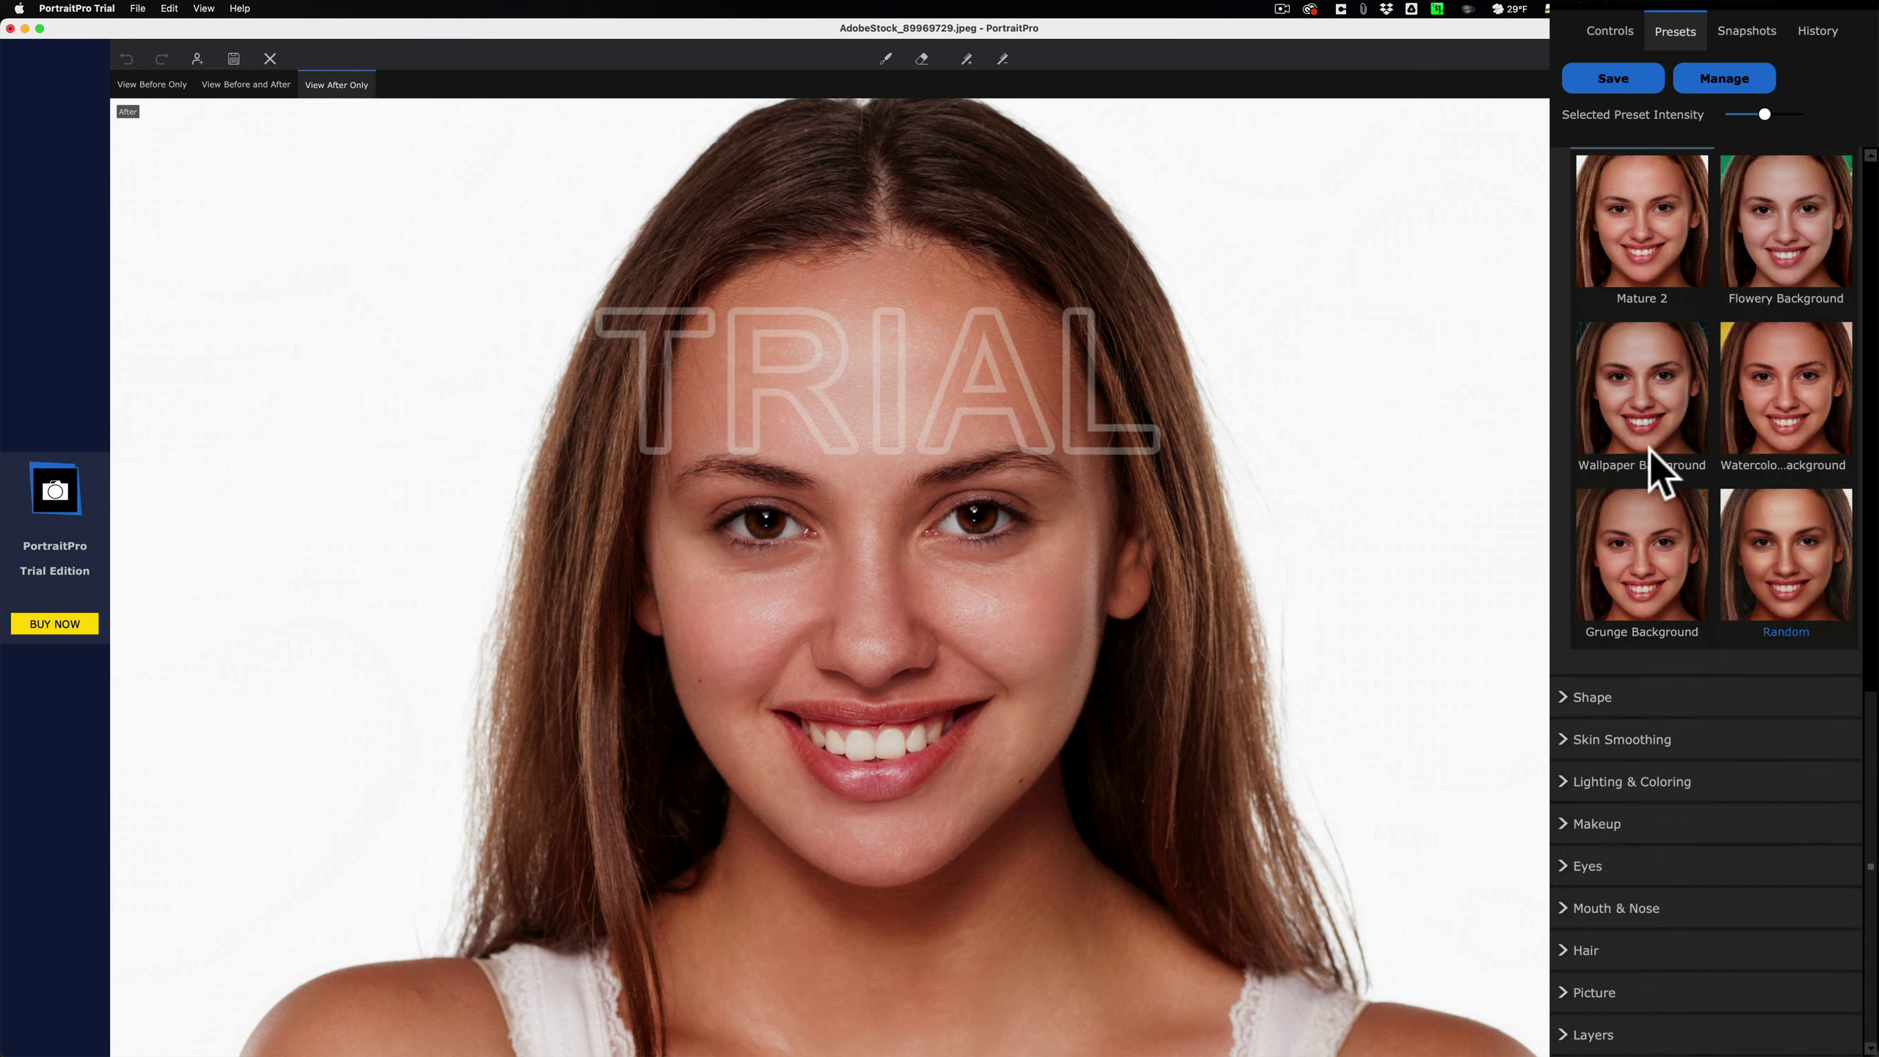
scroll(1649, 449, "up", 8)
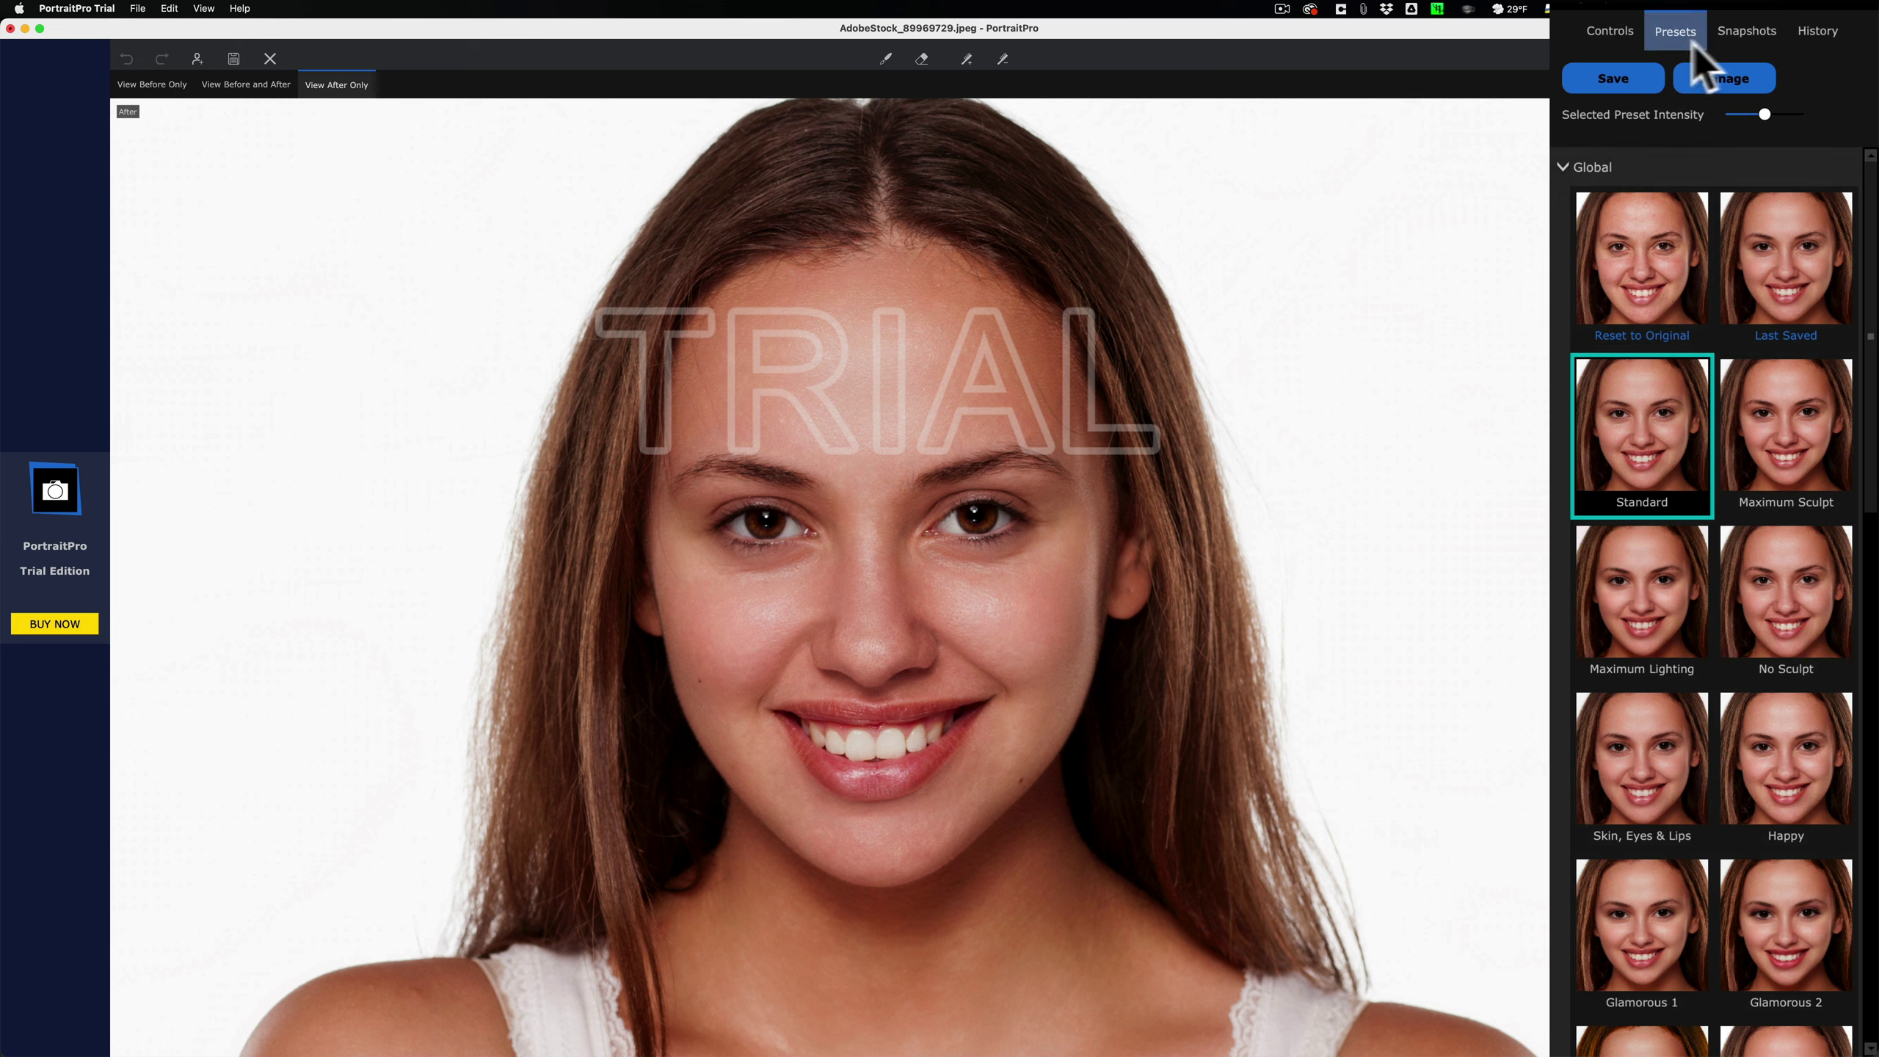
Step: Look at the saved Snapshots and the edit History, and return to the editing Controls
left_click(1732, 36)
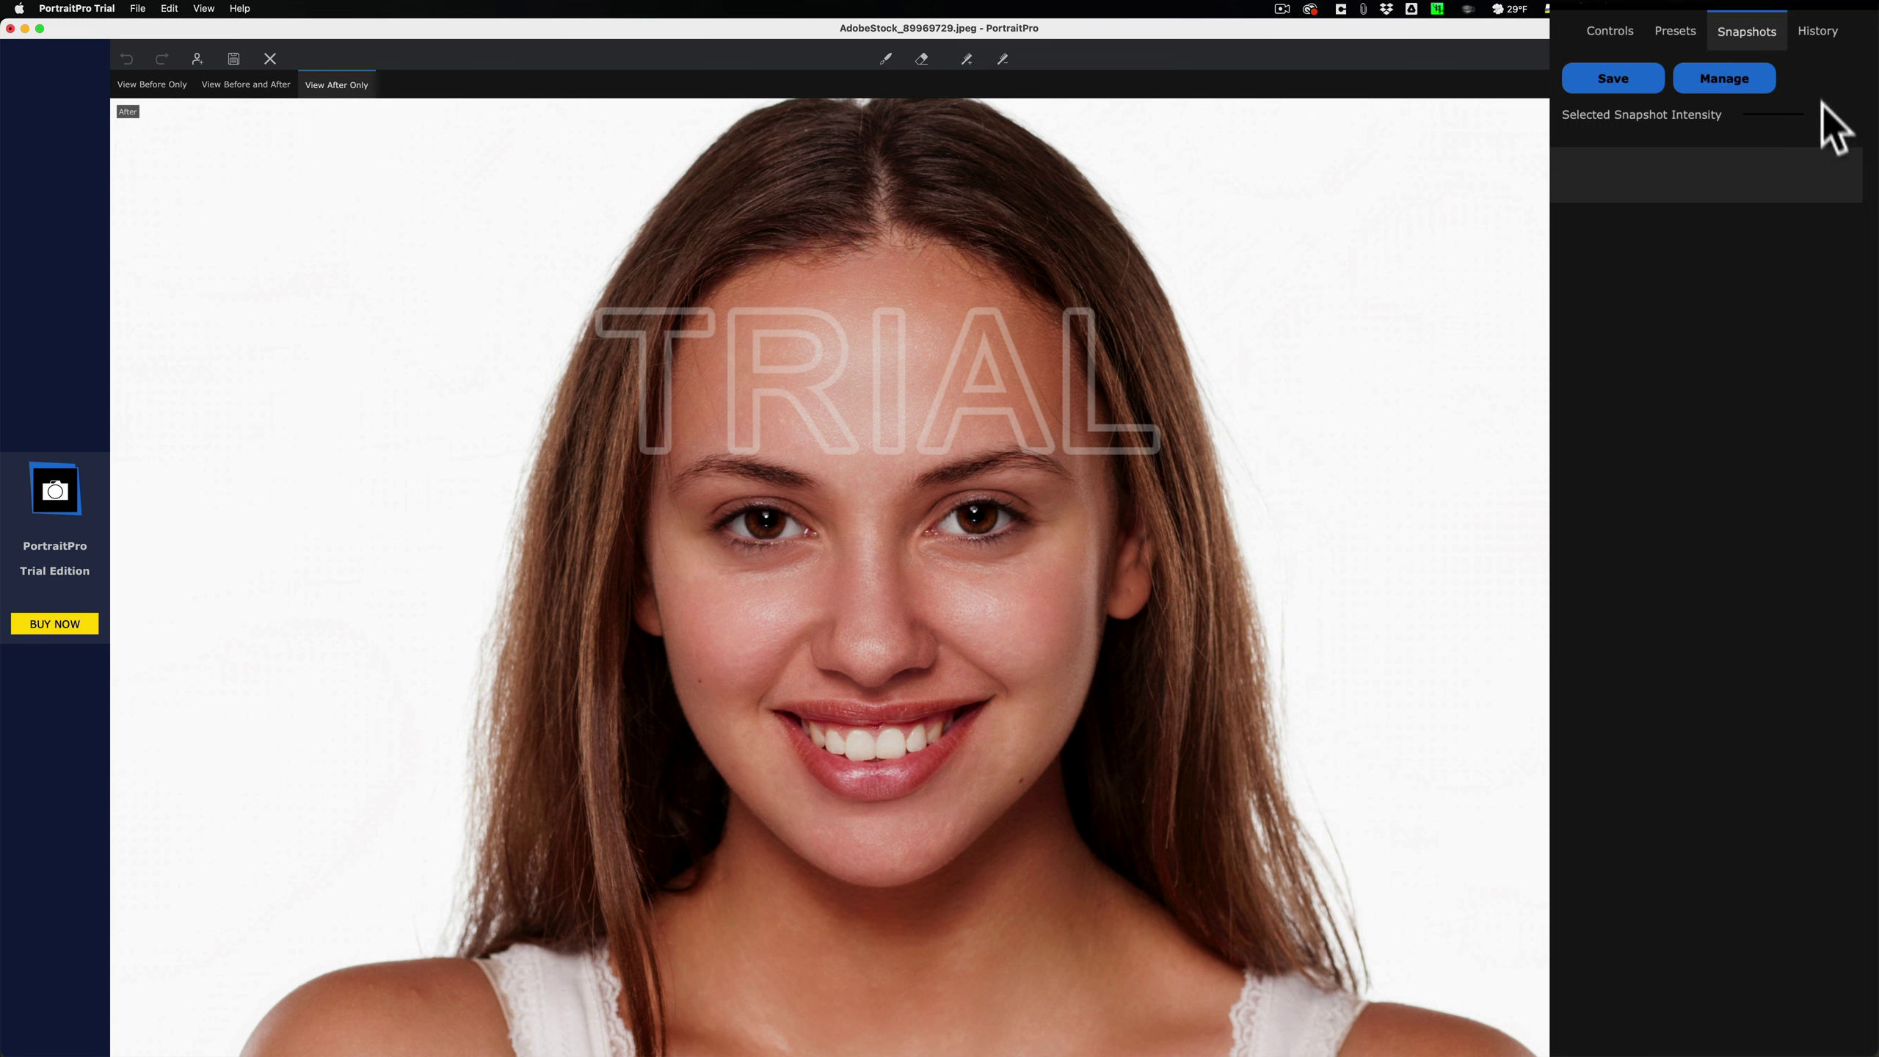
left_click(1818, 29)
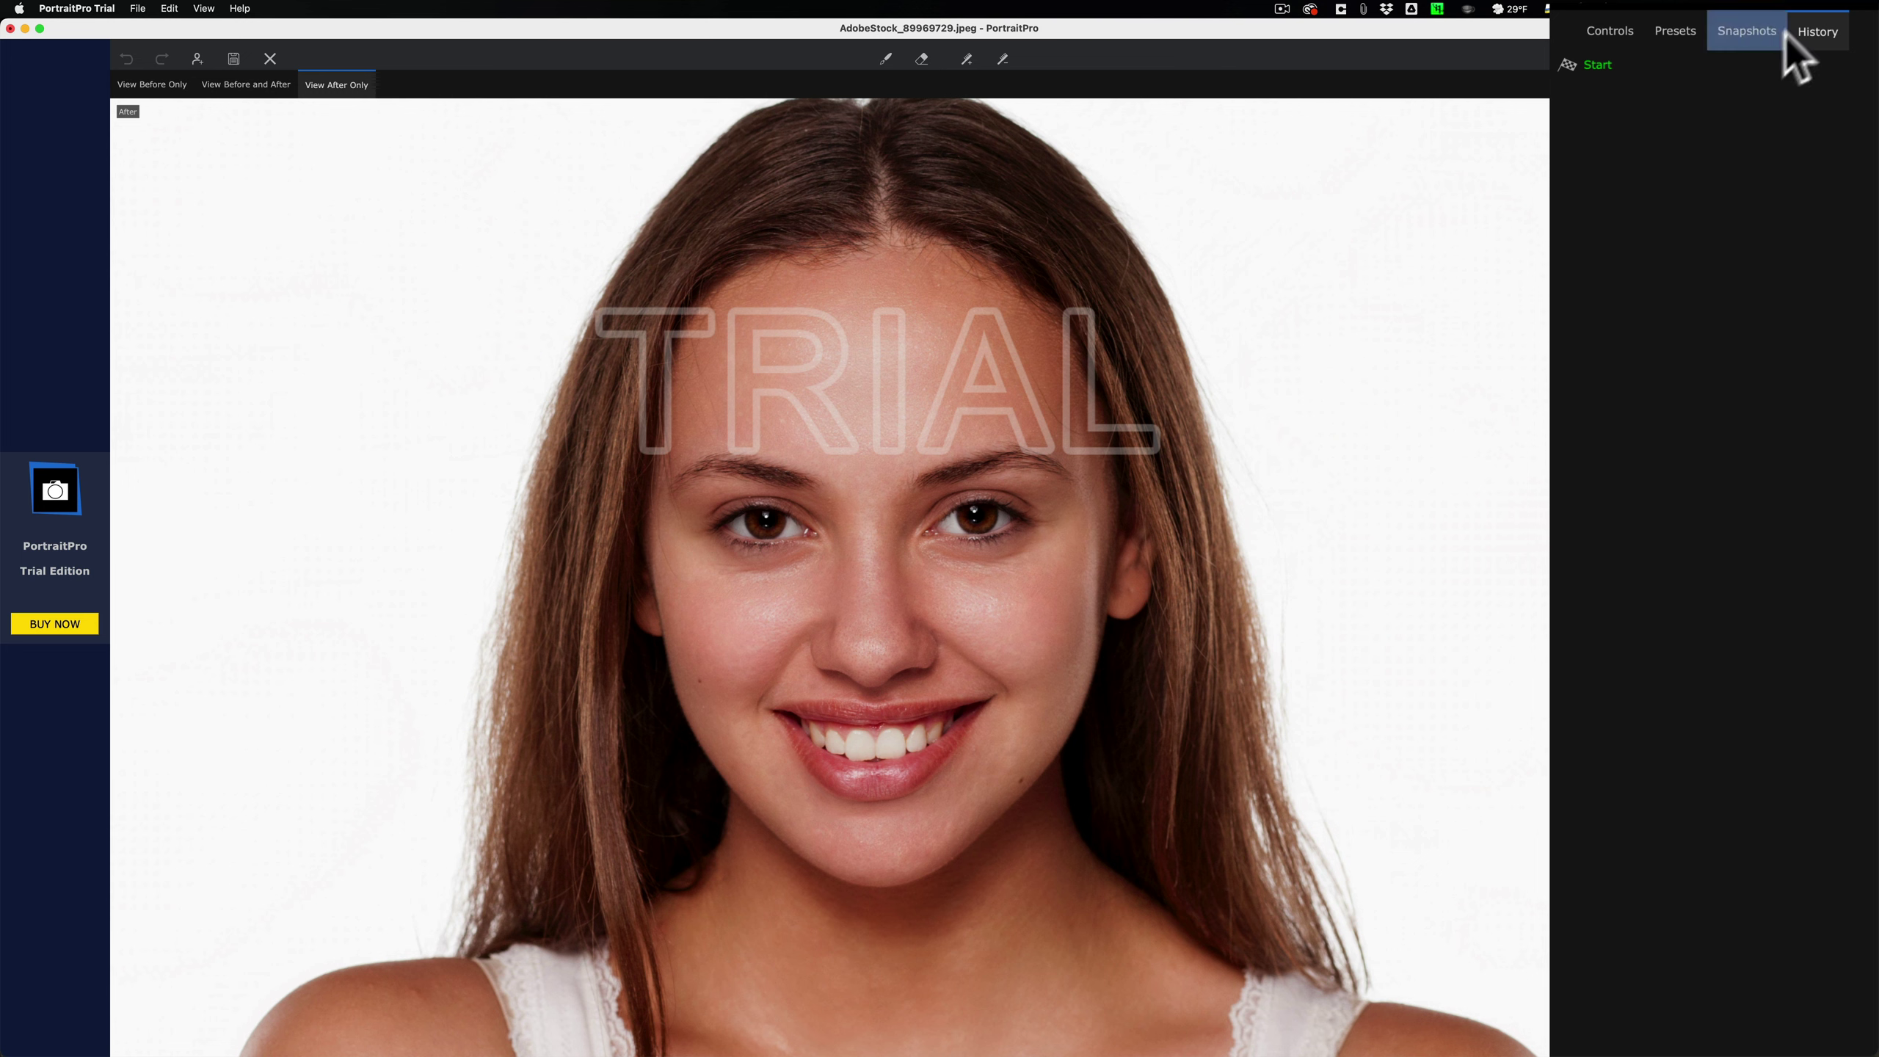
left_click(1637, 29)
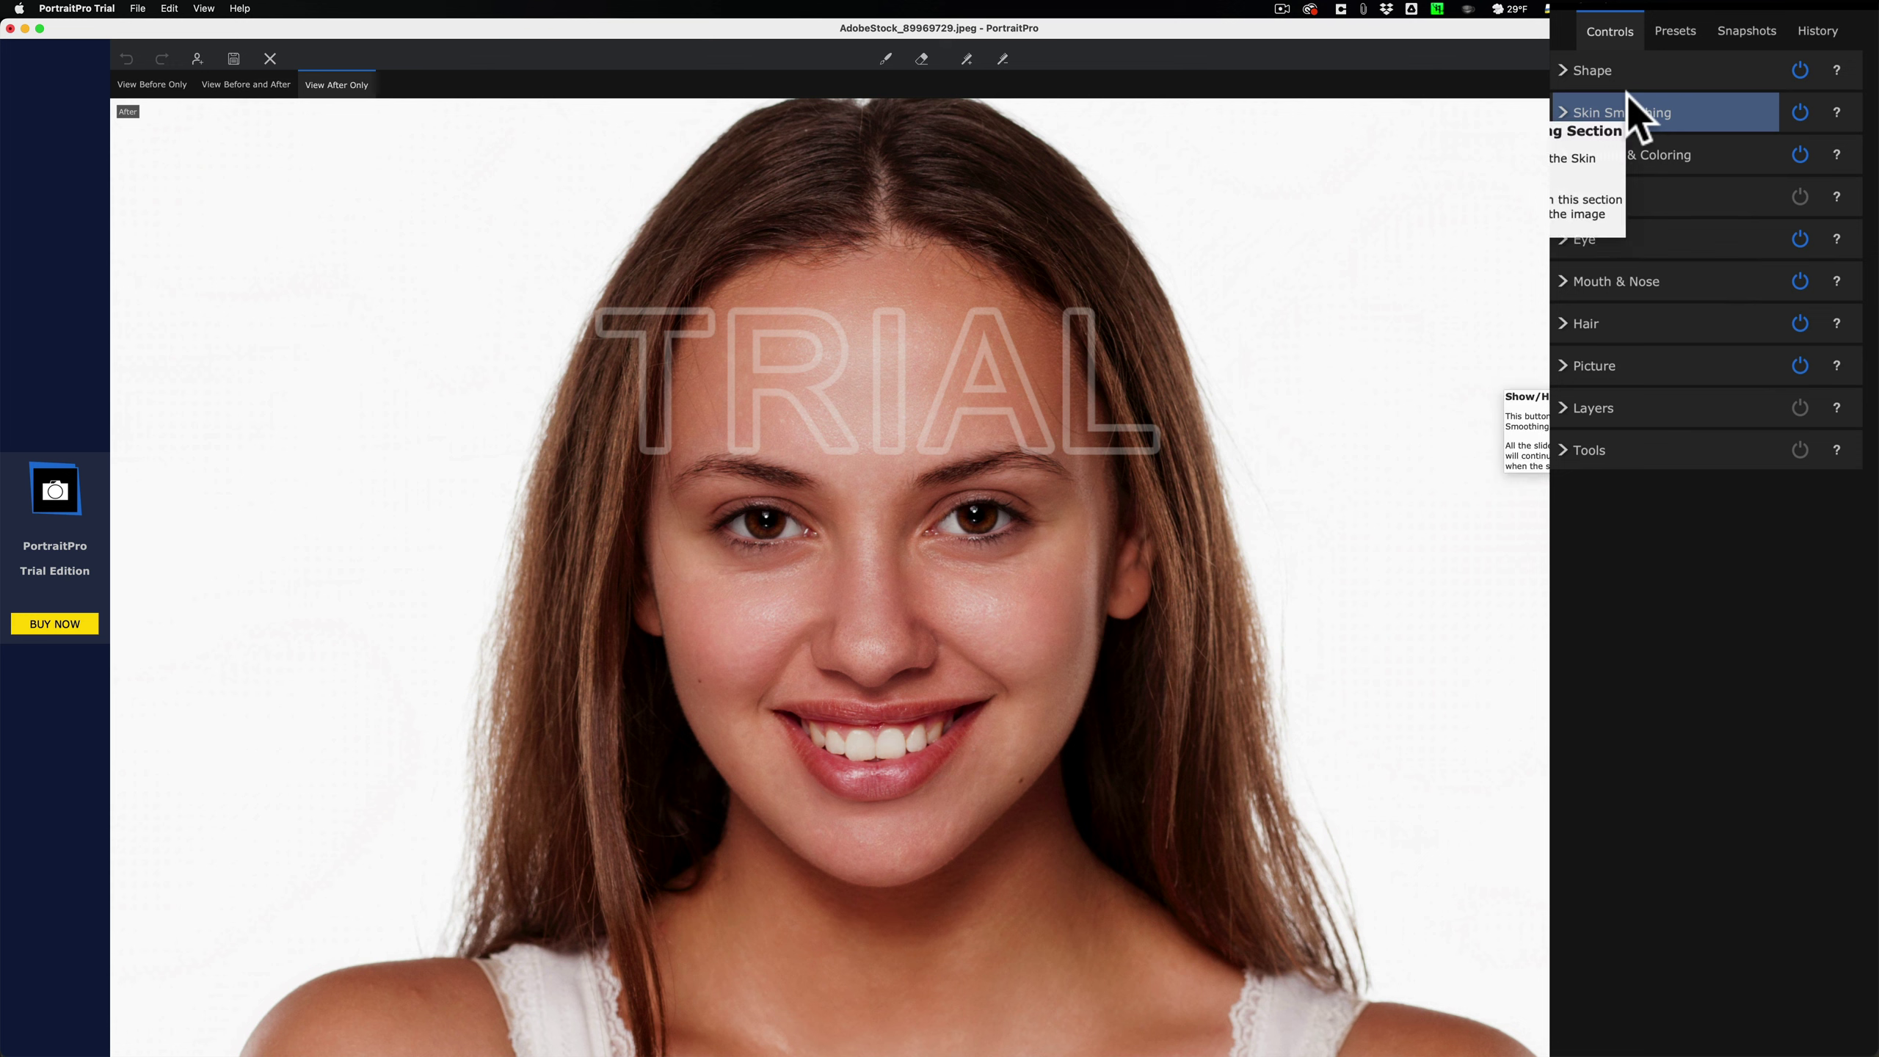
Step: Expand the Shape controls and hide the tip about misaligned points
left_click(1563, 68)
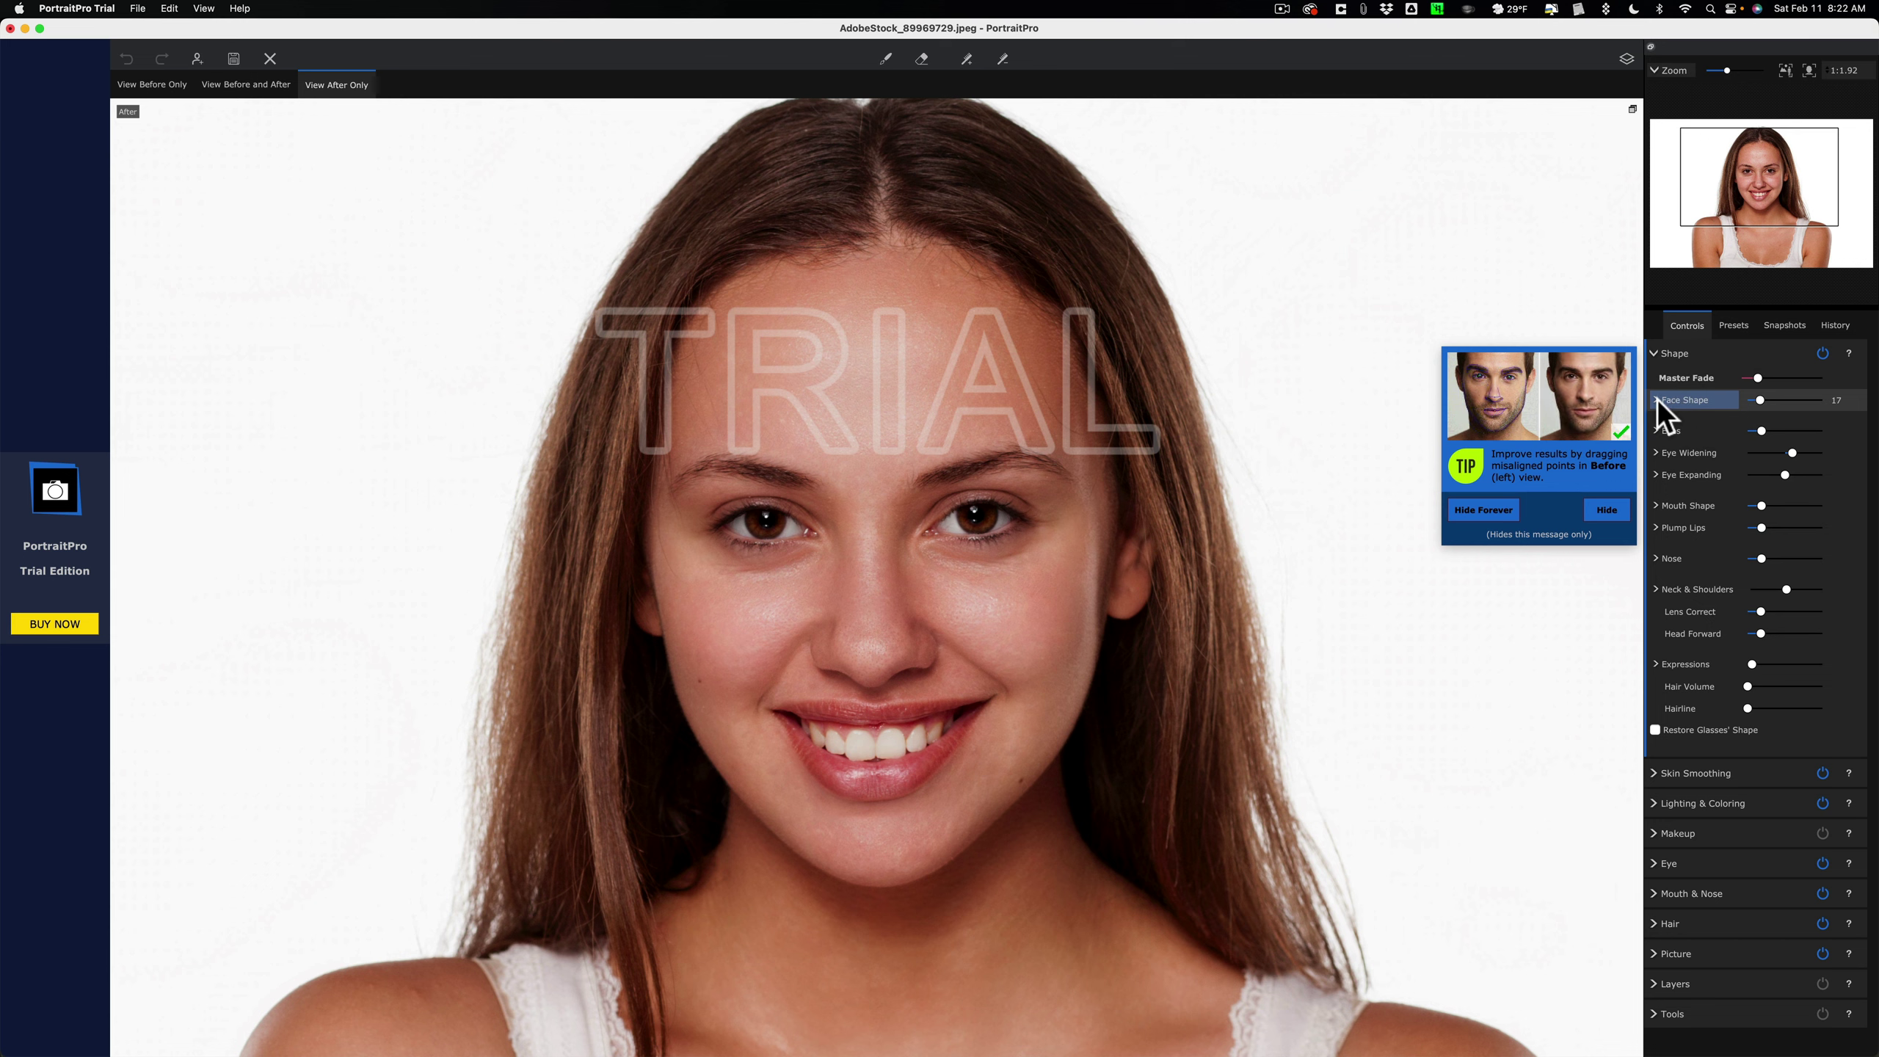
mouse_move(1516, 362)
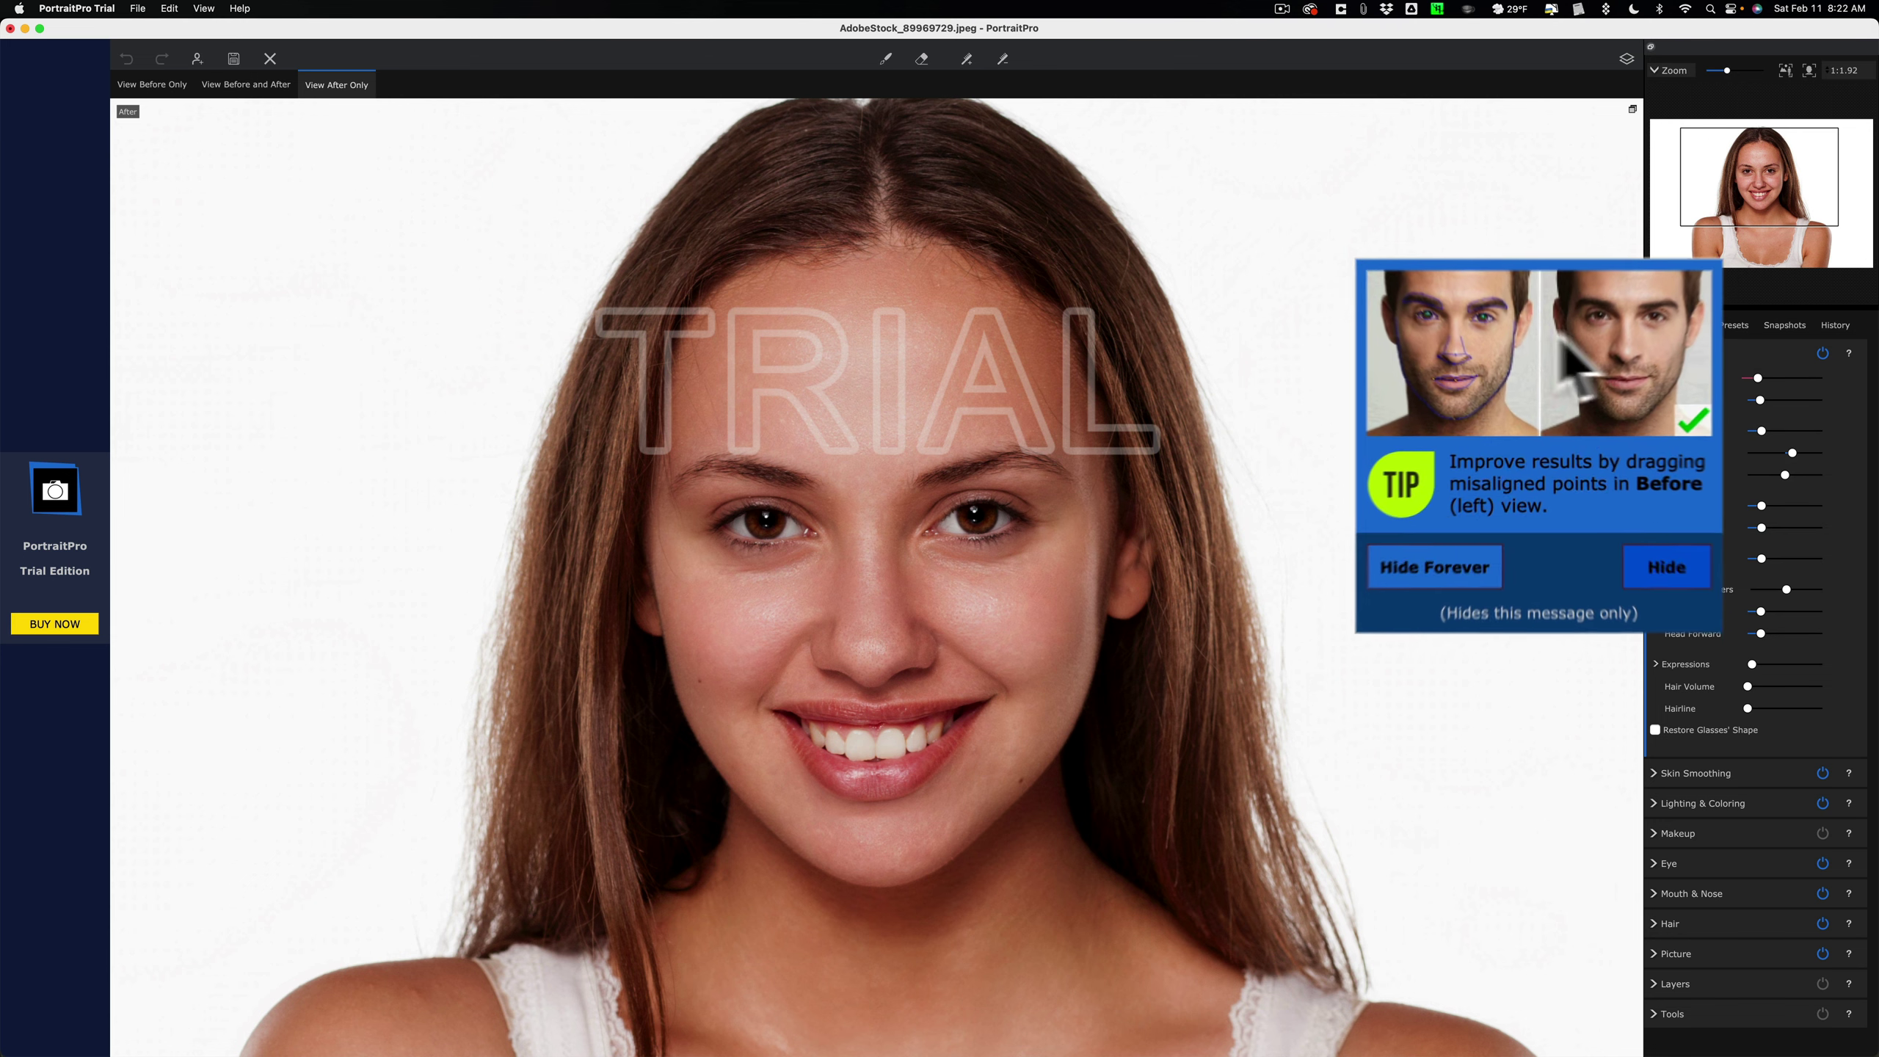
left_click(1675, 576)
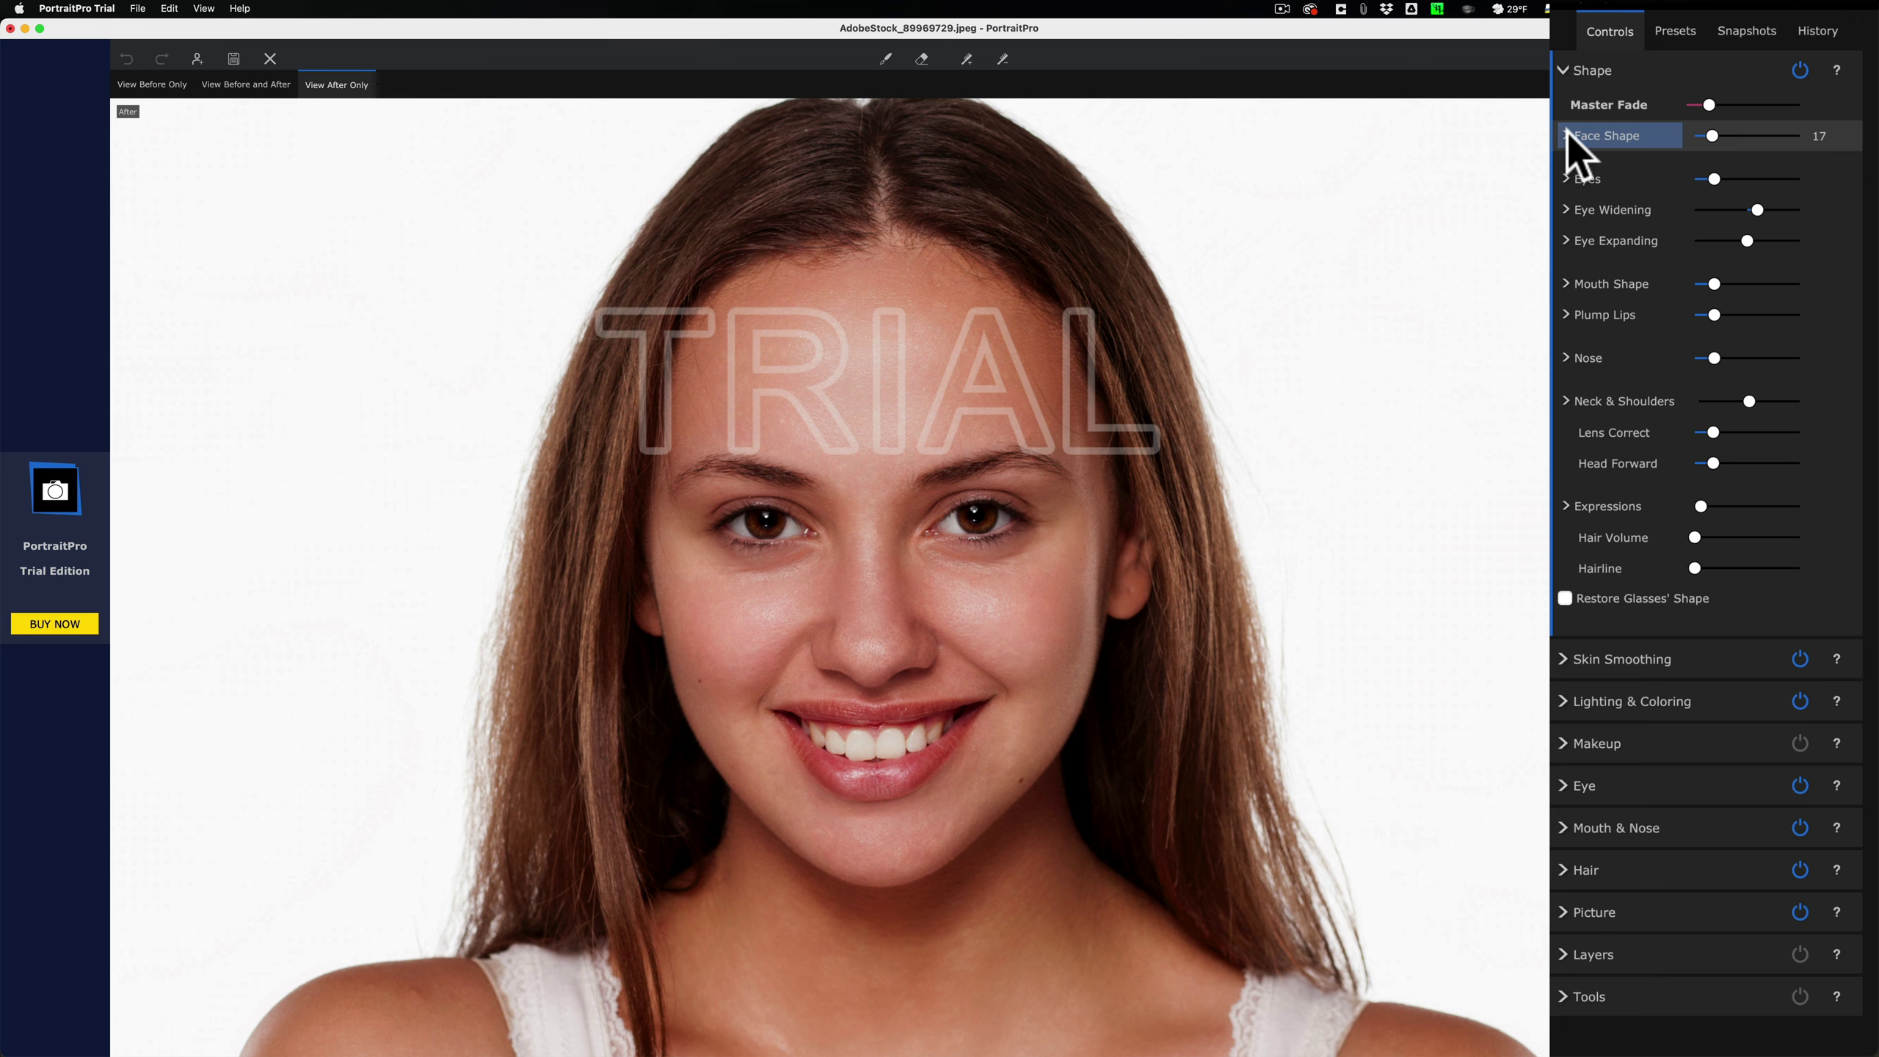
Step: Lower the Face Shape Forehead to 8 and Jaw to about 13, and set the Shape Master Fade to 20
left_click(1568, 136)
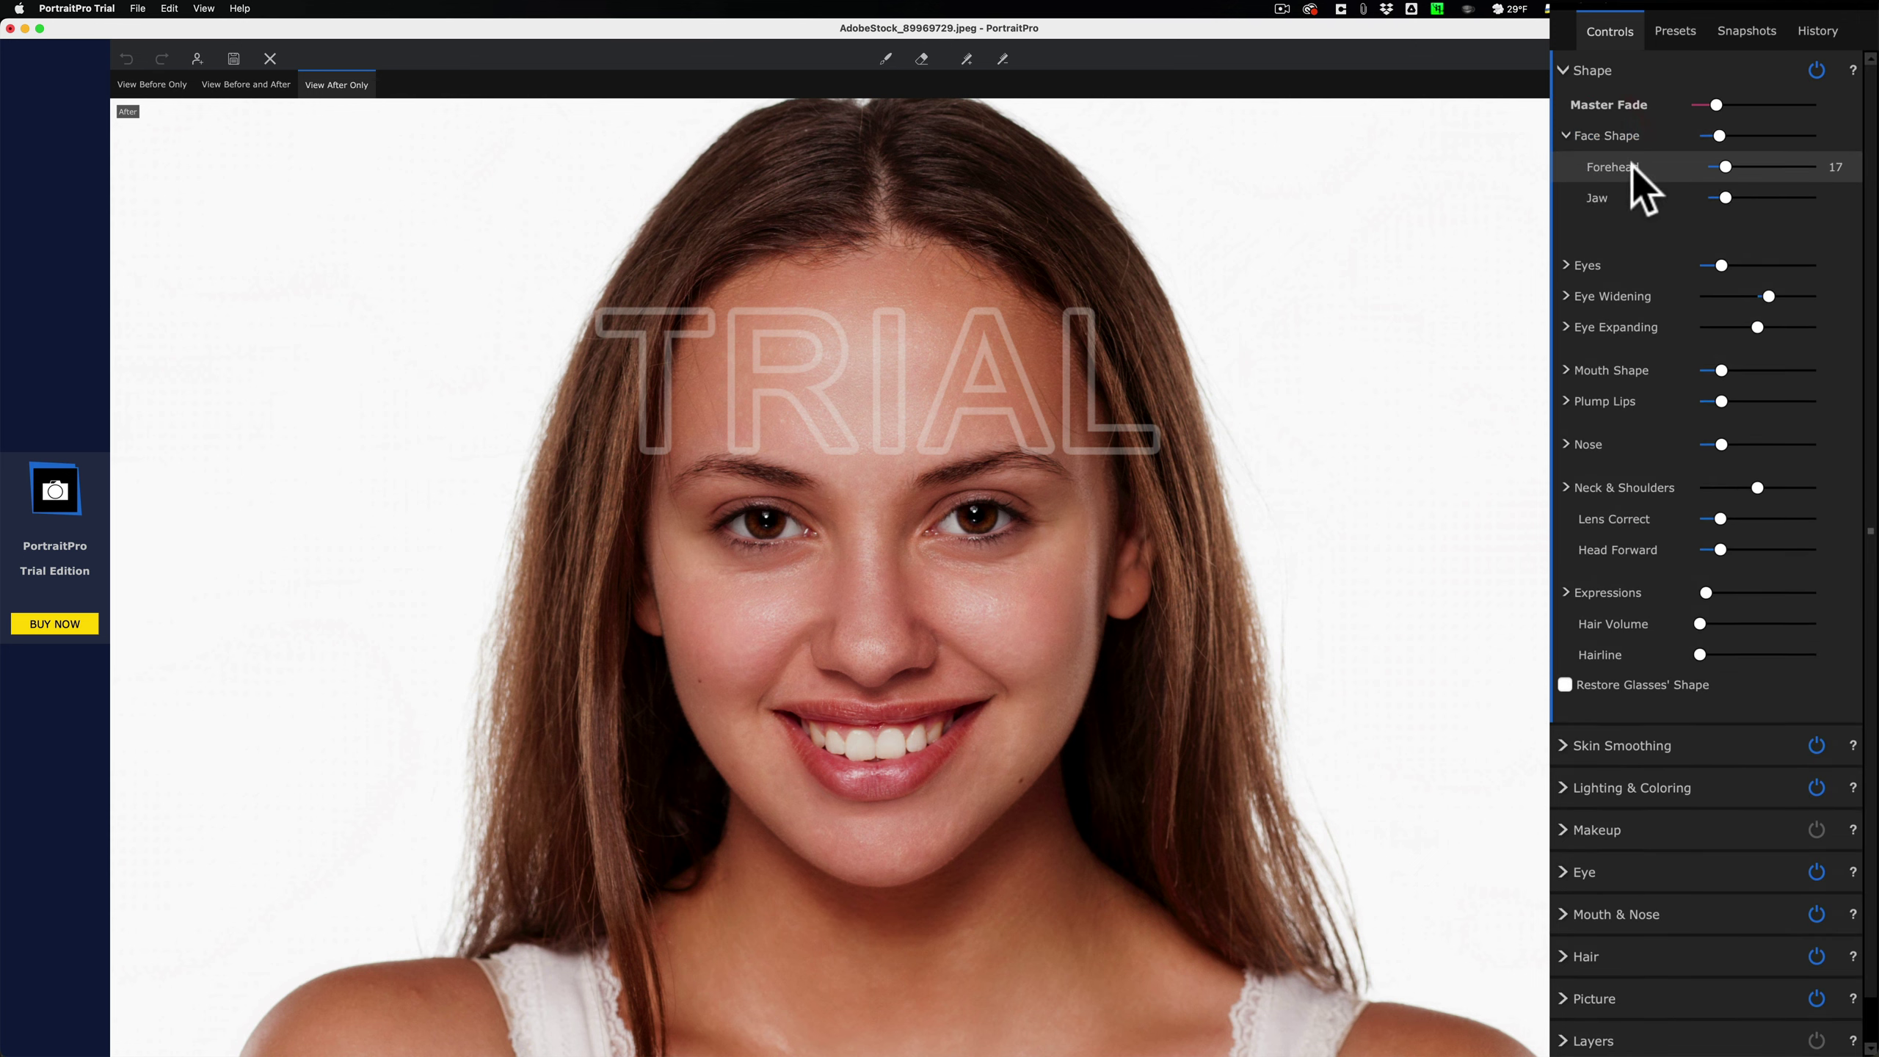
mouse_move(1722, 167)
left_mouse_down()
mouse_move(1864, 169)
mouse_move(1643, 162)
mouse_move(1854, 169)
mouse_move(1694, 190)
mouse_move(1765, 191)
mouse_move(1717, 194)
left_mouse_up()
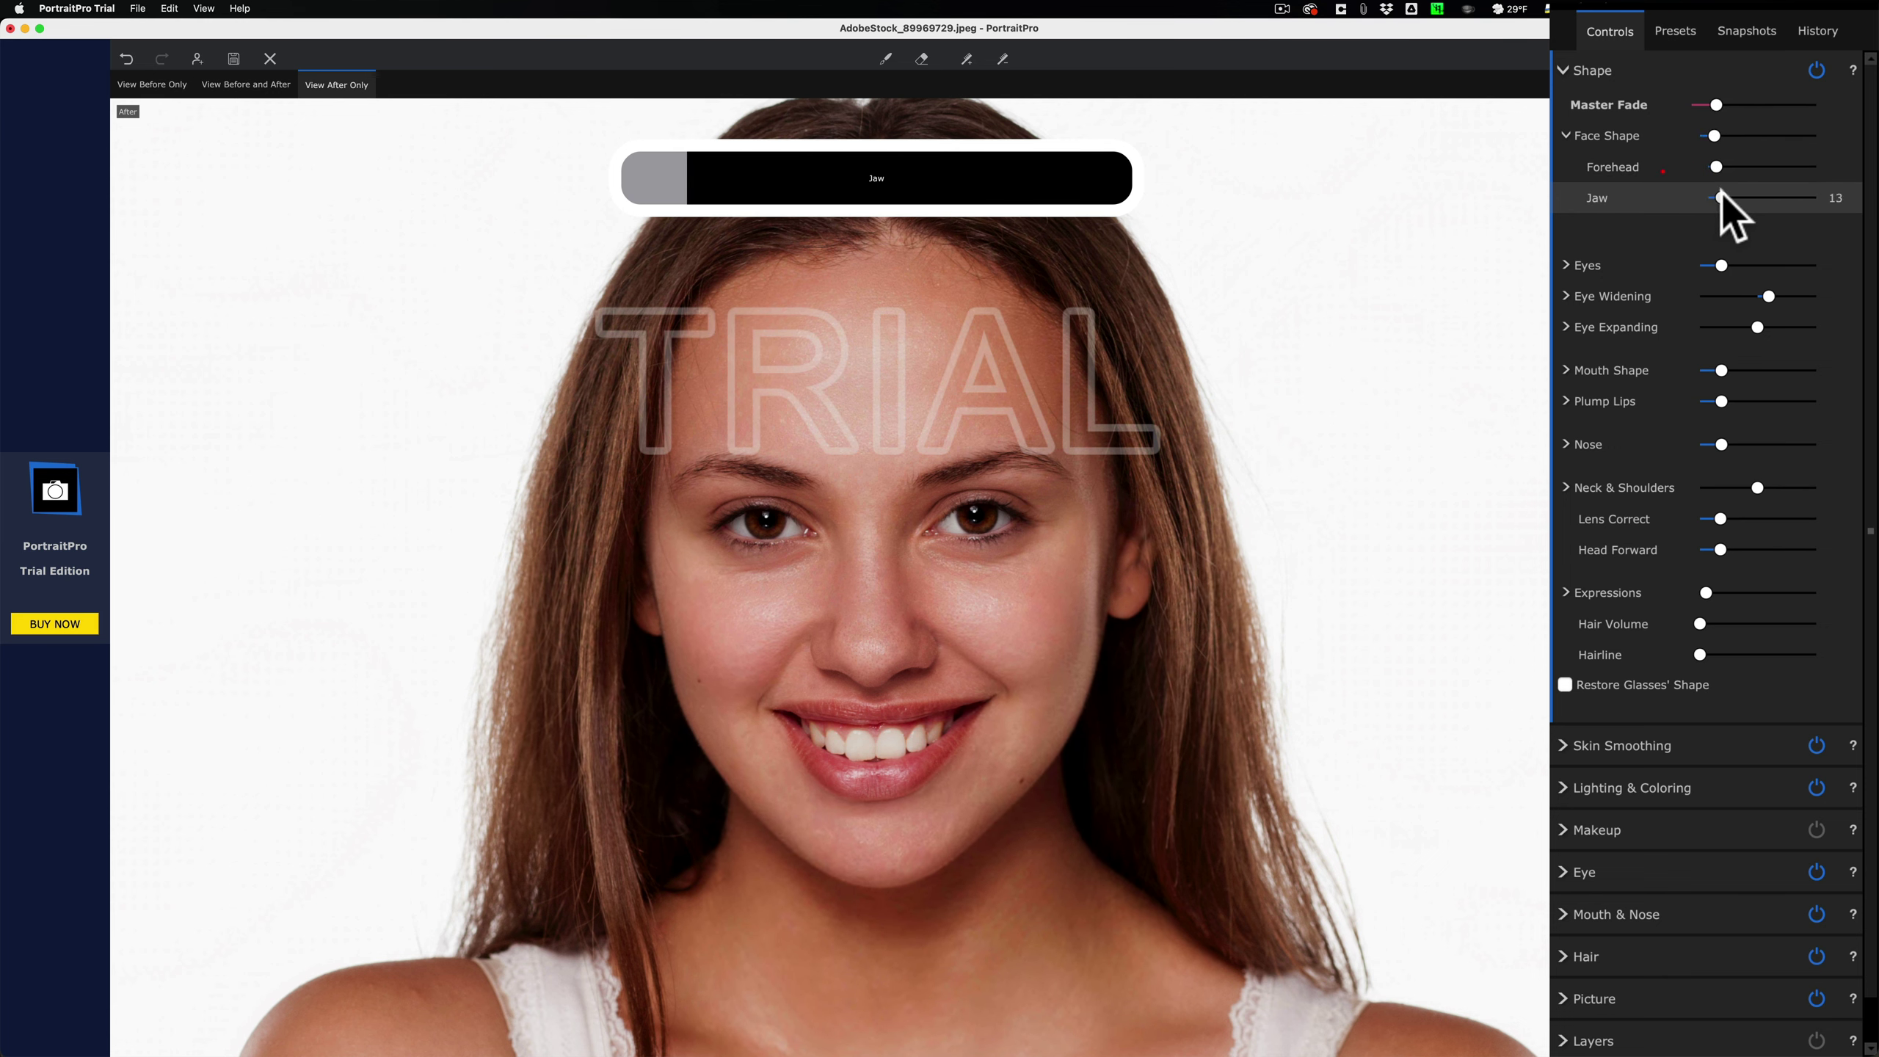
left_click(1716, 167)
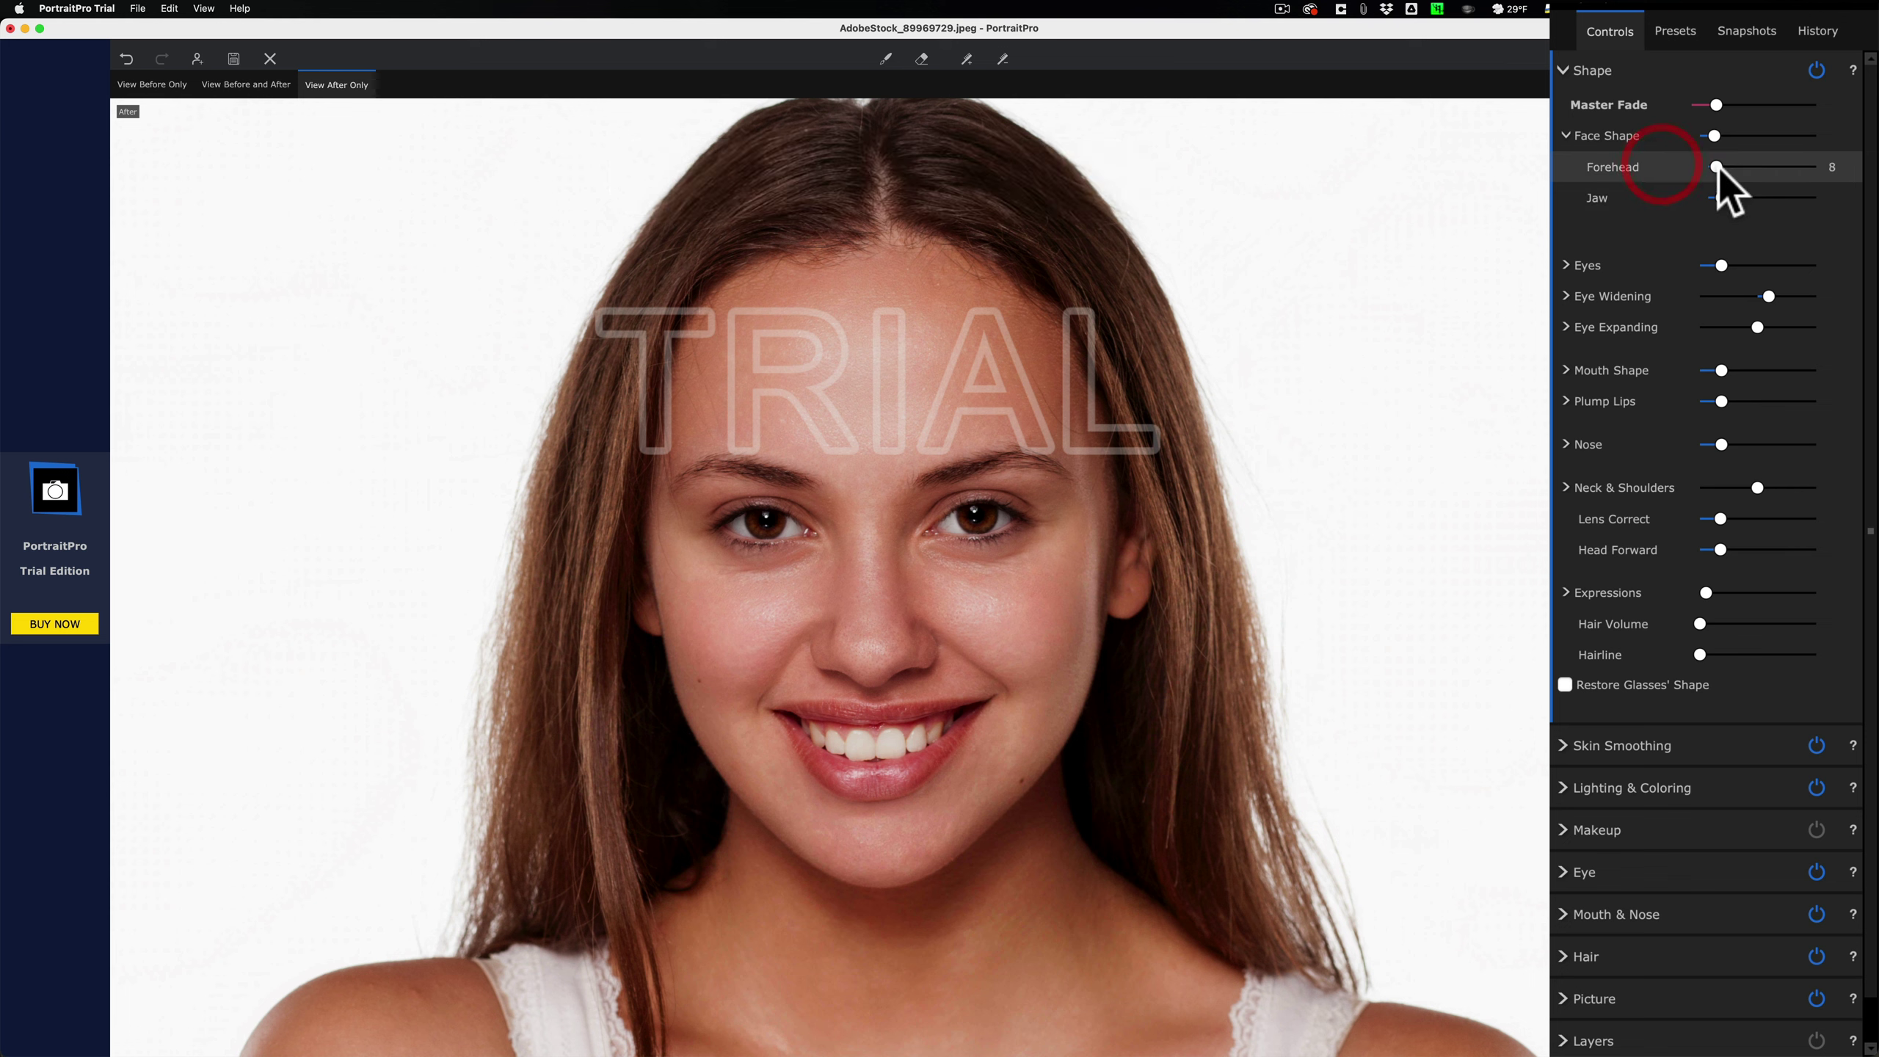
left_click(1563, 135)
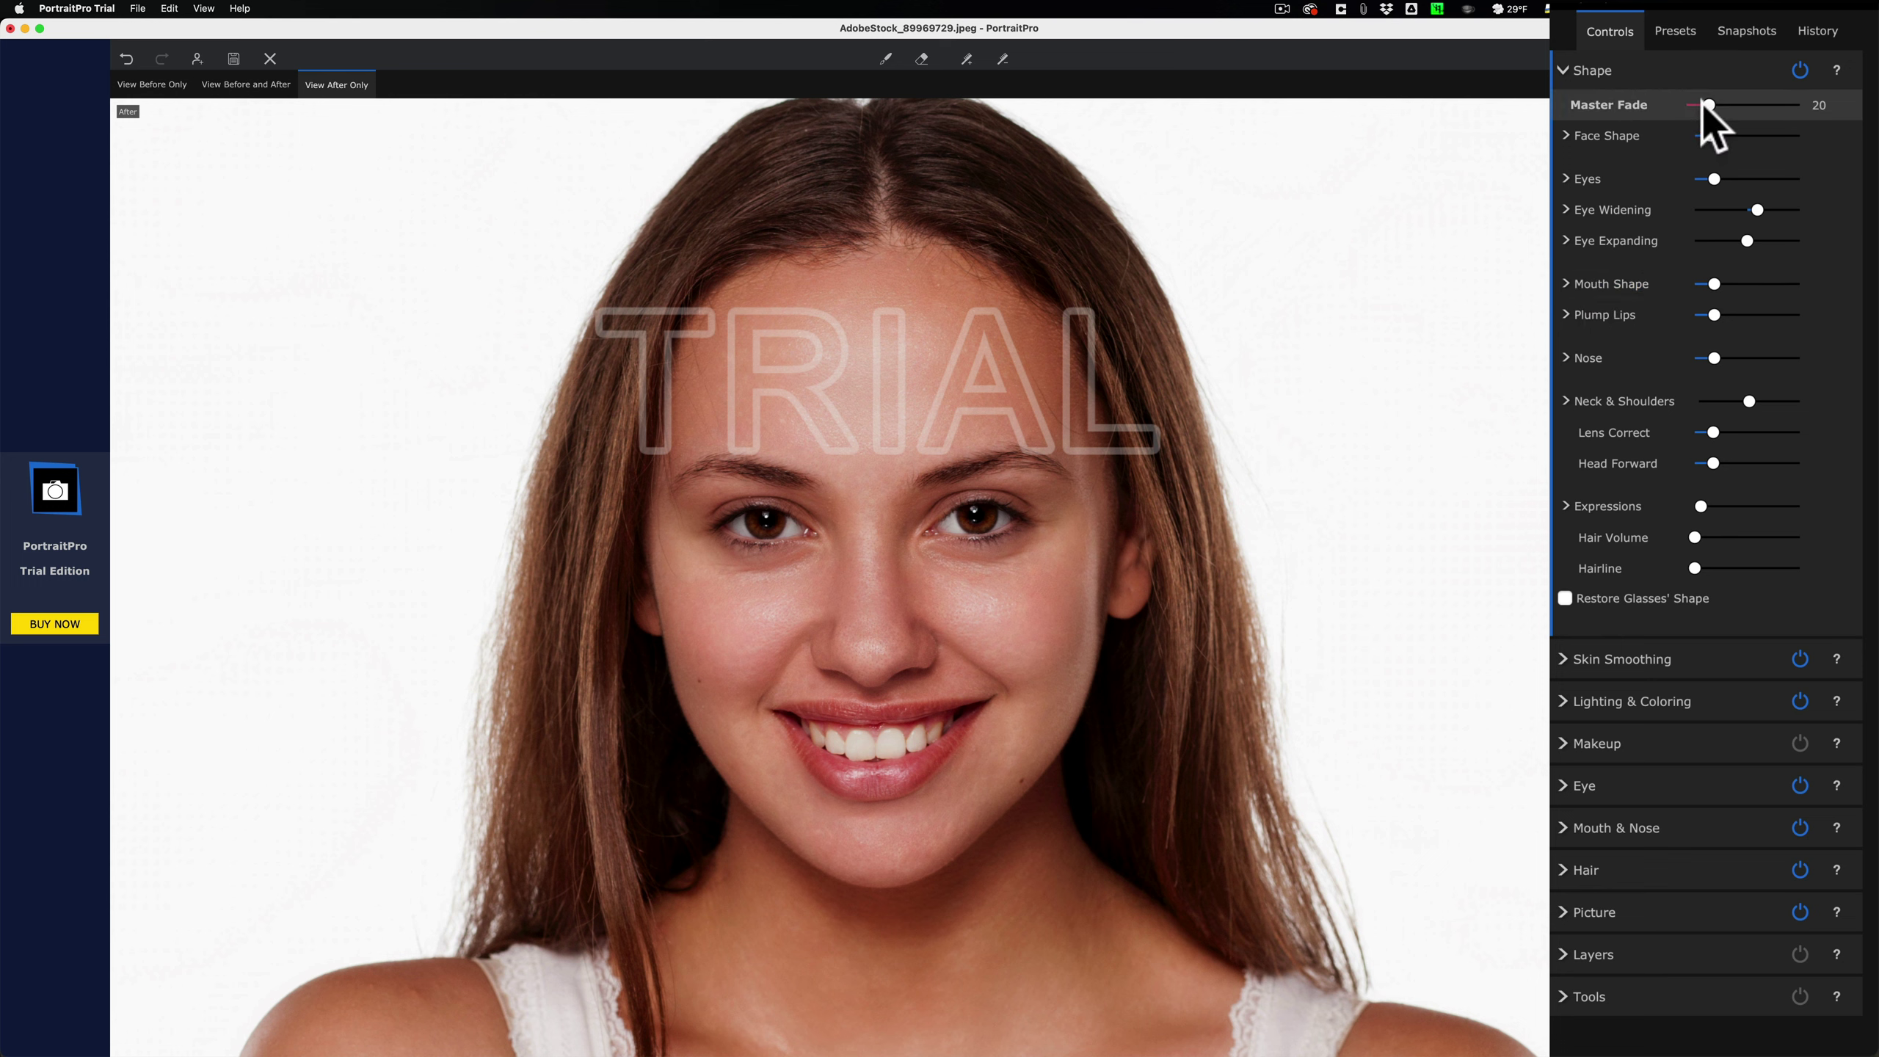
mouse_move(1705, 101)
left_mouse_down()
mouse_move(1837, 103)
mouse_move(1679, 99)
mouse_move(1868, 111)
mouse_move(1652, 104)
mouse_move(1794, 104)
mouse_move(1709, 106)
left_mouse_up()
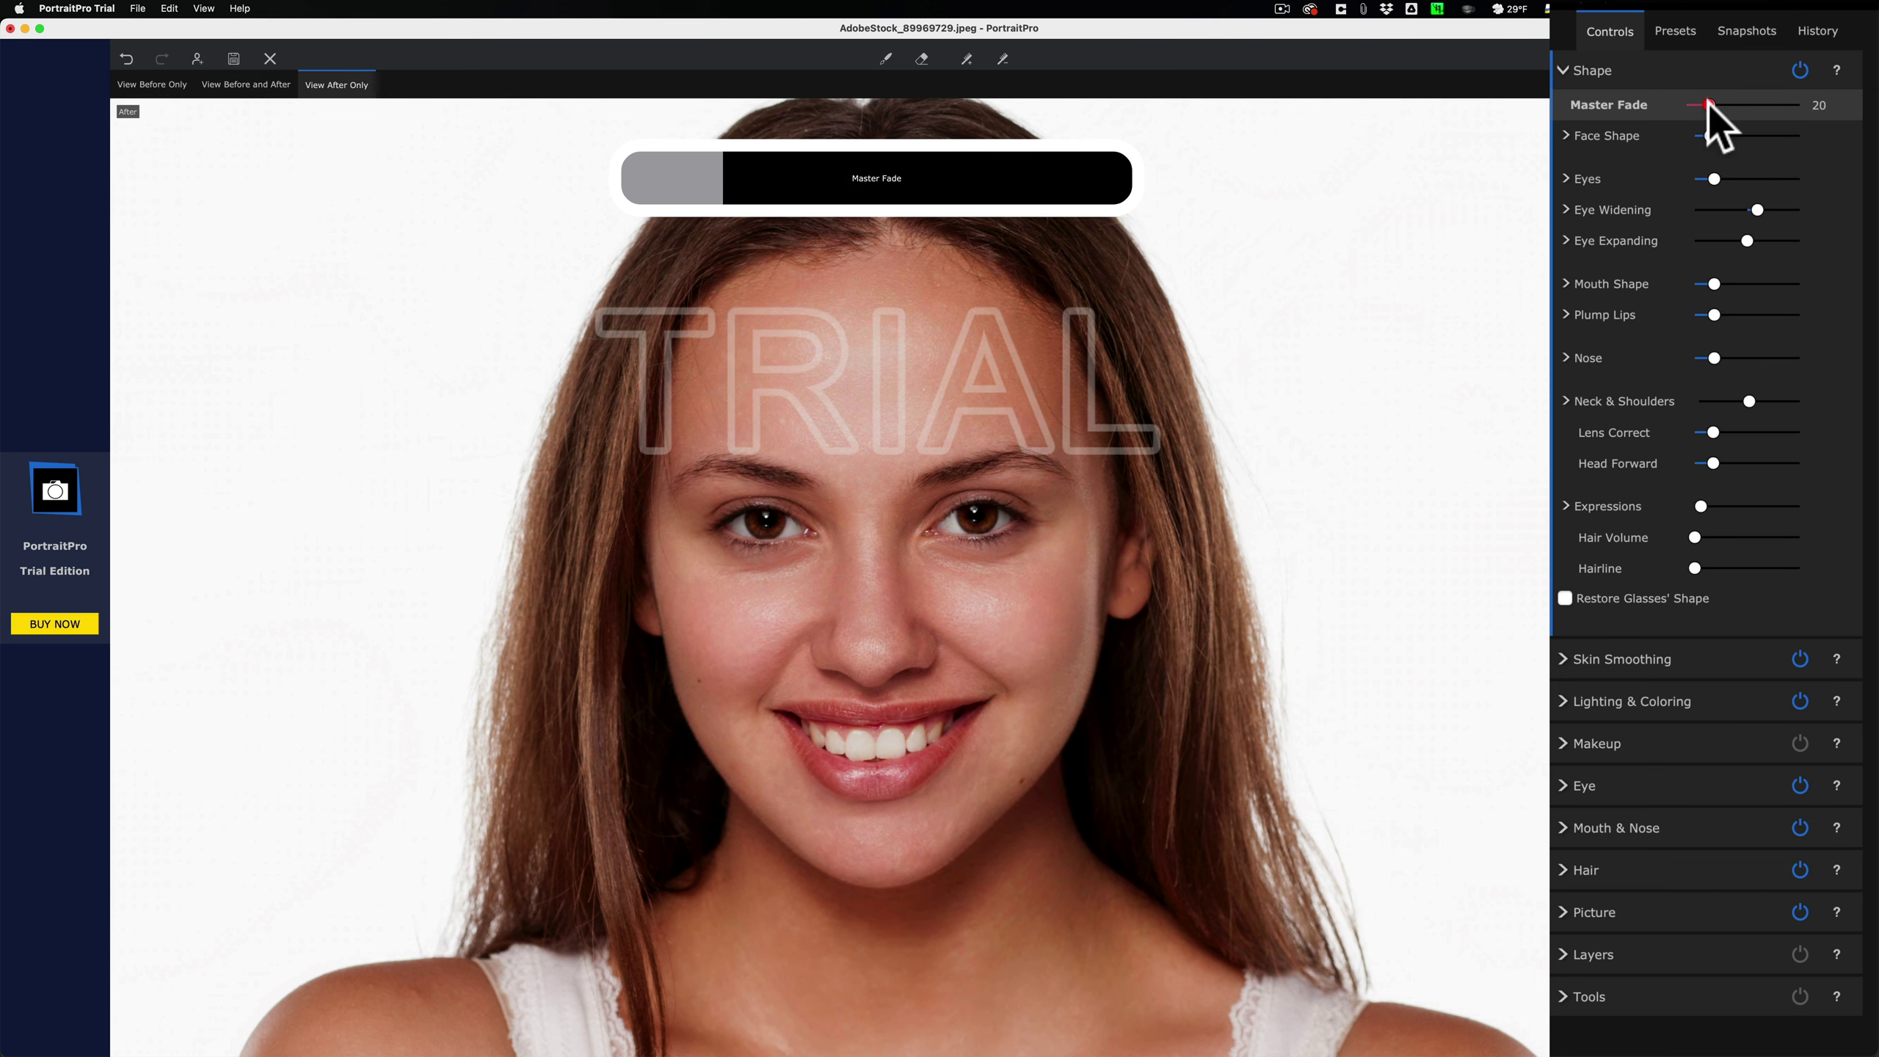
Step: Lower the Left Eye amount and the overall Eyes amount in the Shape settings
left_click(1564, 208)
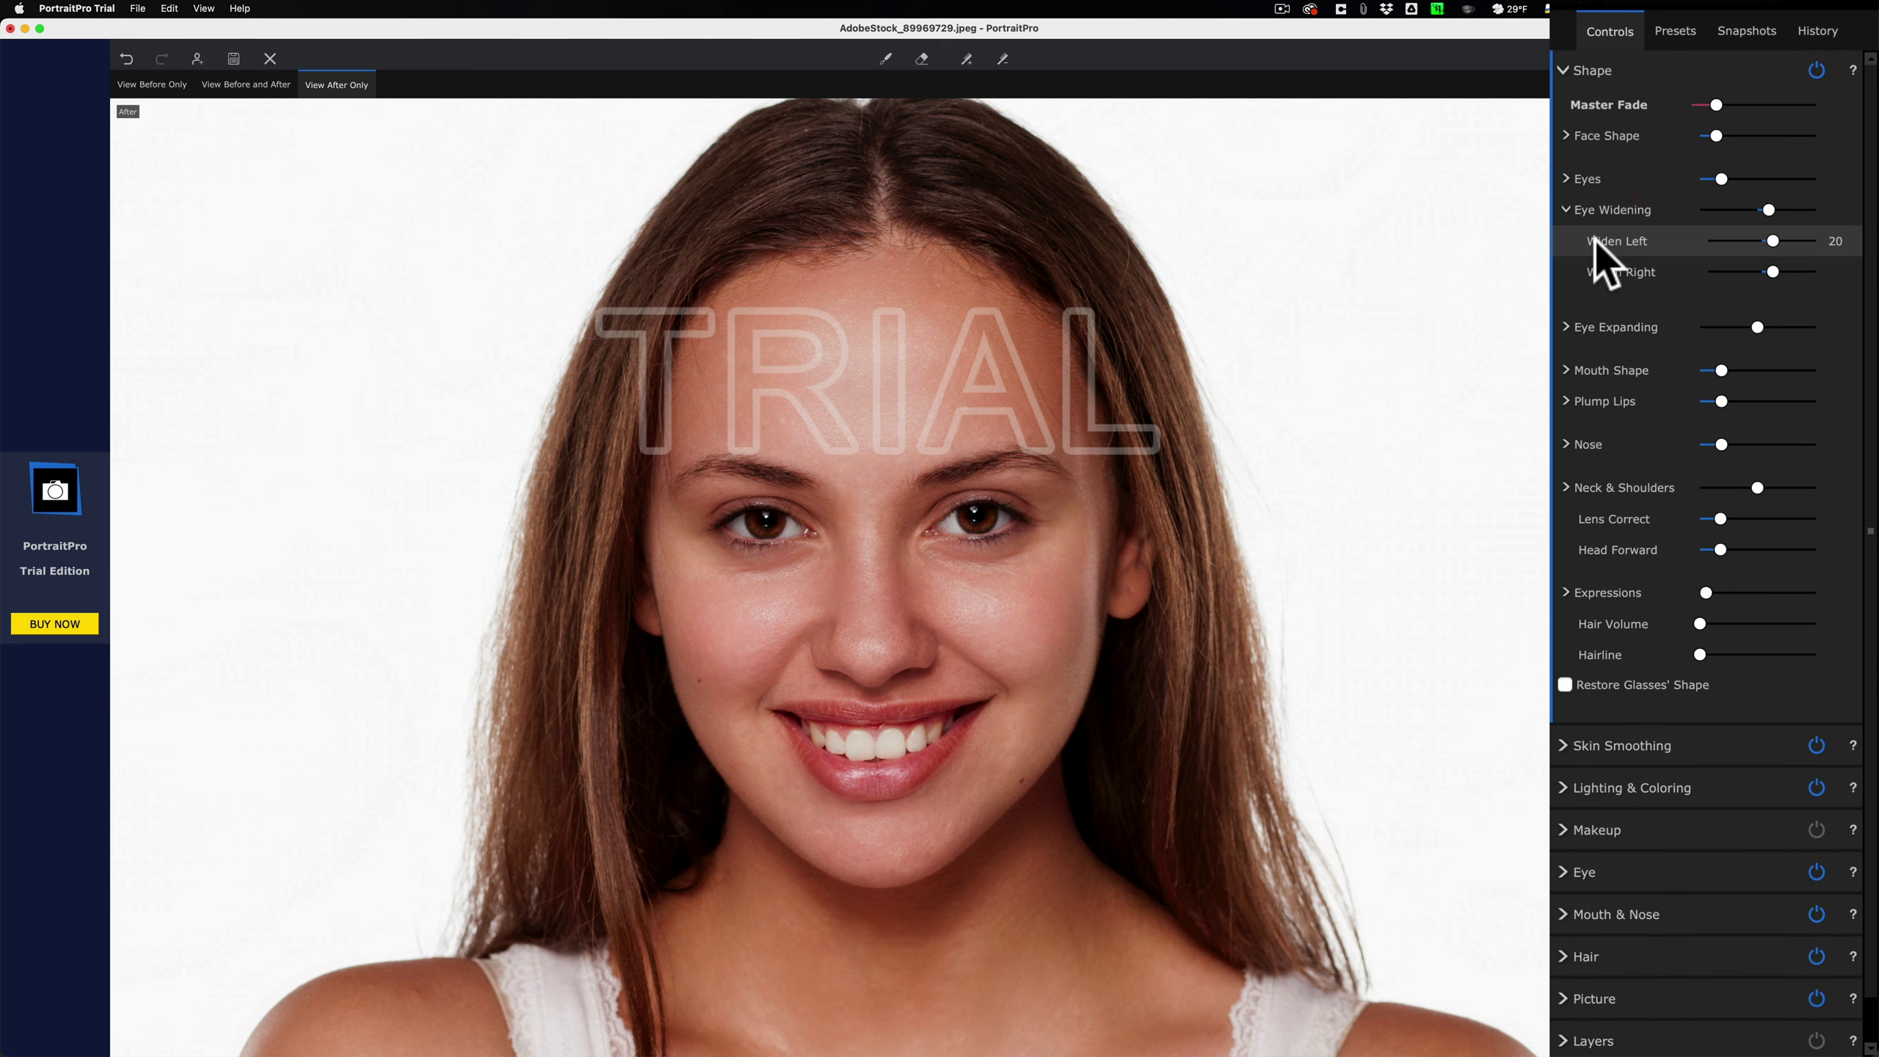
left_click(1564, 206)
left_click(1566, 241)
left_click(1566, 179)
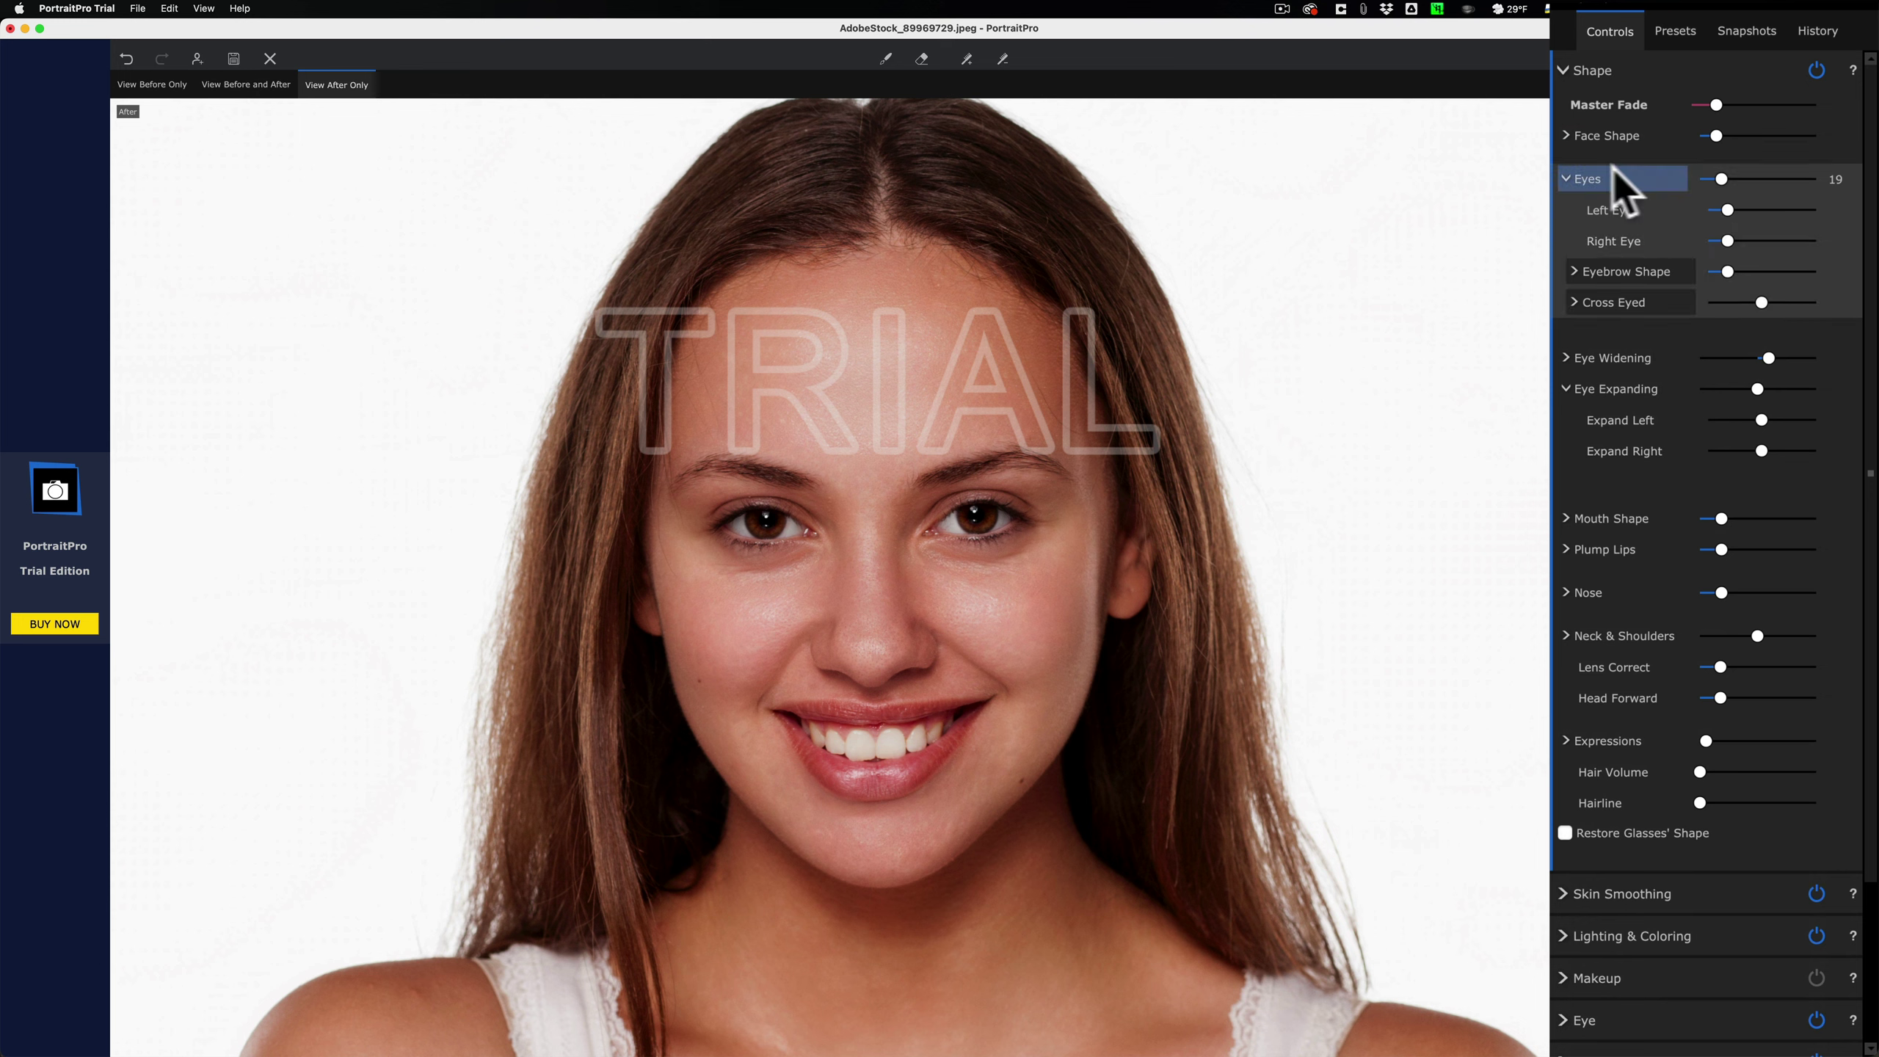
mouse_move(1723, 205)
left_mouse_down()
mouse_move(1843, 215)
mouse_move(1720, 212)
mouse_move(1822, 240)
mouse_move(1726, 241)
mouse_move(1776, 180)
mouse_move(1803, 181)
mouse_move(1714, 179)
left_mouse_up()
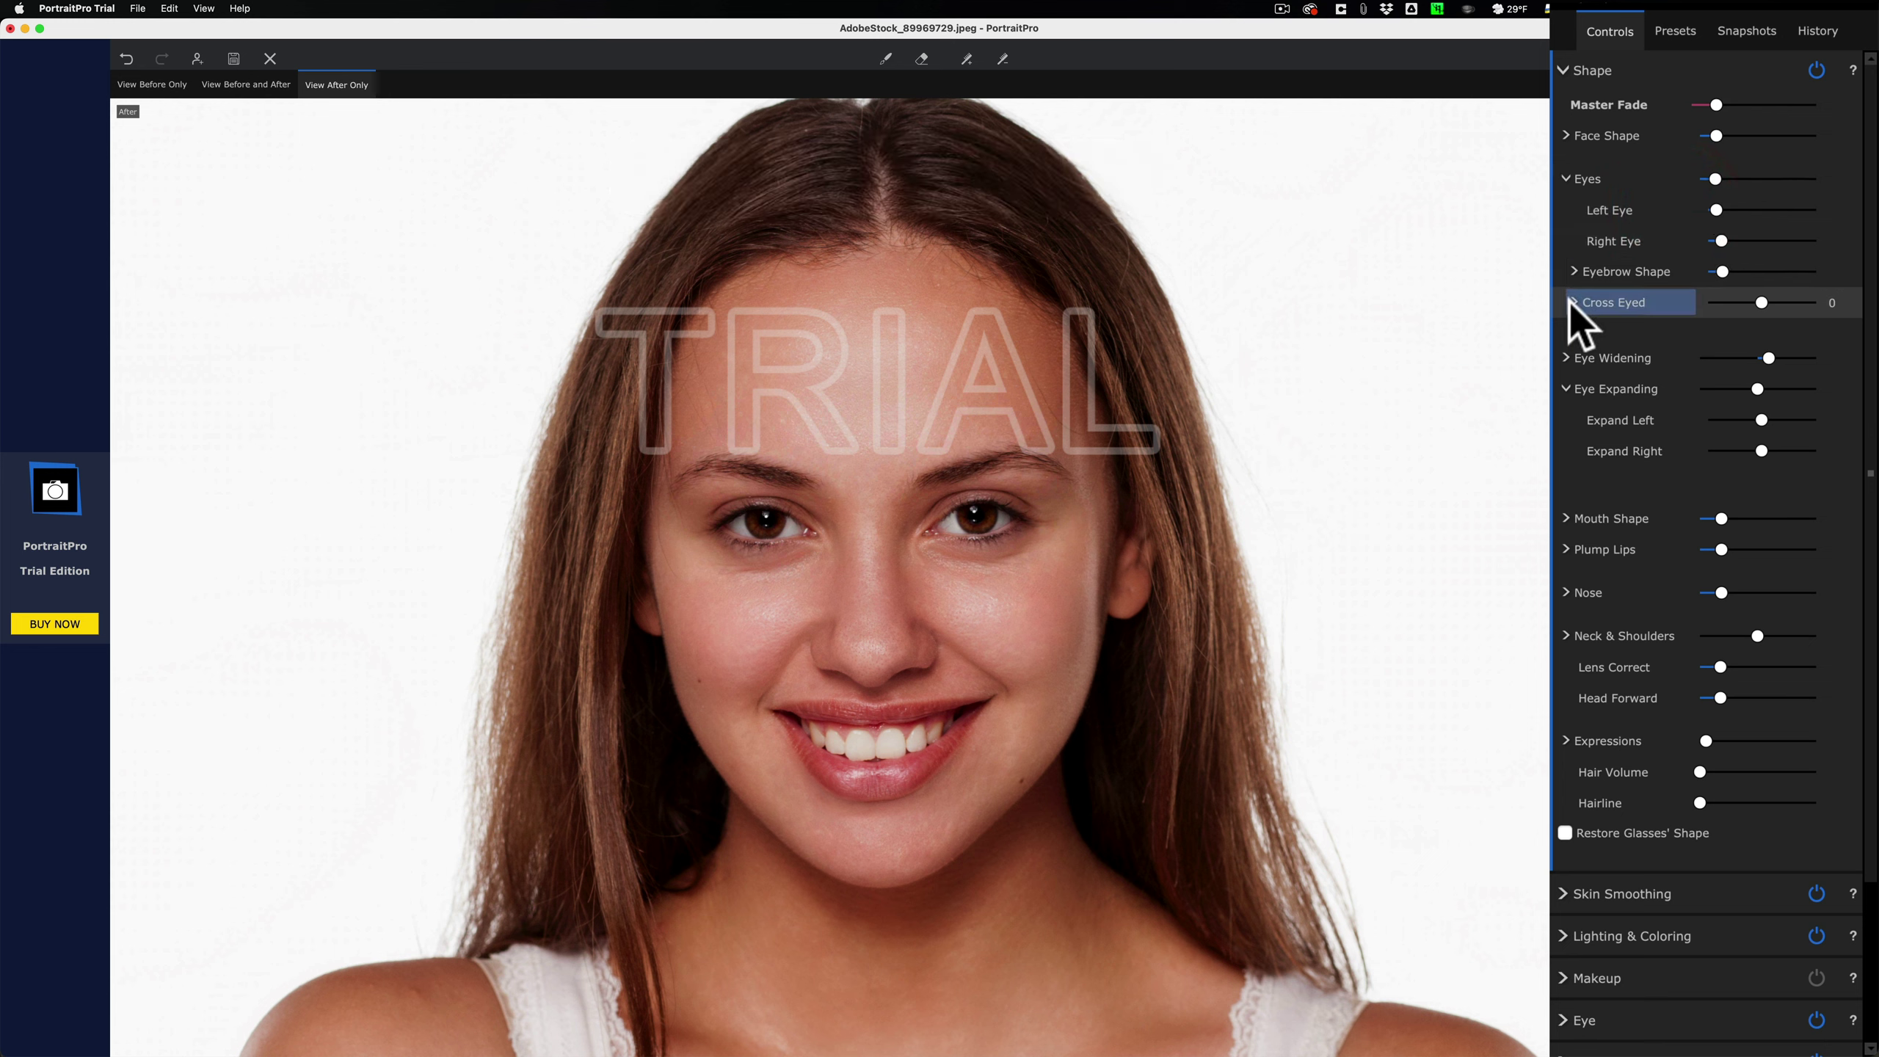
Step: Try the Cross Eyed adjustment and reset it to 0
left_click(1570, 297)
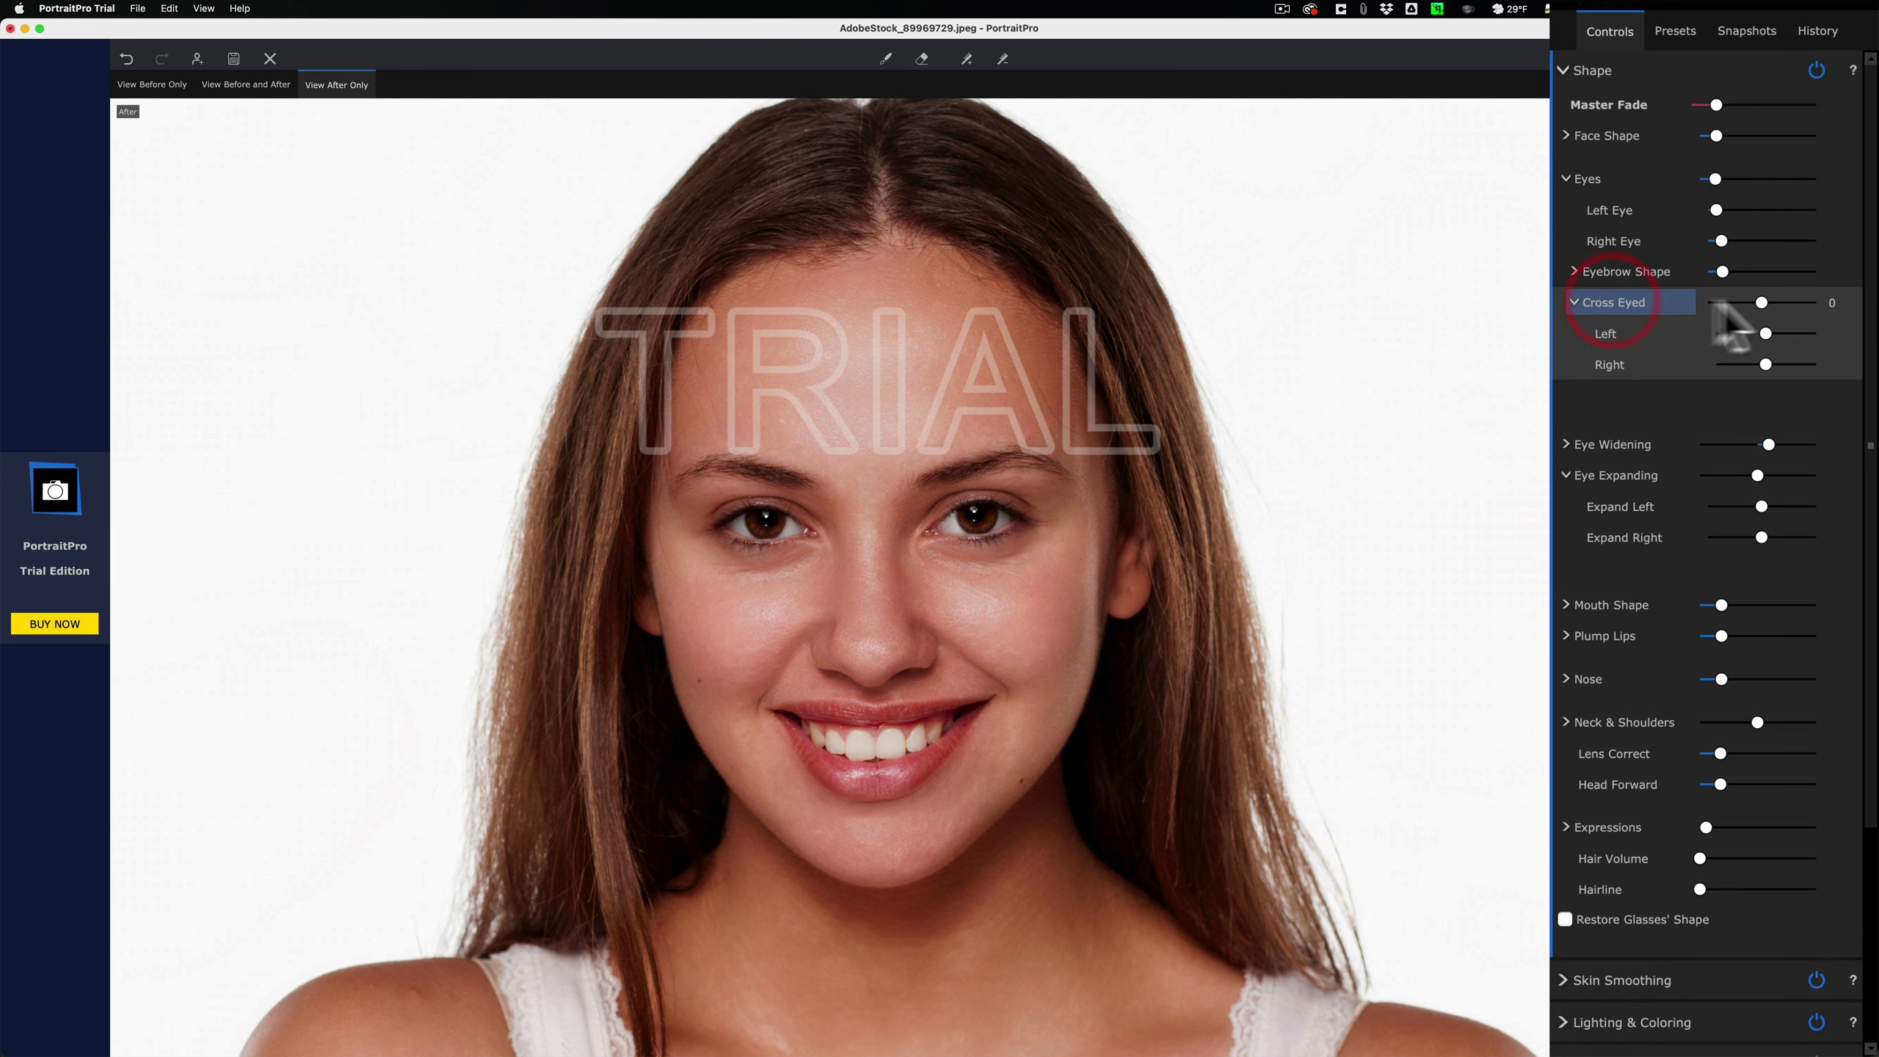
mouse_move(1761, 302)
left_mouse_down()
mouse_move(1812, 302)
mouse_move(1716, 301)
mouse_move(1755, 305)
left_mouse_up()
double_click(1708, 303)
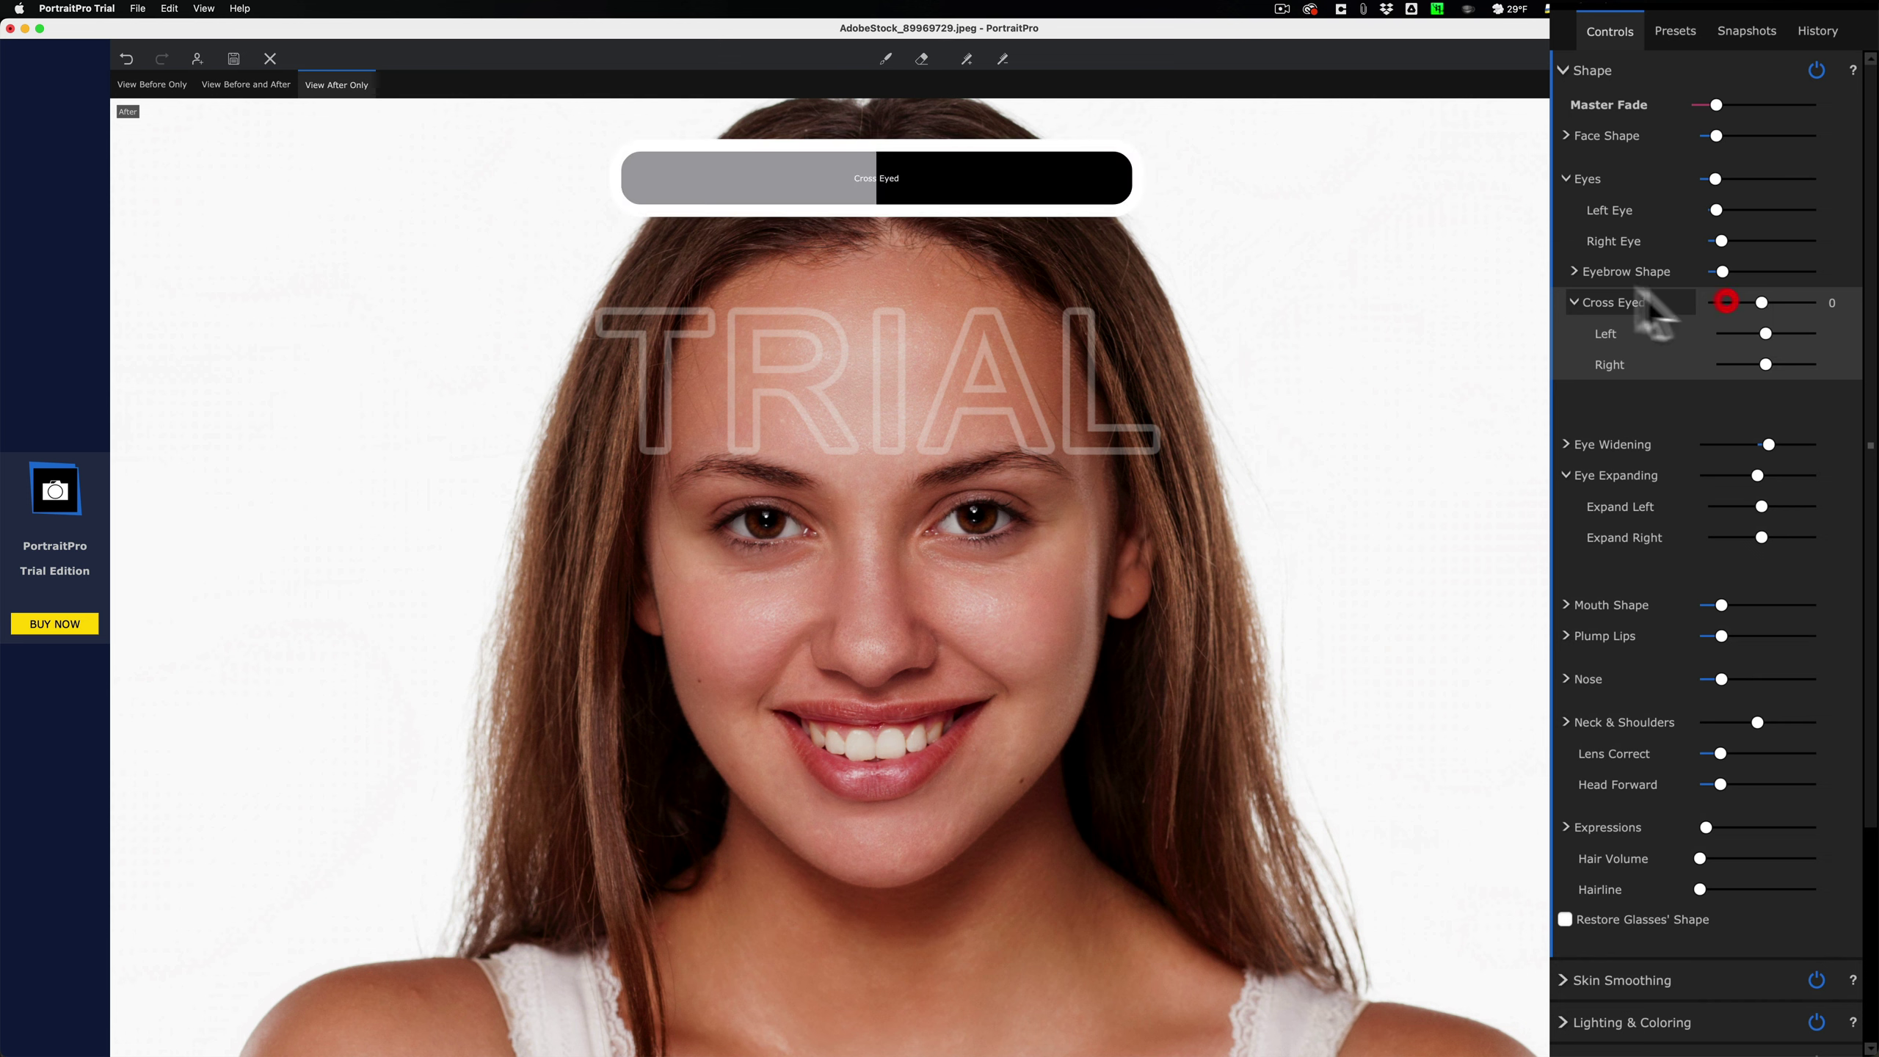
left_click(1570, 297)
Step: Slightly reduce Widen Left under Eye Widening, and collapse the Eye Widening and Eye Expanding groups
left_click(1565, 358)
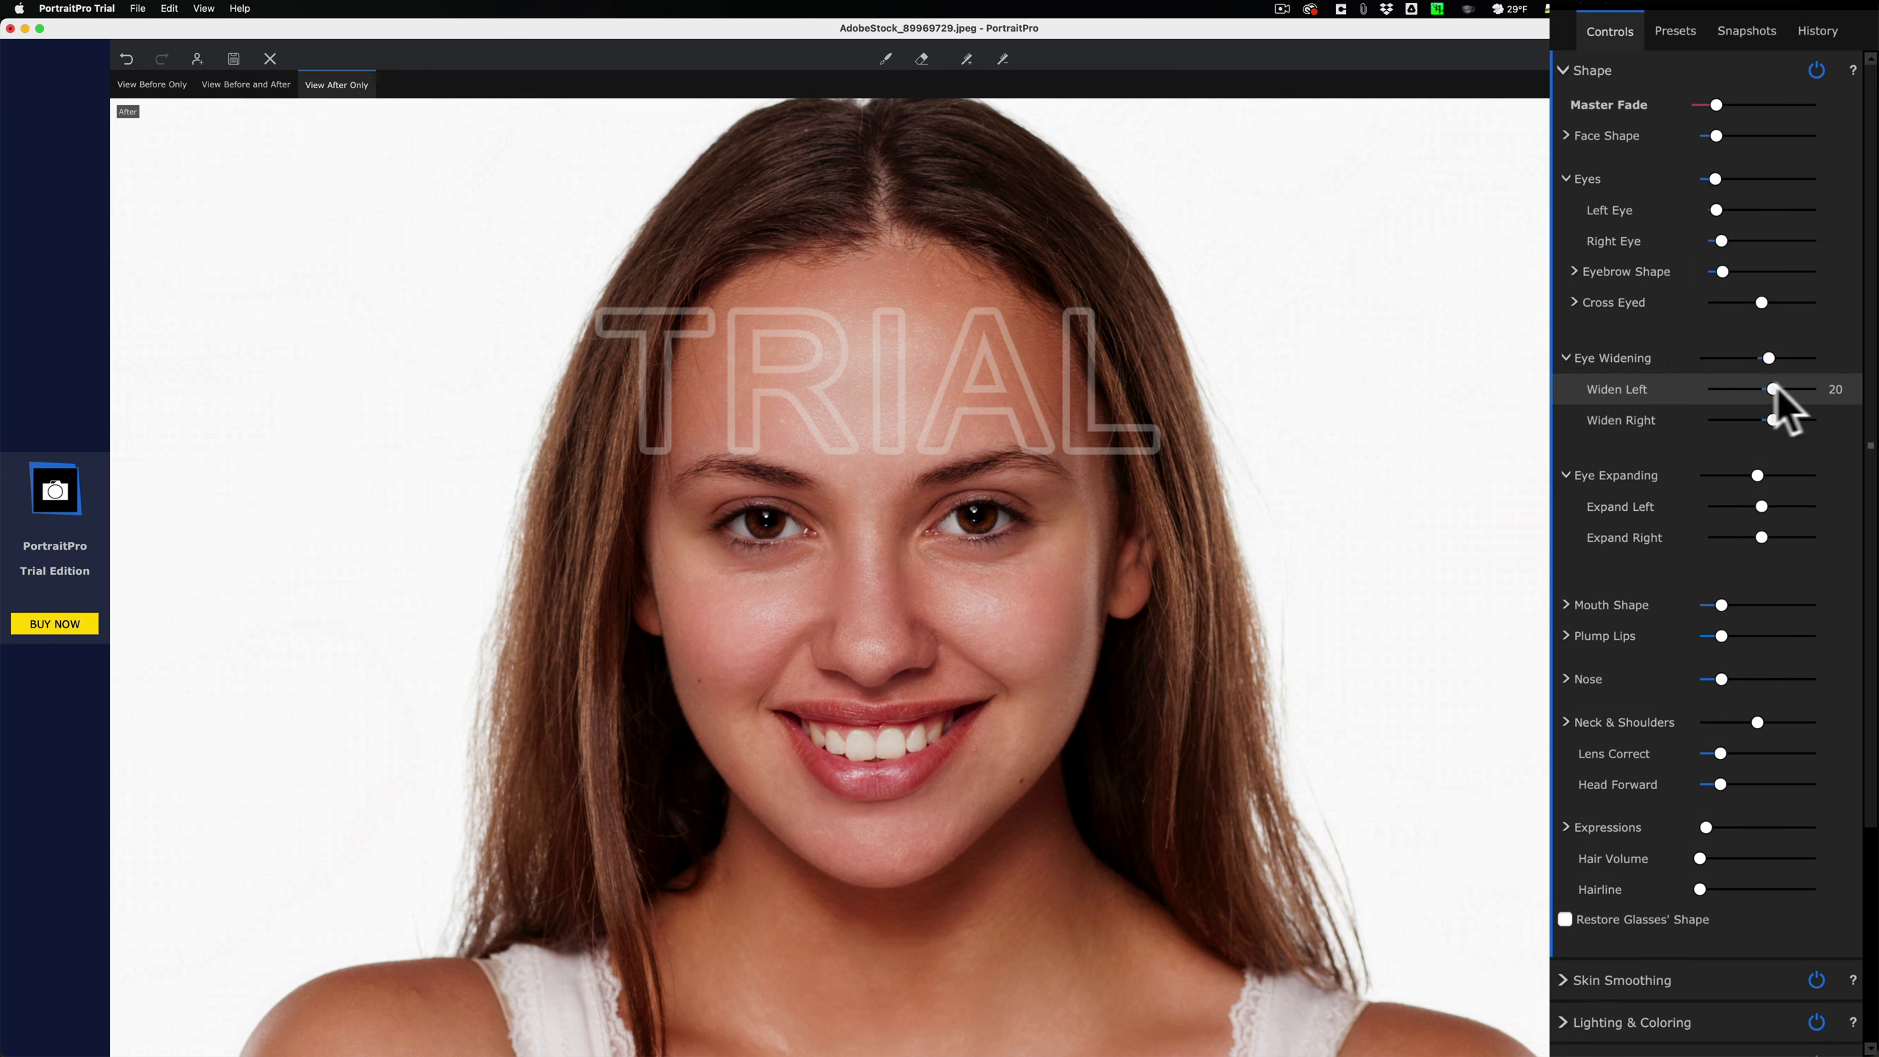
mouse_move(1776, 387)
left_mouse_down()
mouse_move(1837, 387)
mouse_move(1768, 390)
left_mouse_up()
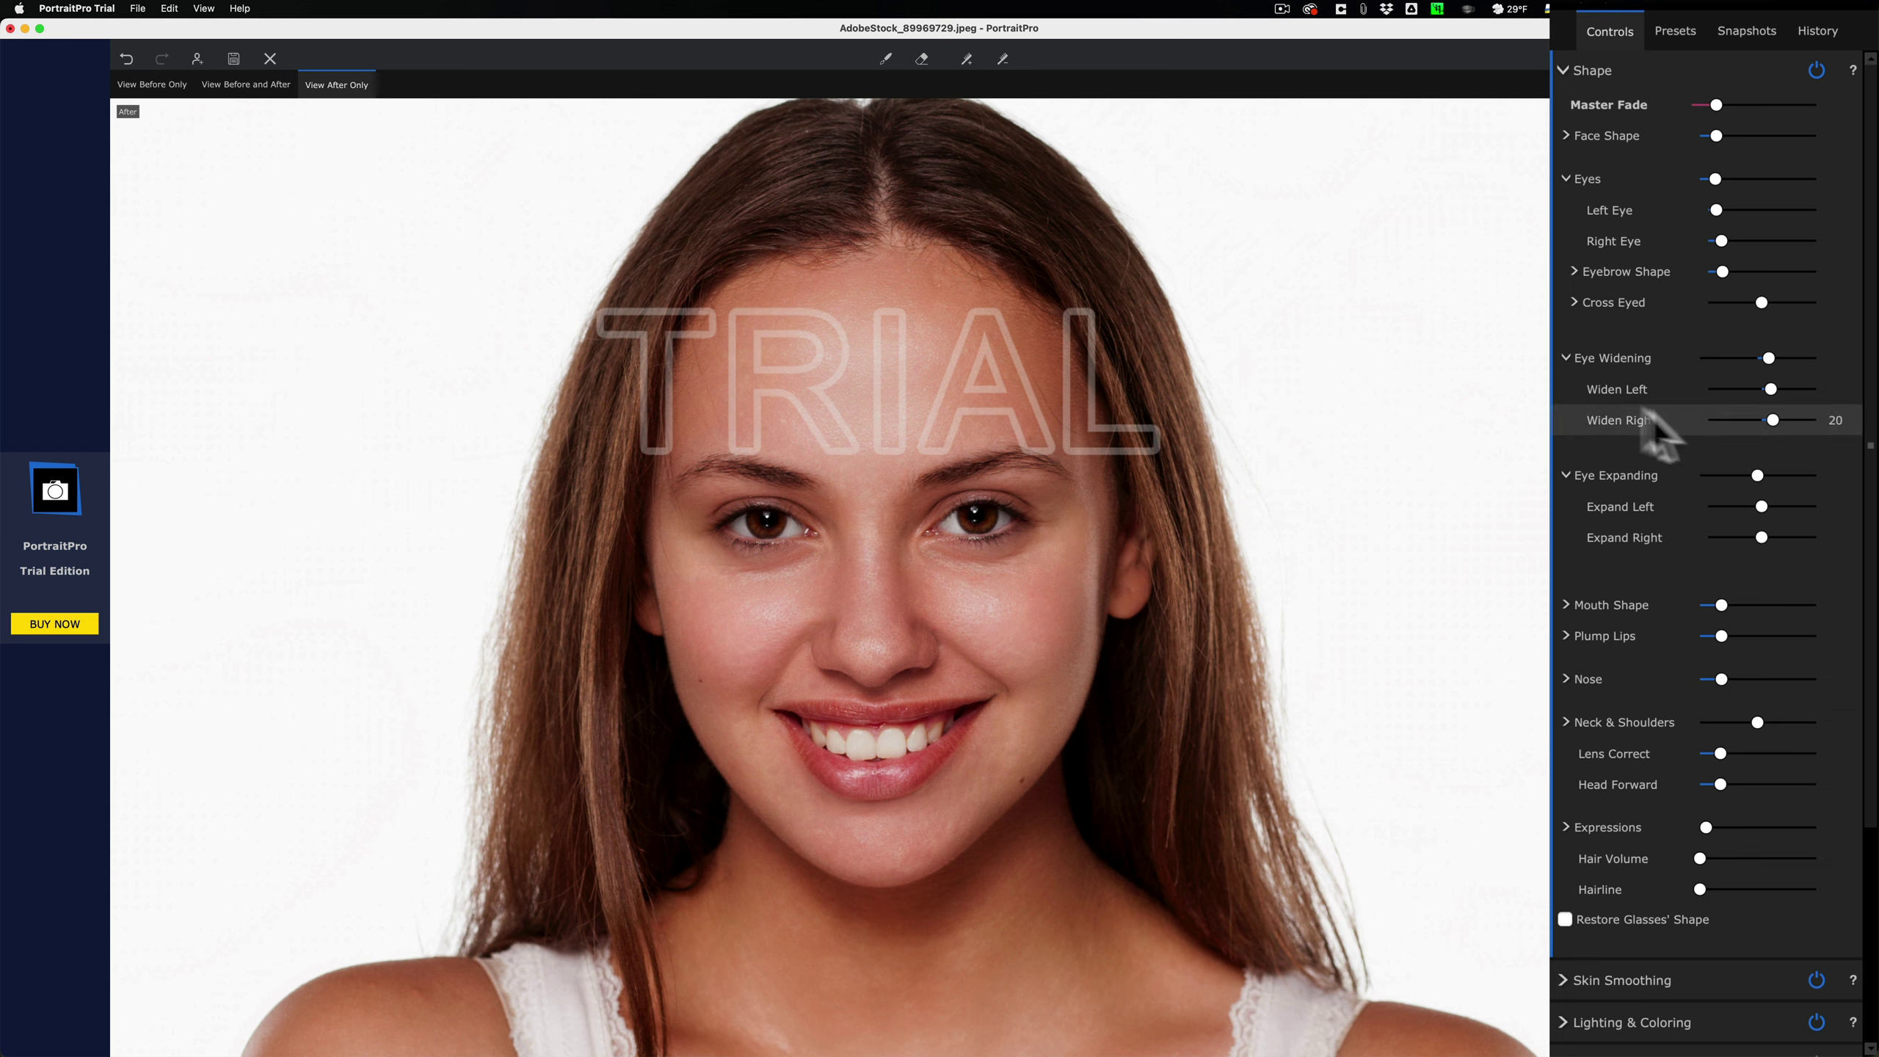
left_click(1571, 357)
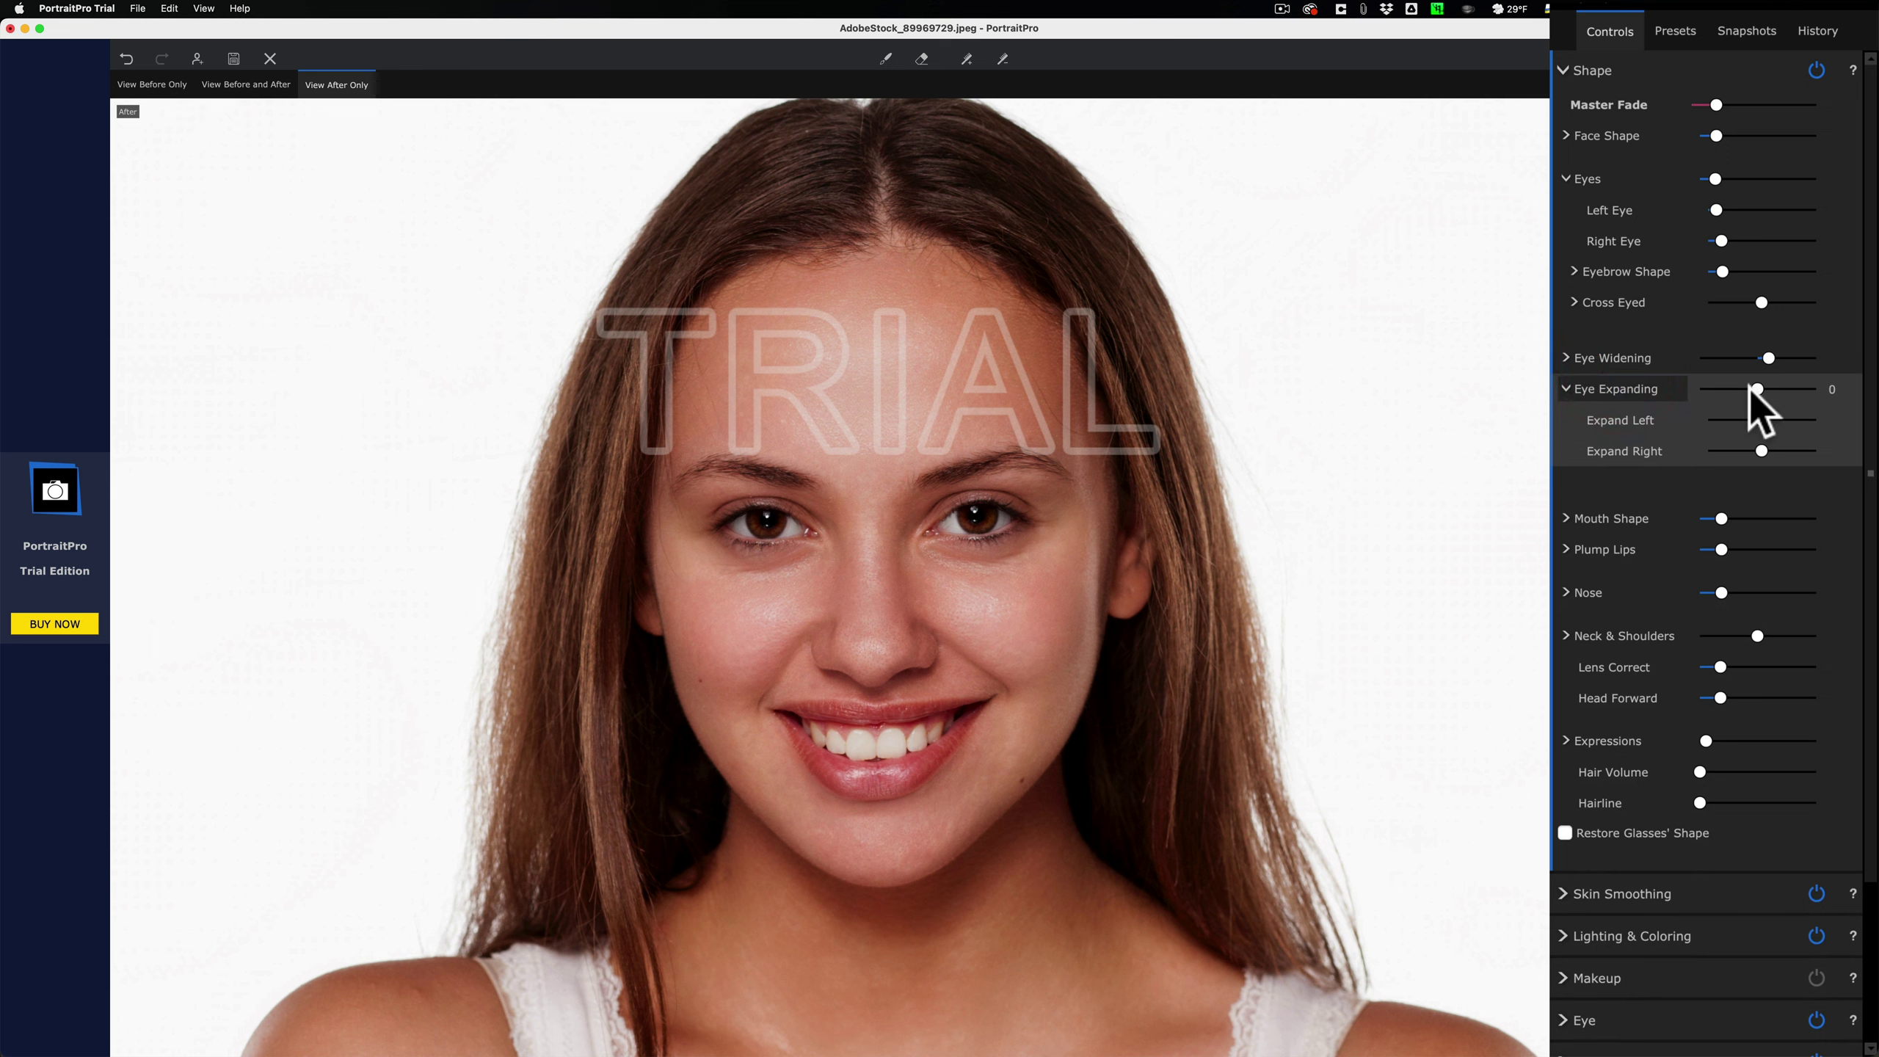
left_click(1583, 388)
Step: Lower the Upper Lip amount under Mouth Shape and set its Expression to about -19
left_click(1573, 431)
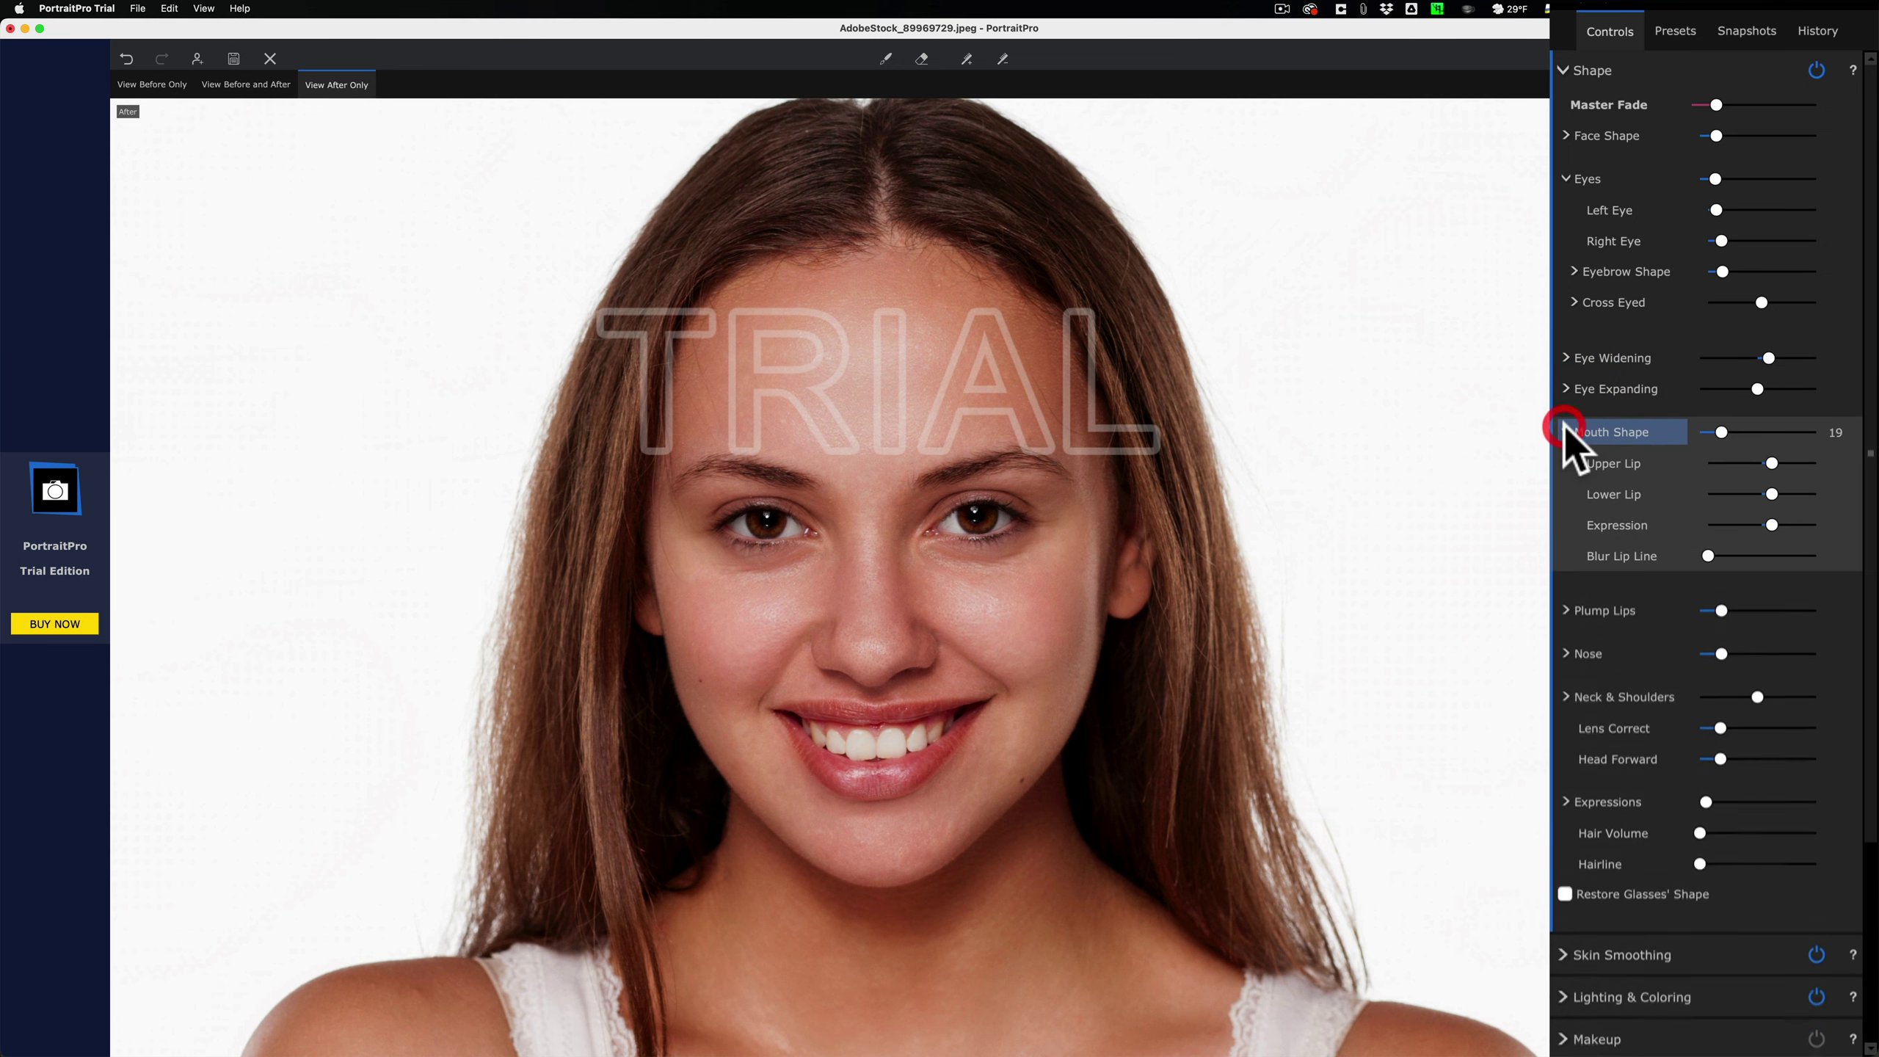
left_click_drag(1768, 459, 1729, 526)
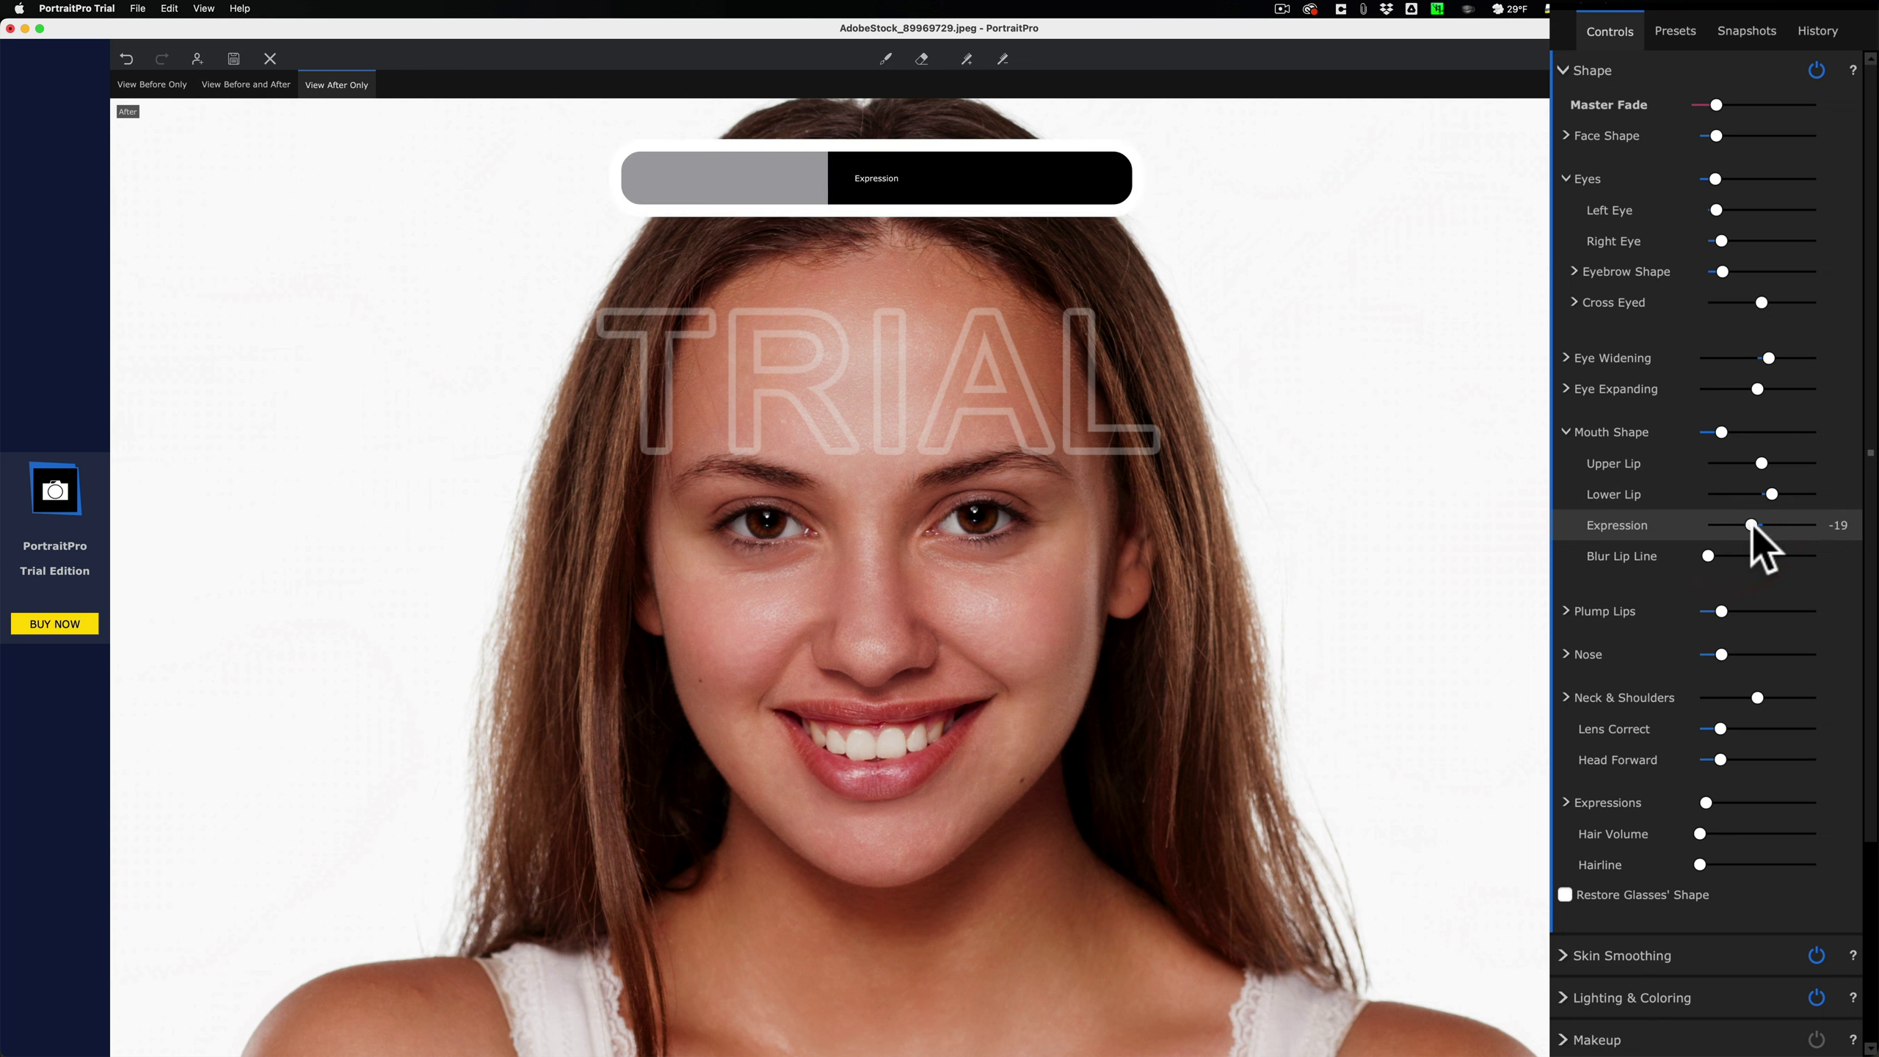
left_click(1566, 432)
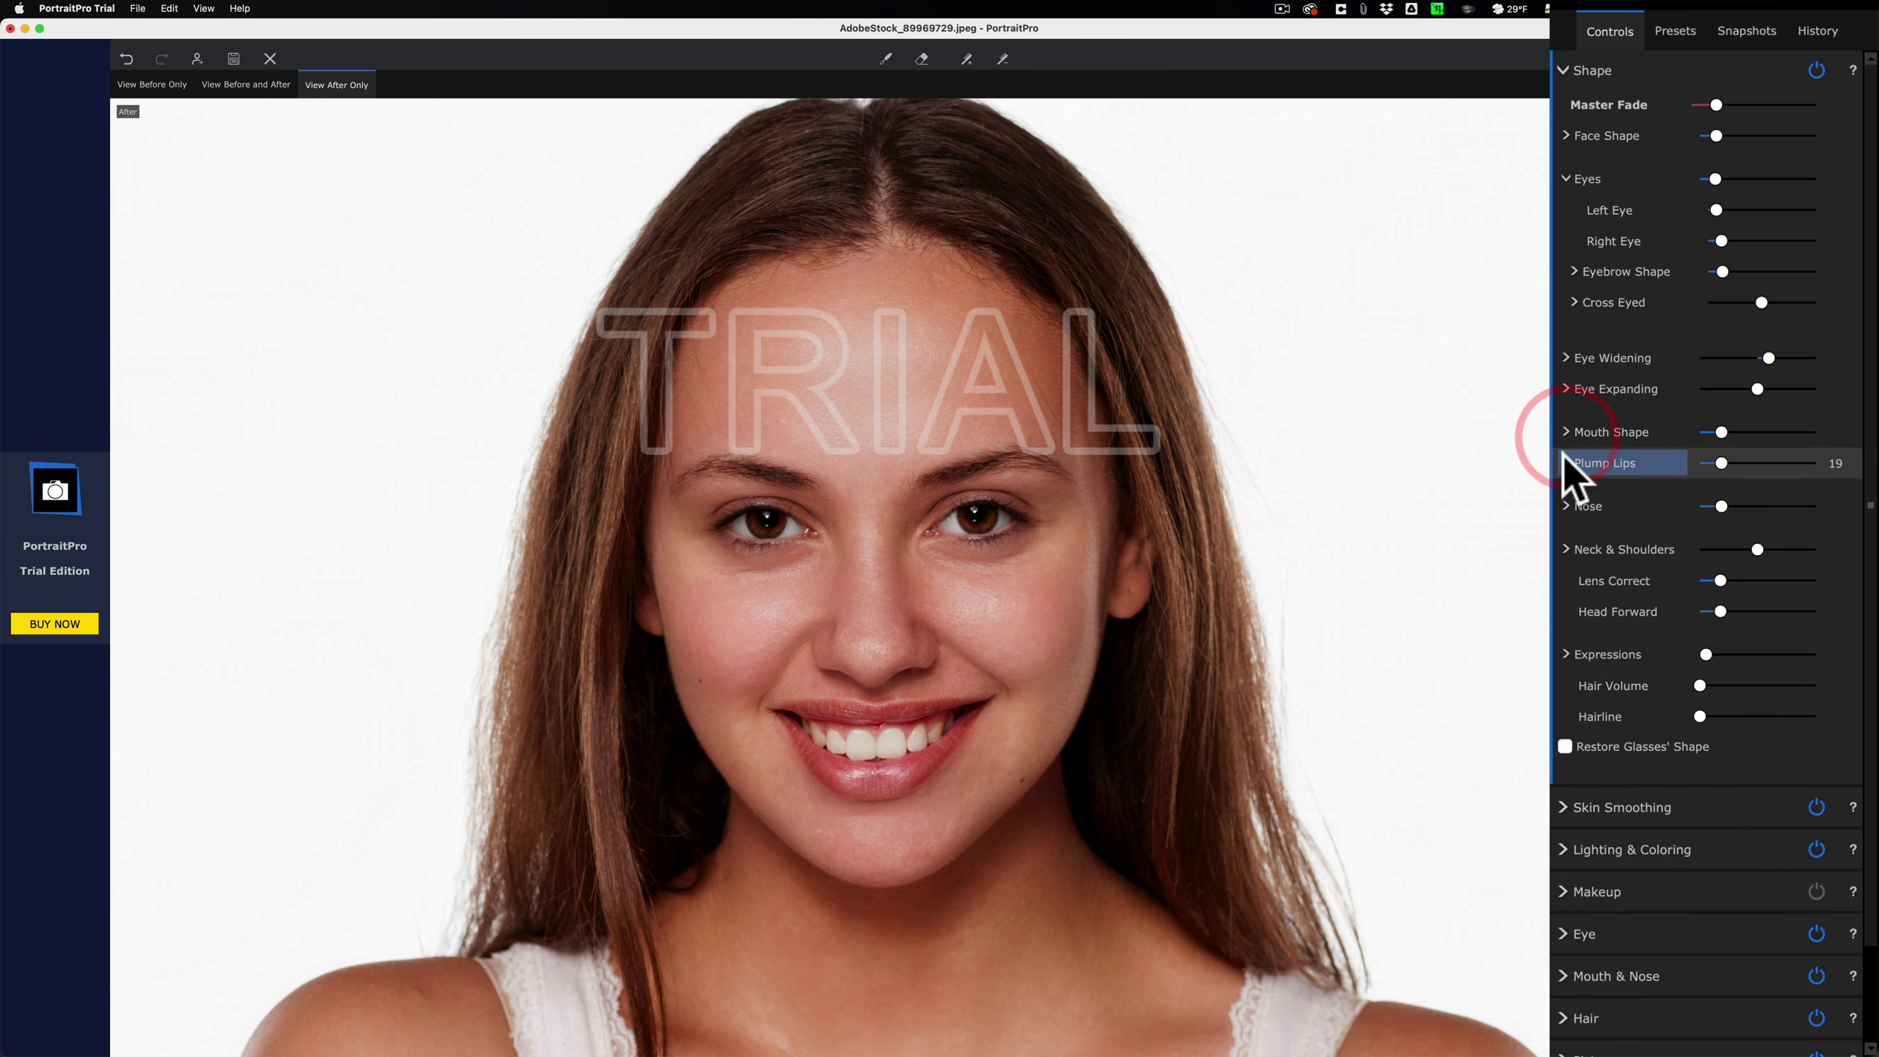
Step: Set Plump Lips to 30 and Nose to 17 in the Shape settings, collapsing both groups
left_click(1564, 456)
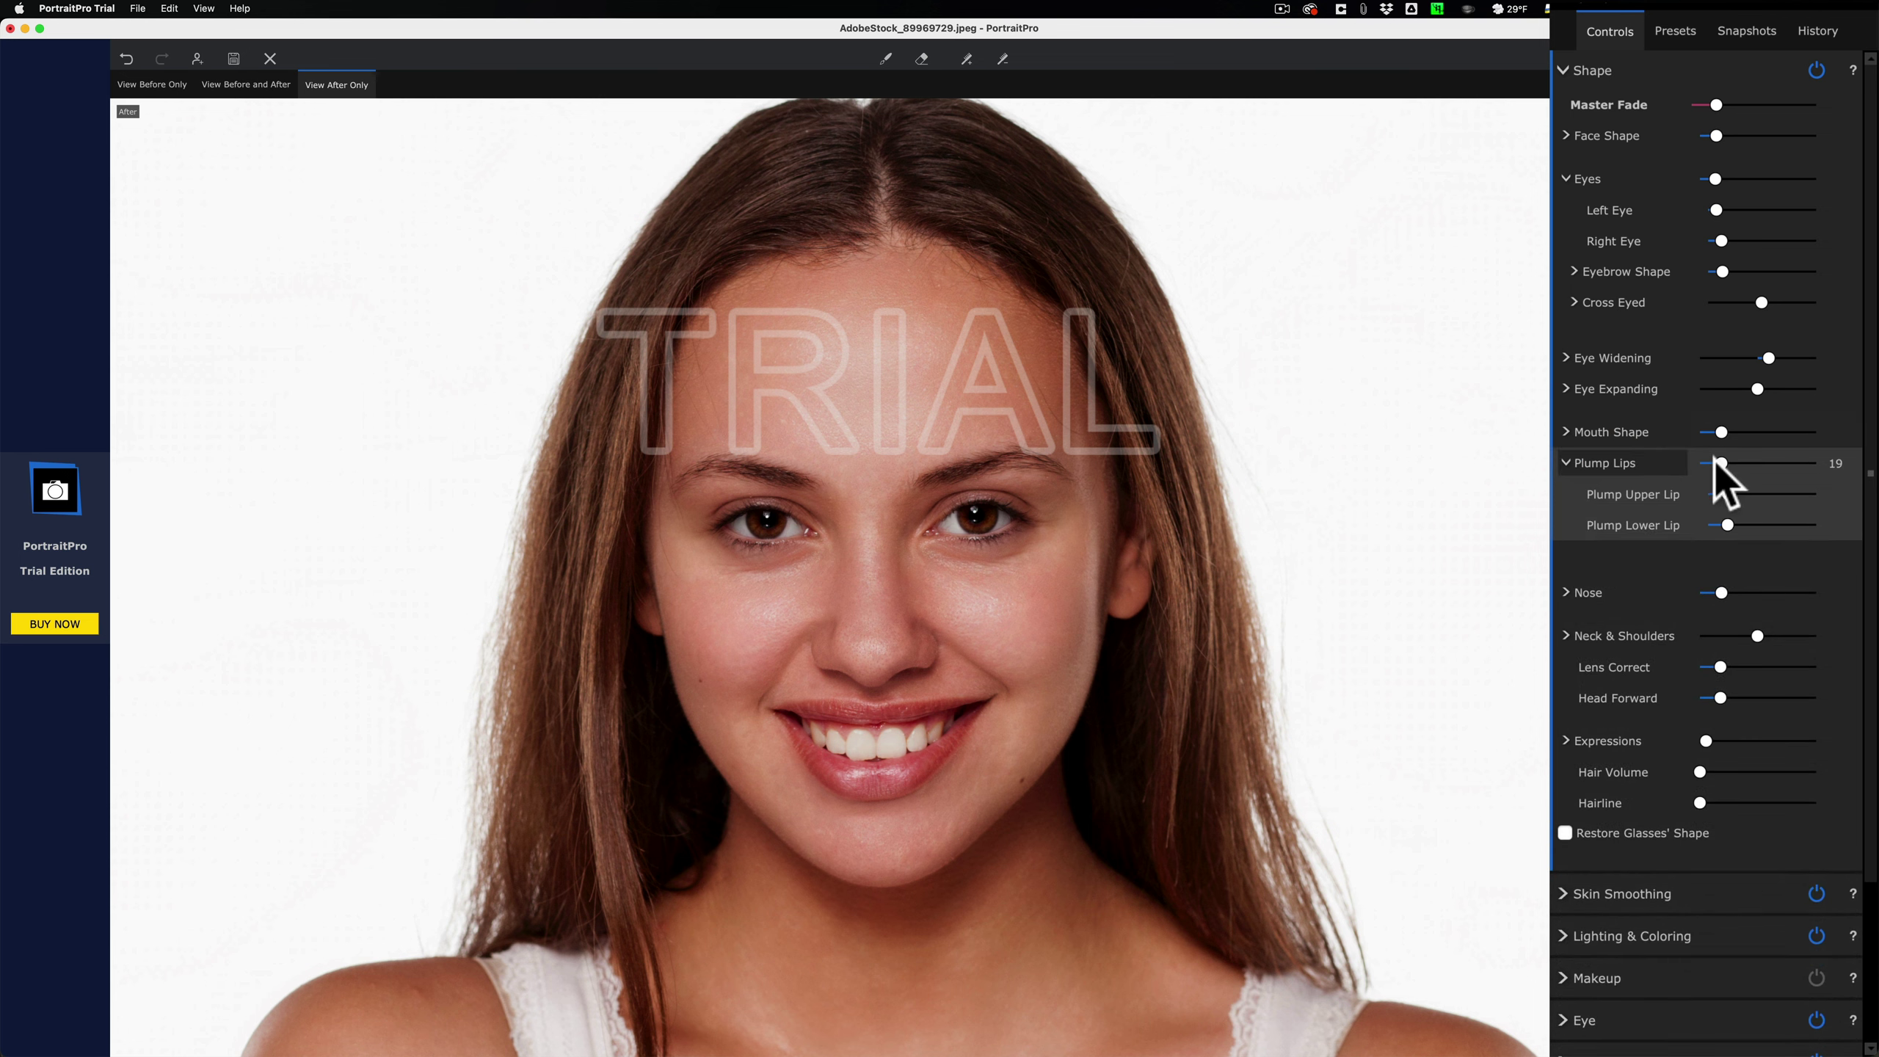
mouse_move(1725, 463)
left_mouse_down()
mouse_move(1812, 464)
mouse_move(1734, 464)
left_mouse_up()
left_click(1567, 466)
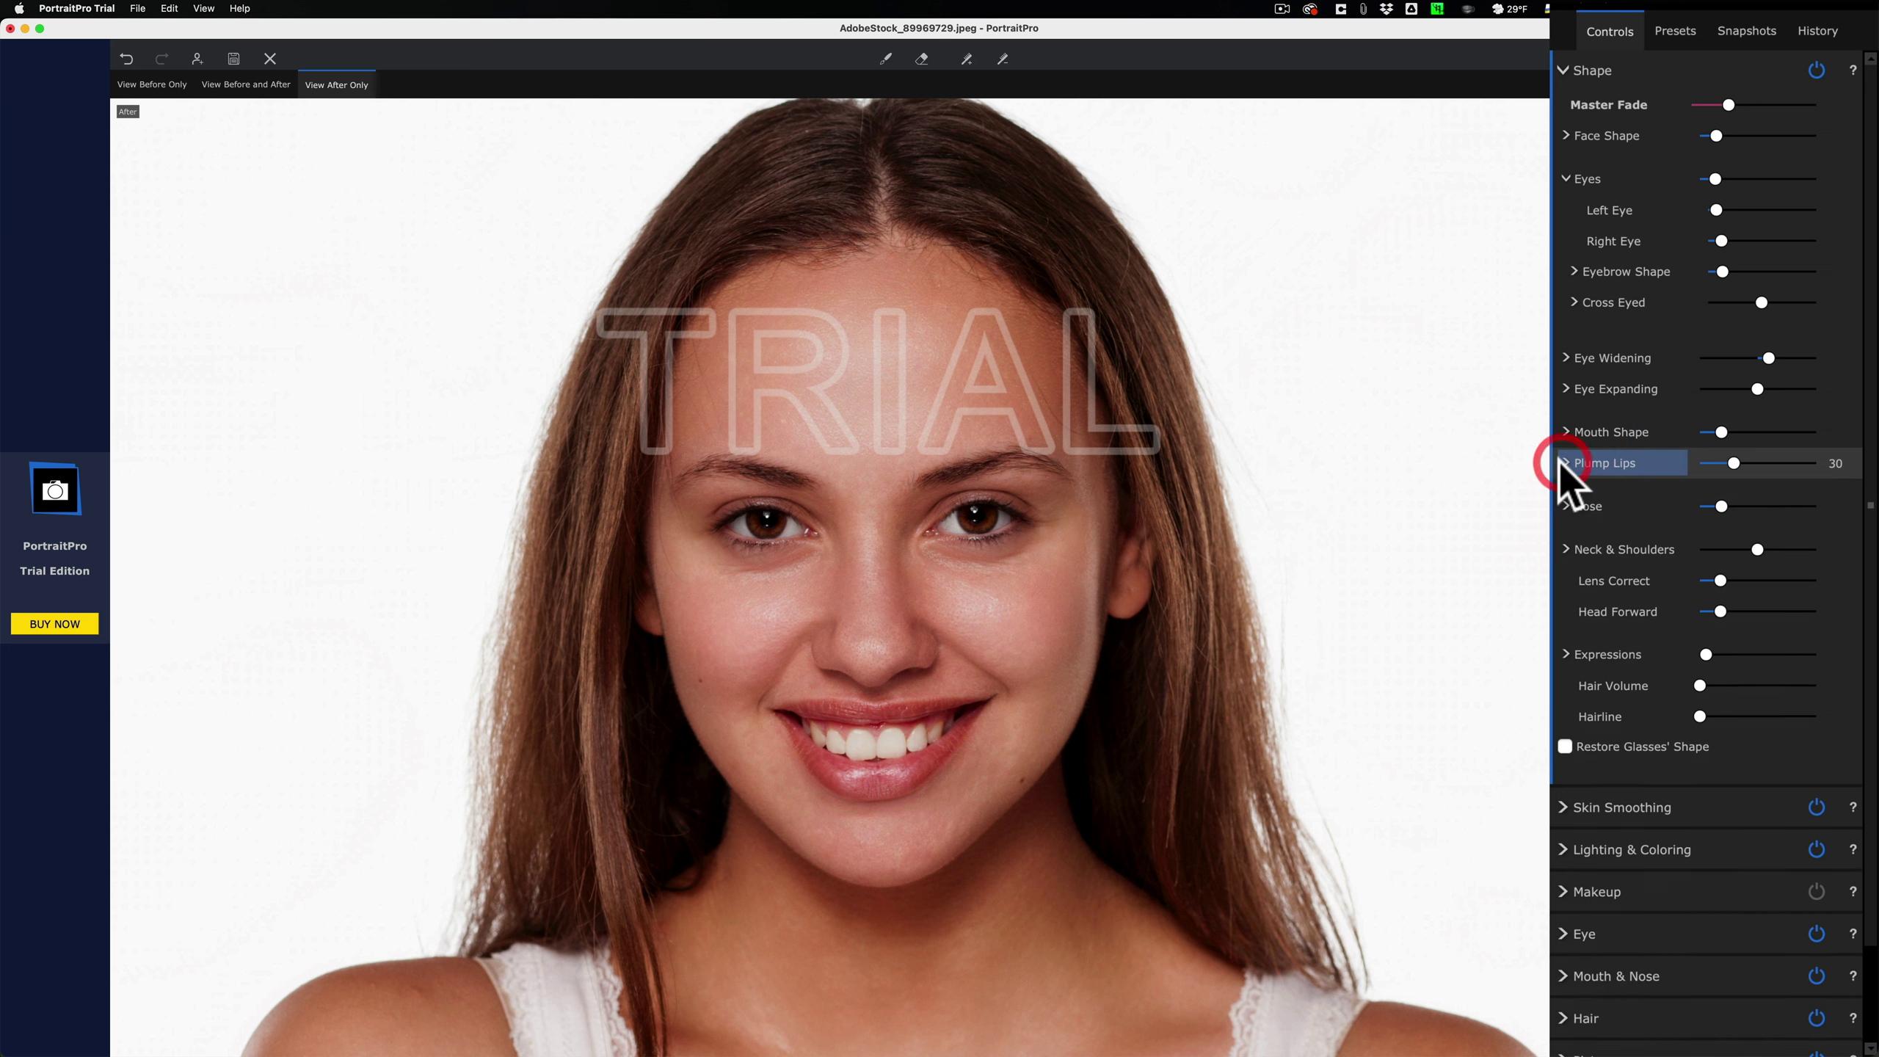
left_click(1563, 503)
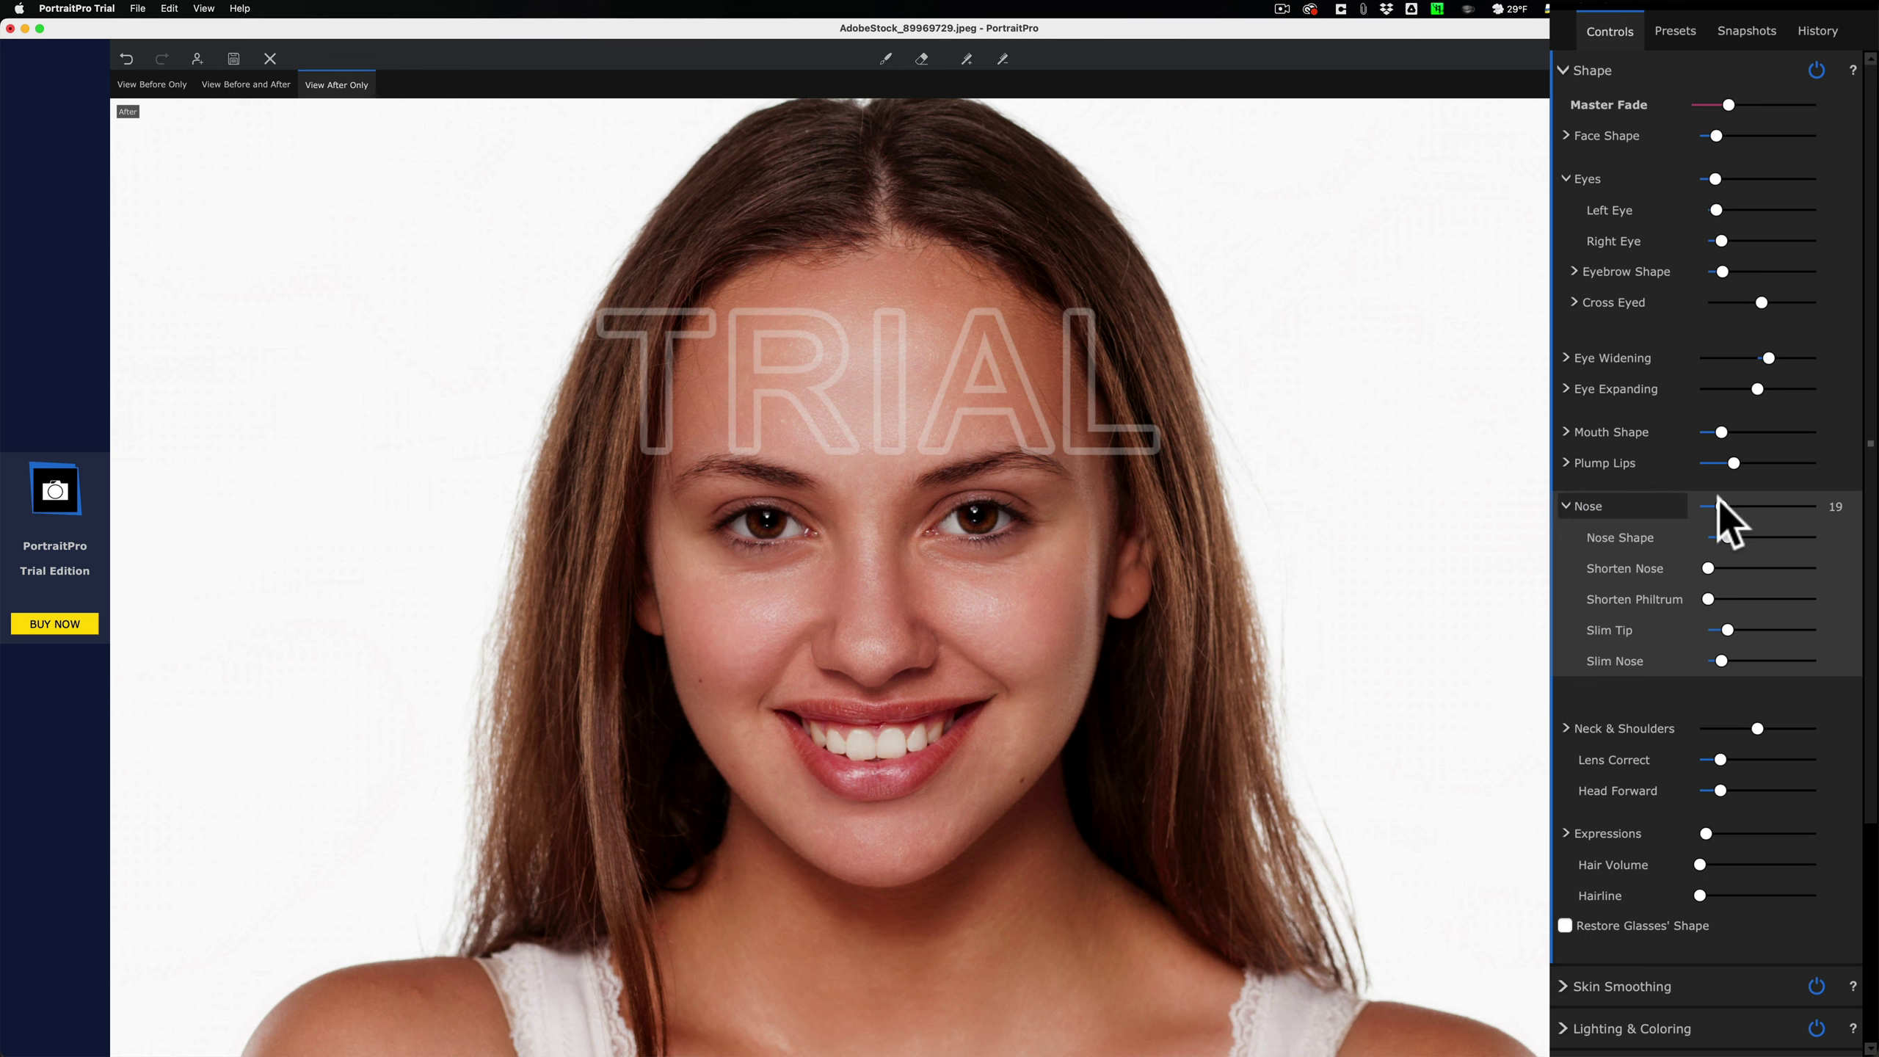
mouse_move(1718, 507)
left_mouse_down()
mouse_move(1815, 511)
mouse_move(1720, 509)
left_mouse_up()
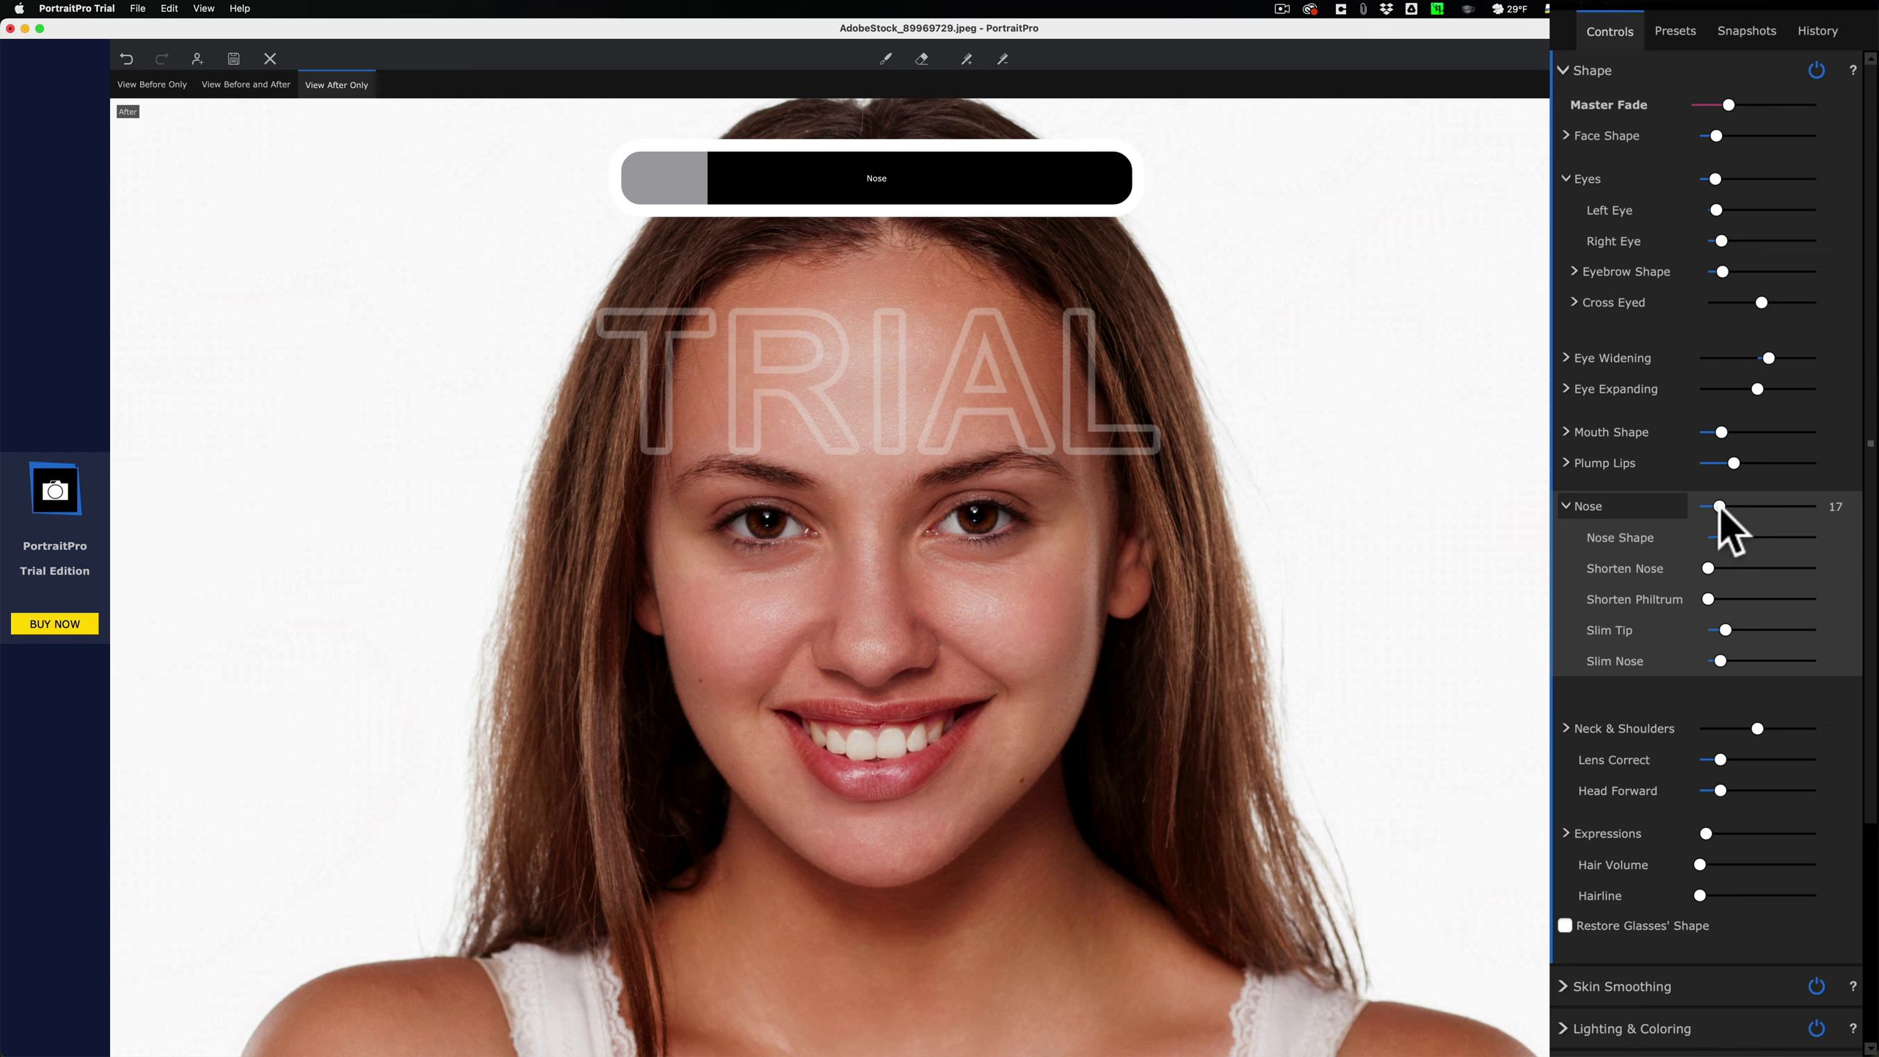
left_click(1568, 508)
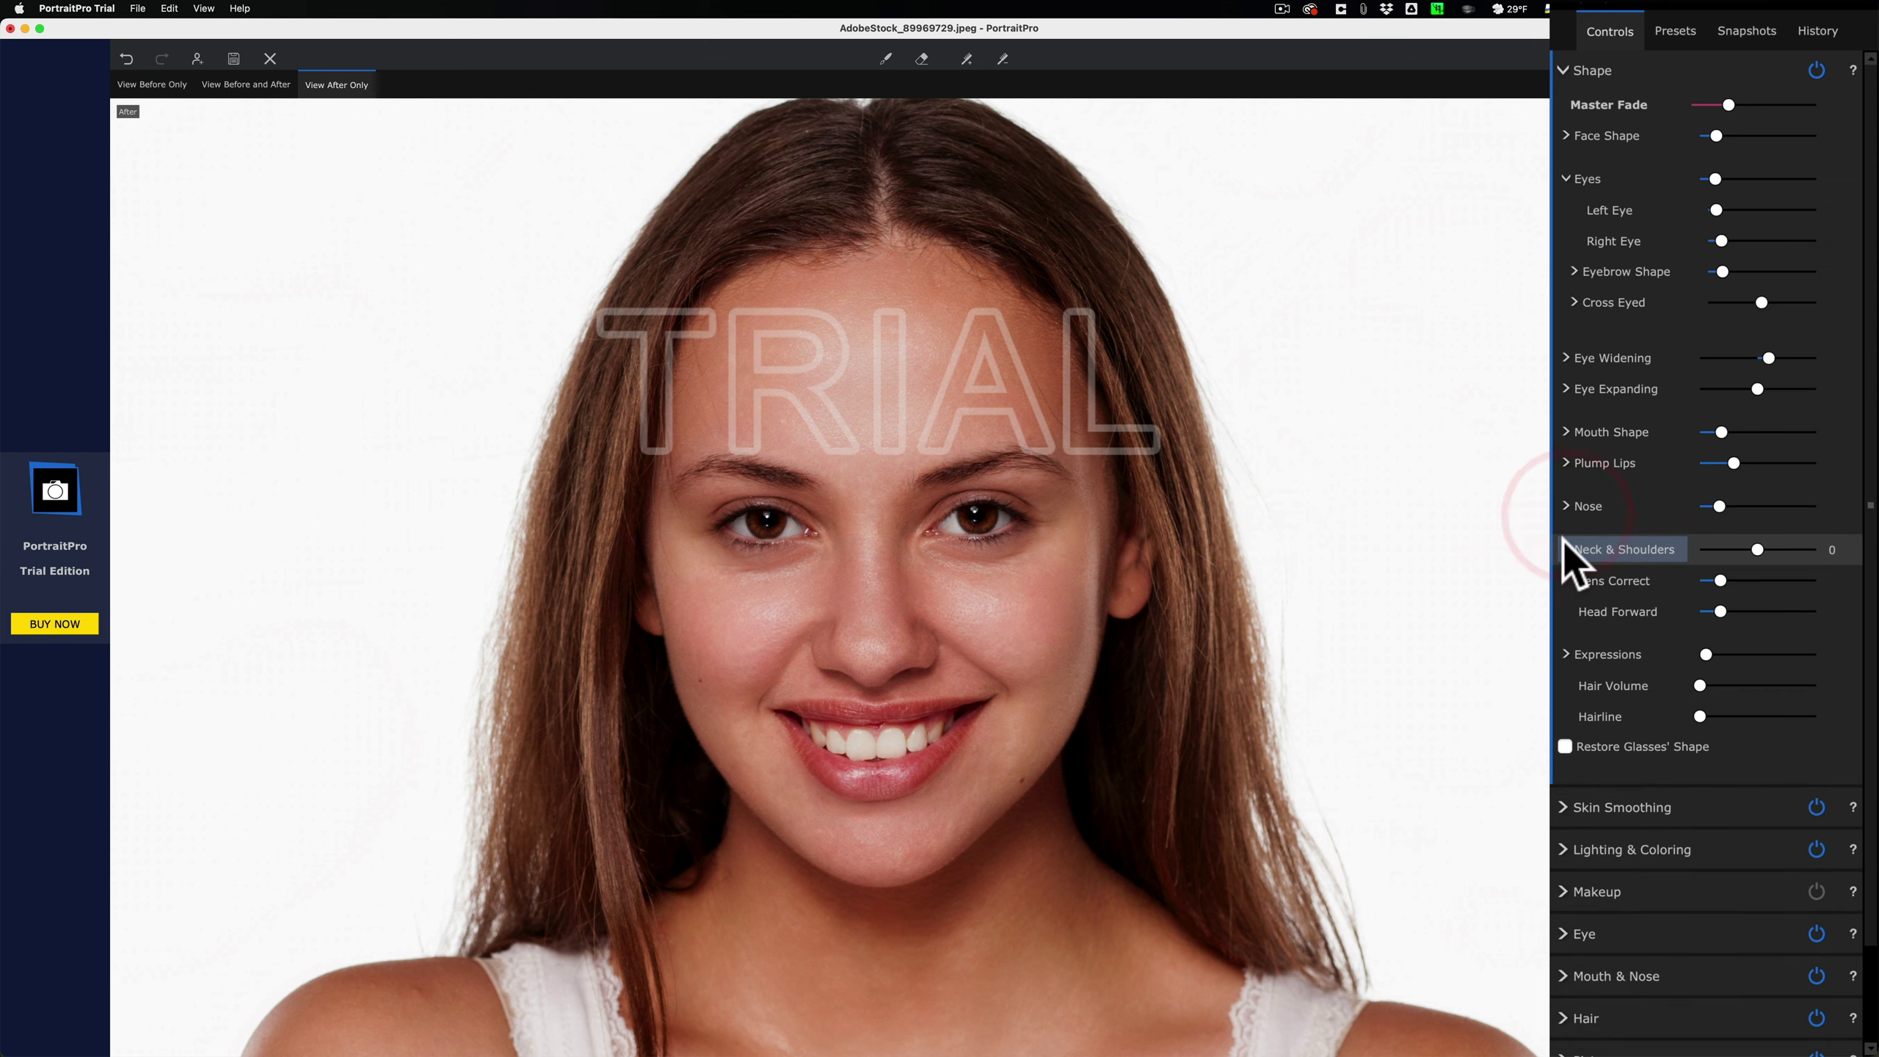
Step: Dismiss the Shoulder Box tip and raise the overall Neck & Shoulders amount to 46
left_click(1573, 548)
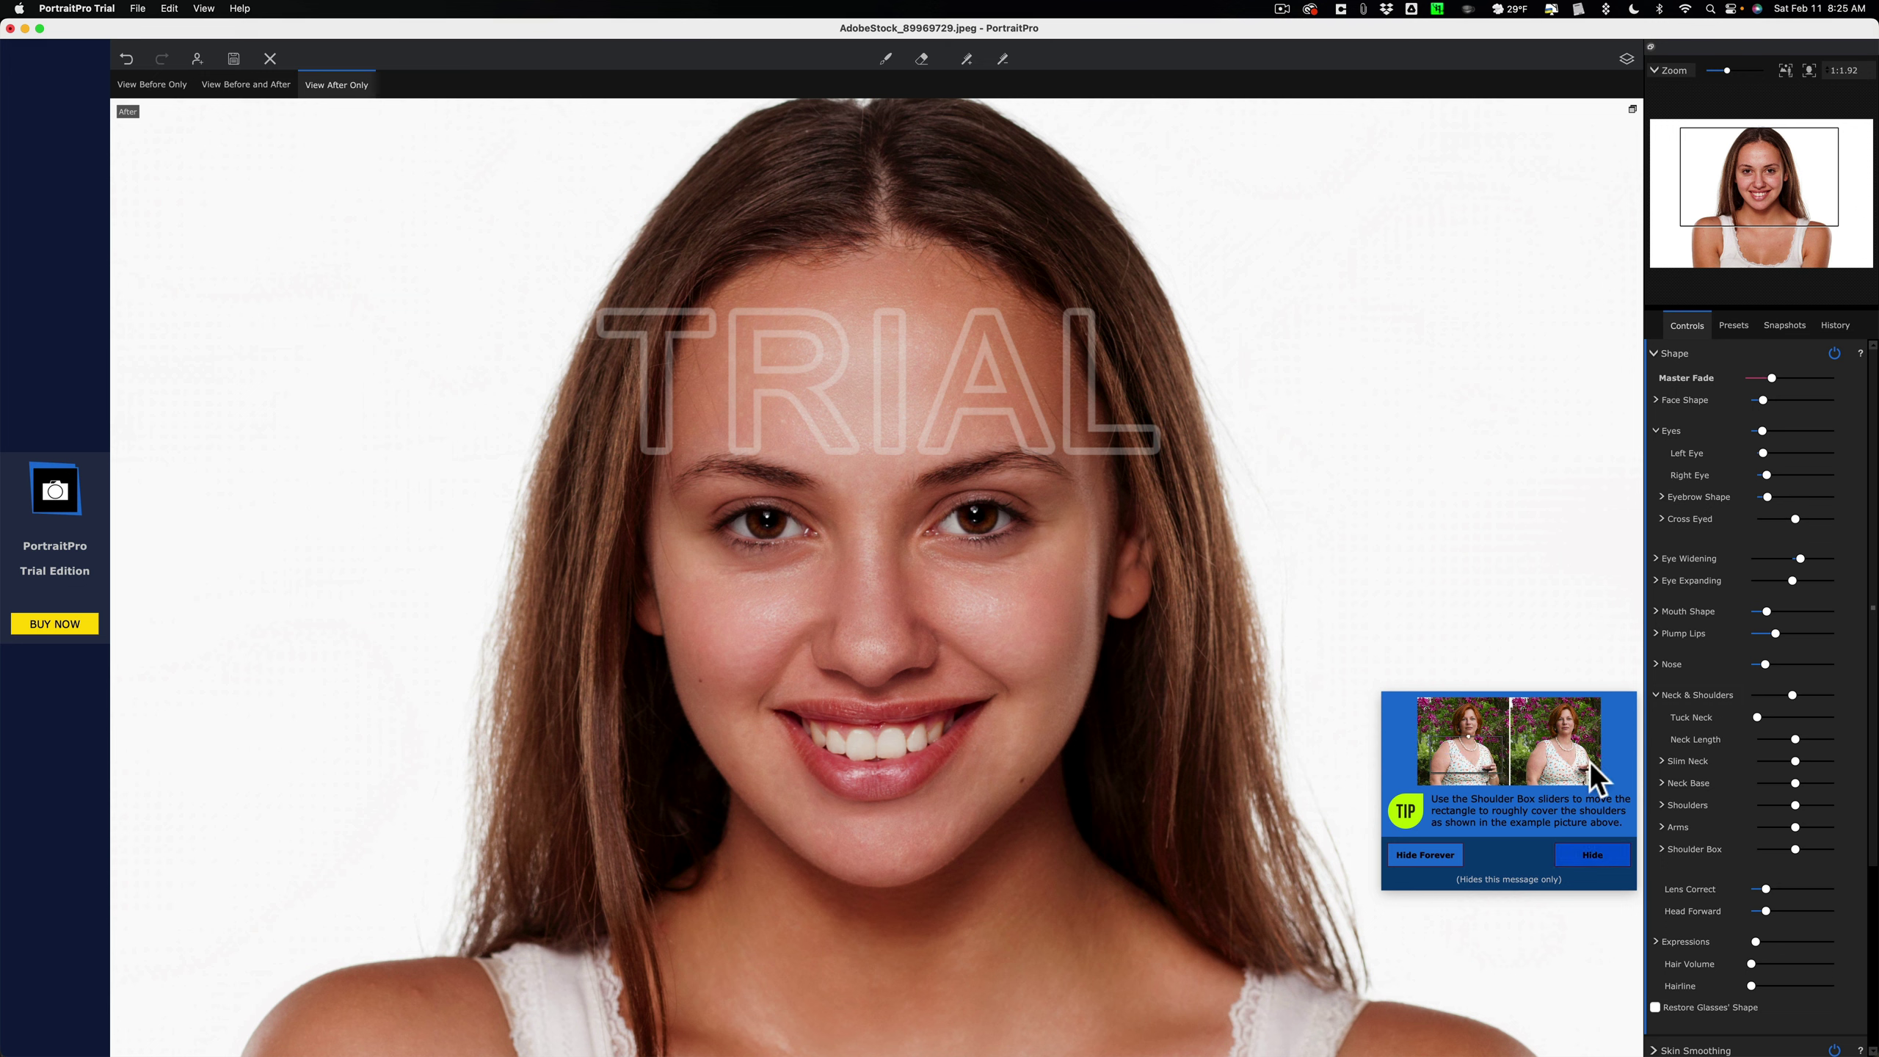
left_click(1591, 850)
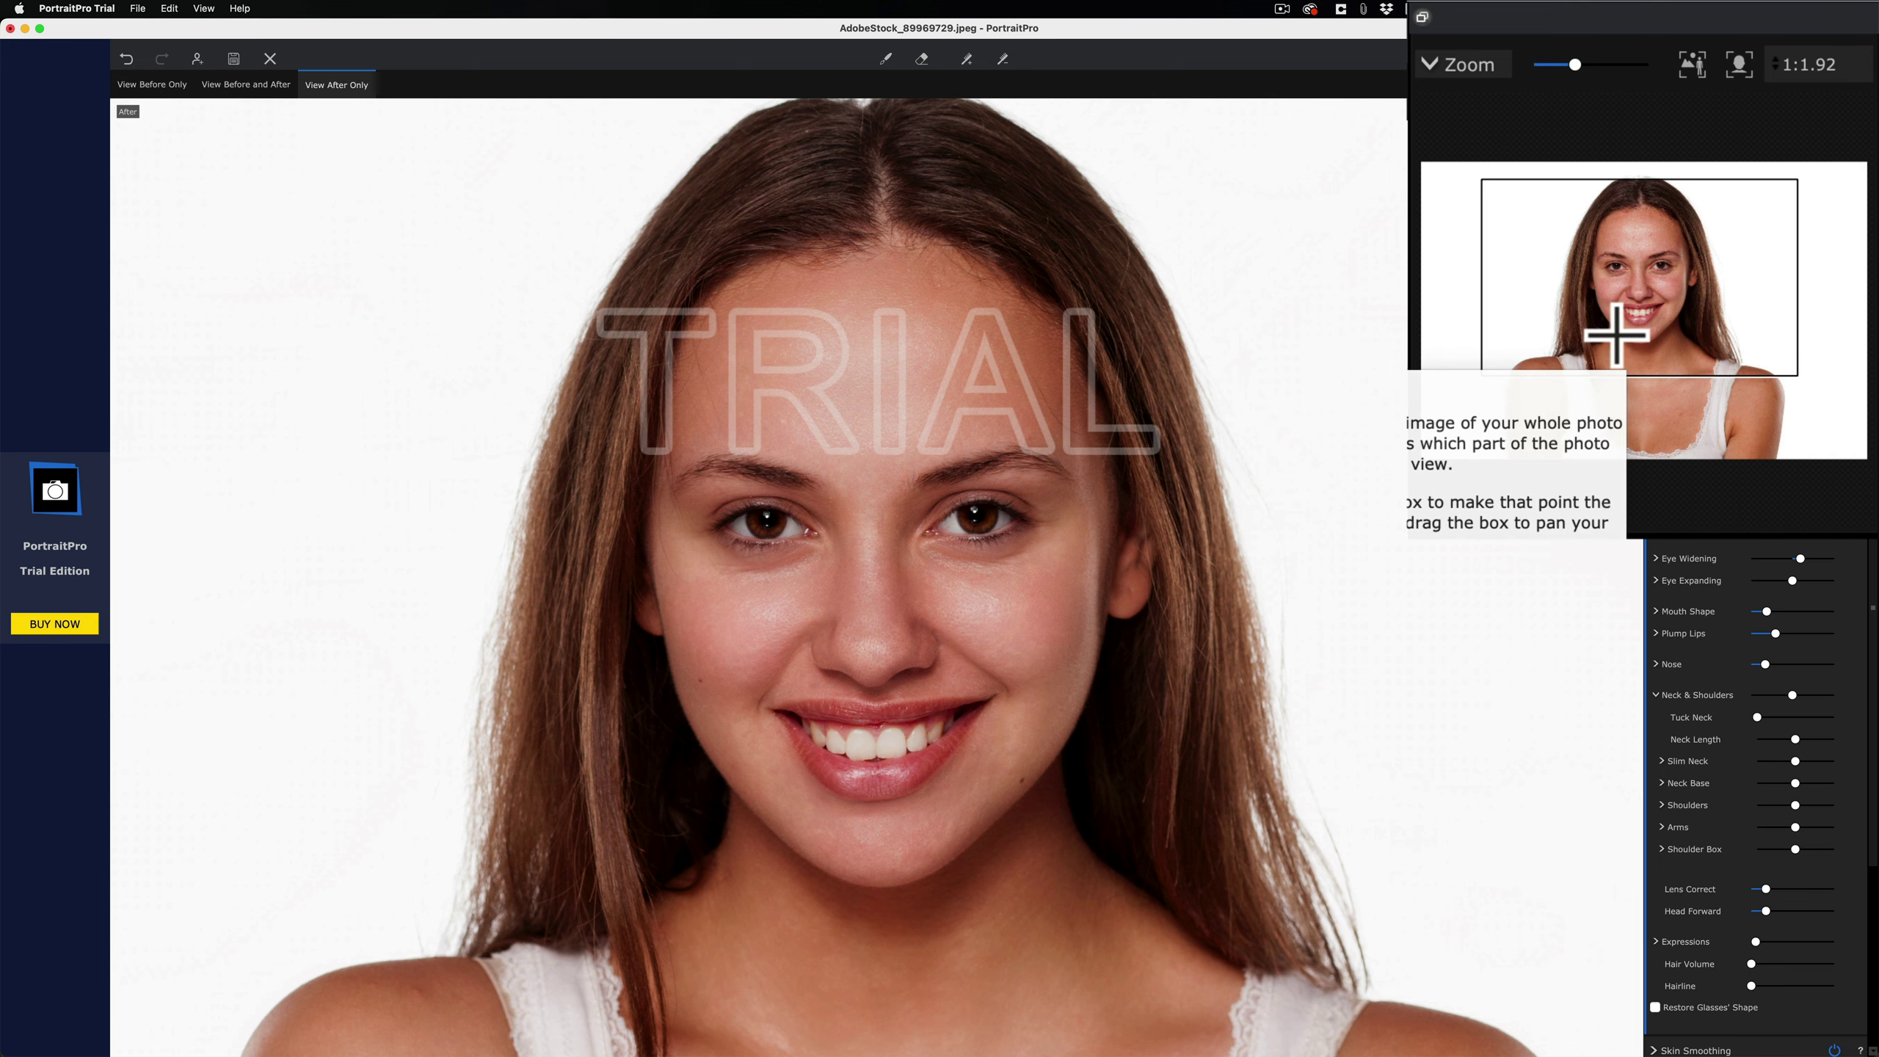
left_click(1703, 62)
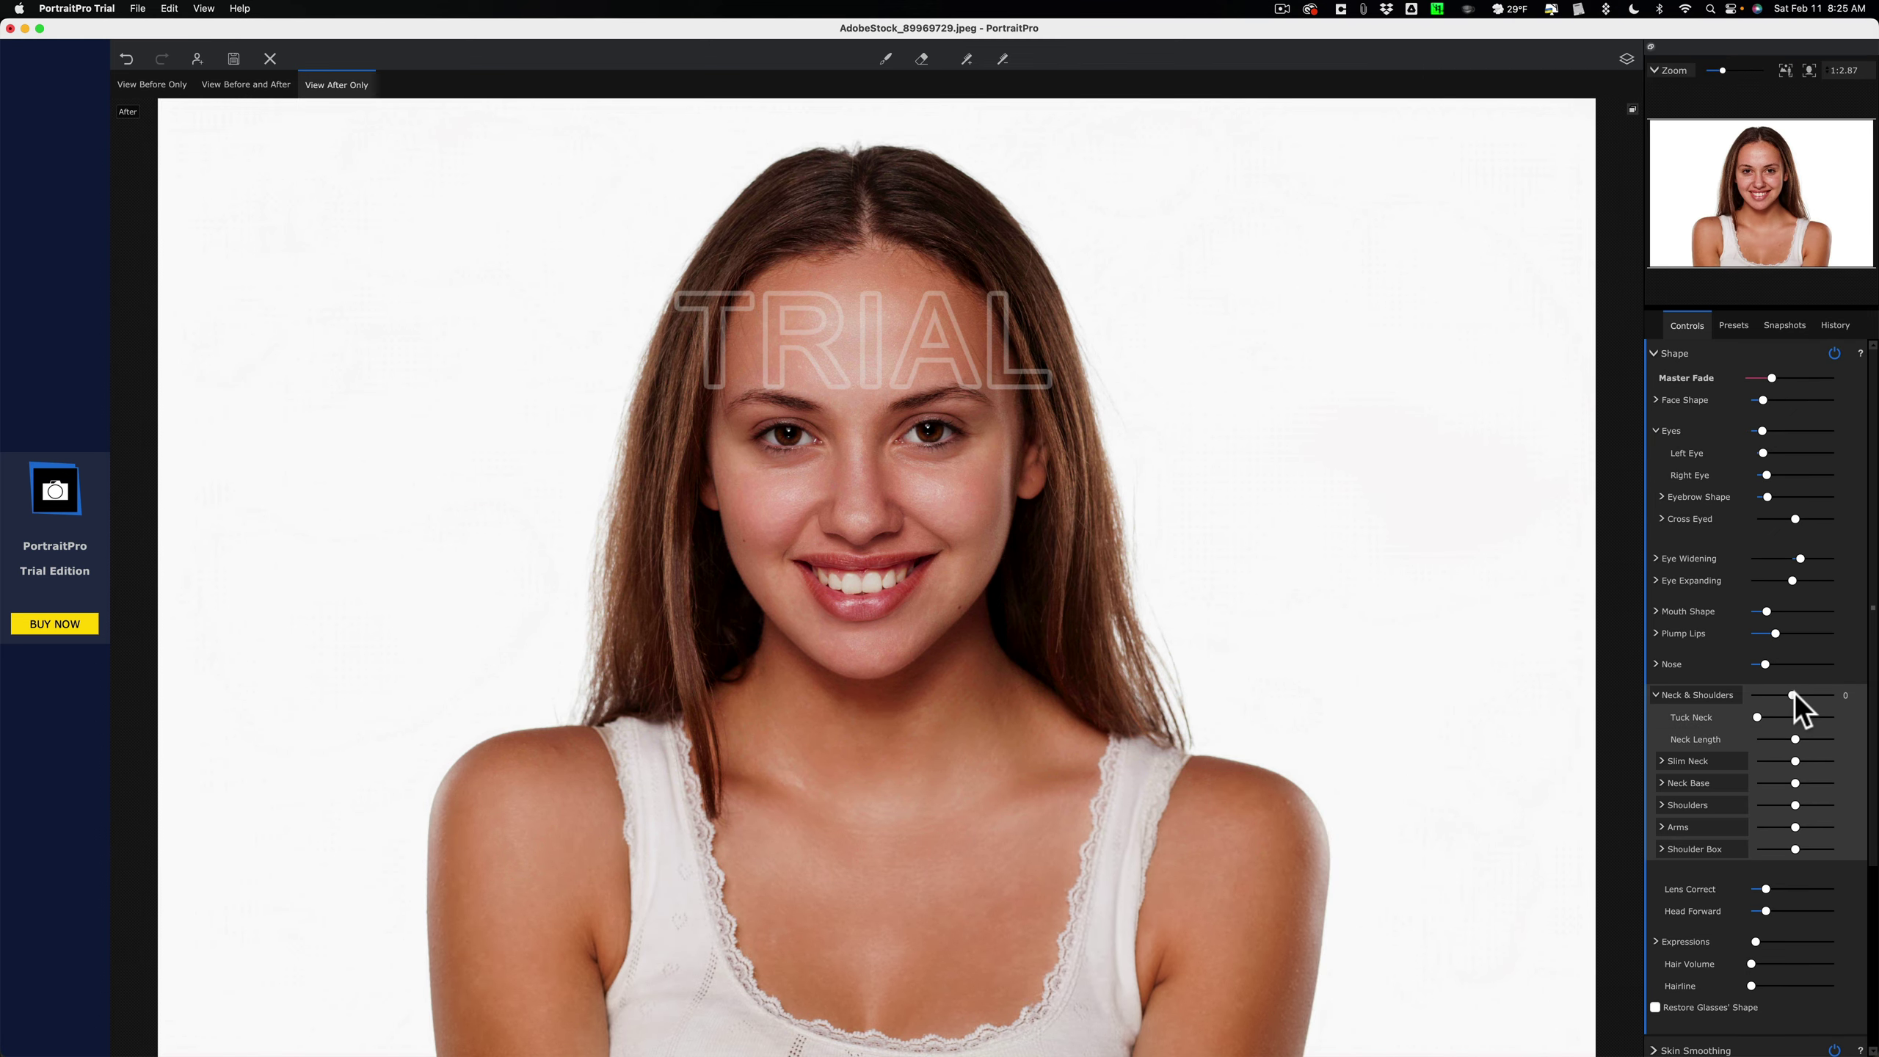
left_click_drag(1792, 695, 1812, 694)
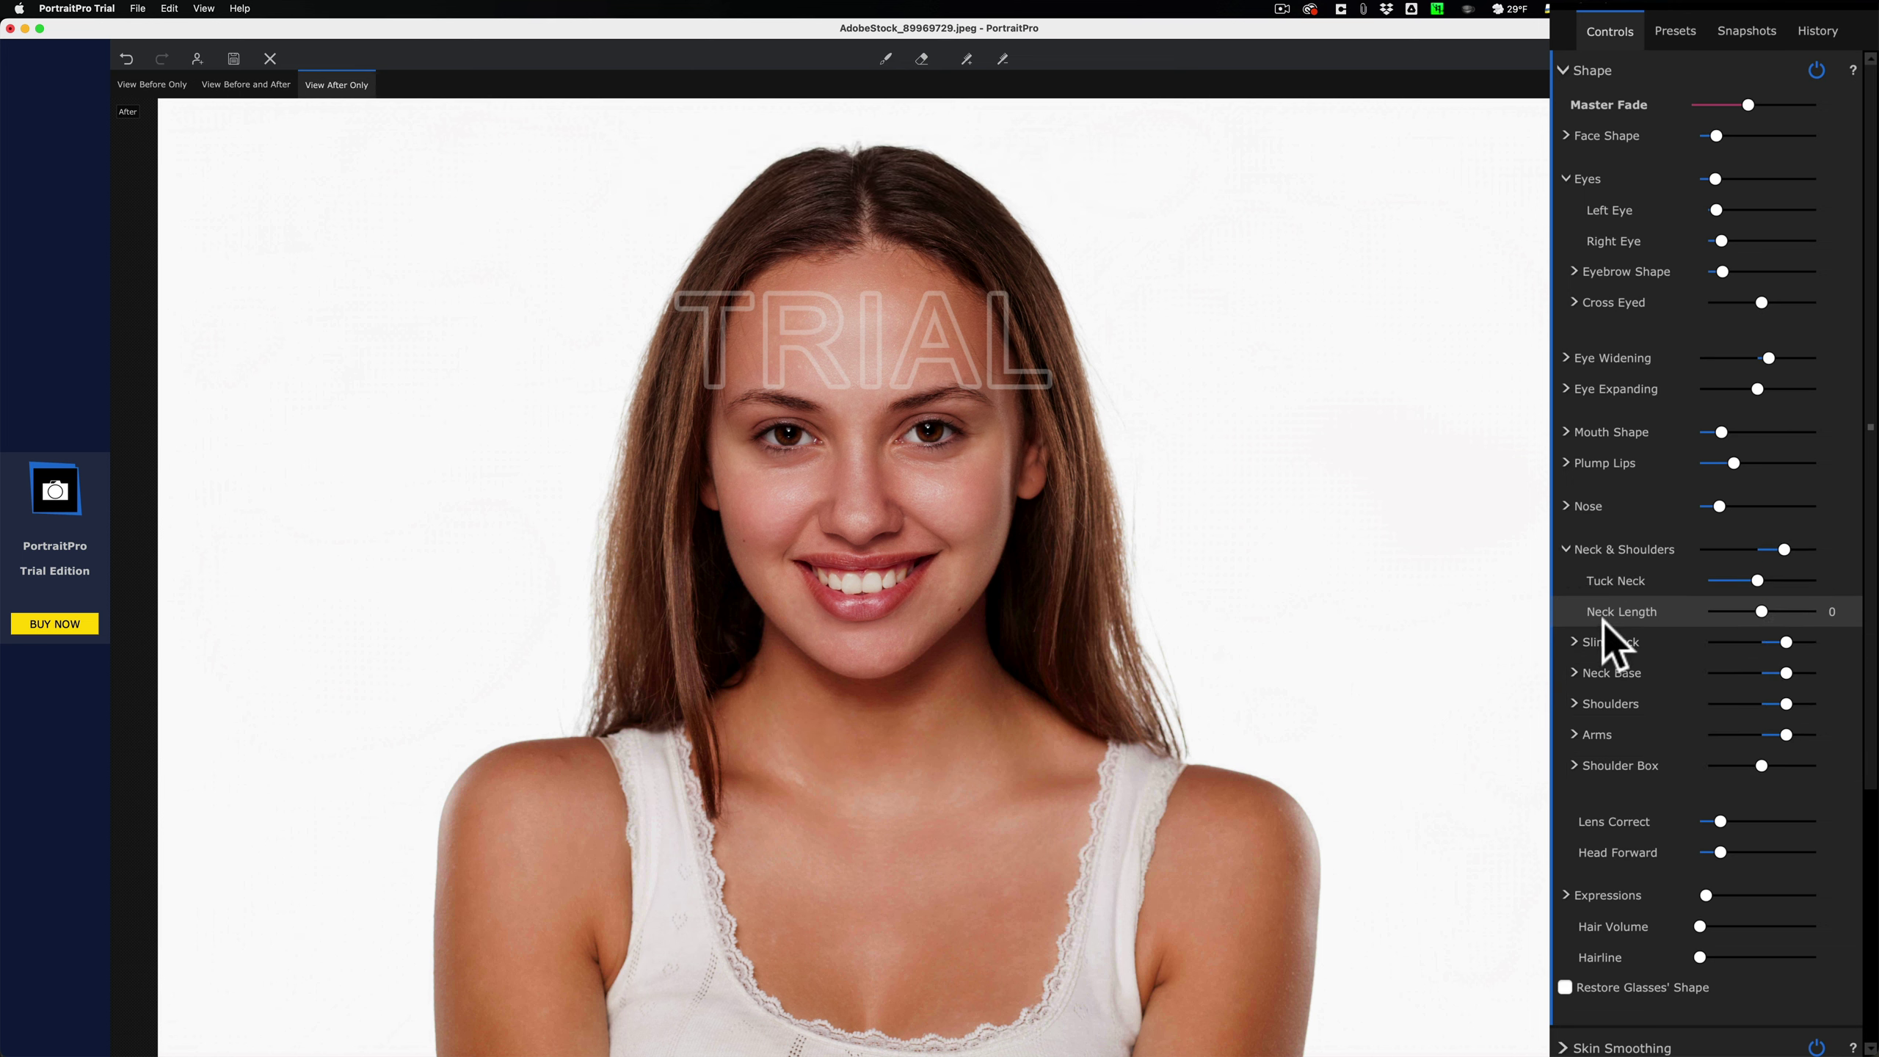
Step: Check the Slim Neck, Neck Base and Shoulders subgroups under Neck & Shoulders, and compare the portrait by toggling Shape
left_click(1569, 642)
left_click(1567, 641)
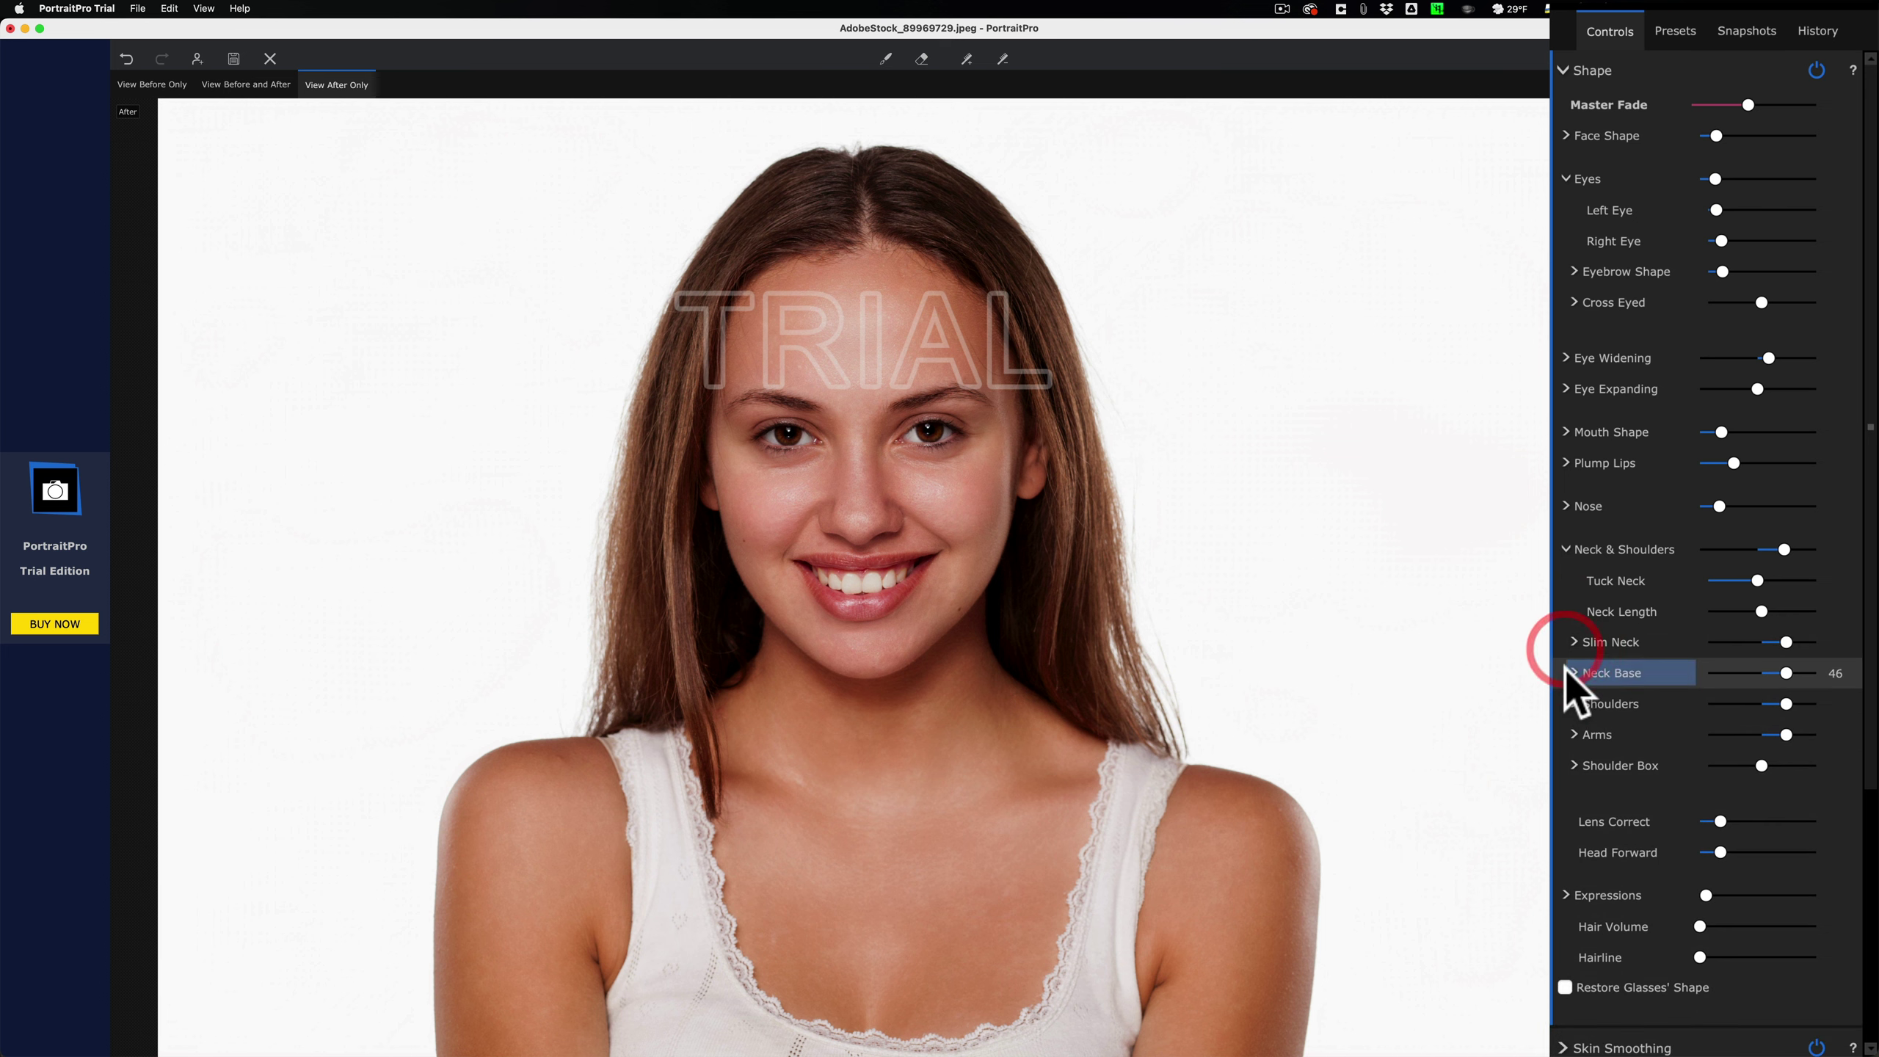
left_click(1567, 673)
left_click(1567, 673)
left_click(1567, 704)
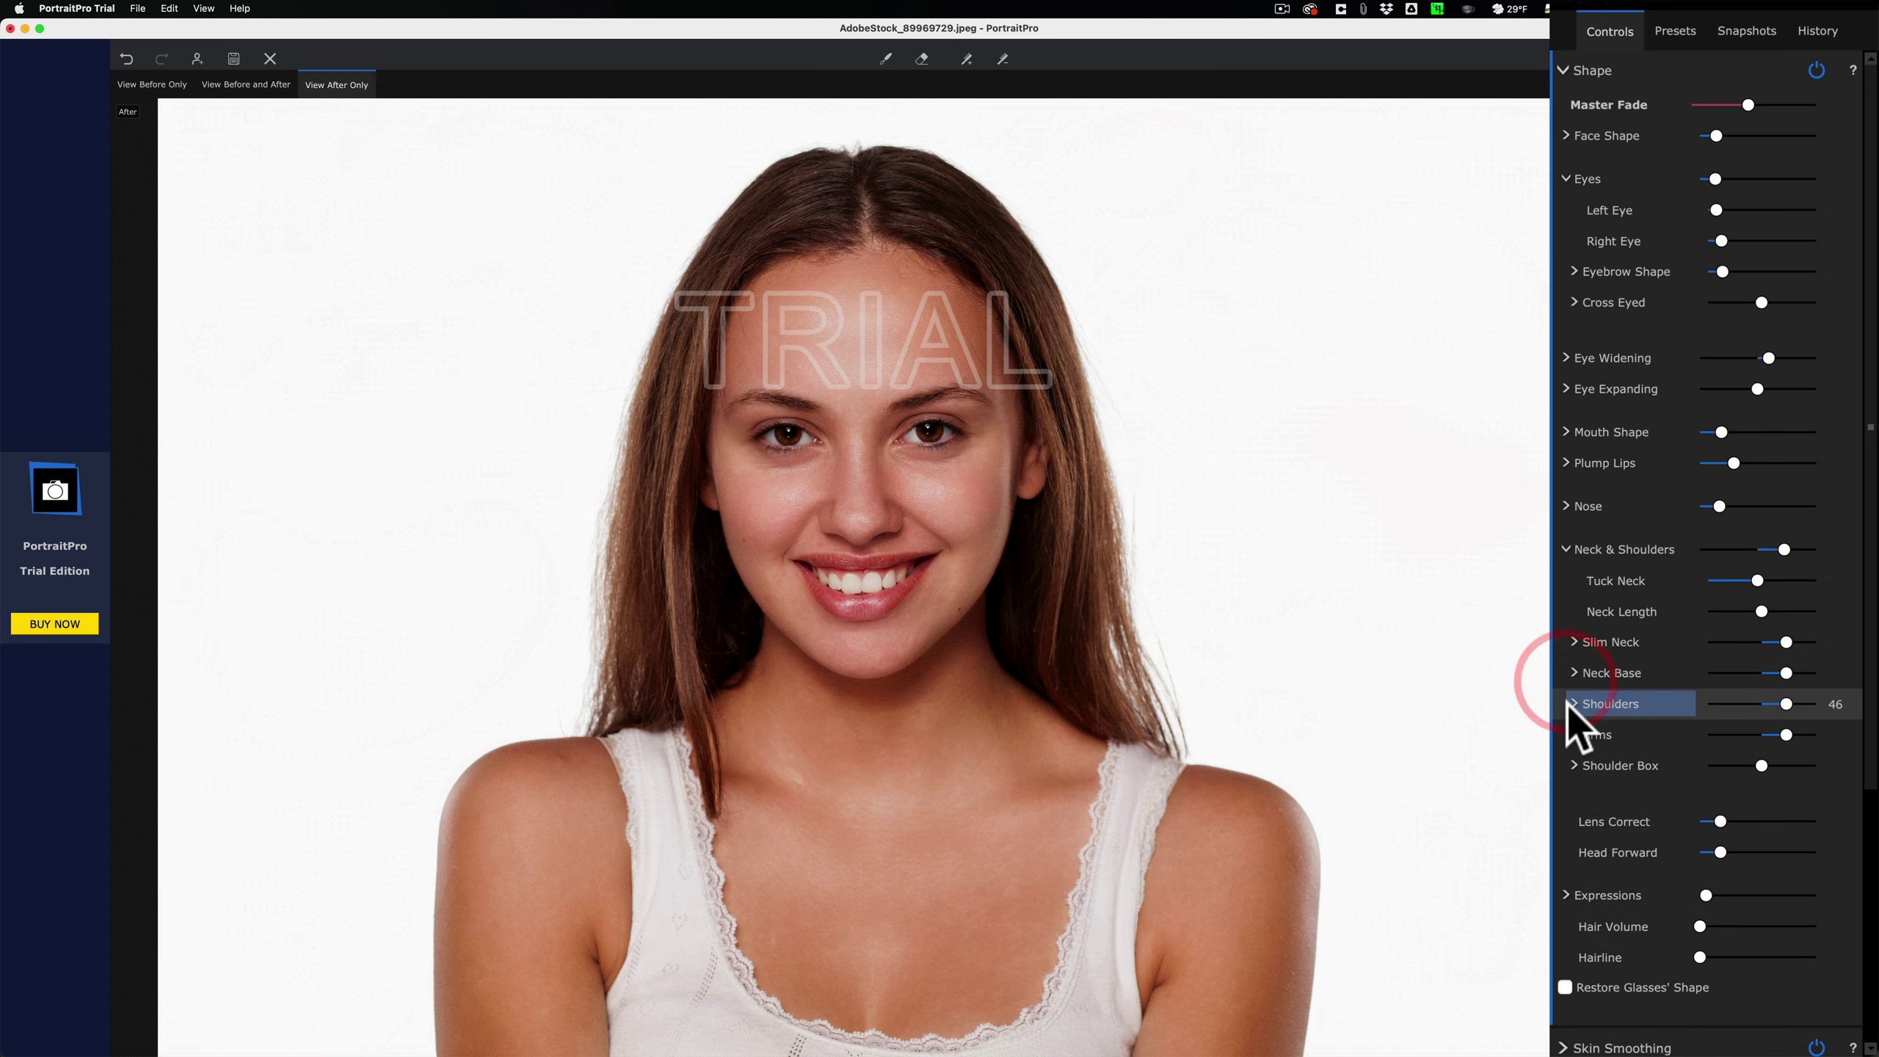
left_click(1567, 705)
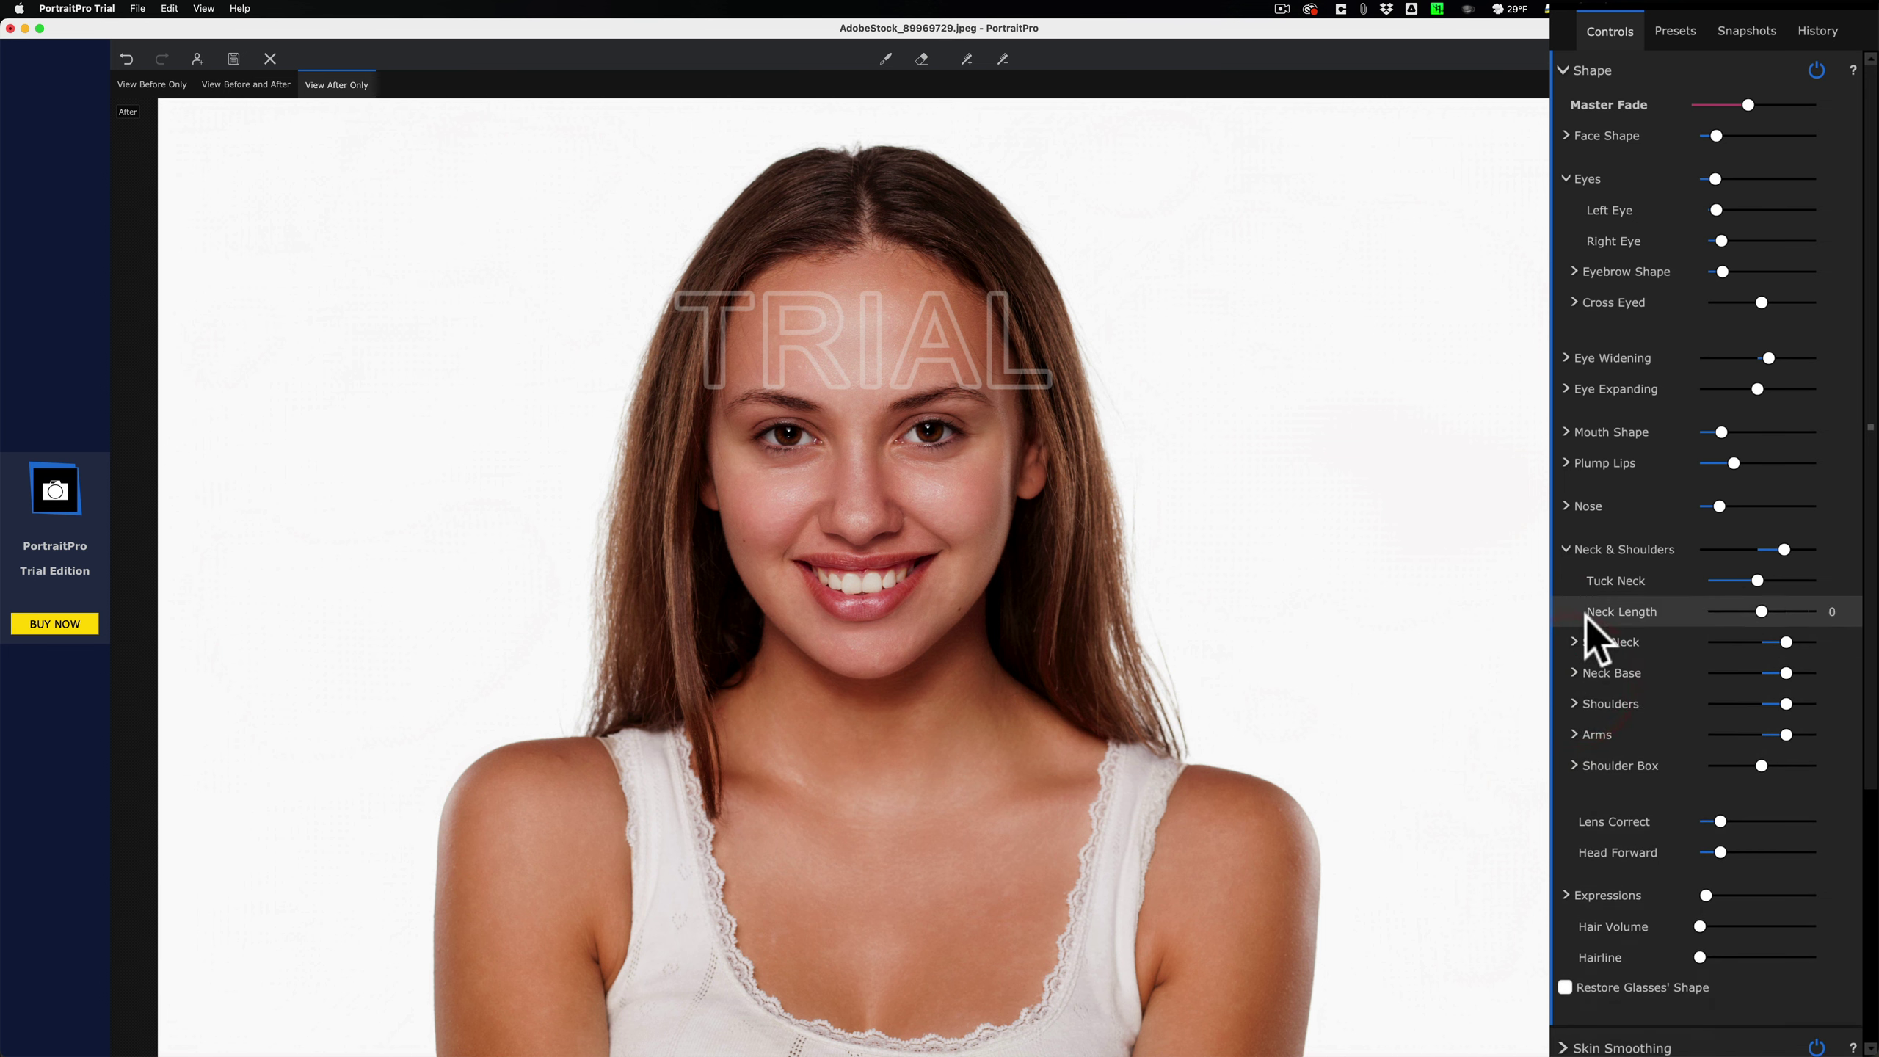
left_click(1570, 549)
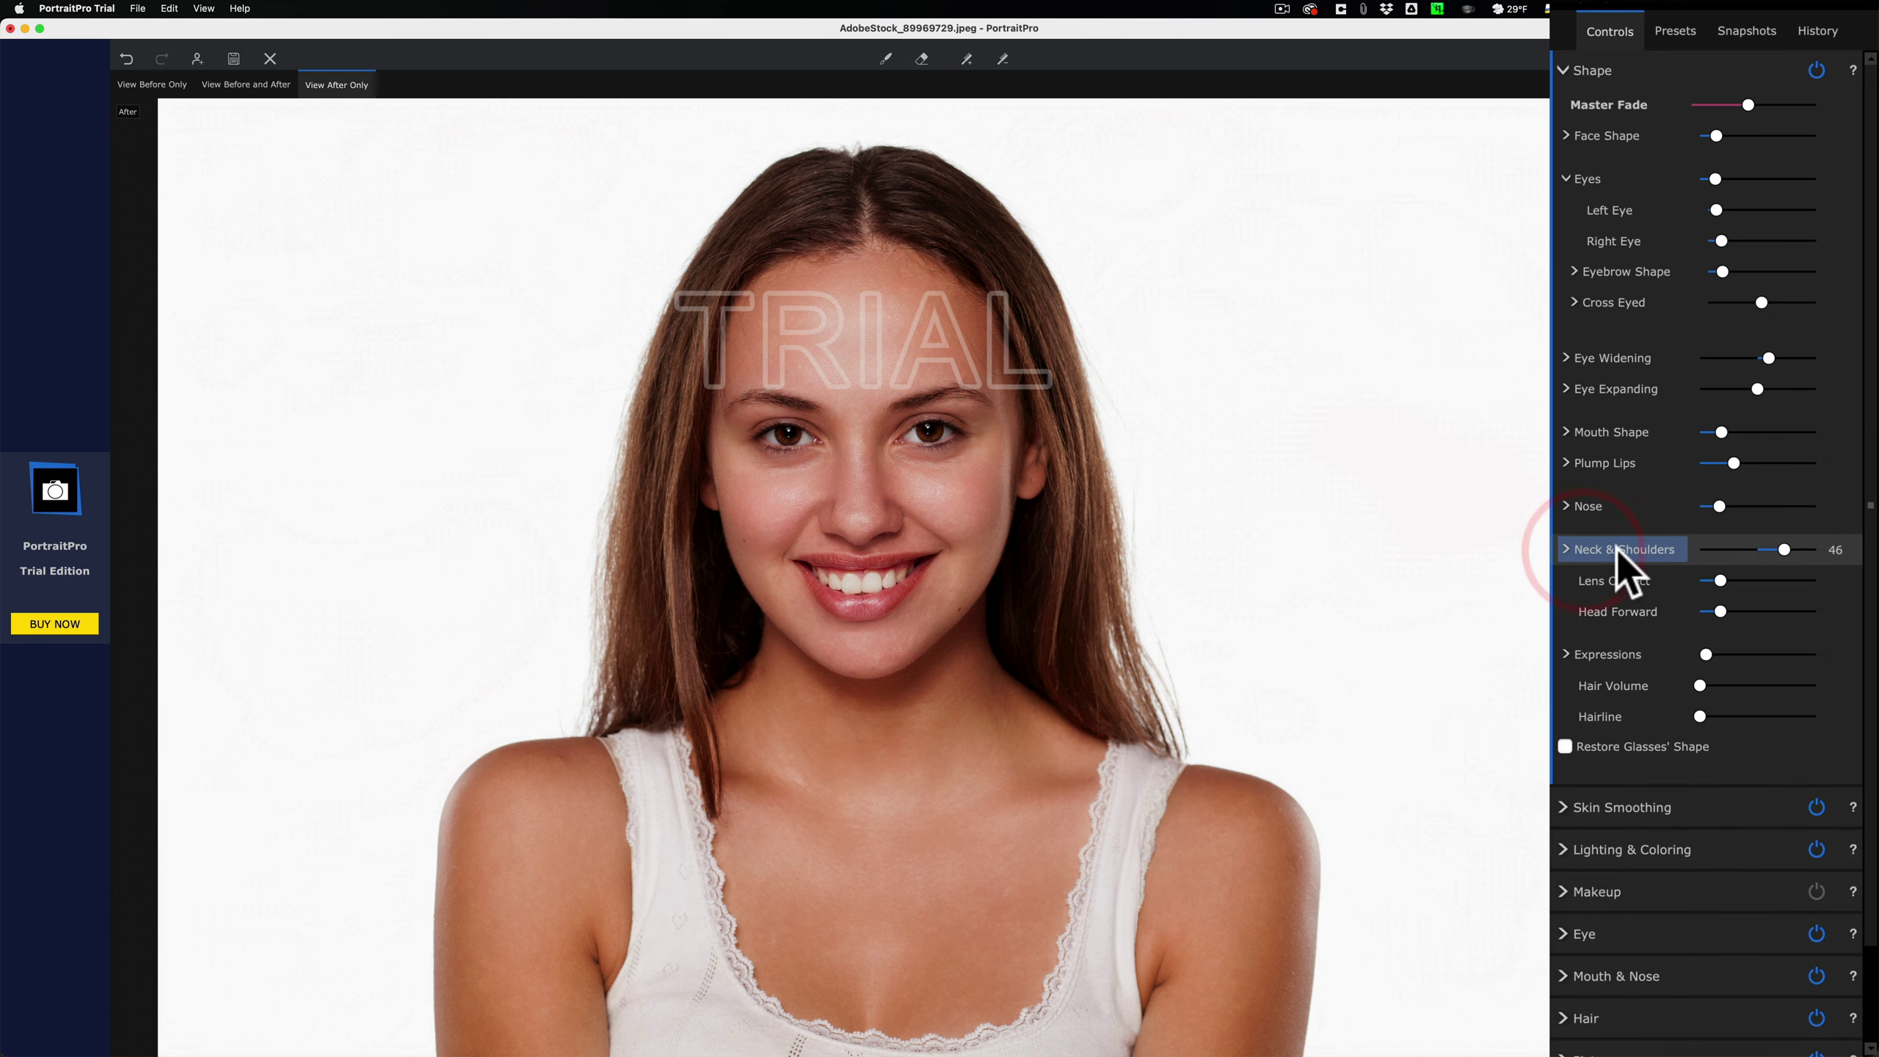
left_click(1816, 71)
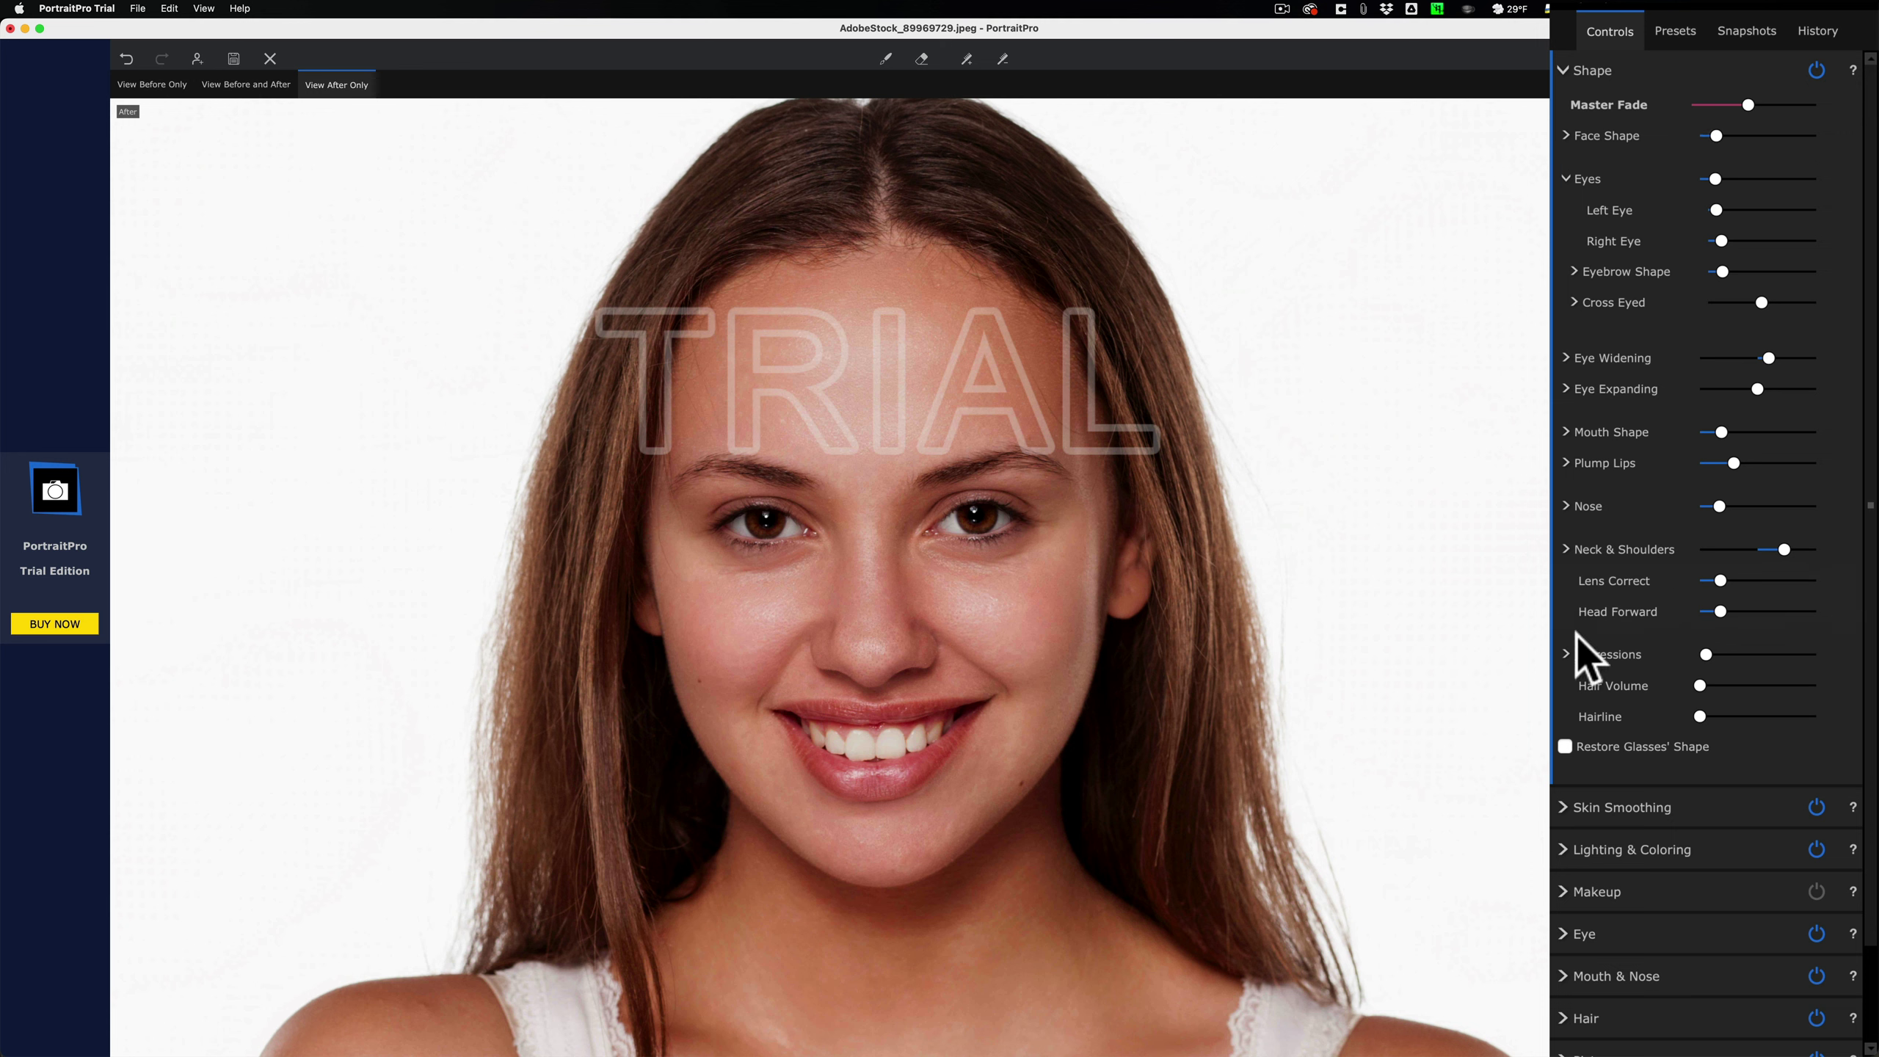
Step: Lower Smile to 0 under Expressions in the Shape settings
left_click(1561, 653)
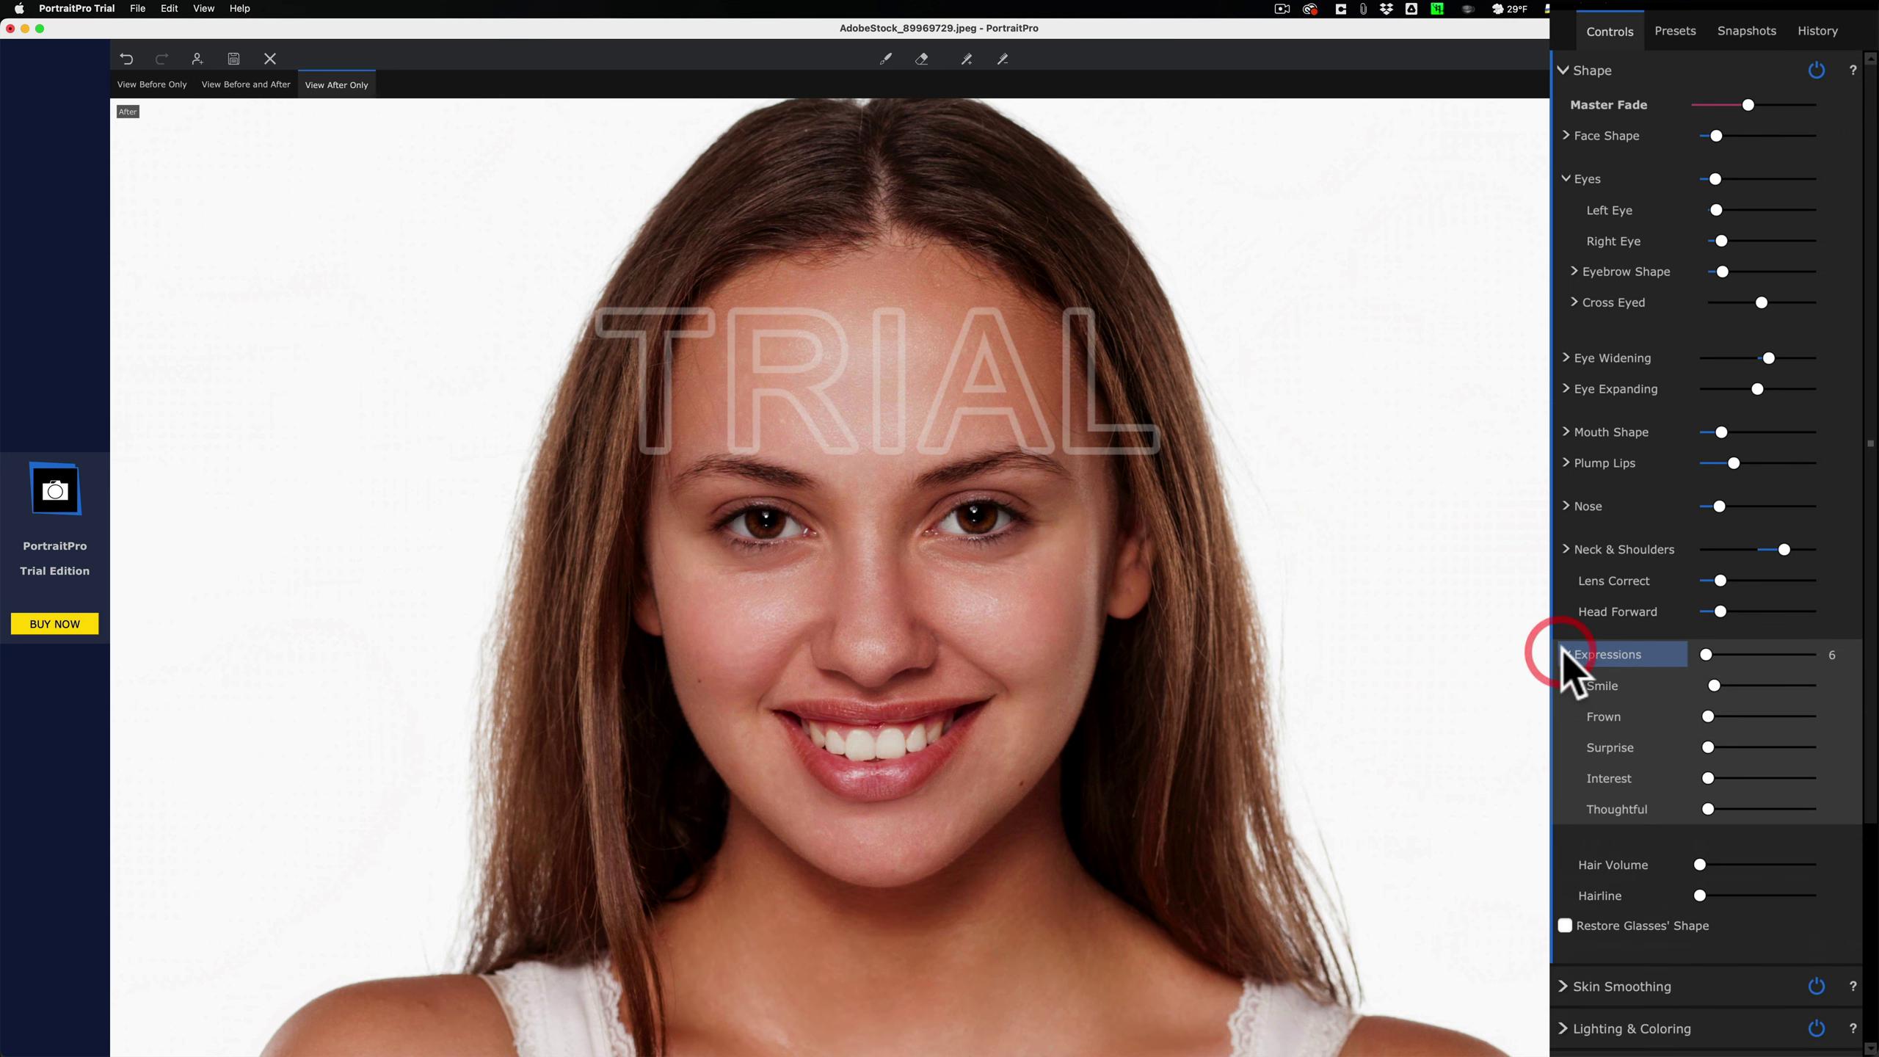
mouse_move(1713, 685)
left_mouse_down()
mouse_move(1810, 684)
mouse_move(1714, 682)
left_mouse_up()
left_click(1694, 686)
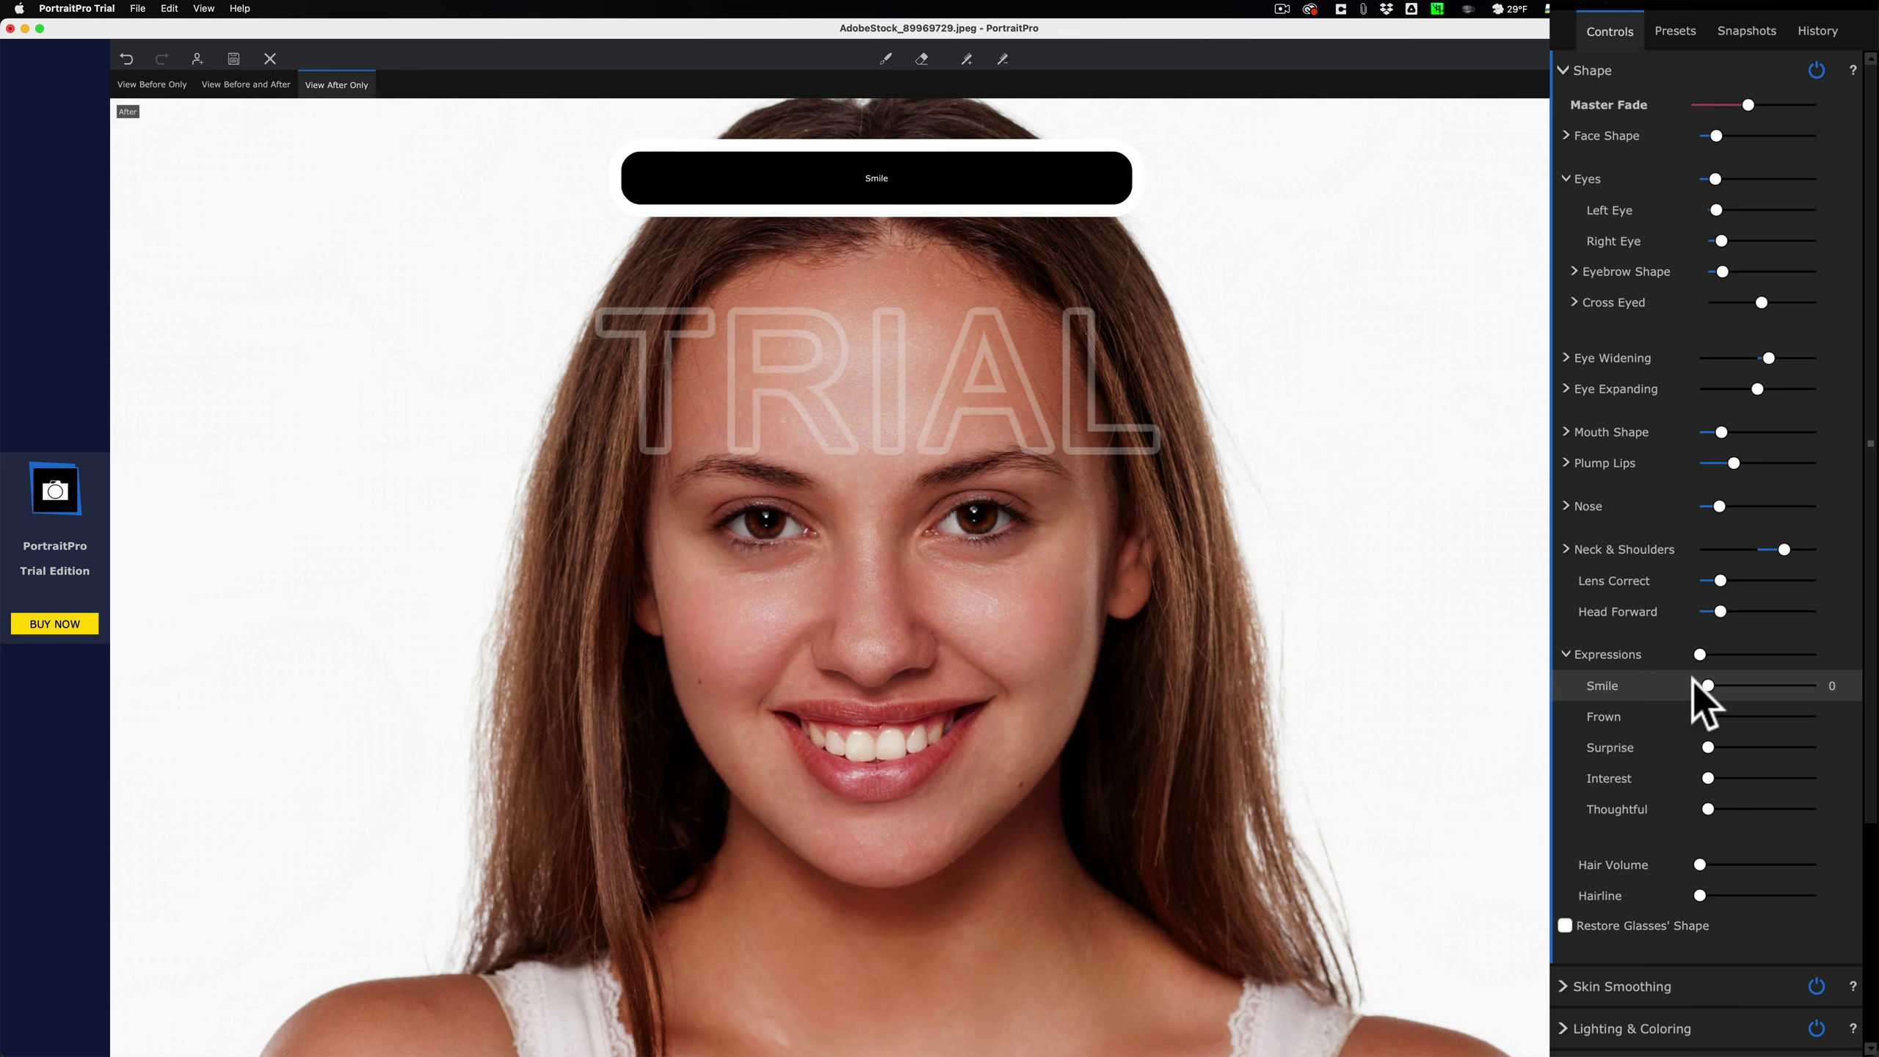
Step: Try the Frown and Smile expressions, return both to 0, and collapse the Expressions group
left_click_drag(1706, 715, 1643, 777)
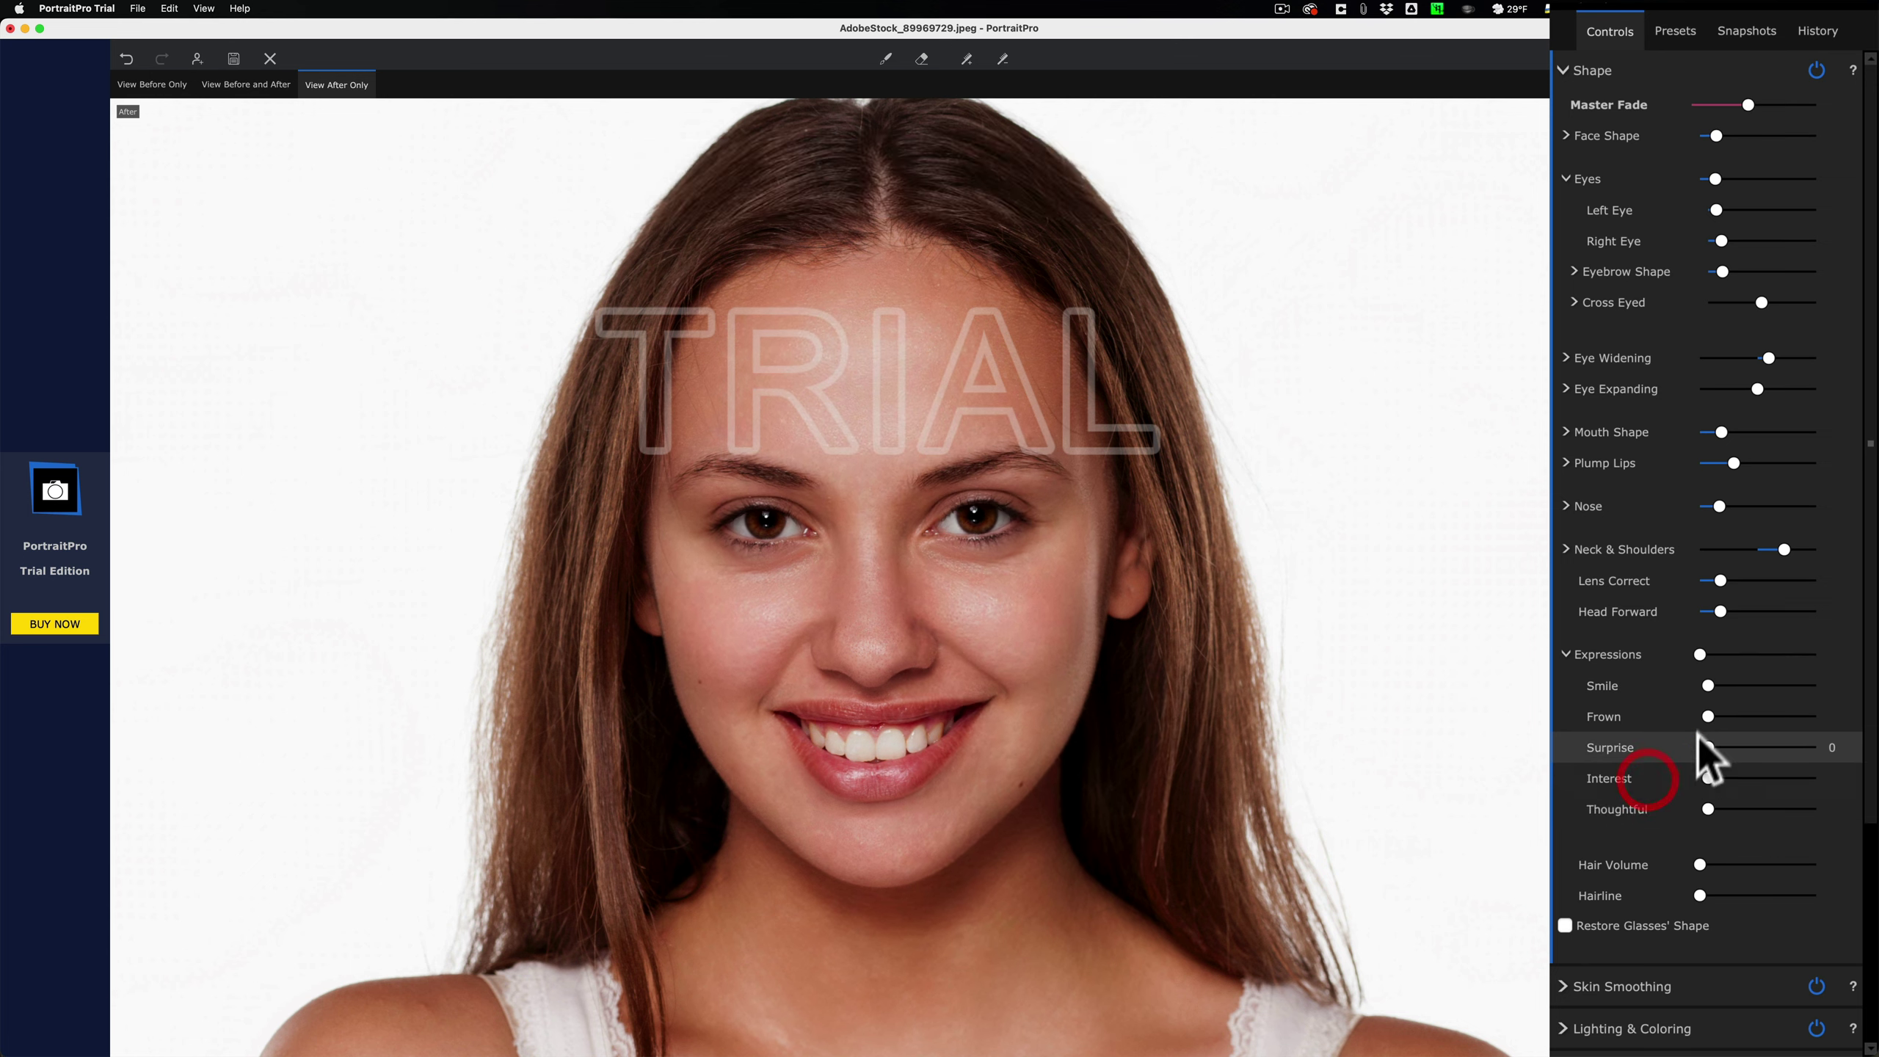
left_click(1703, 685)
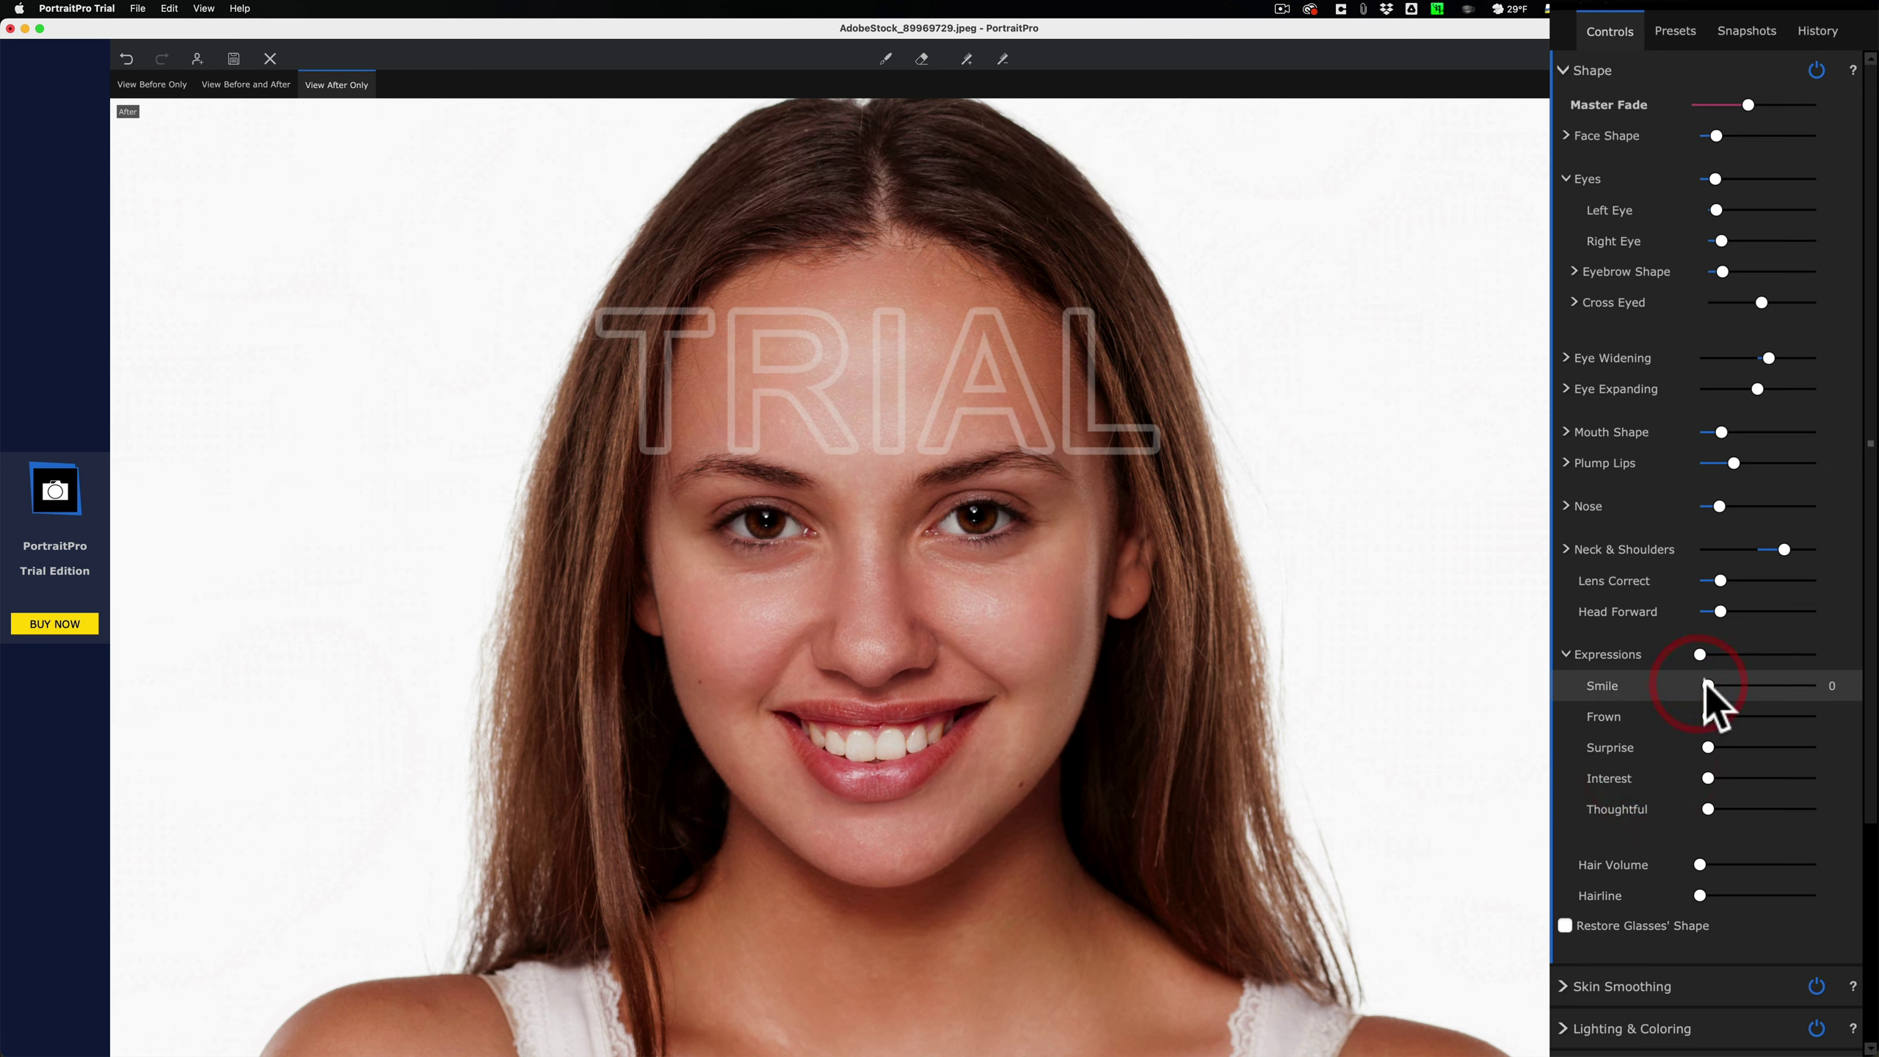
left_click_drag(1706, 684, 1617, 676)
left_click(1559, 651)
left_click(1564, 651)
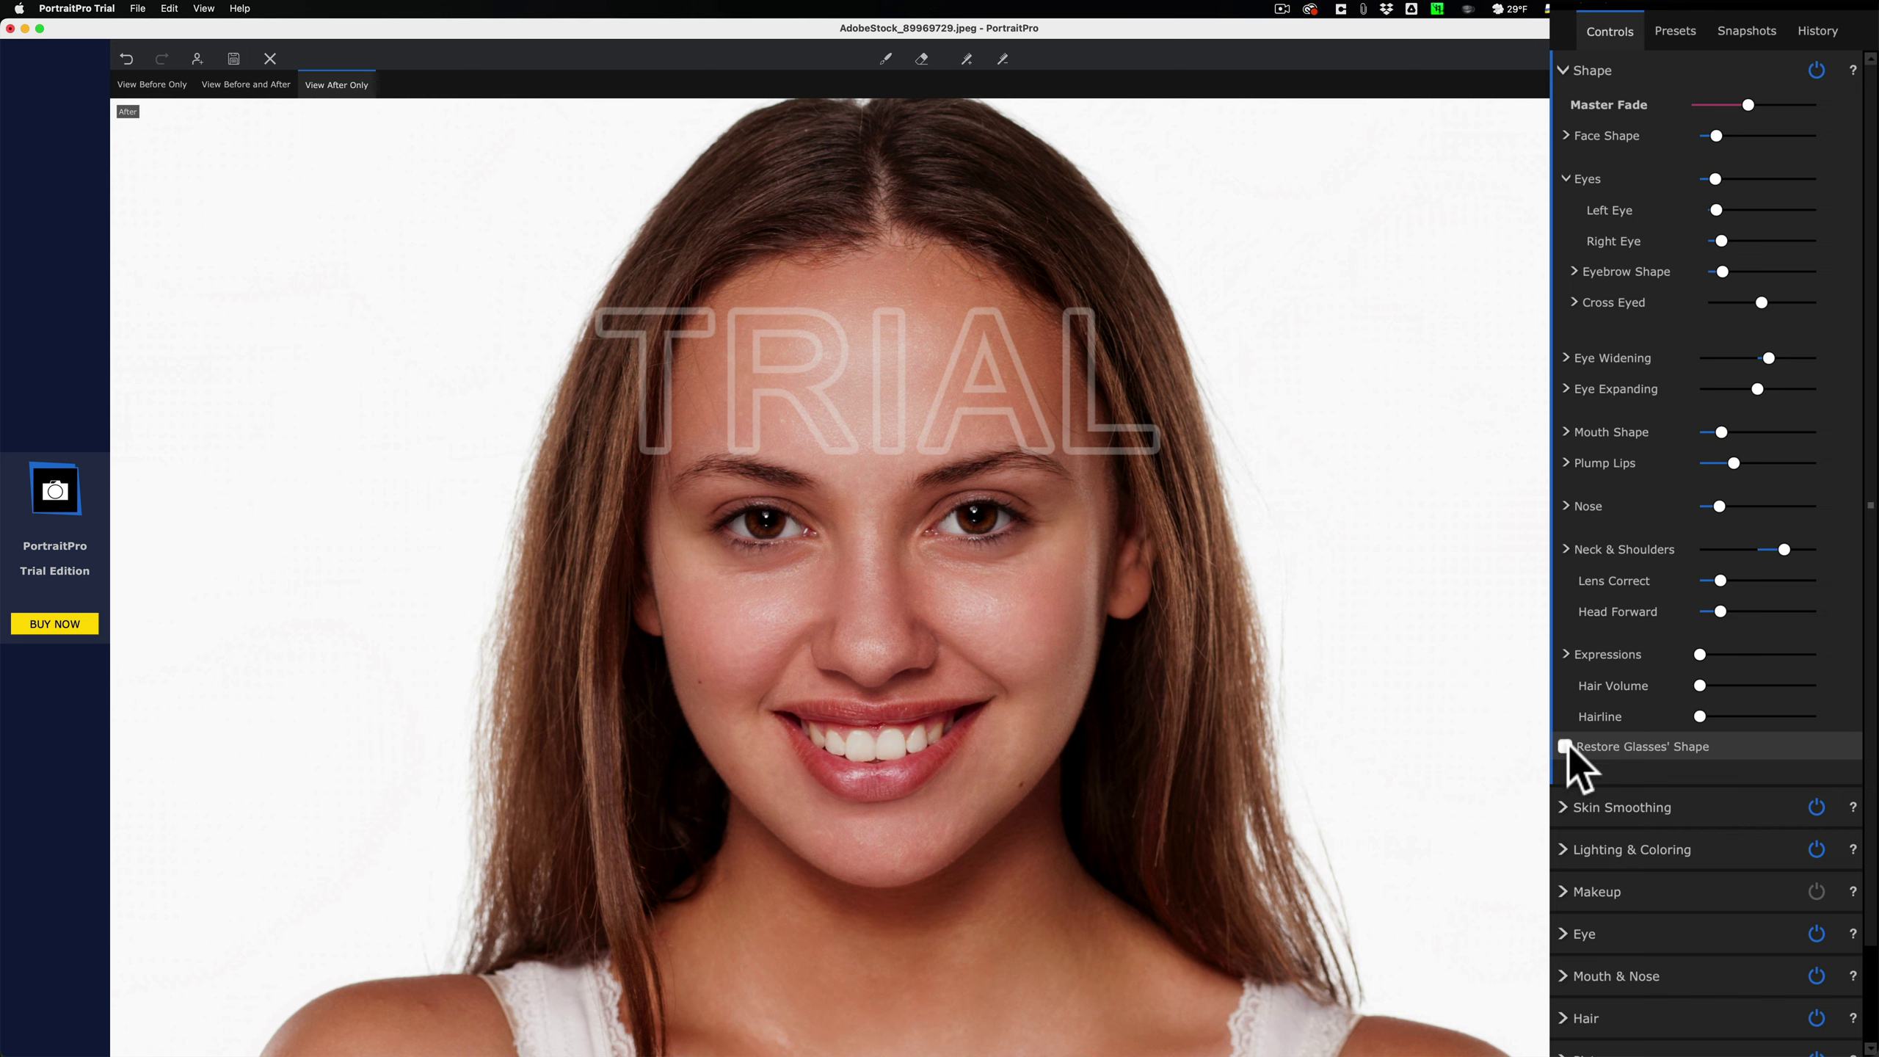
Step: Collapse the Shape section and slightly lower the Master Fade of Skin Smoothing
mouse_move(1567, 744)
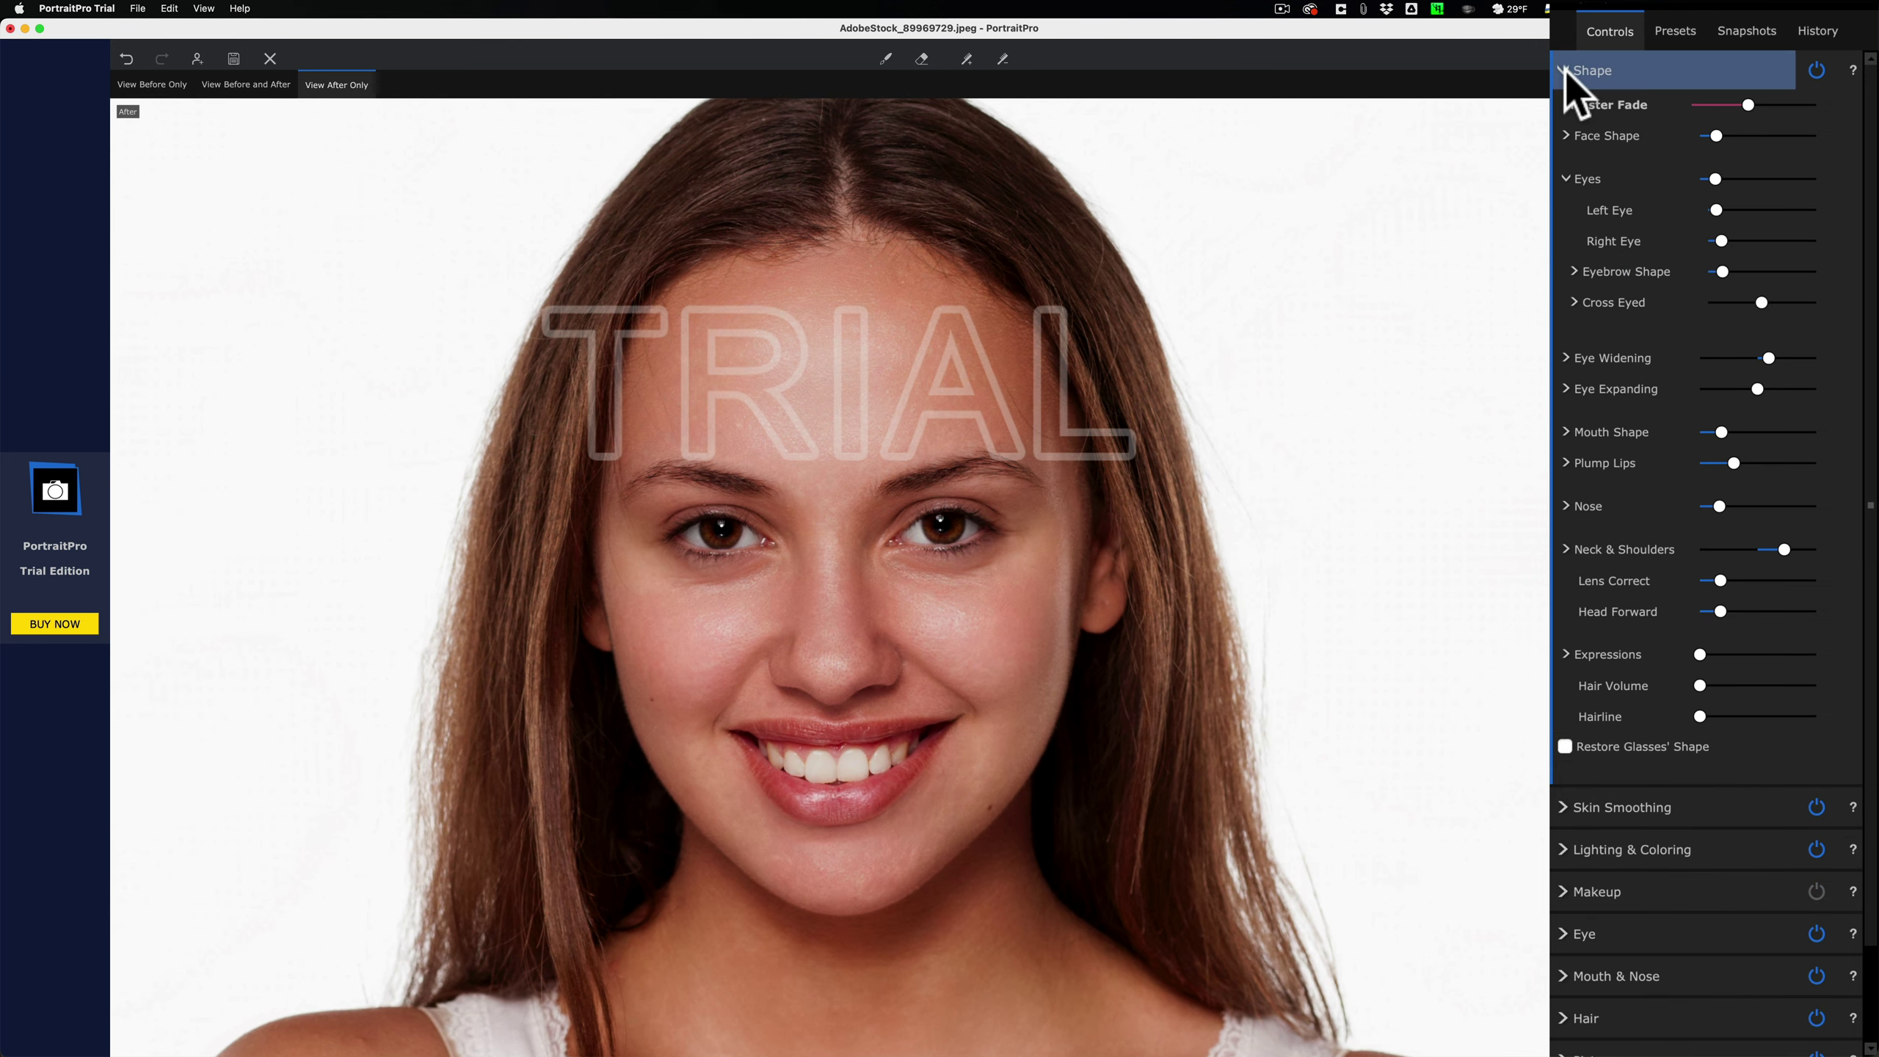
left_click(1570, 73)
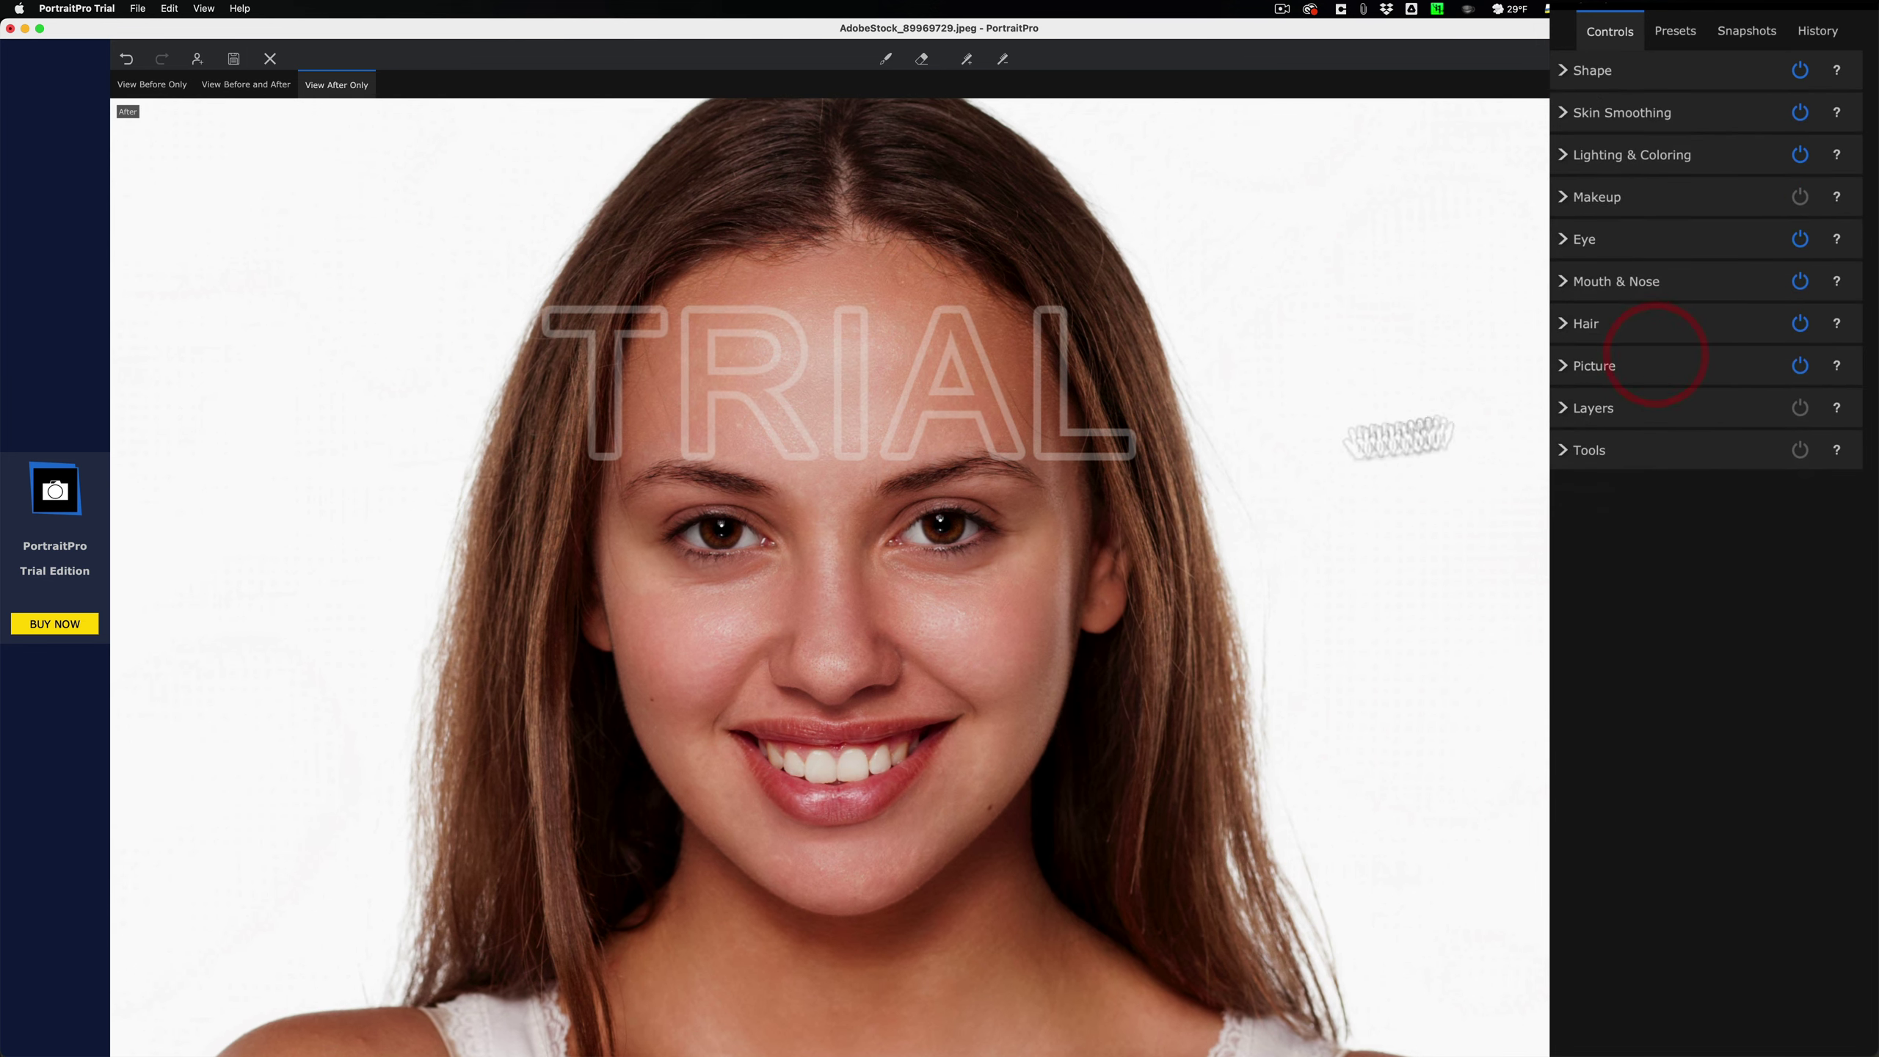
left_click_drag(1193, 452, 1225, 442)
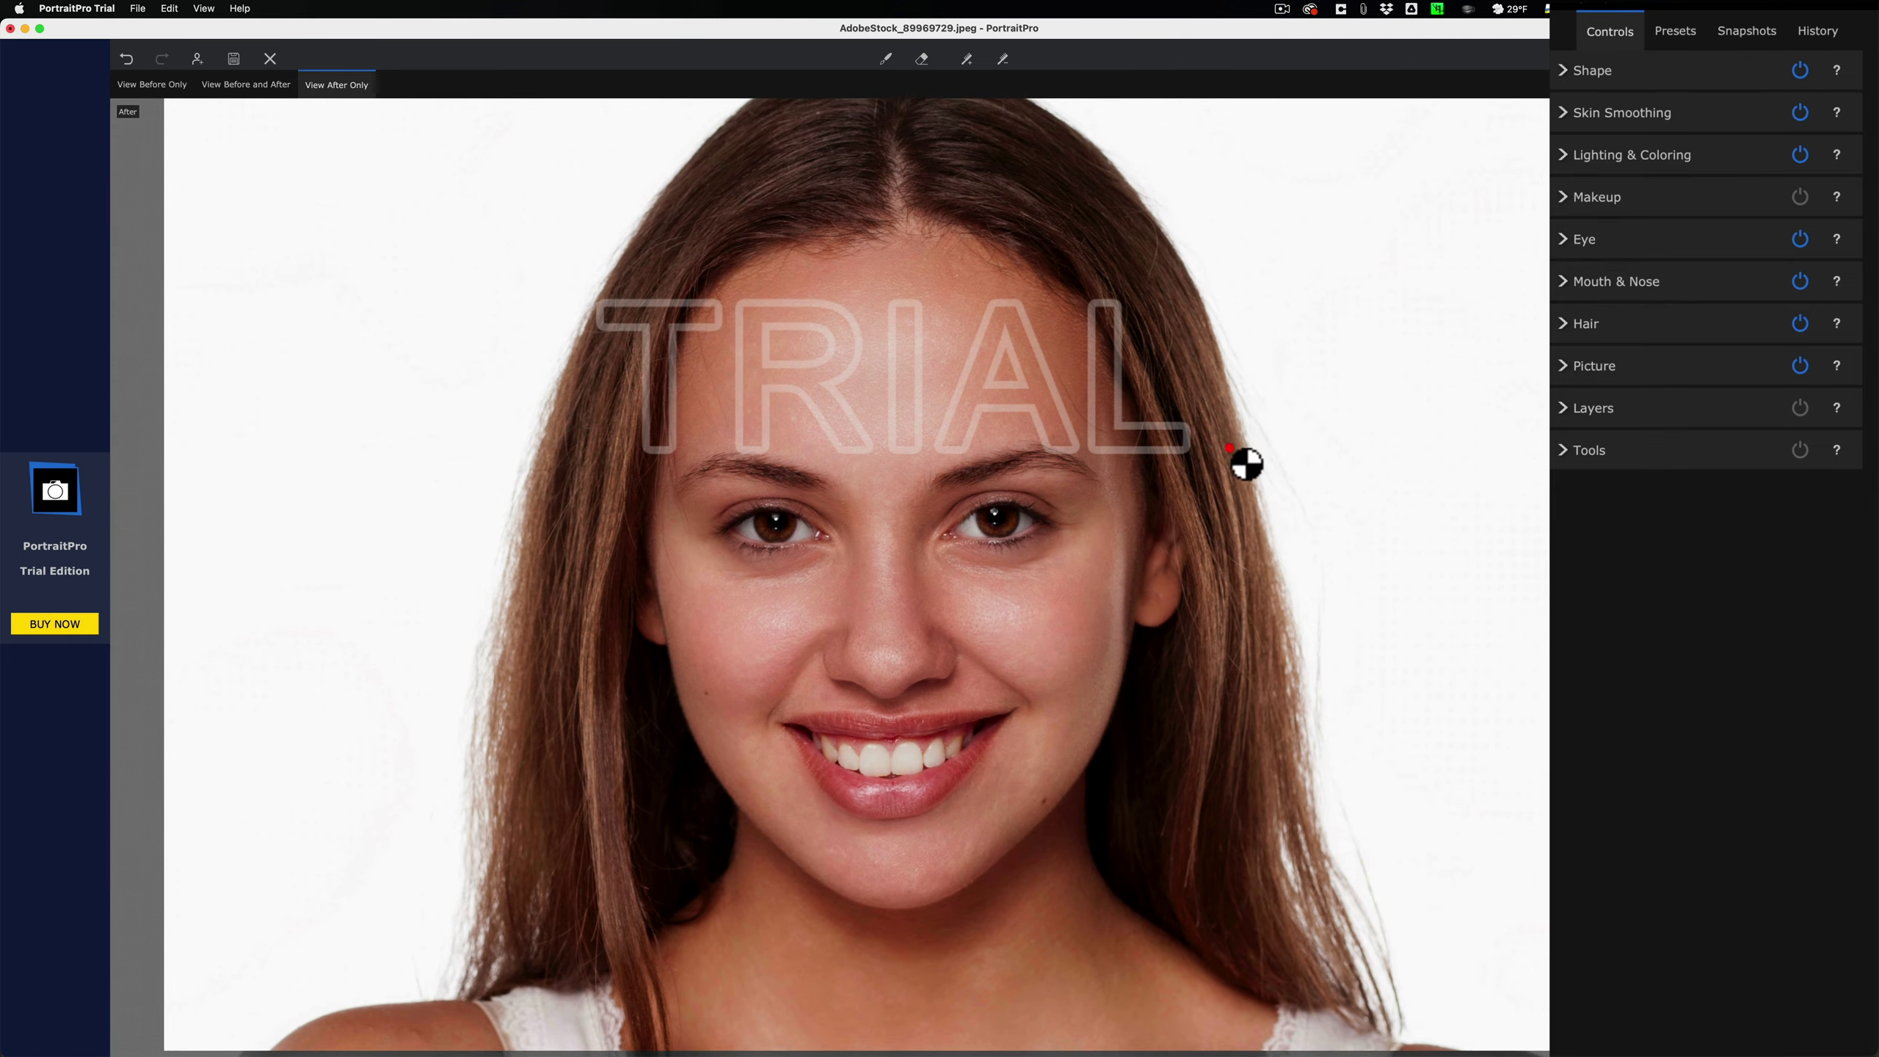
left_click(1575, 112)
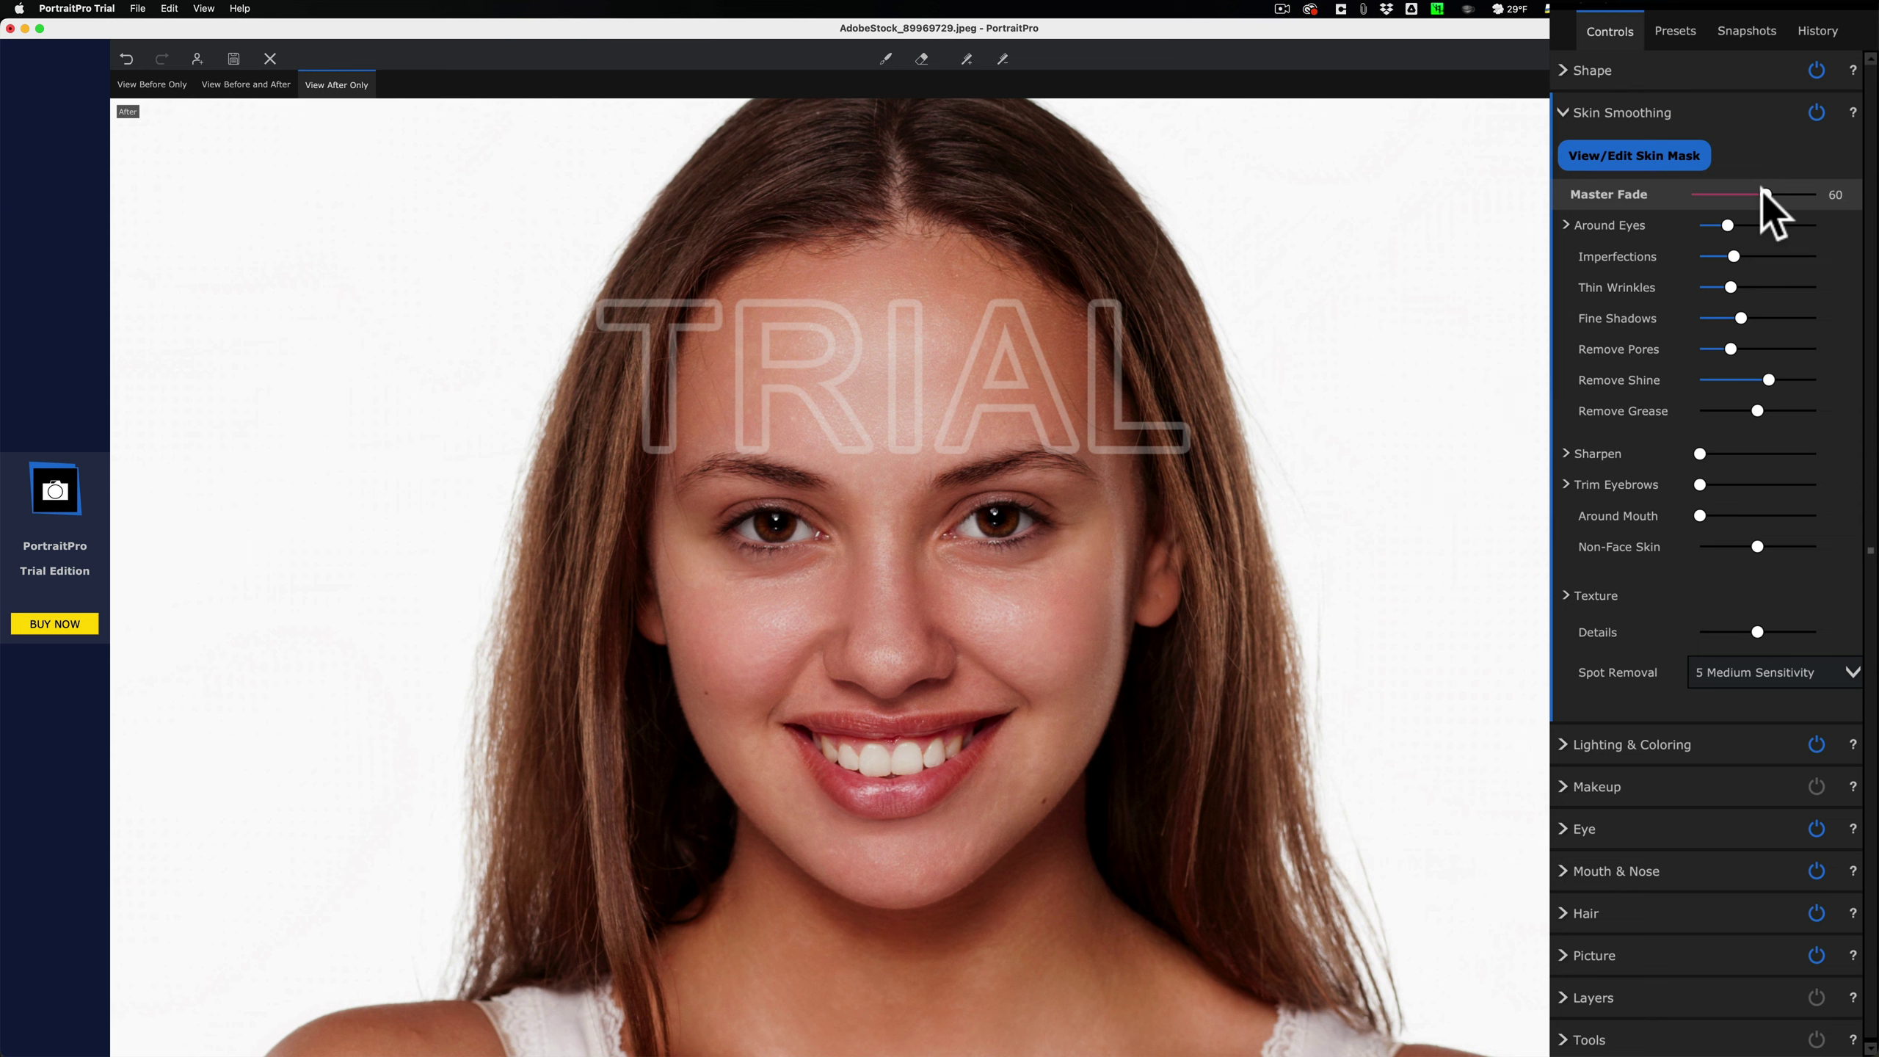
mouse_move(1761, 191)
left_mouse_down()
mouse_move(1876, 213)
mouse_move(1691, 213)
mouse_move(1799, 193)
mouse_move(1756, 195)
left_mouse_up()
Step: Check the Around Eyes options, and set Fine Shadows to its minimum and Remove Pores to its maximum
left_click(1572, 225)
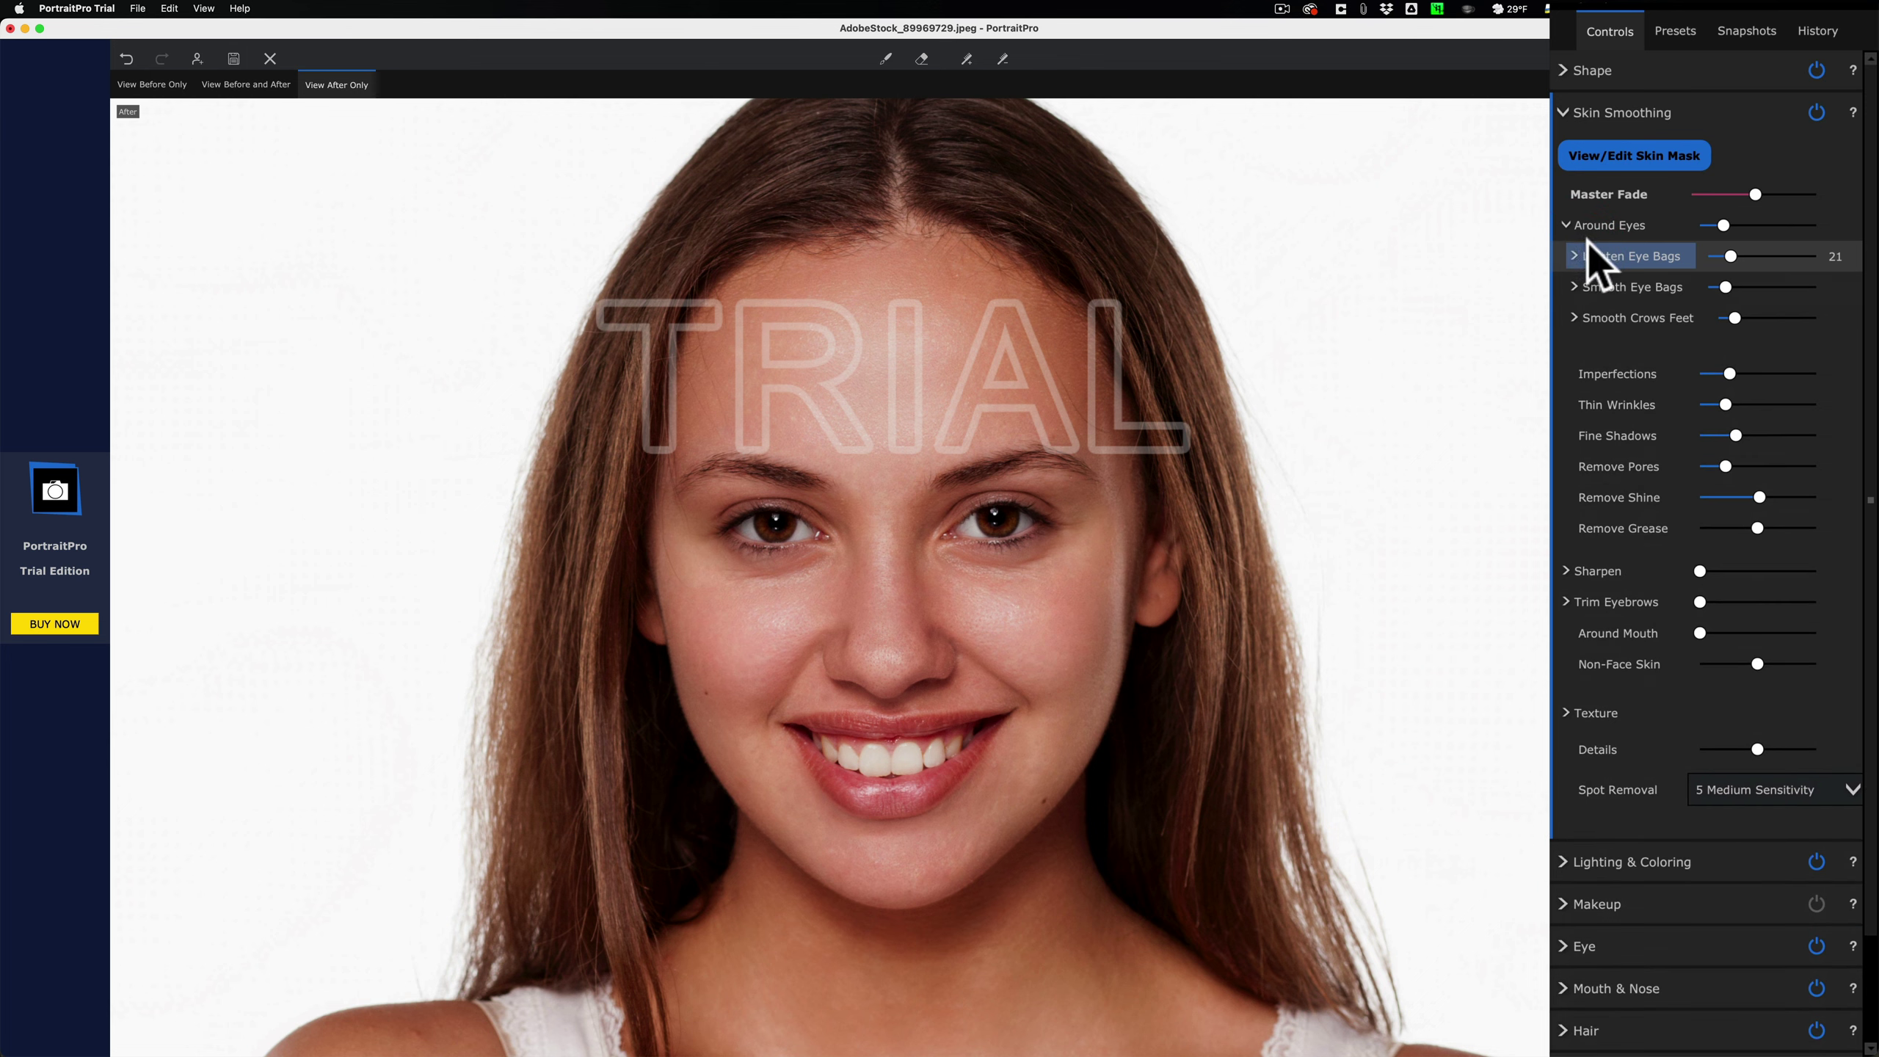
left_click(1570, 224)
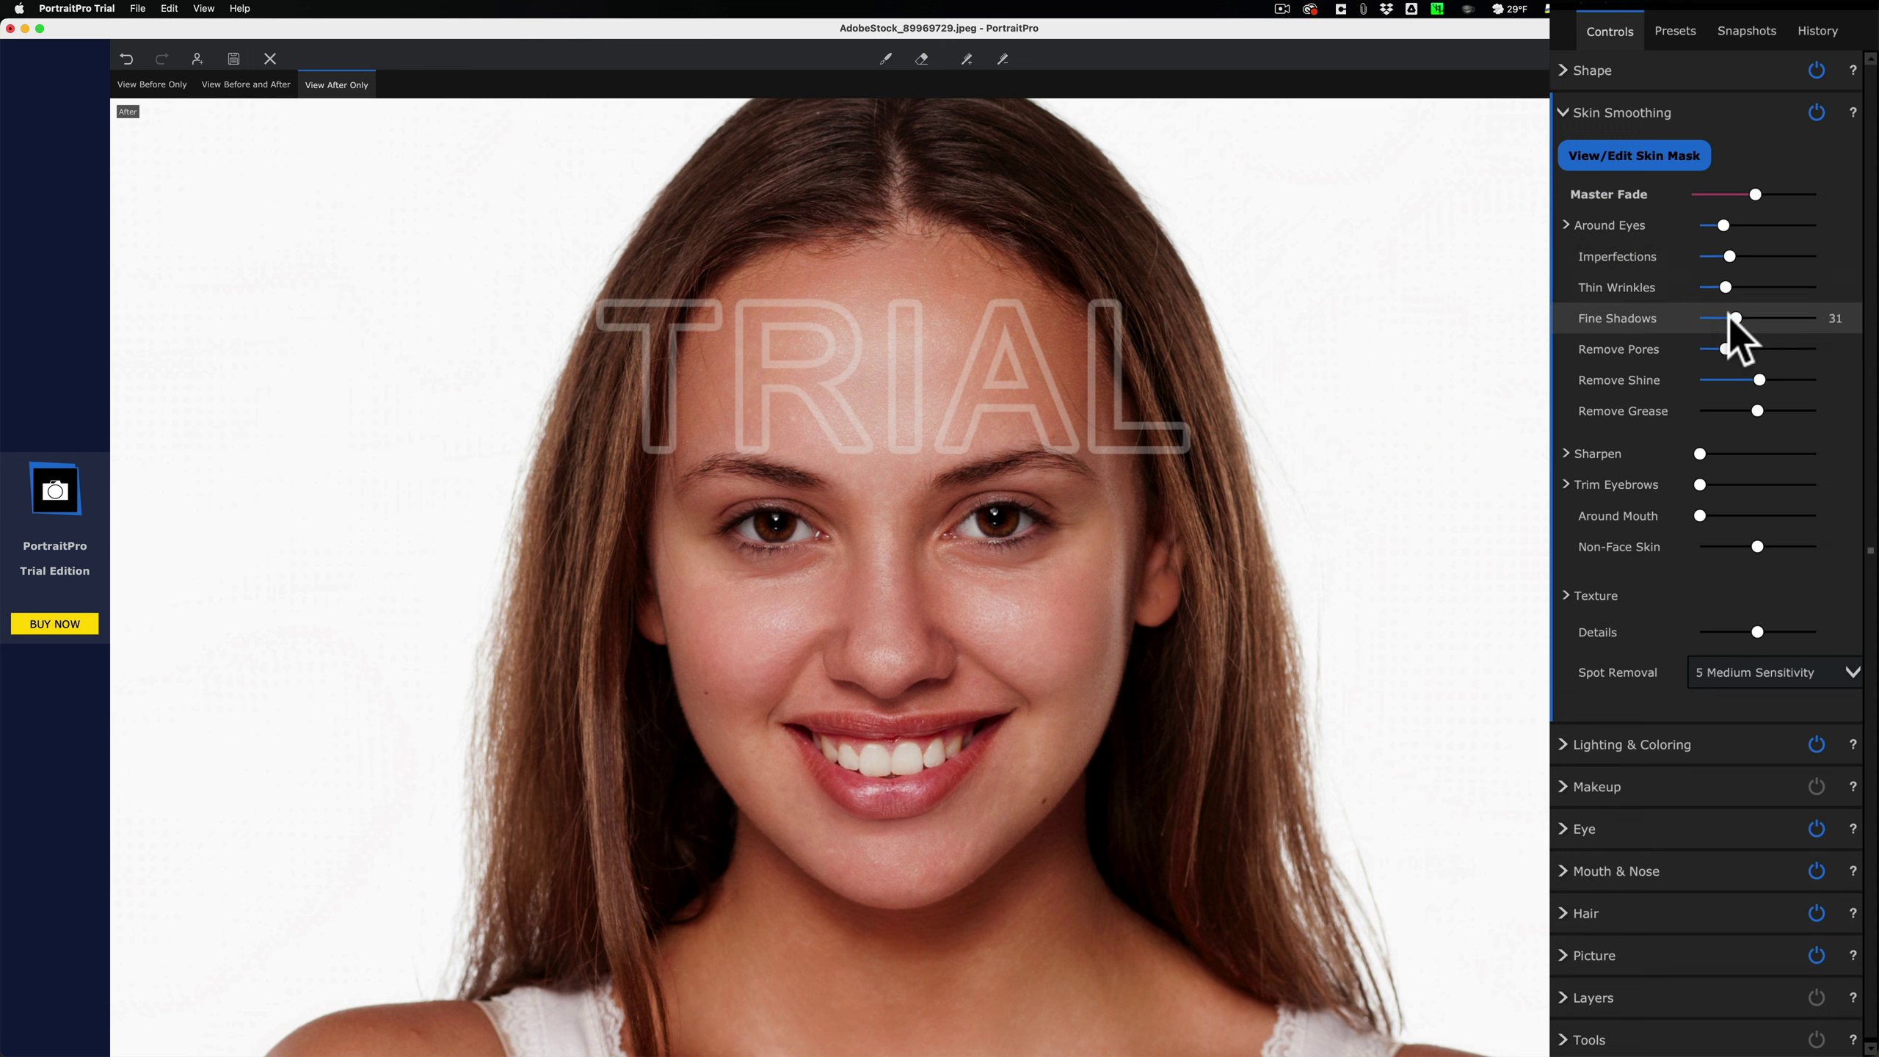
left_click_drag(1731, 318, 1842, 319)
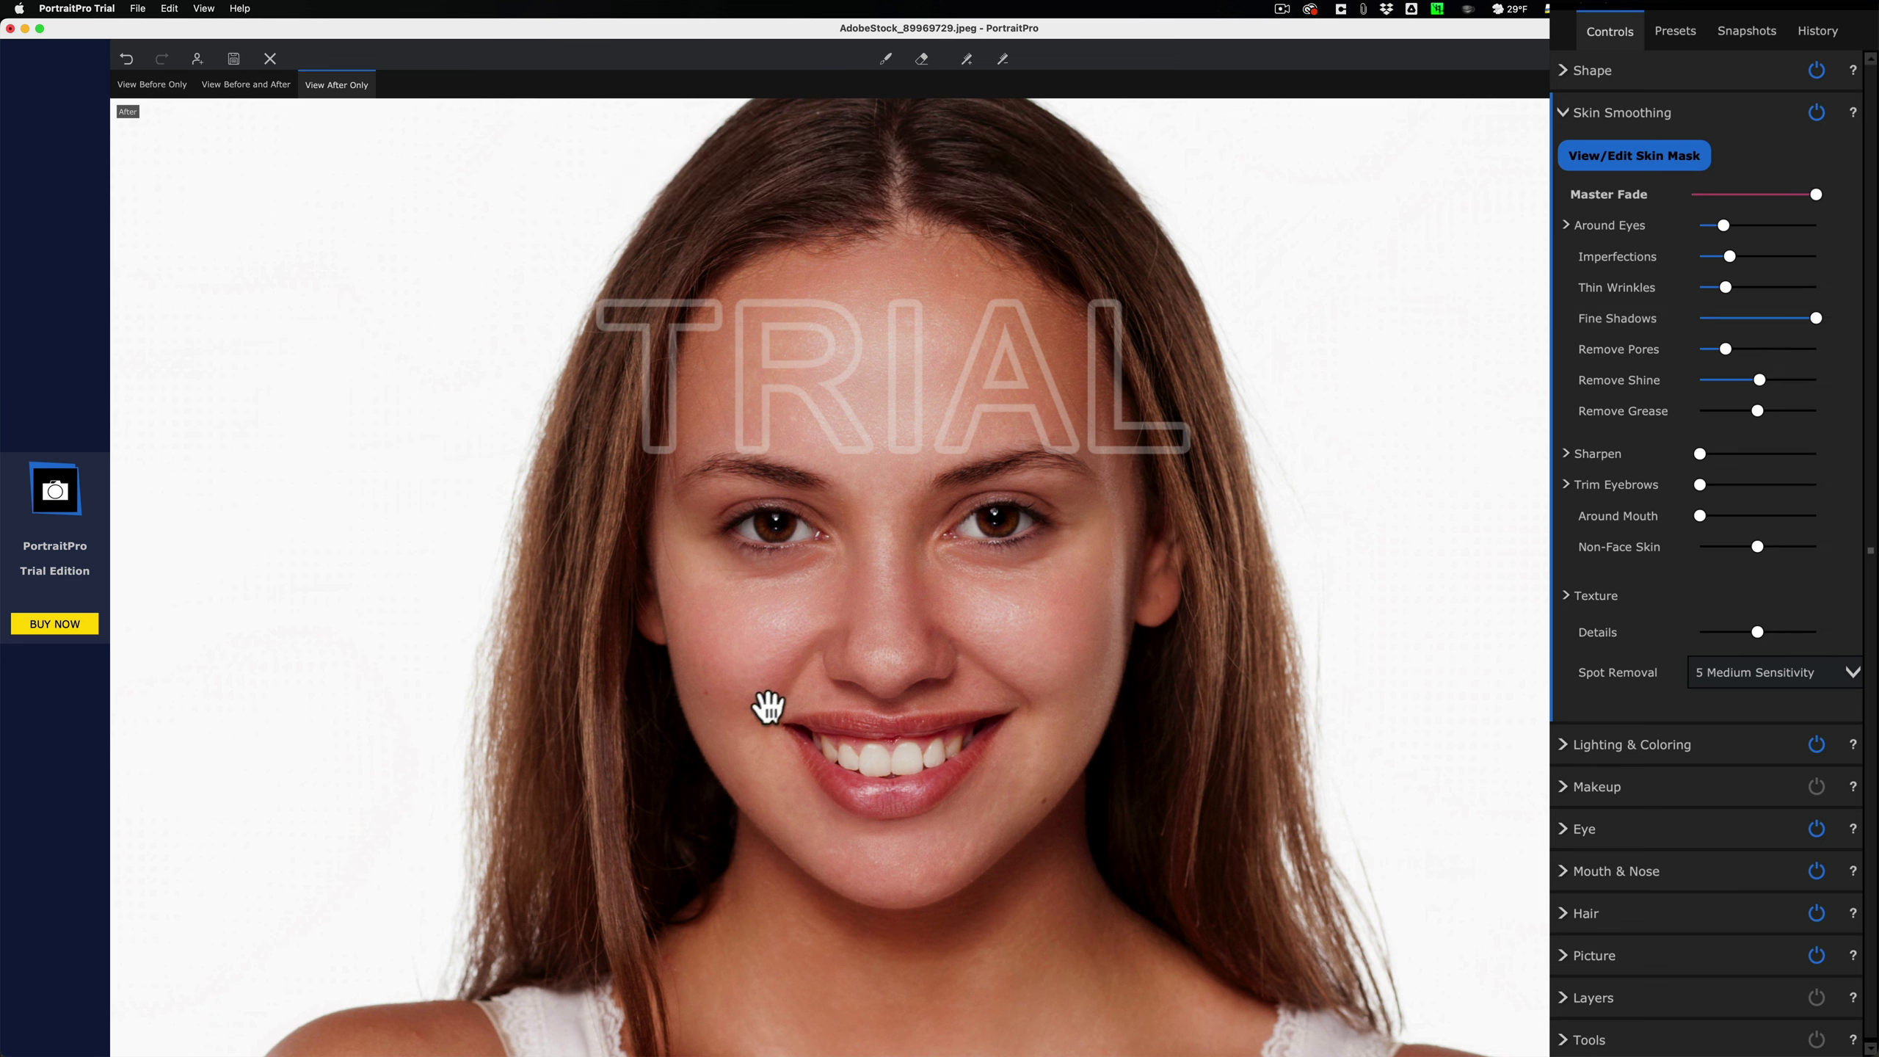
left_click_drag(1804, 318, 1863, 354)
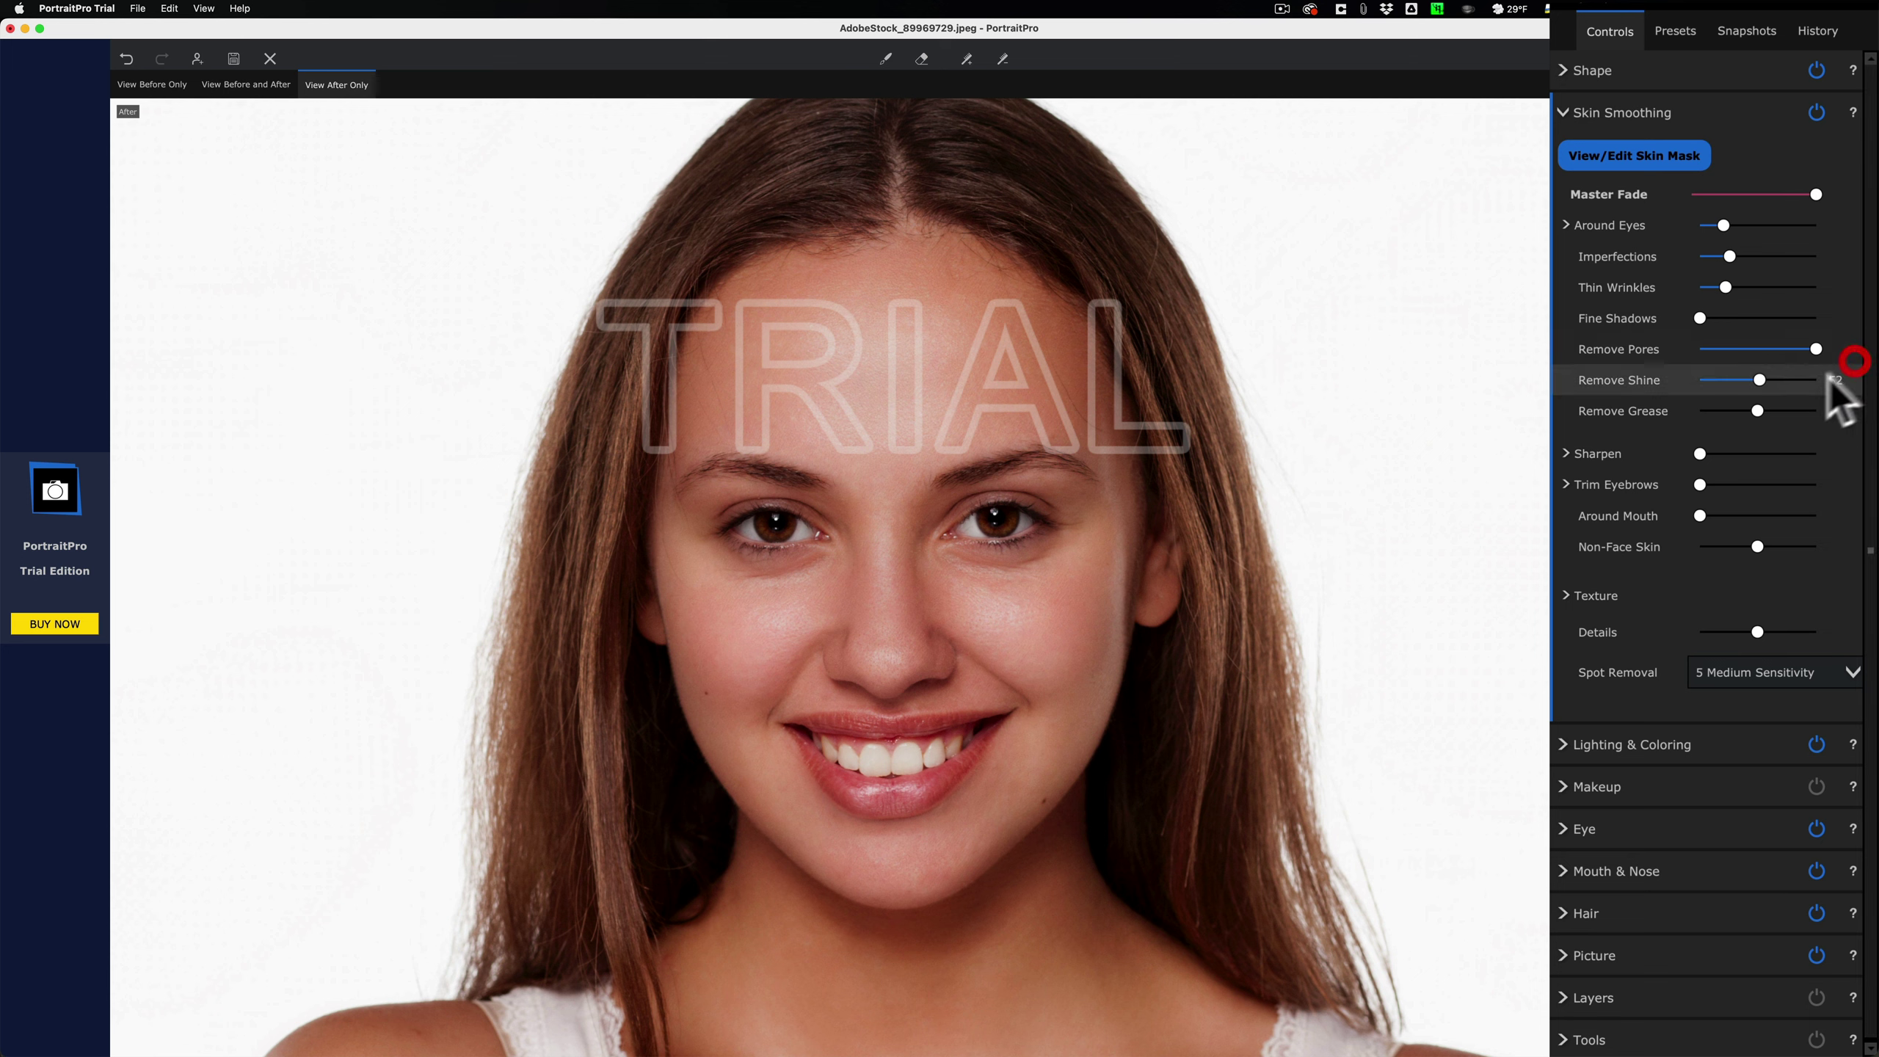
Step: Raise Remove Shine to 92, and try a negative Remove Grease amount of -54 before resetting it to 0
left_click_drag(1760, 379, 1726, 412)
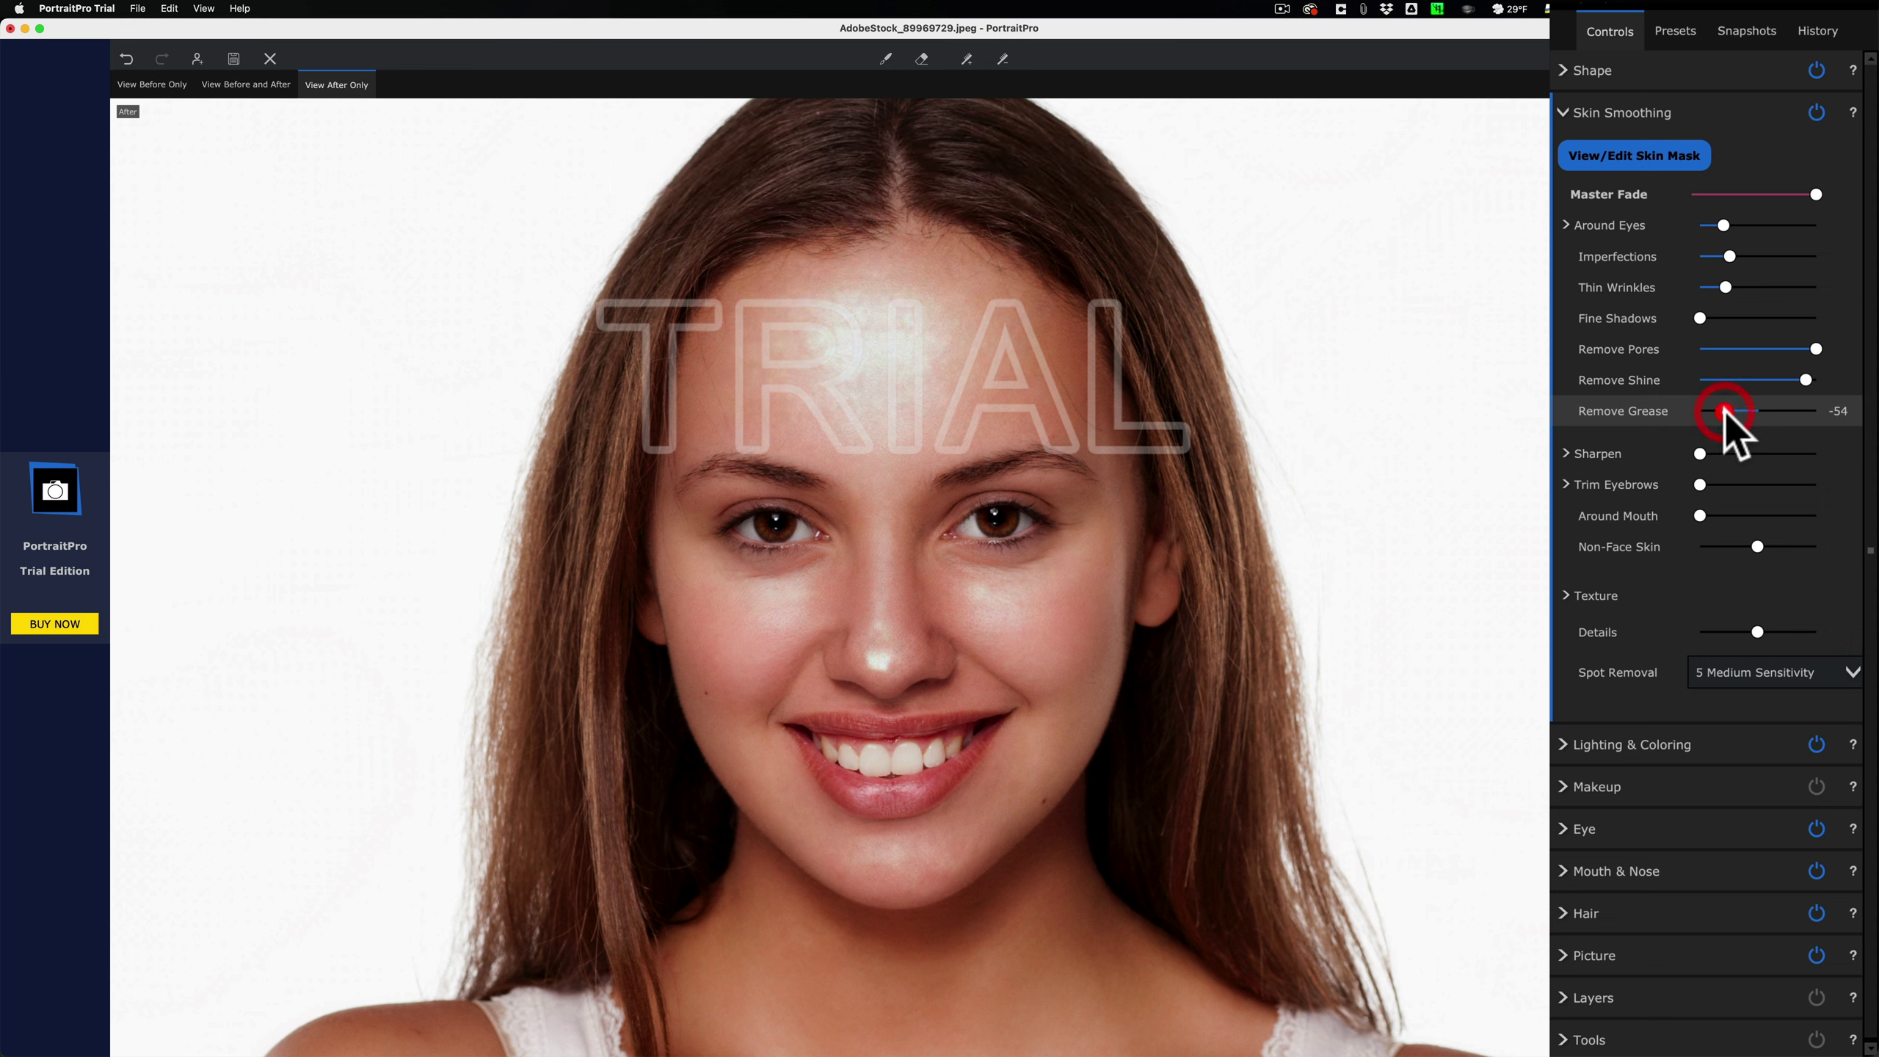
double_click(1726, 412)
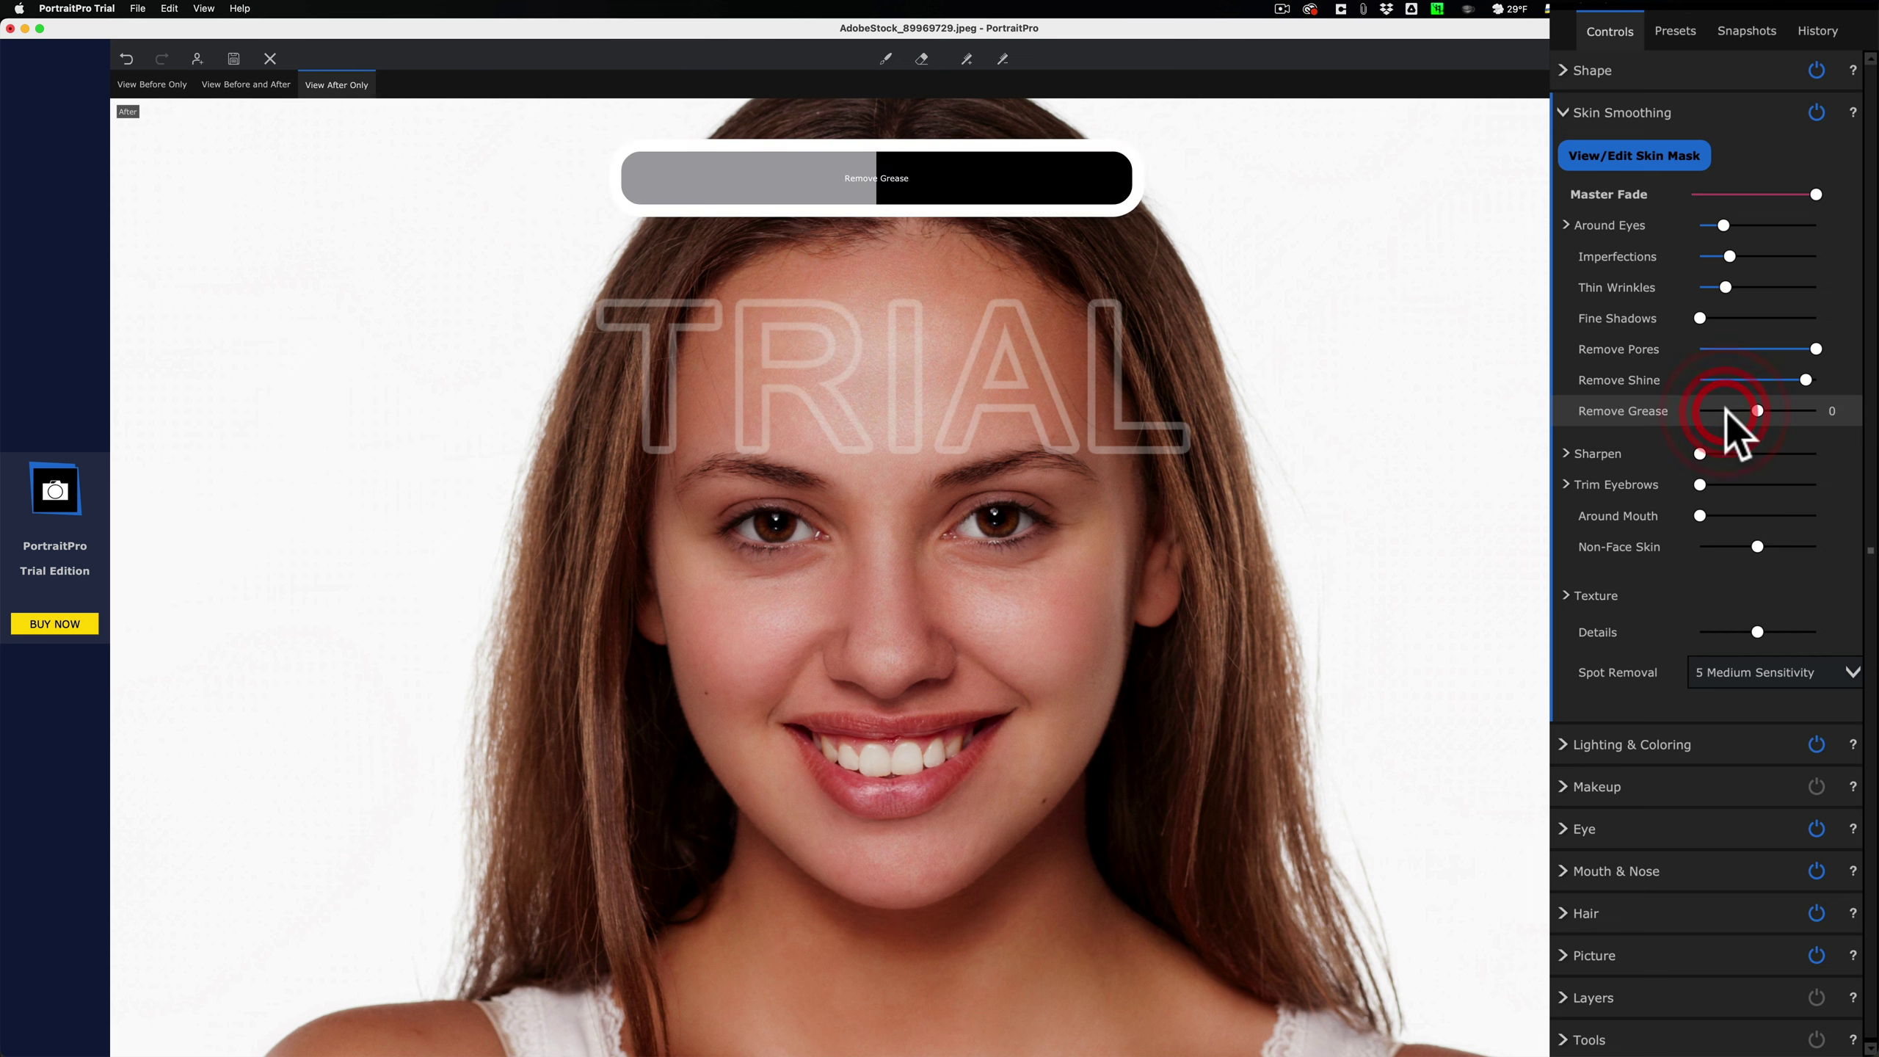
Step: Try a stronger Sharpen amount in Skin Smoothing and bring it back down to 1
left_click(1567, 452)
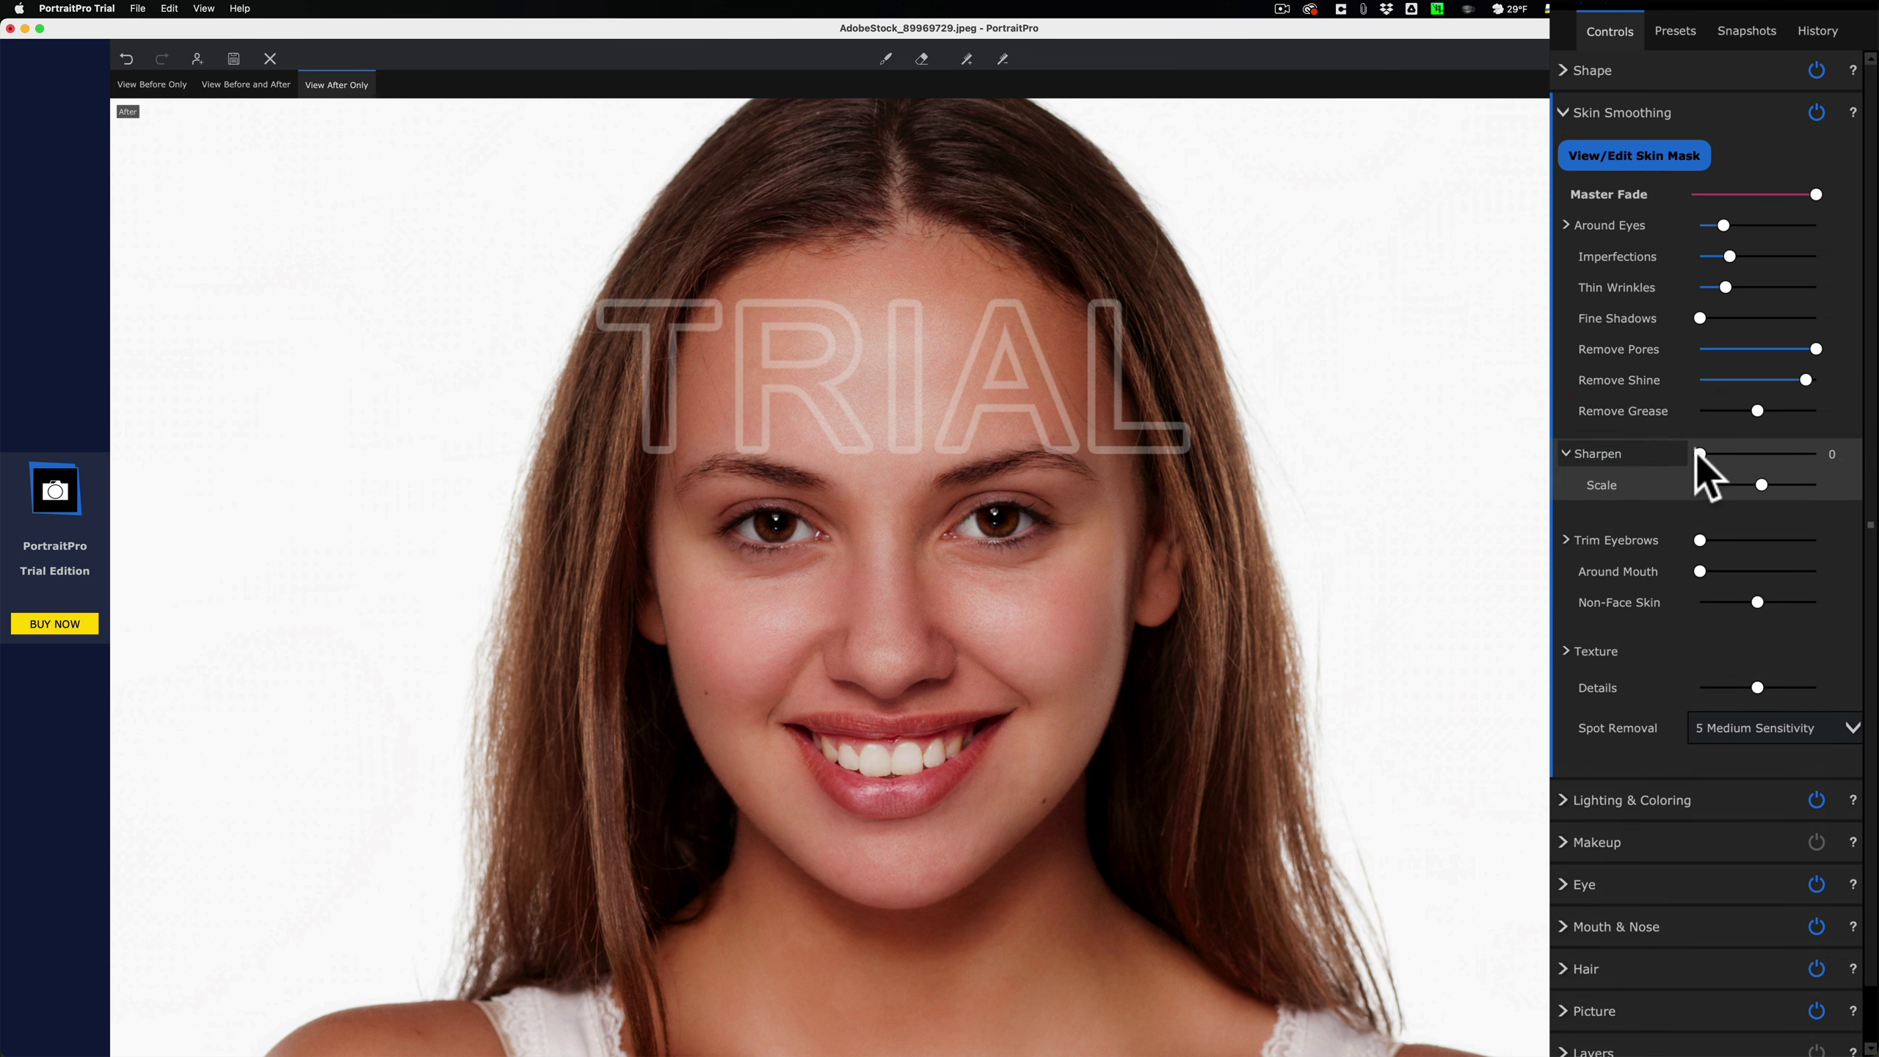
left_click_drag(1697, 452, 1779, 454)
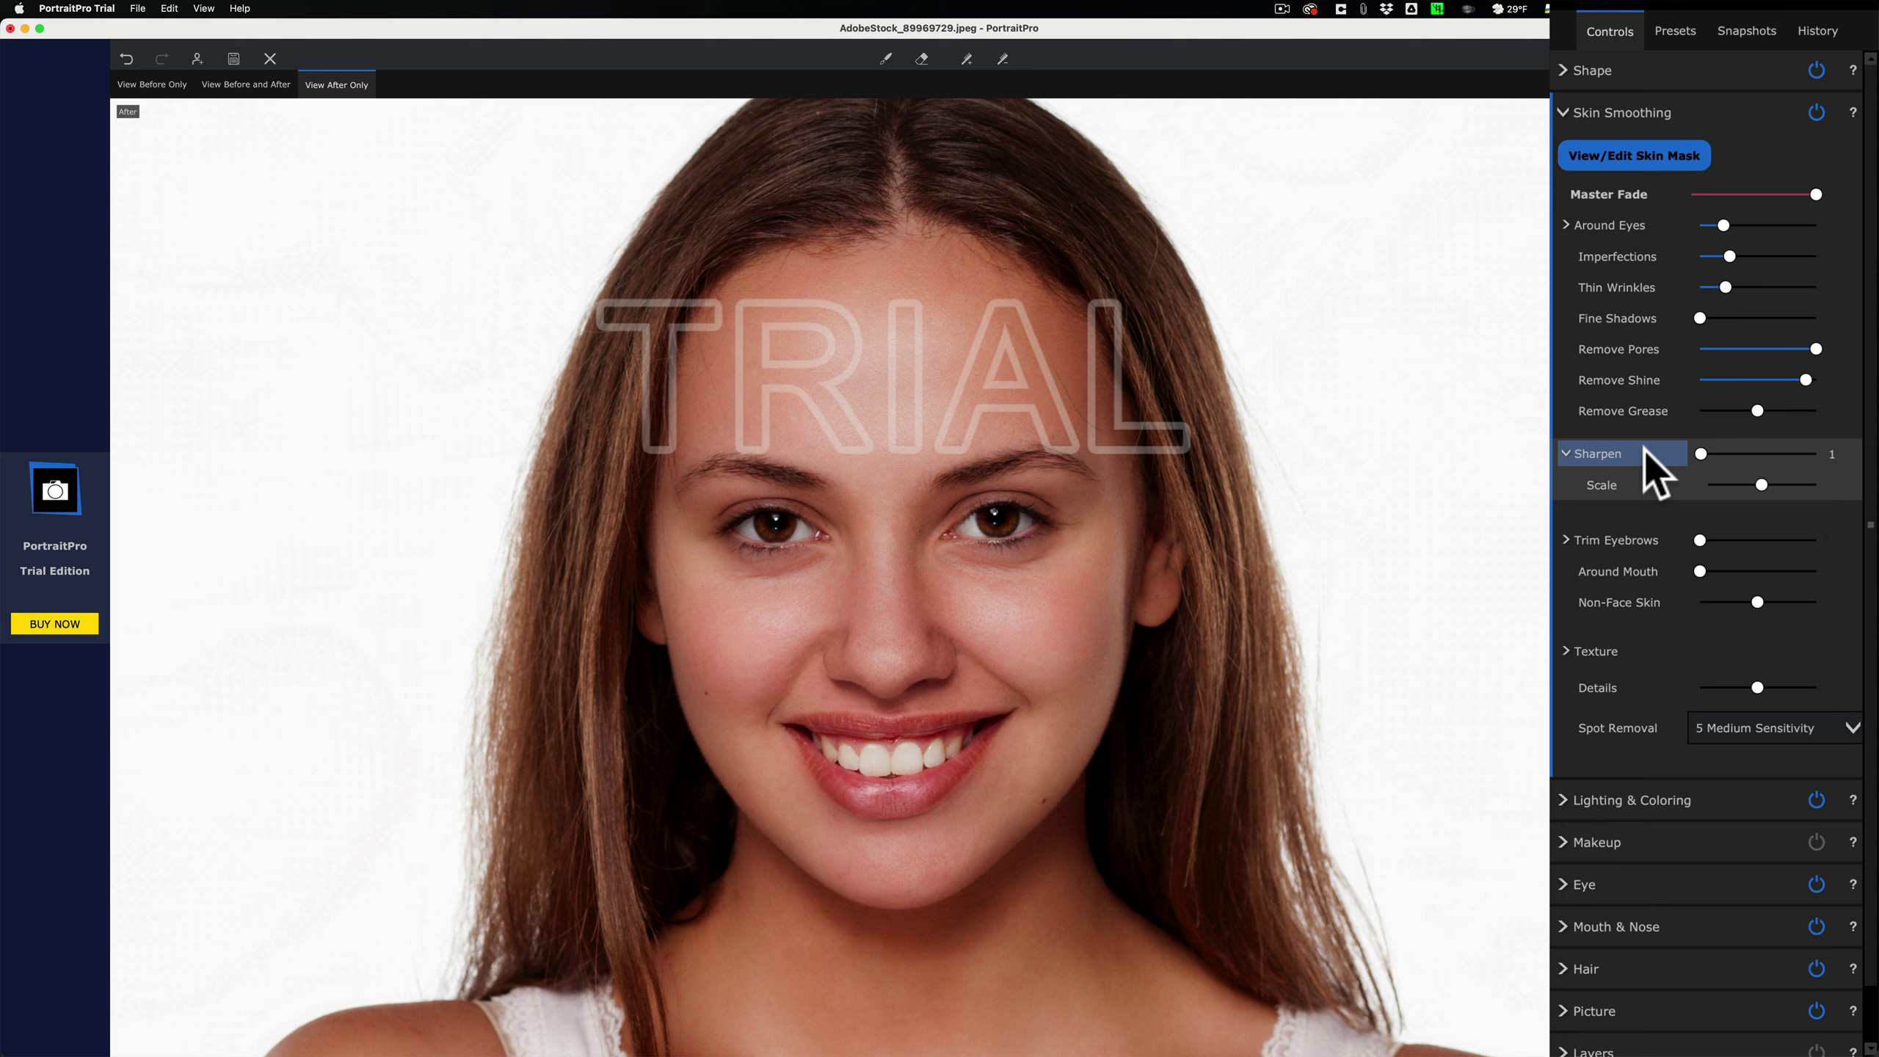
double_click(1699, 452)
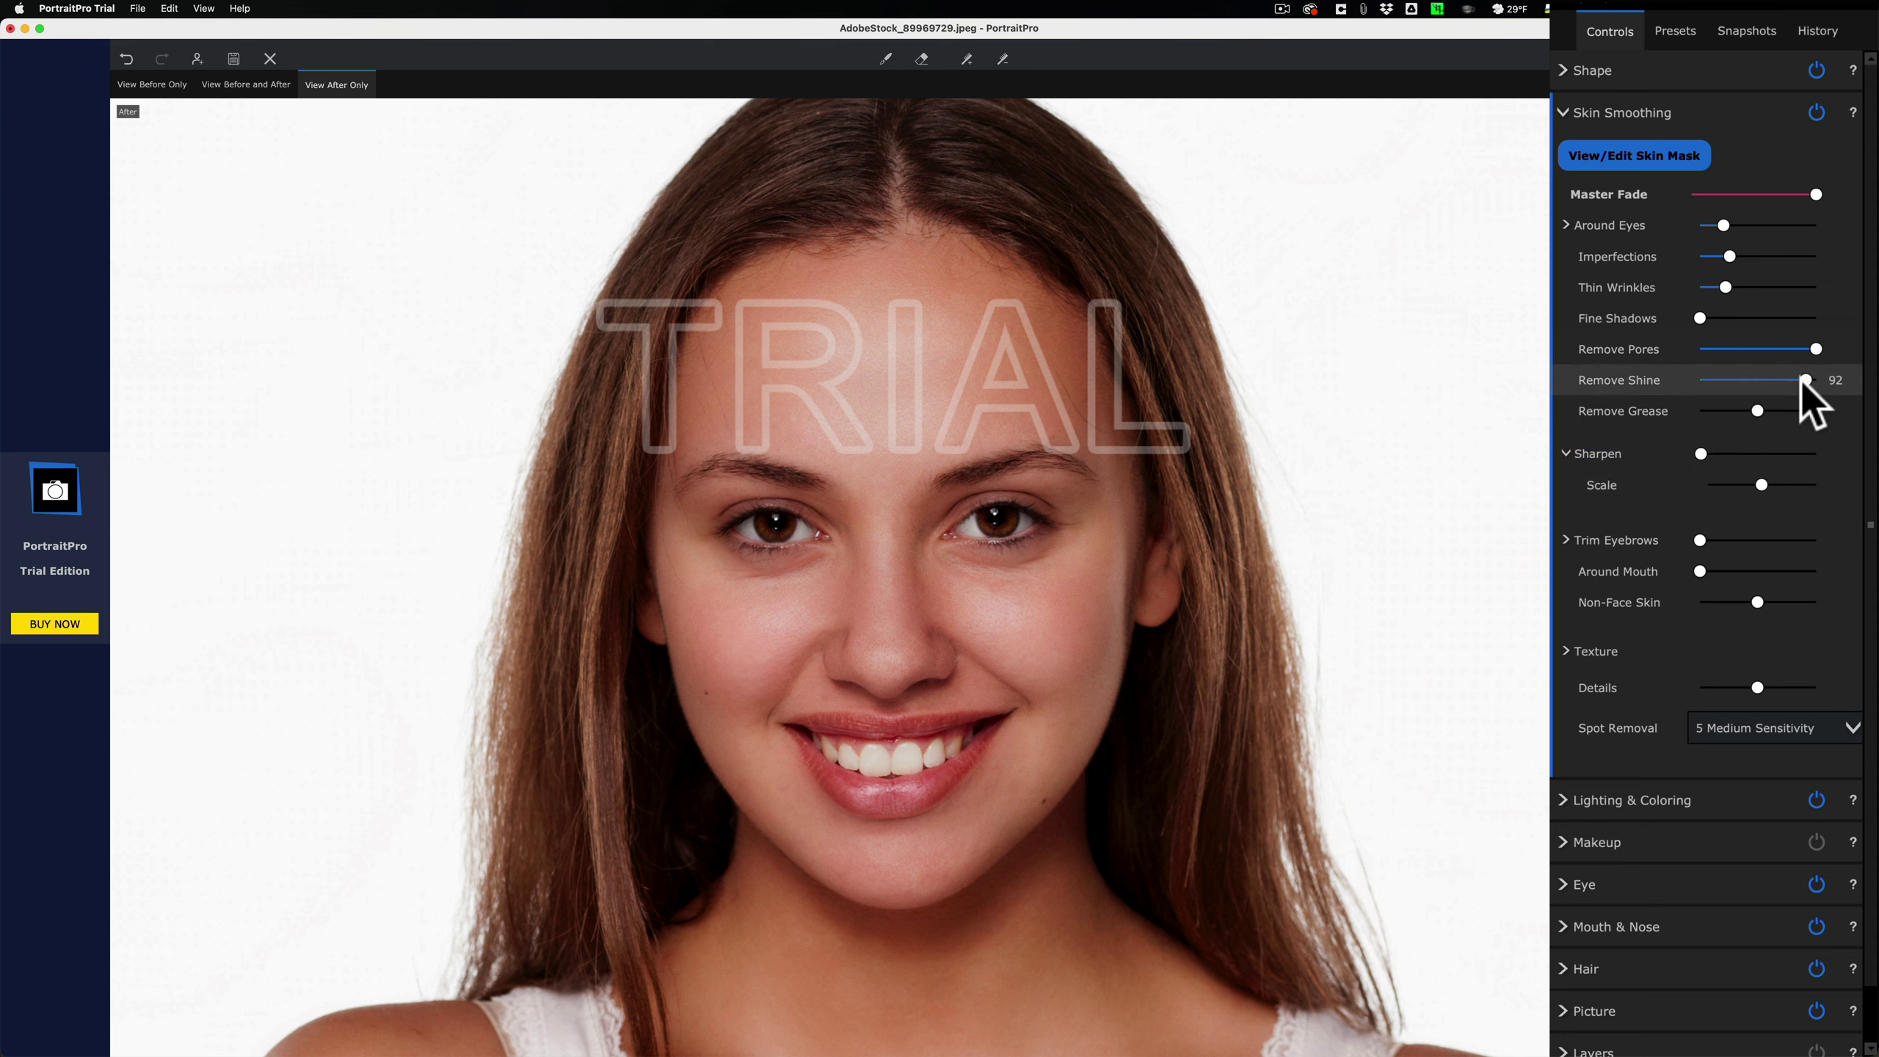
Step: Reduce Remove Shine and Remove Pores in Skin Smoothing, and try the Details adjustment before returning it to neutral
left_click_drag(1805, 380, 1736, 355)
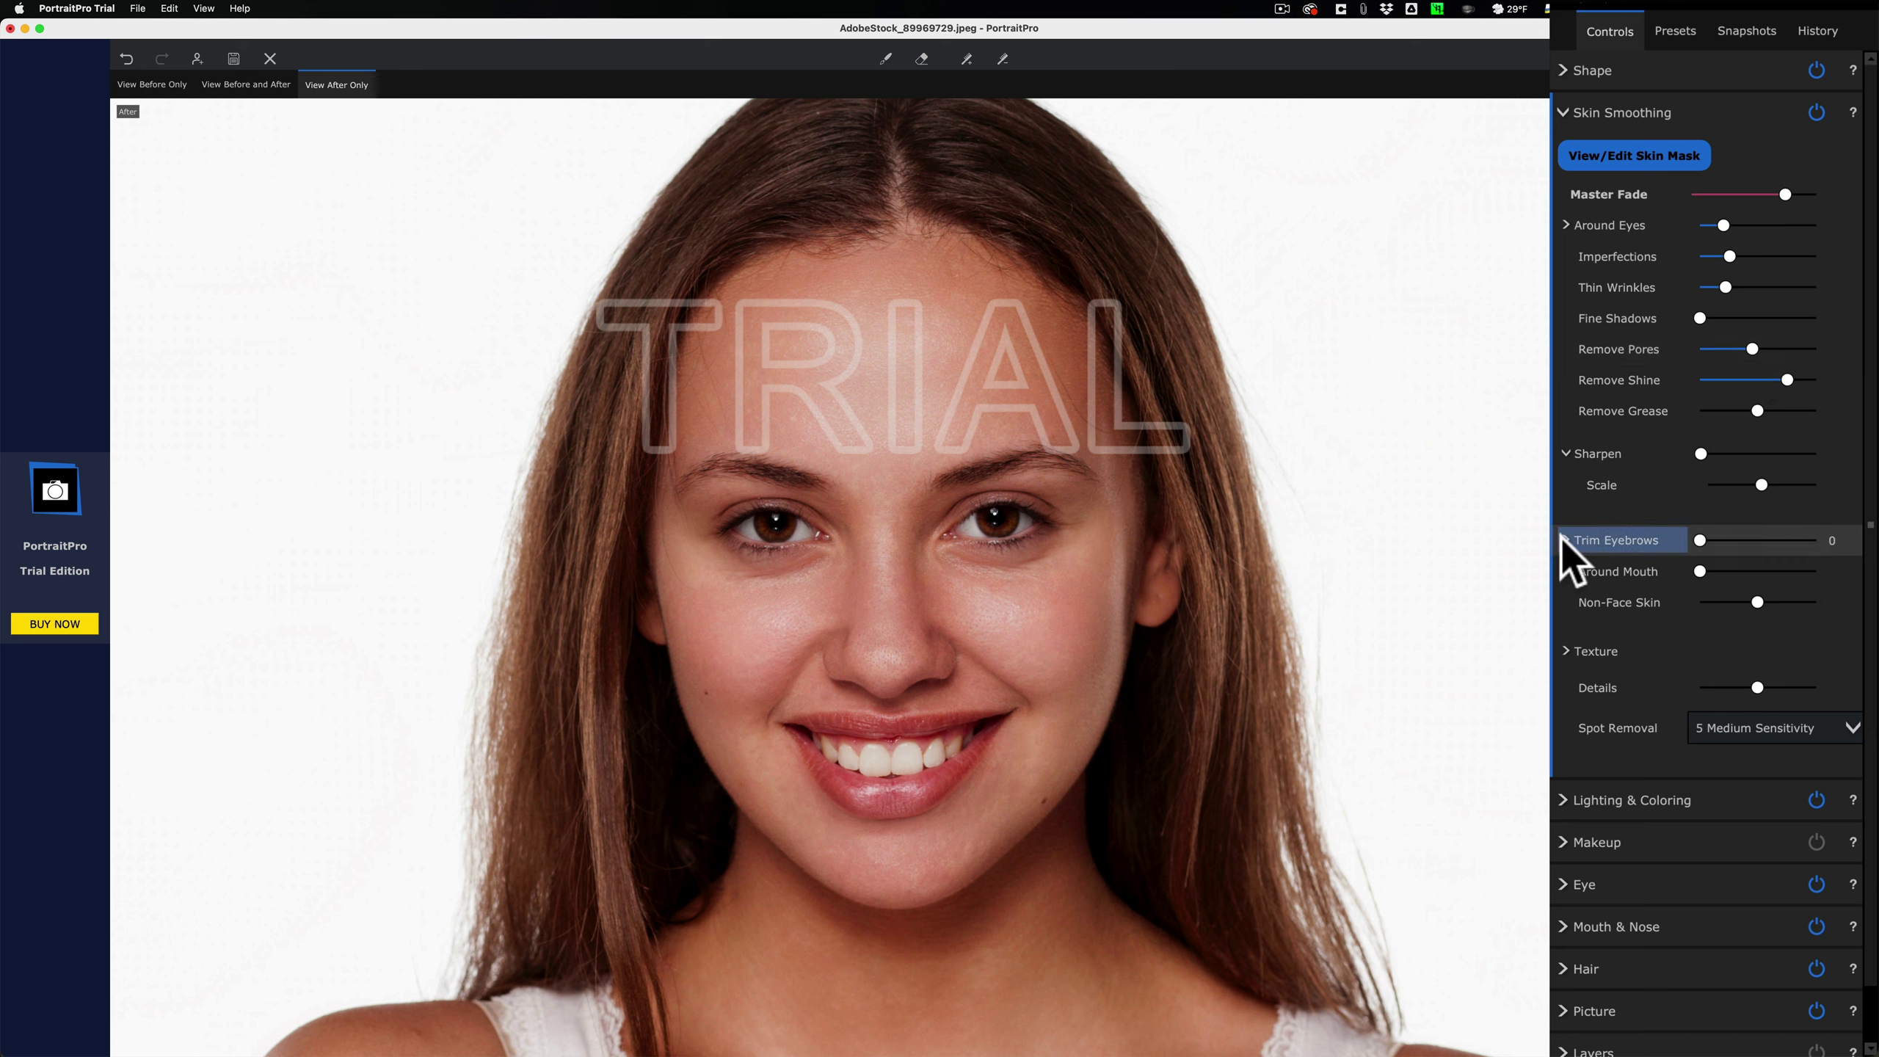
scroll(1563, 537, "down", 2)
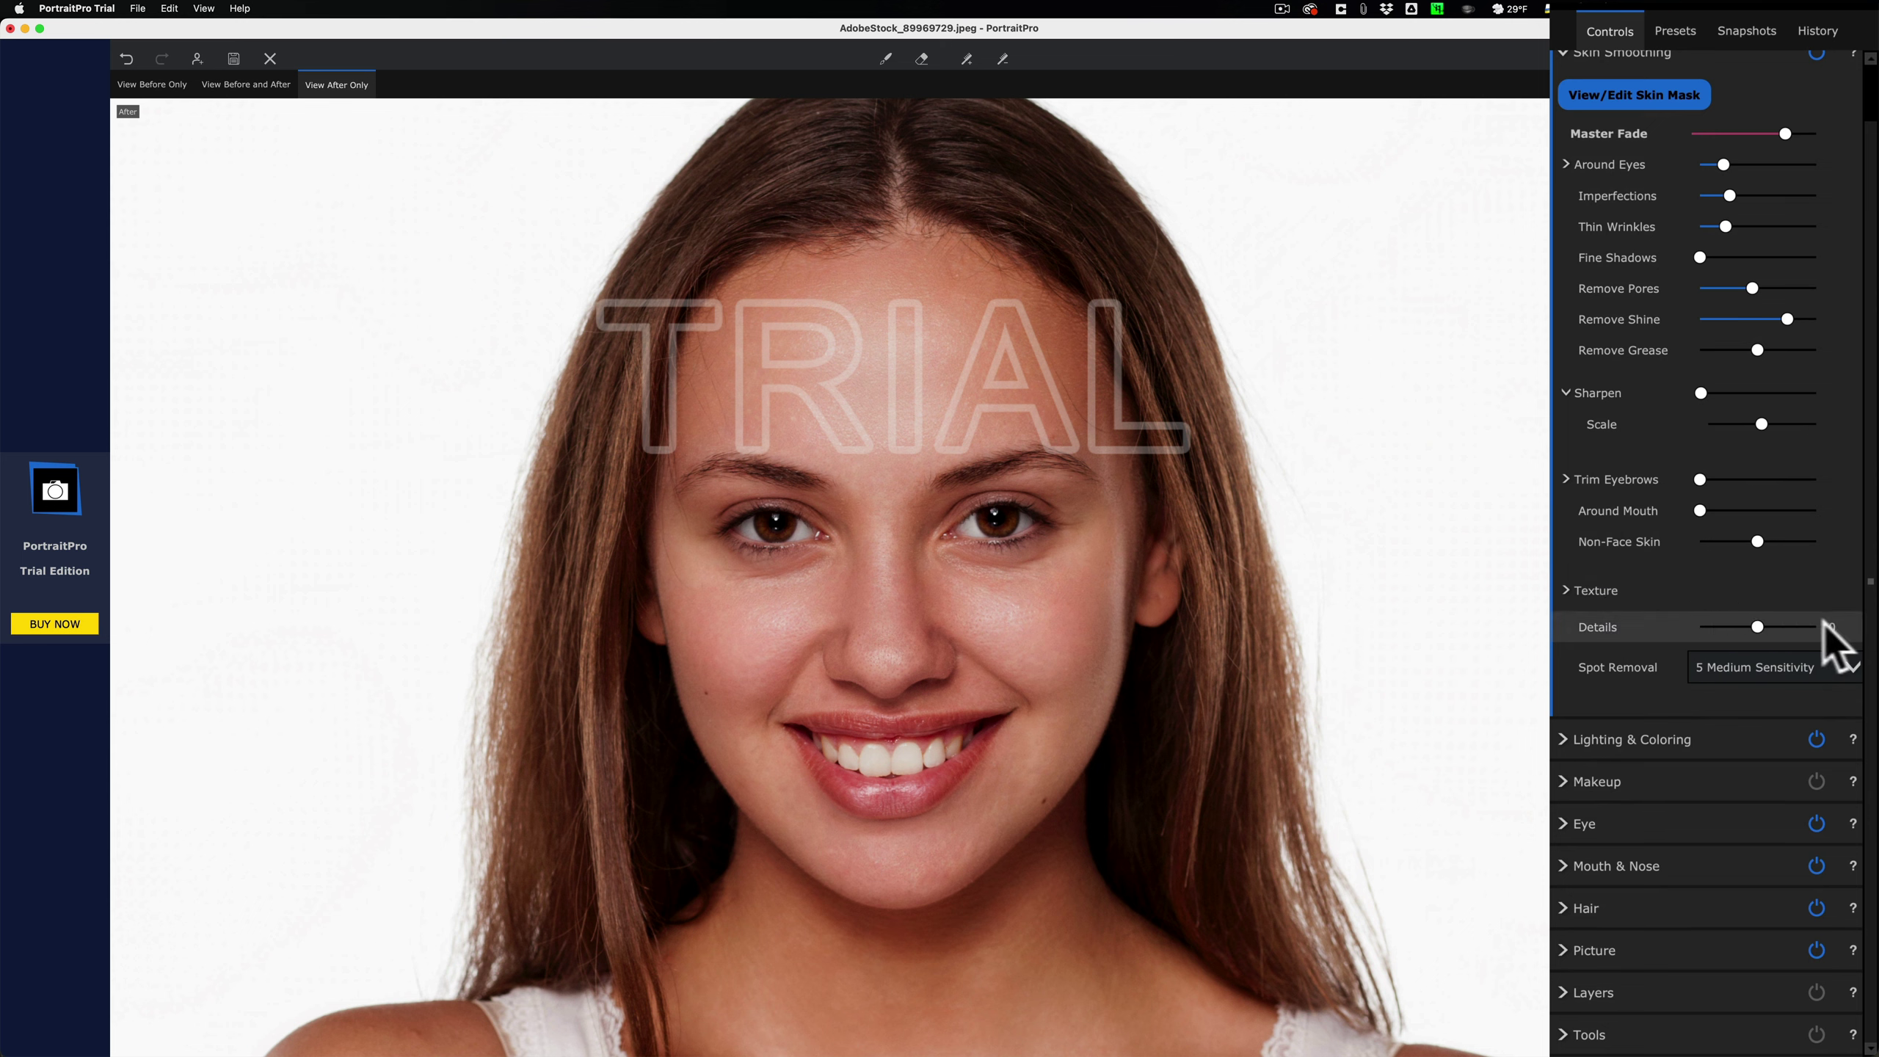
left_click_drag(1828, 628, 1694, 622)
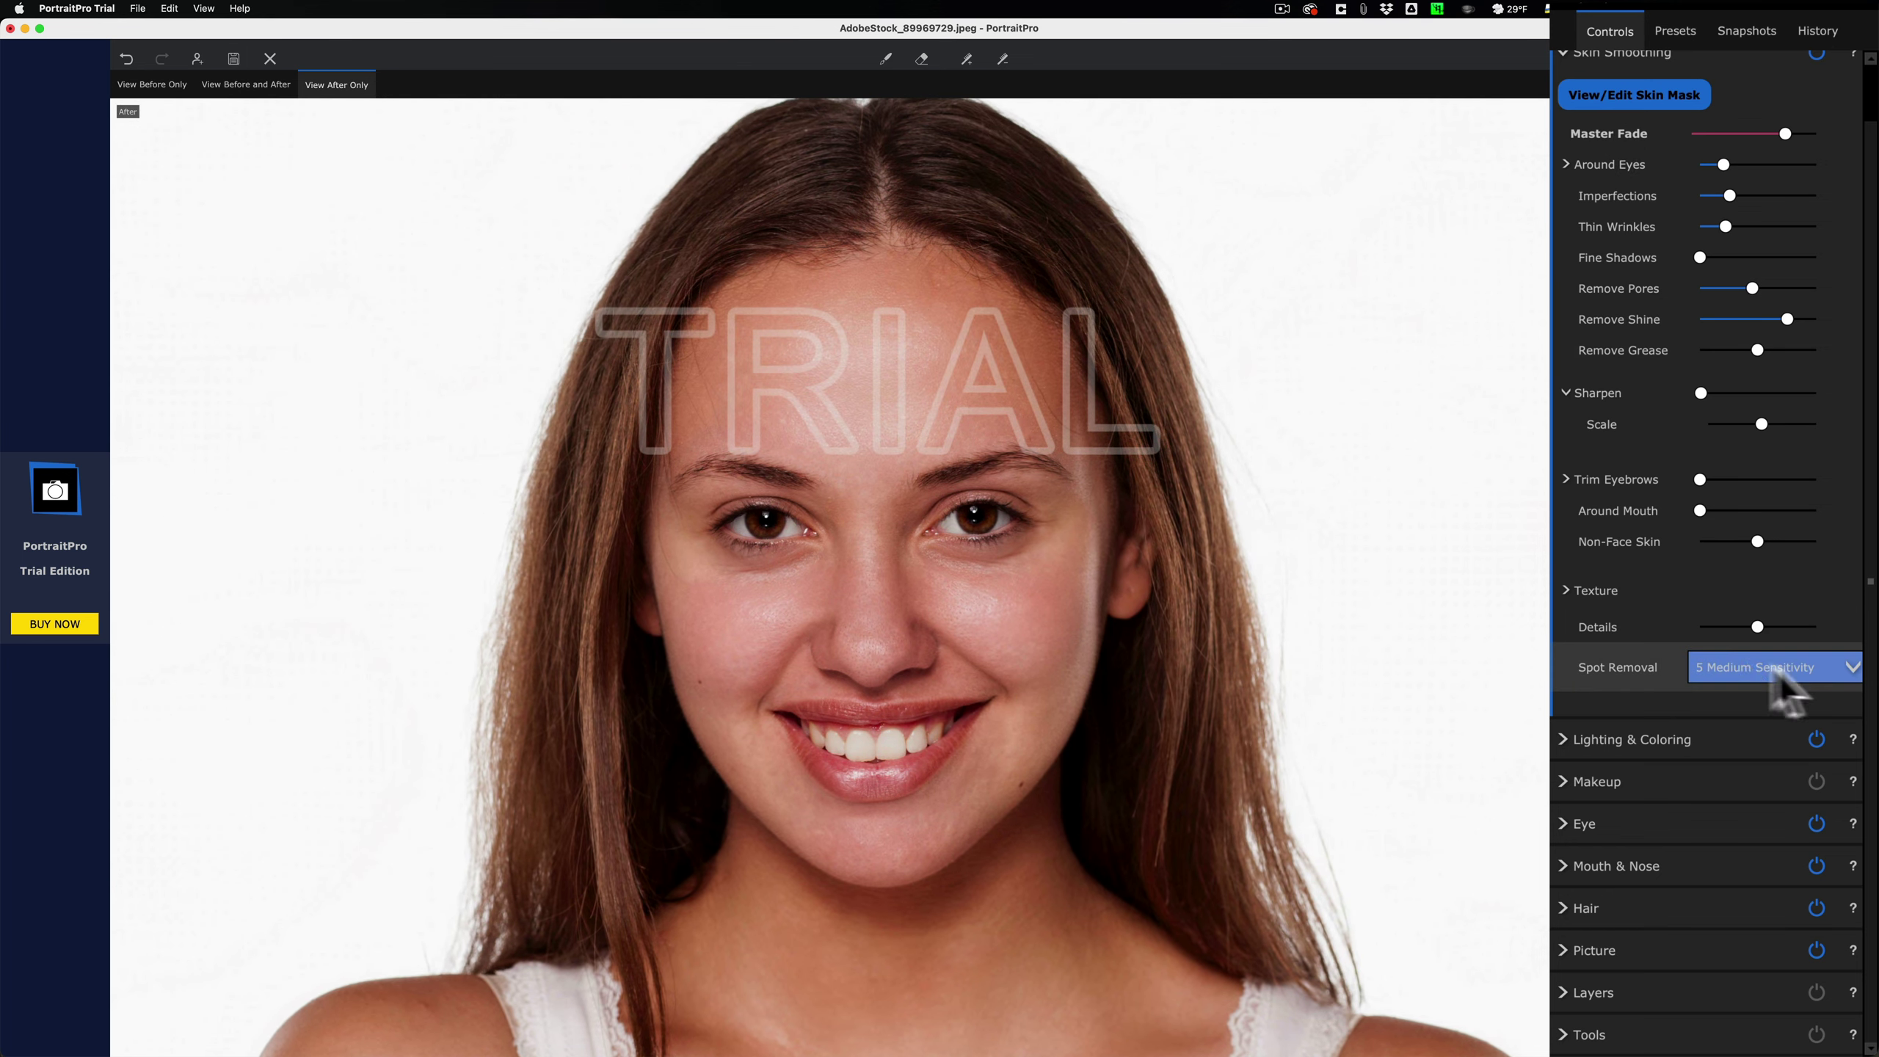
Step: Try Spot Removal at 0 Off and 10 Maximum Sensitivity, and return it to 5 Medium Sensitivity before closing Skin Smoothing
left_click(1783, 669)
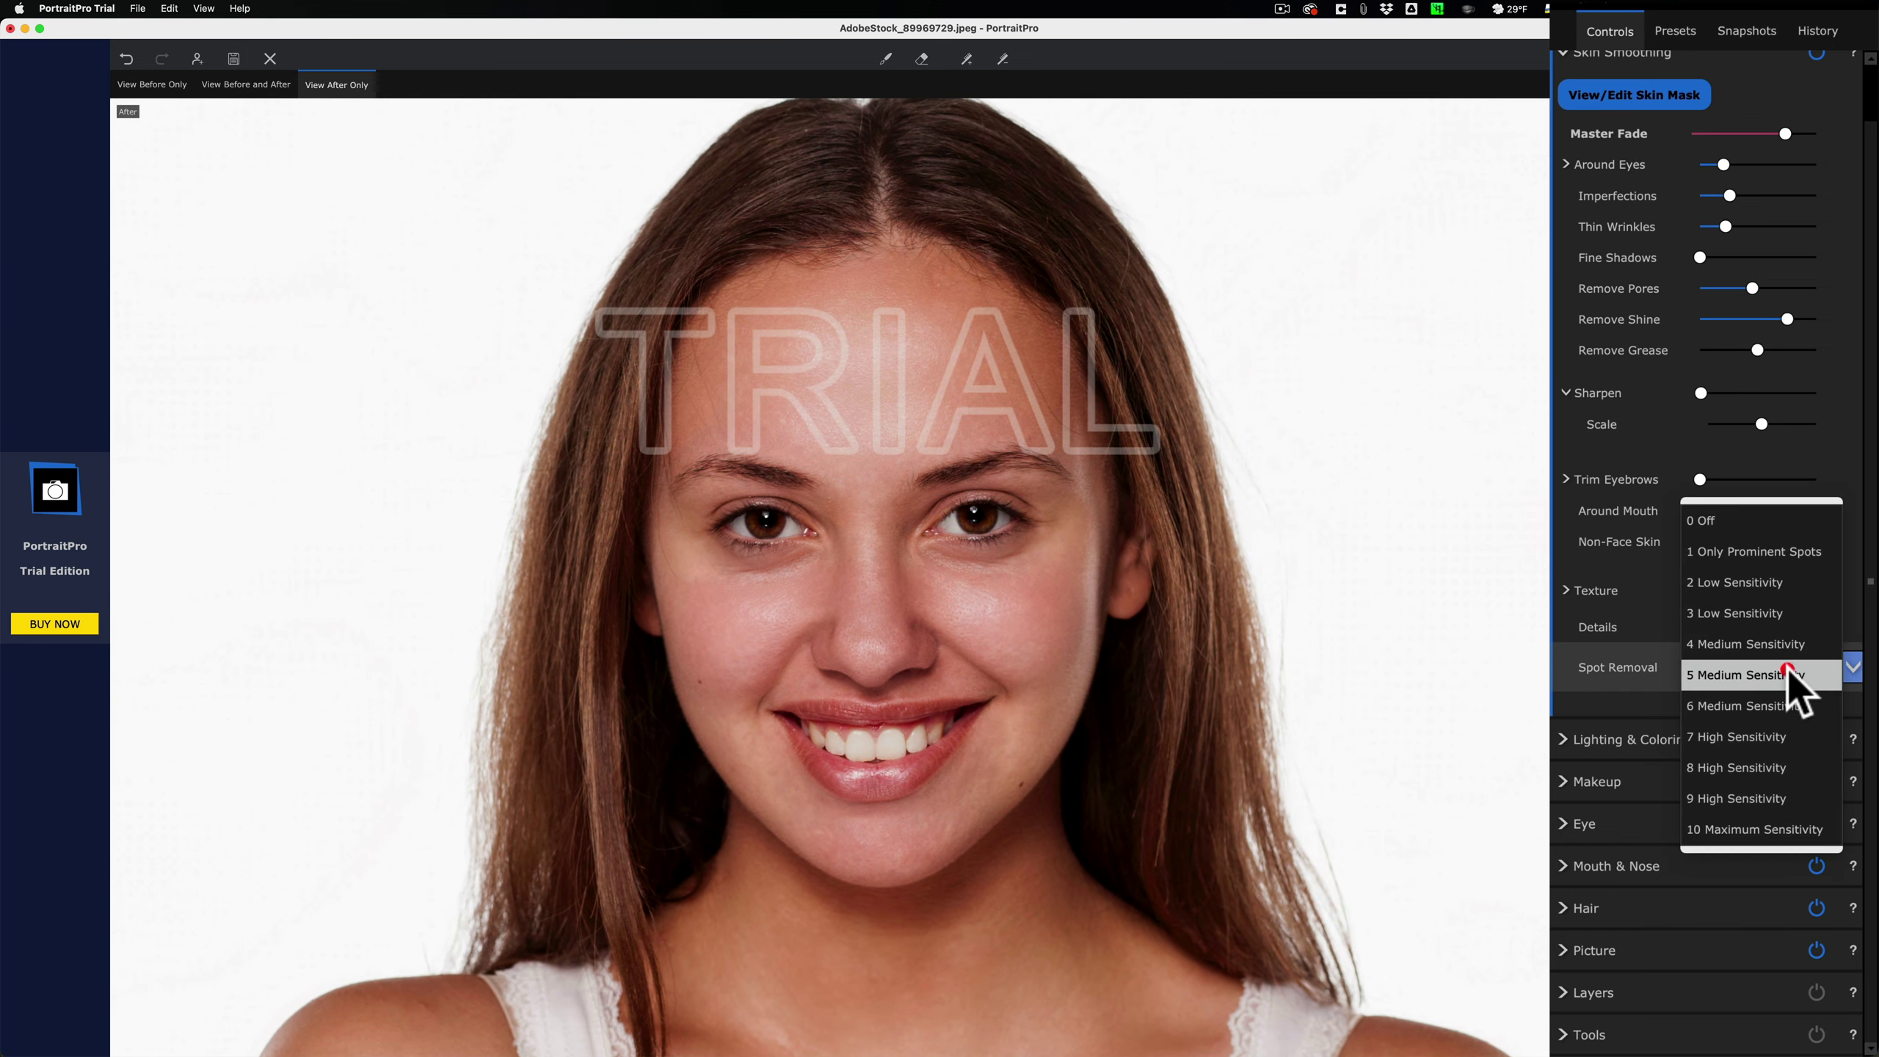
left_click(1732, 524)
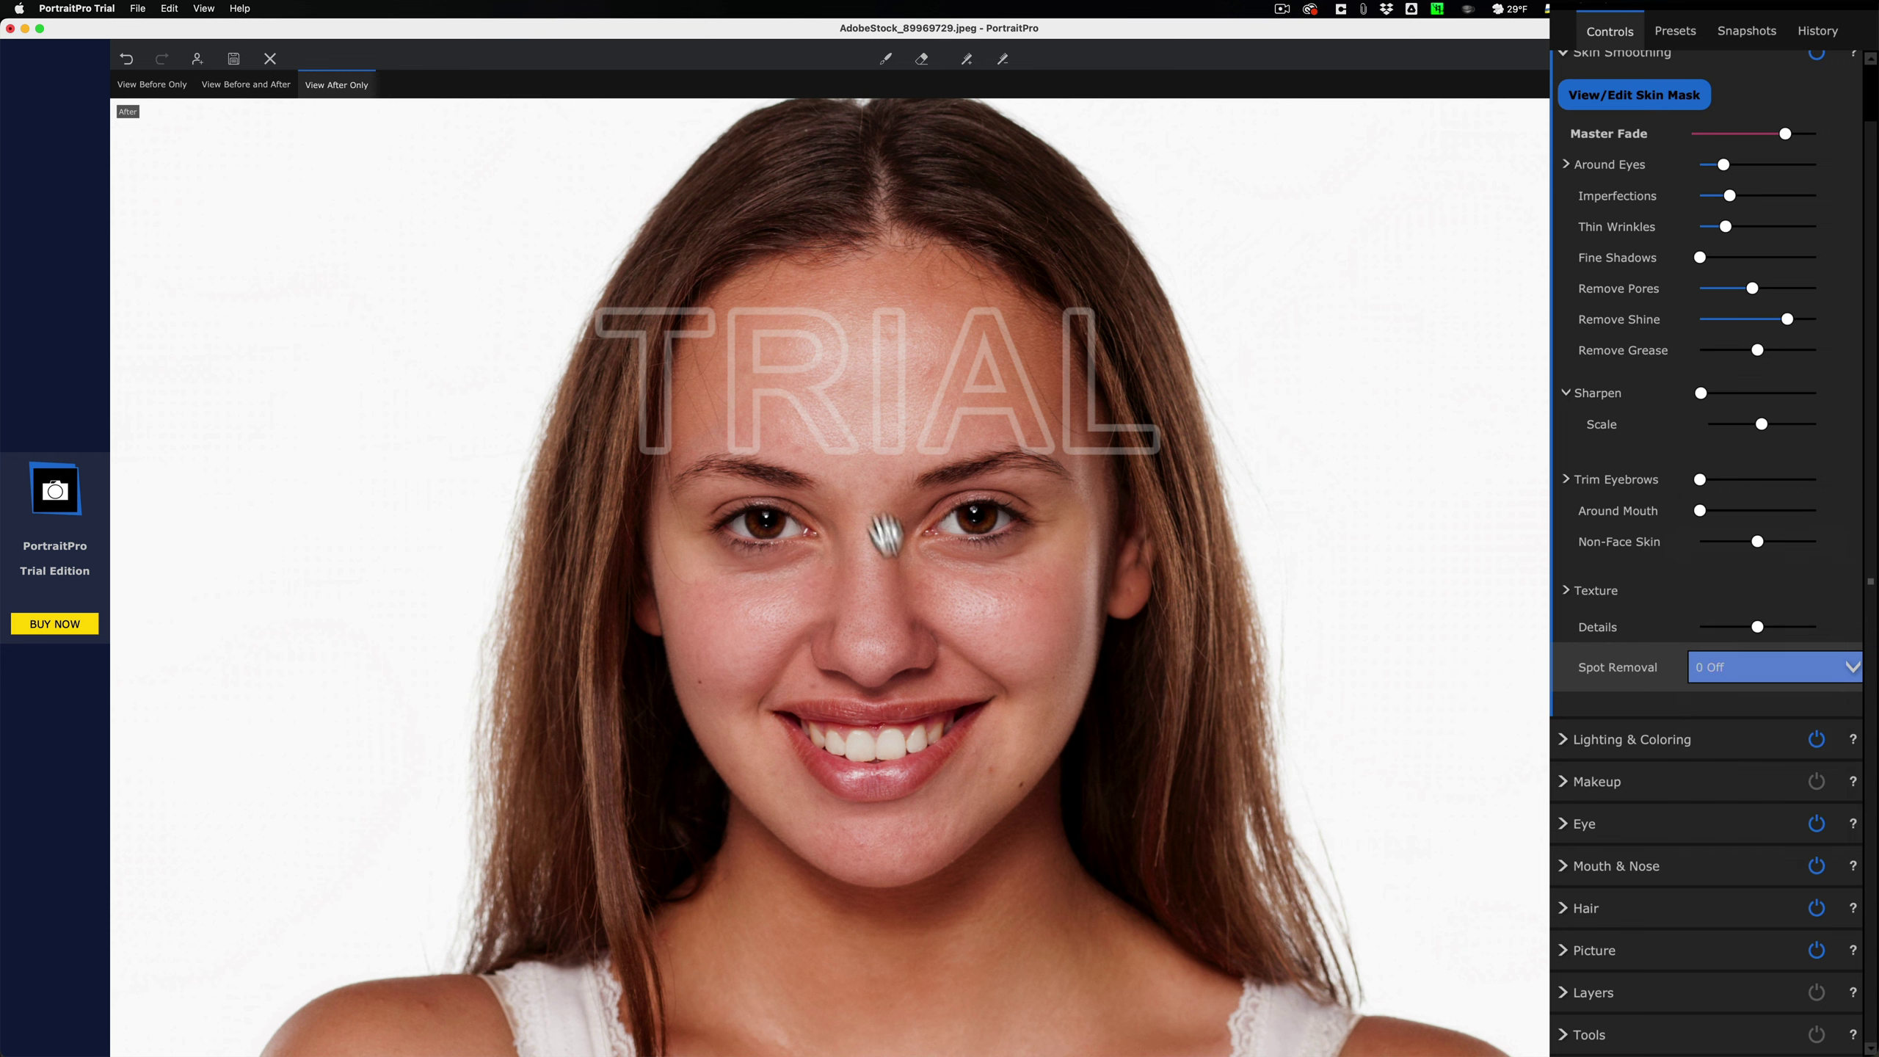
left_click(1798, 669)
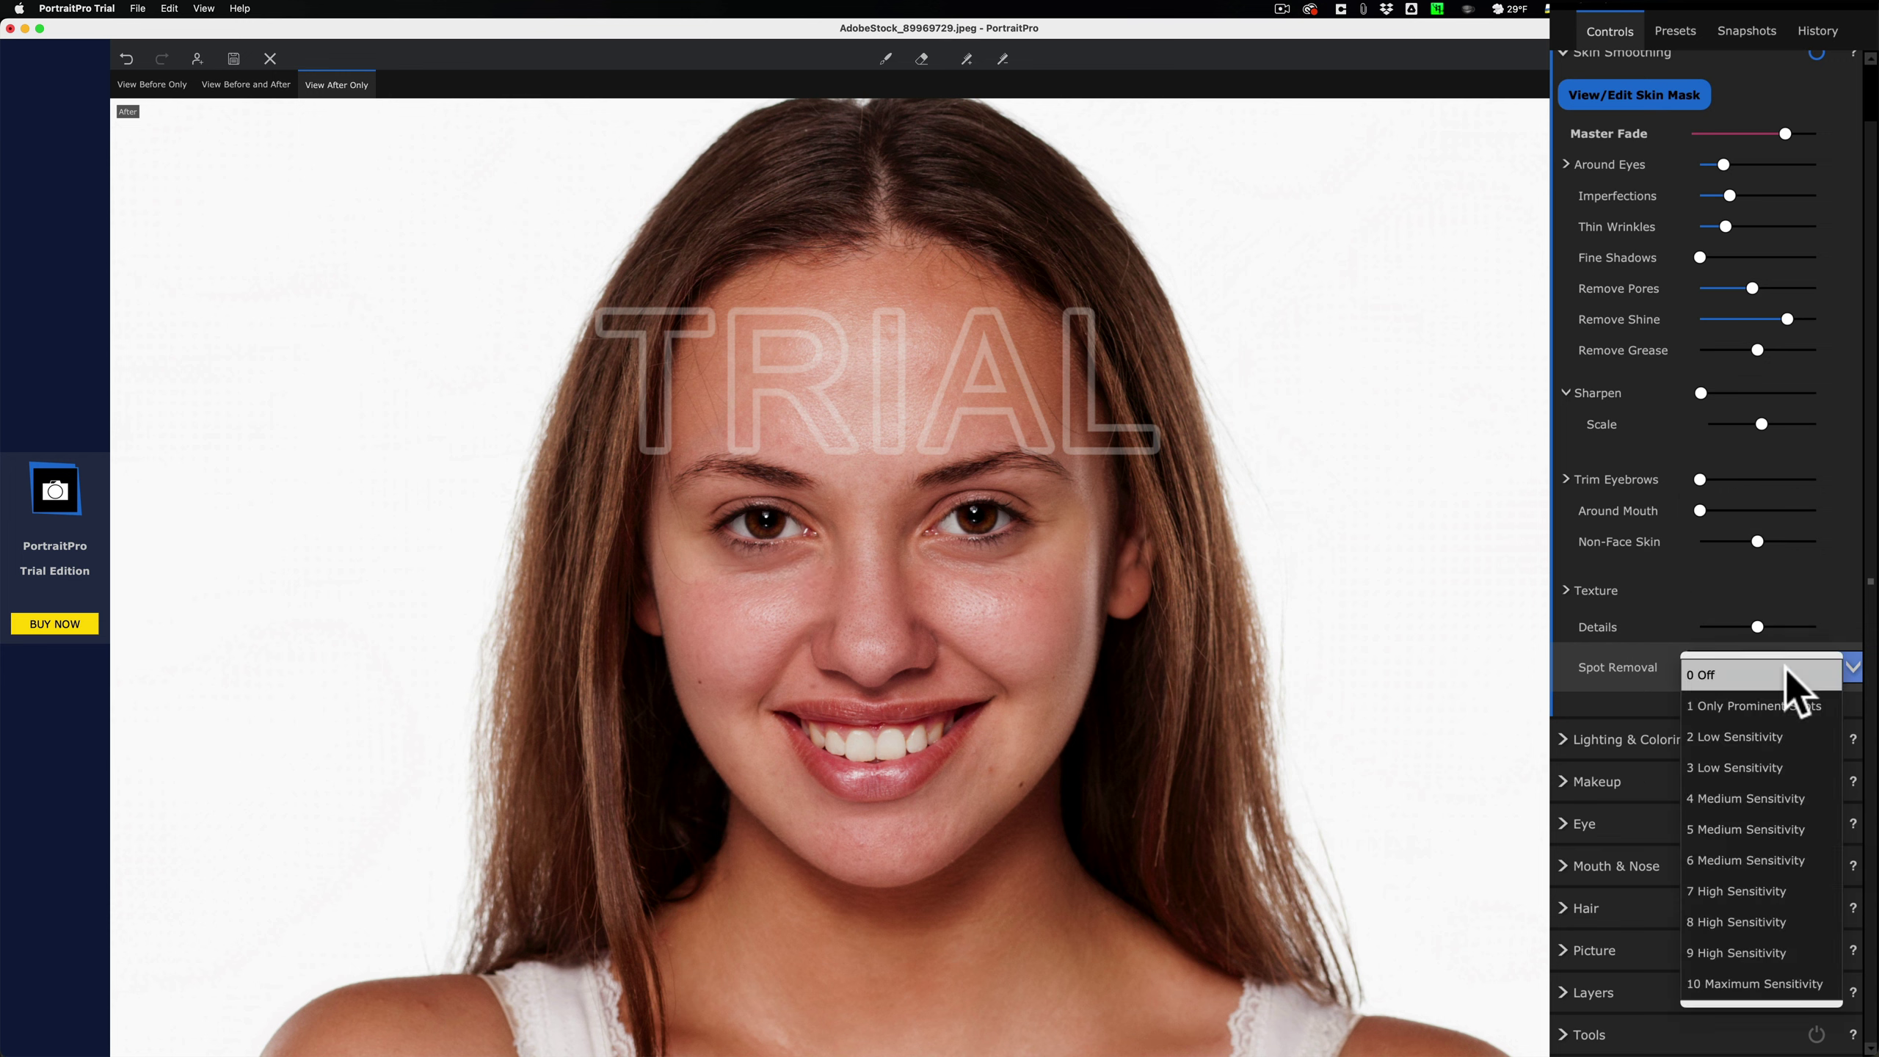
left_click(1792, 984)
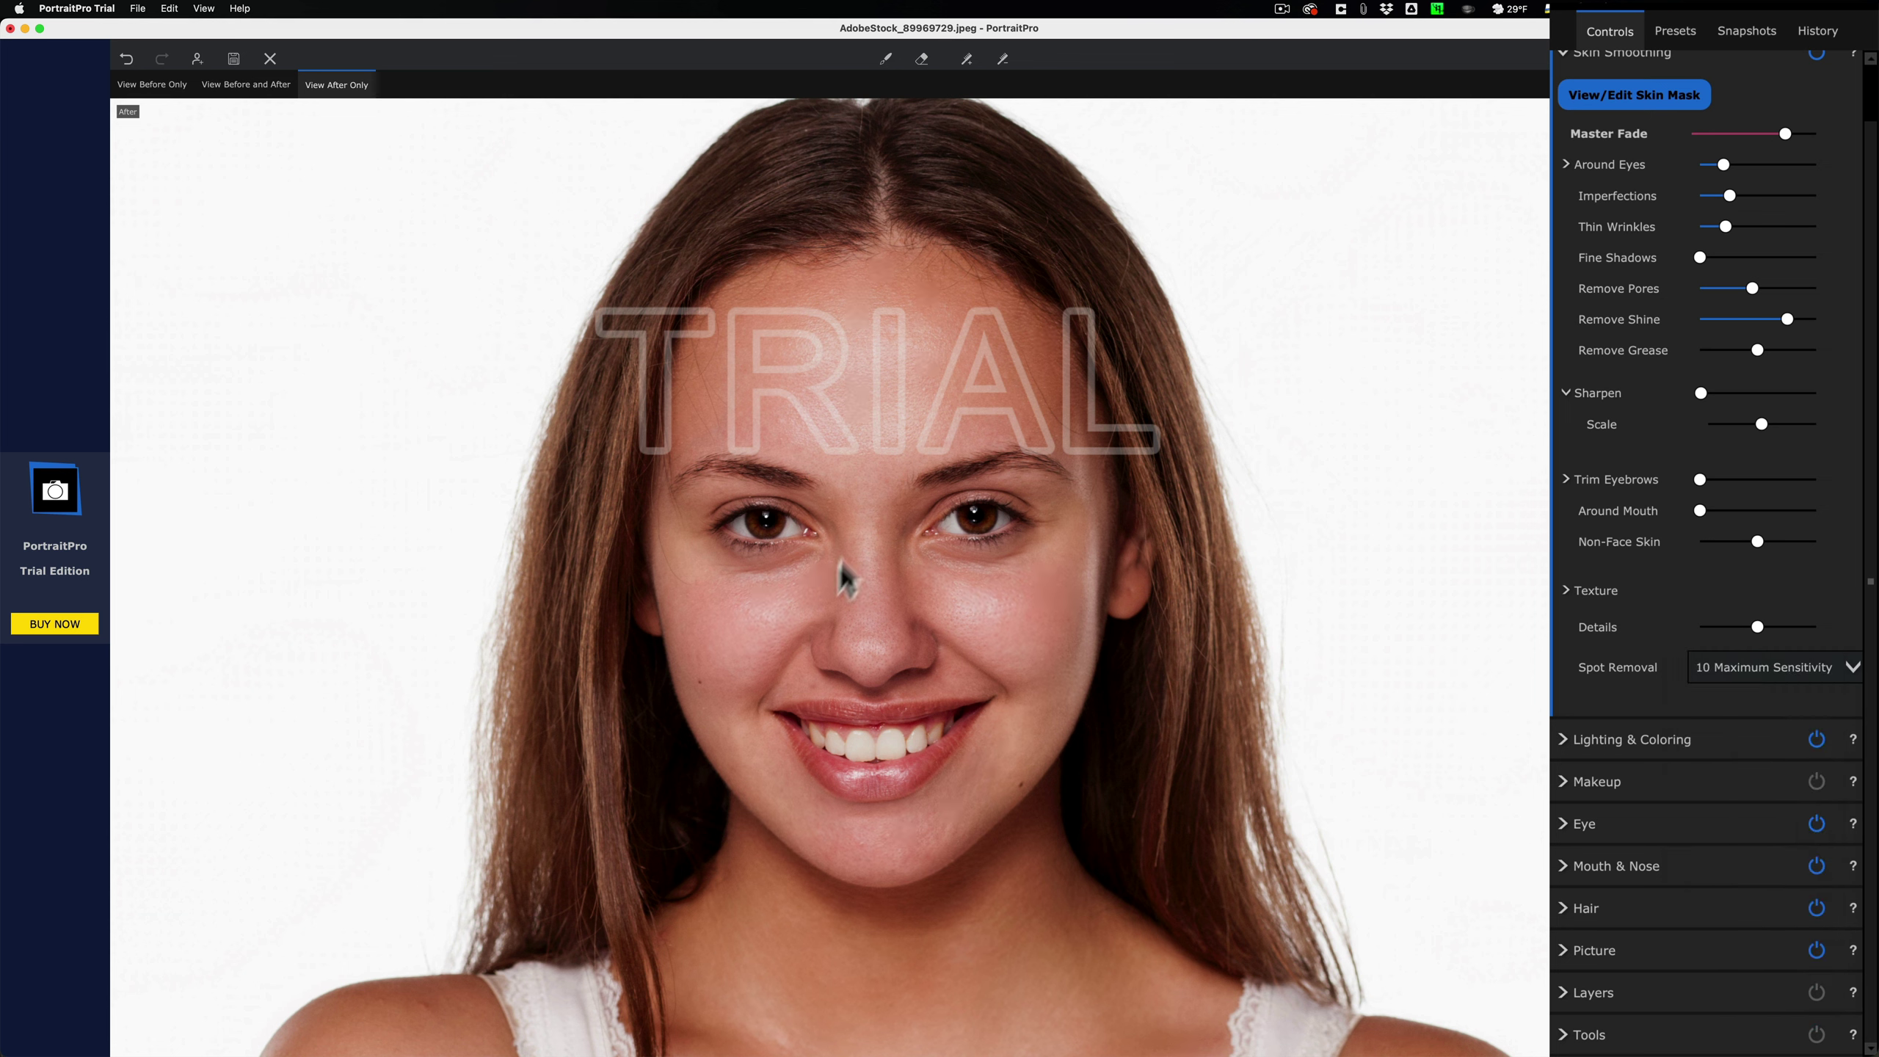
left_click(1755, 670)
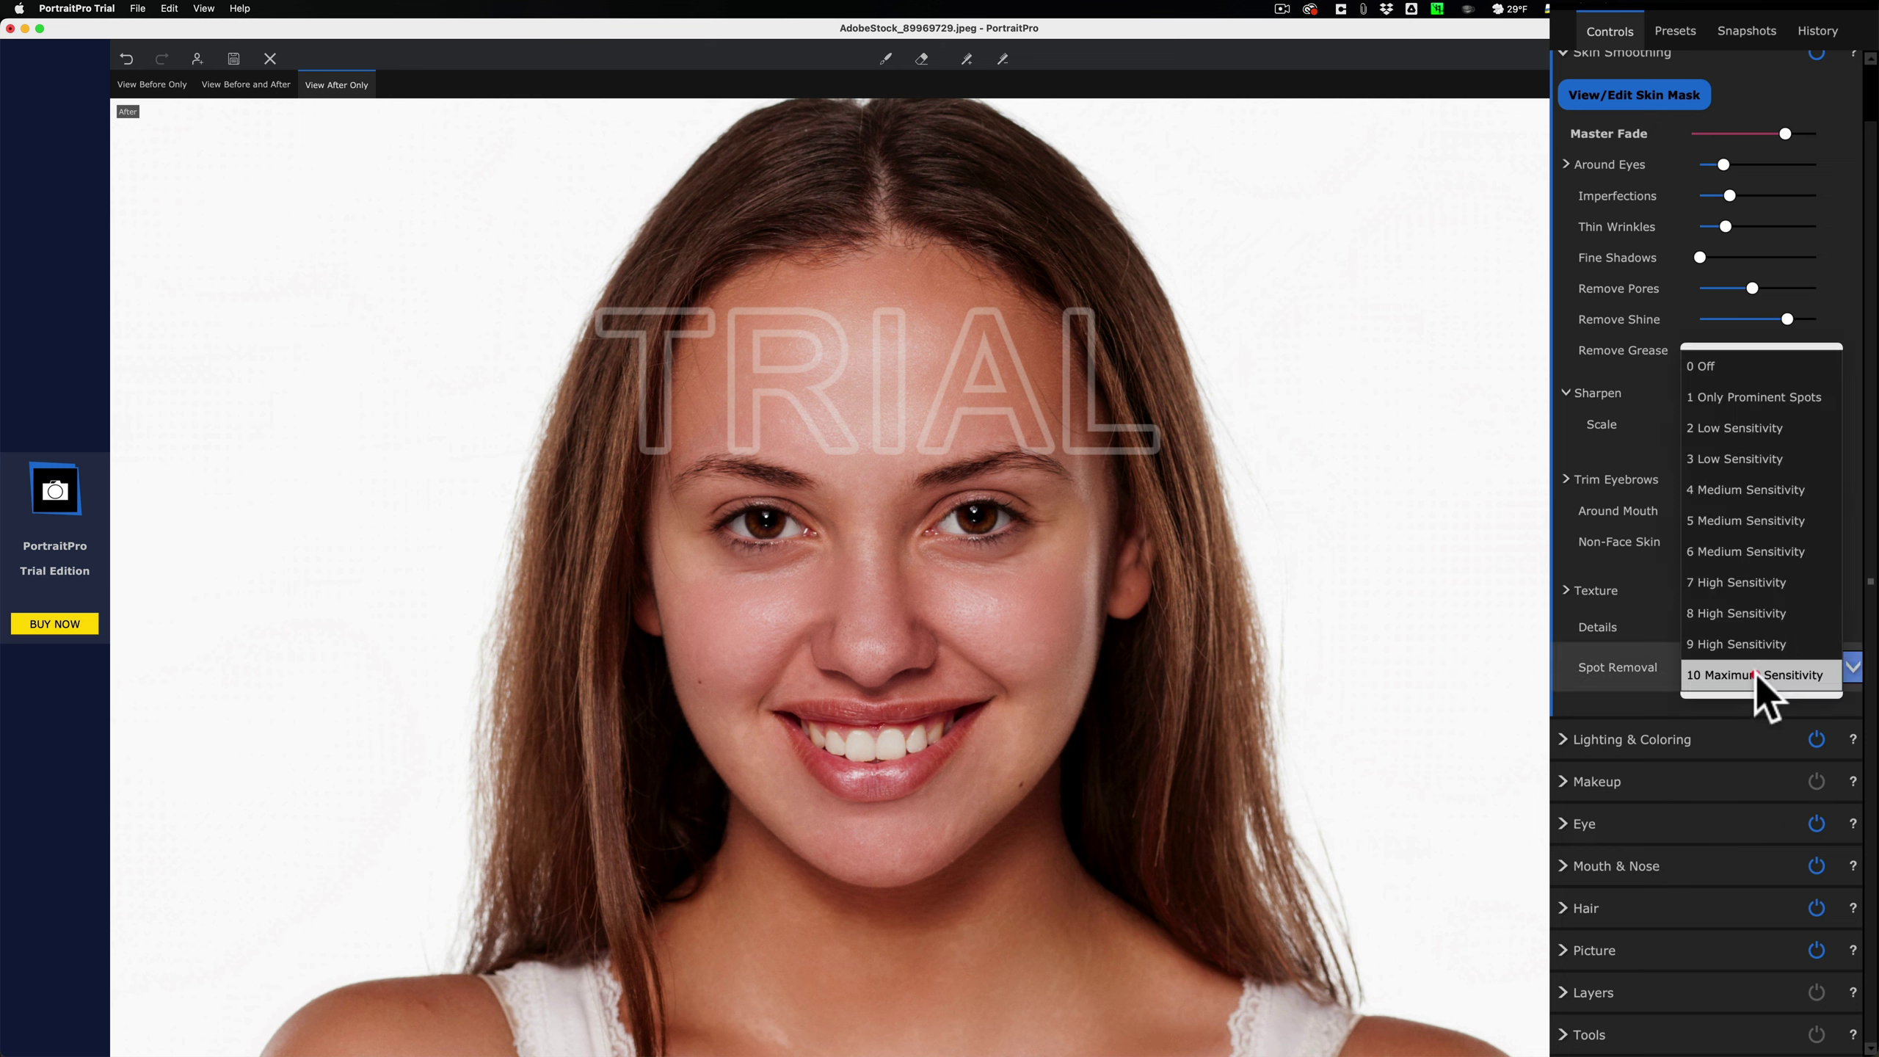
left_click(1731, 522)
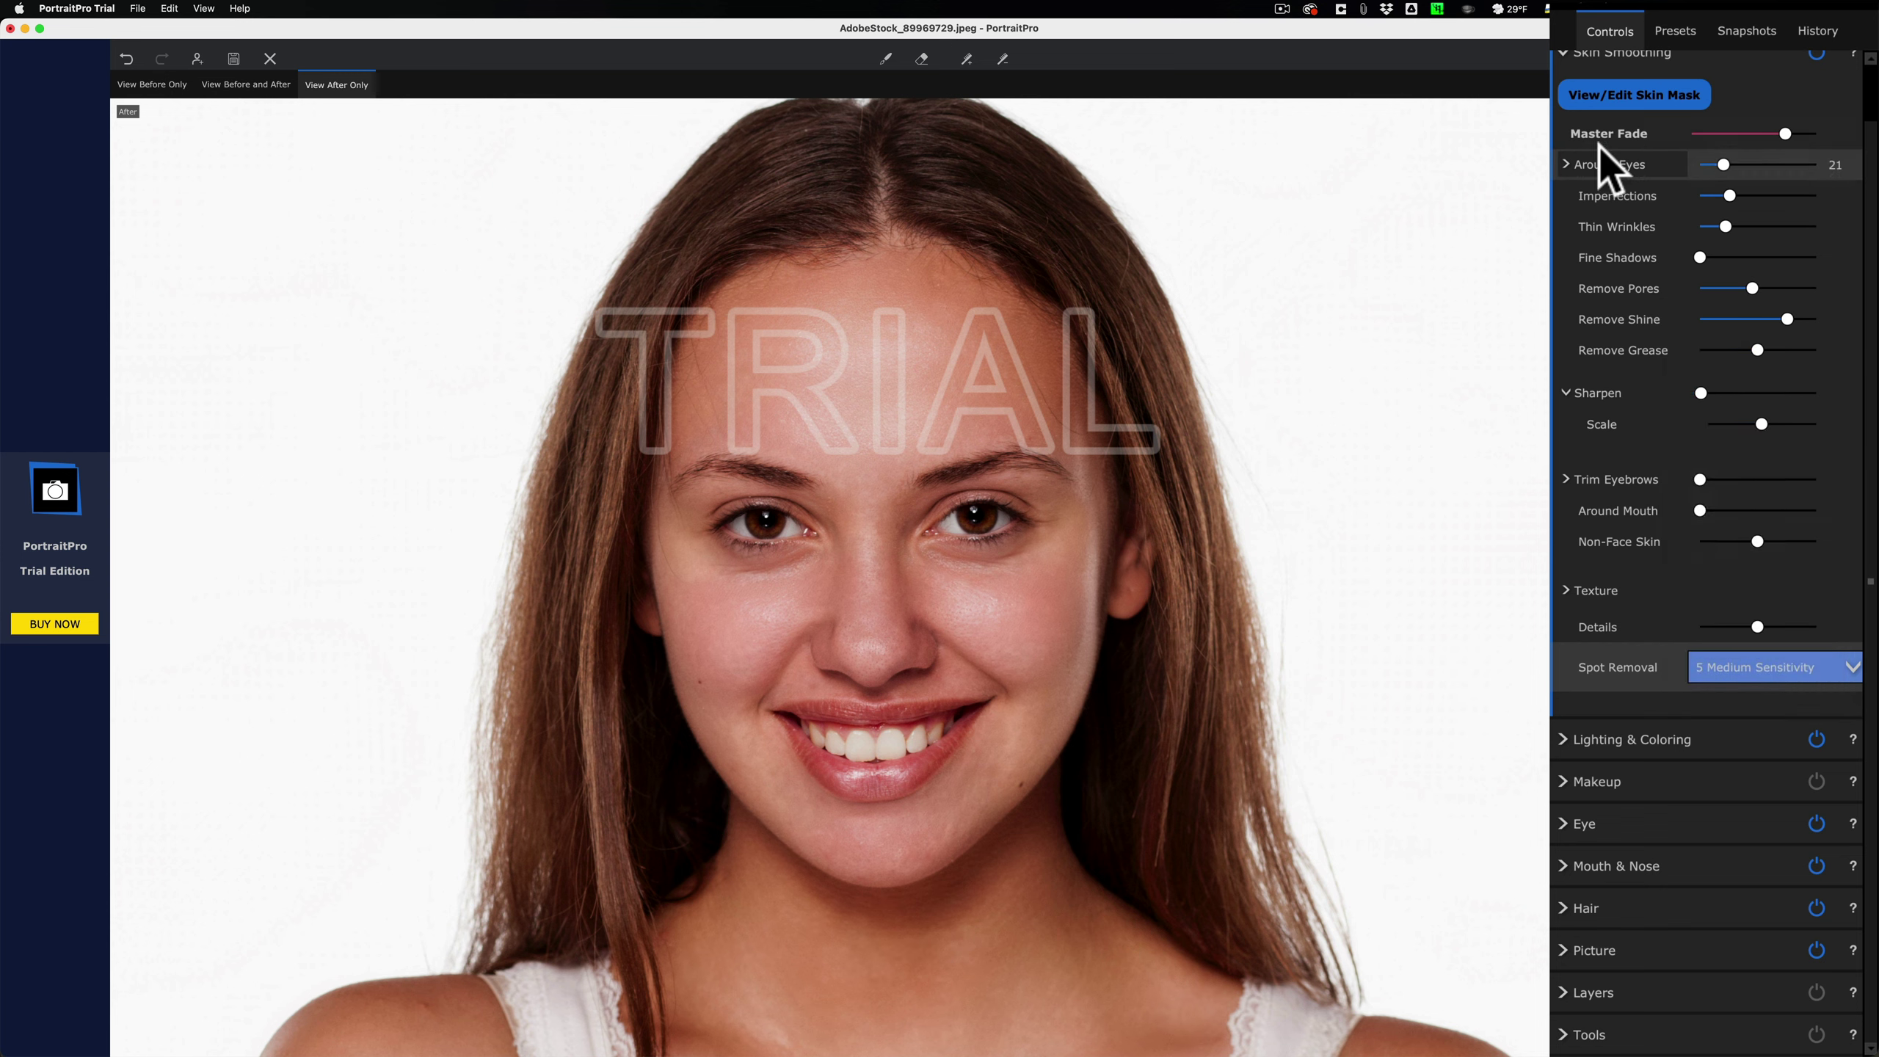
scroll(1605, 163, "up", 2)
left_click(1559, 110)
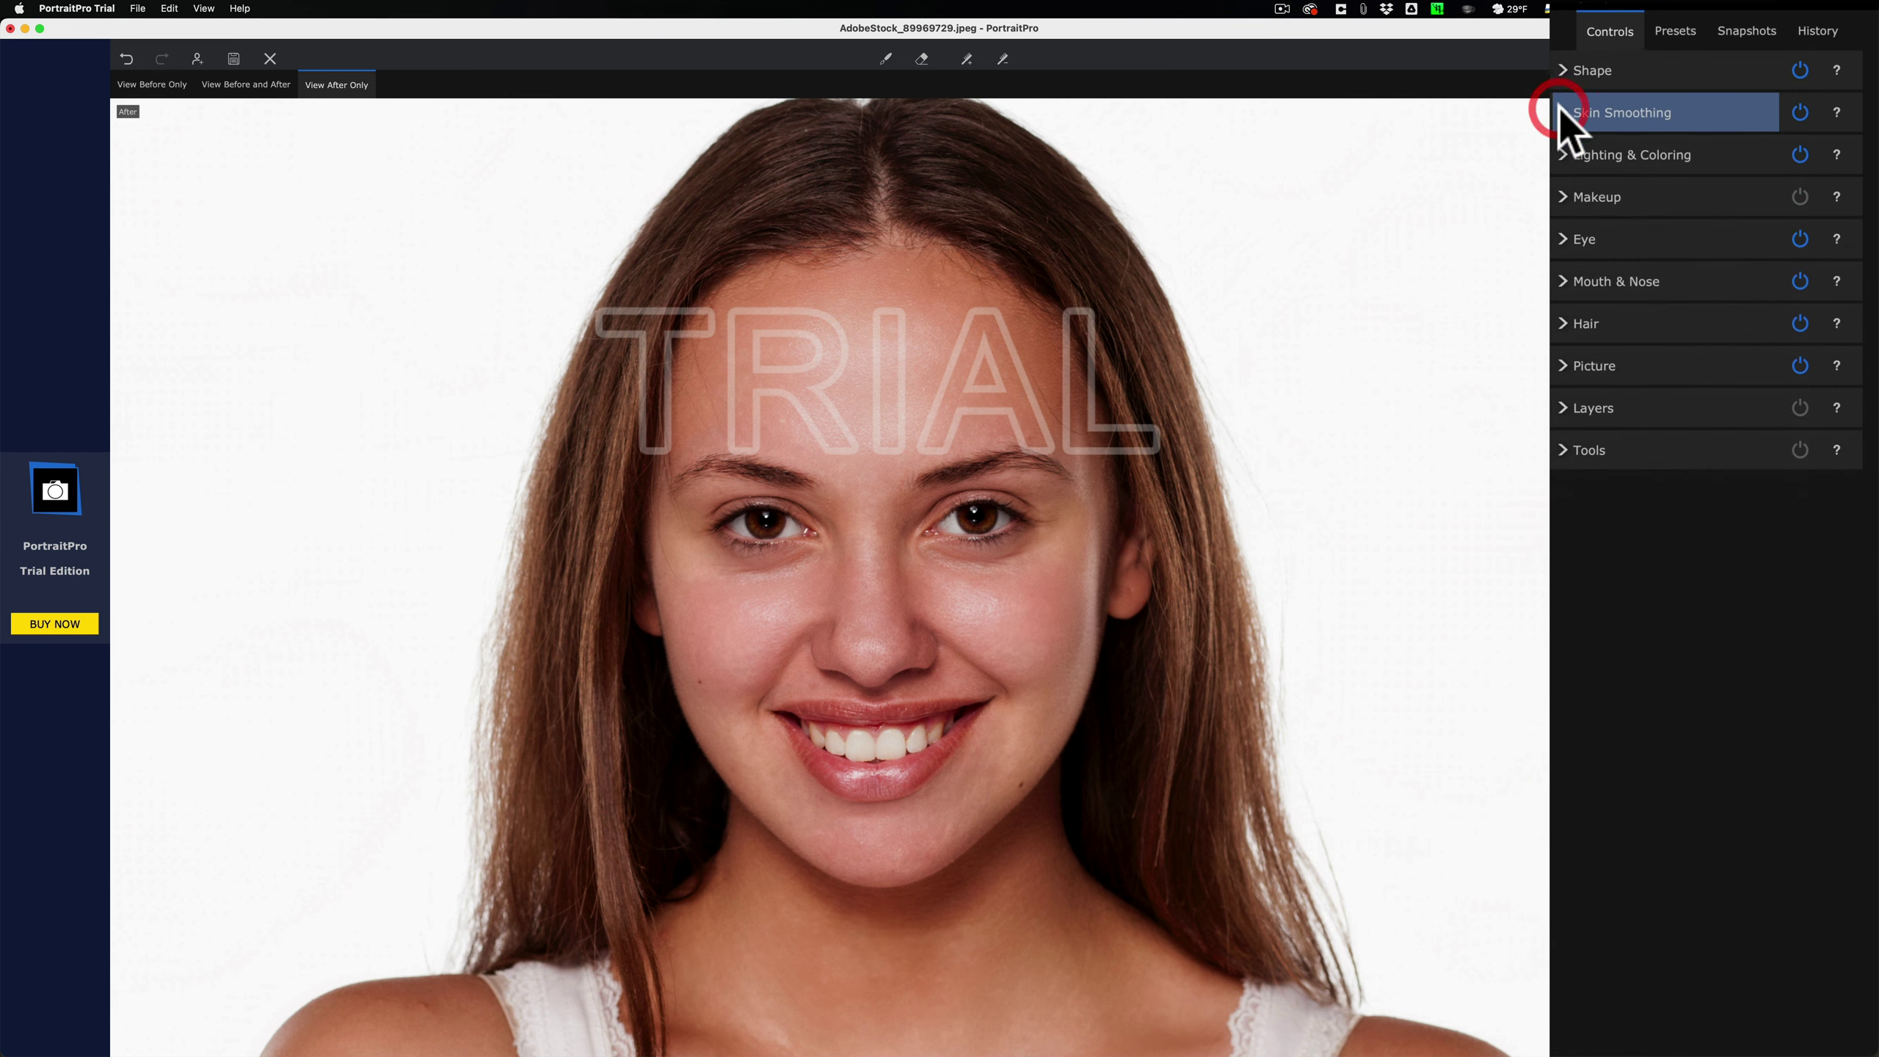
Step: Lower the Lighting & Coloring Master Fade slightly and try different vertical and horizontal light directions, leaving the light nearly centered
left_click(1558, 152)
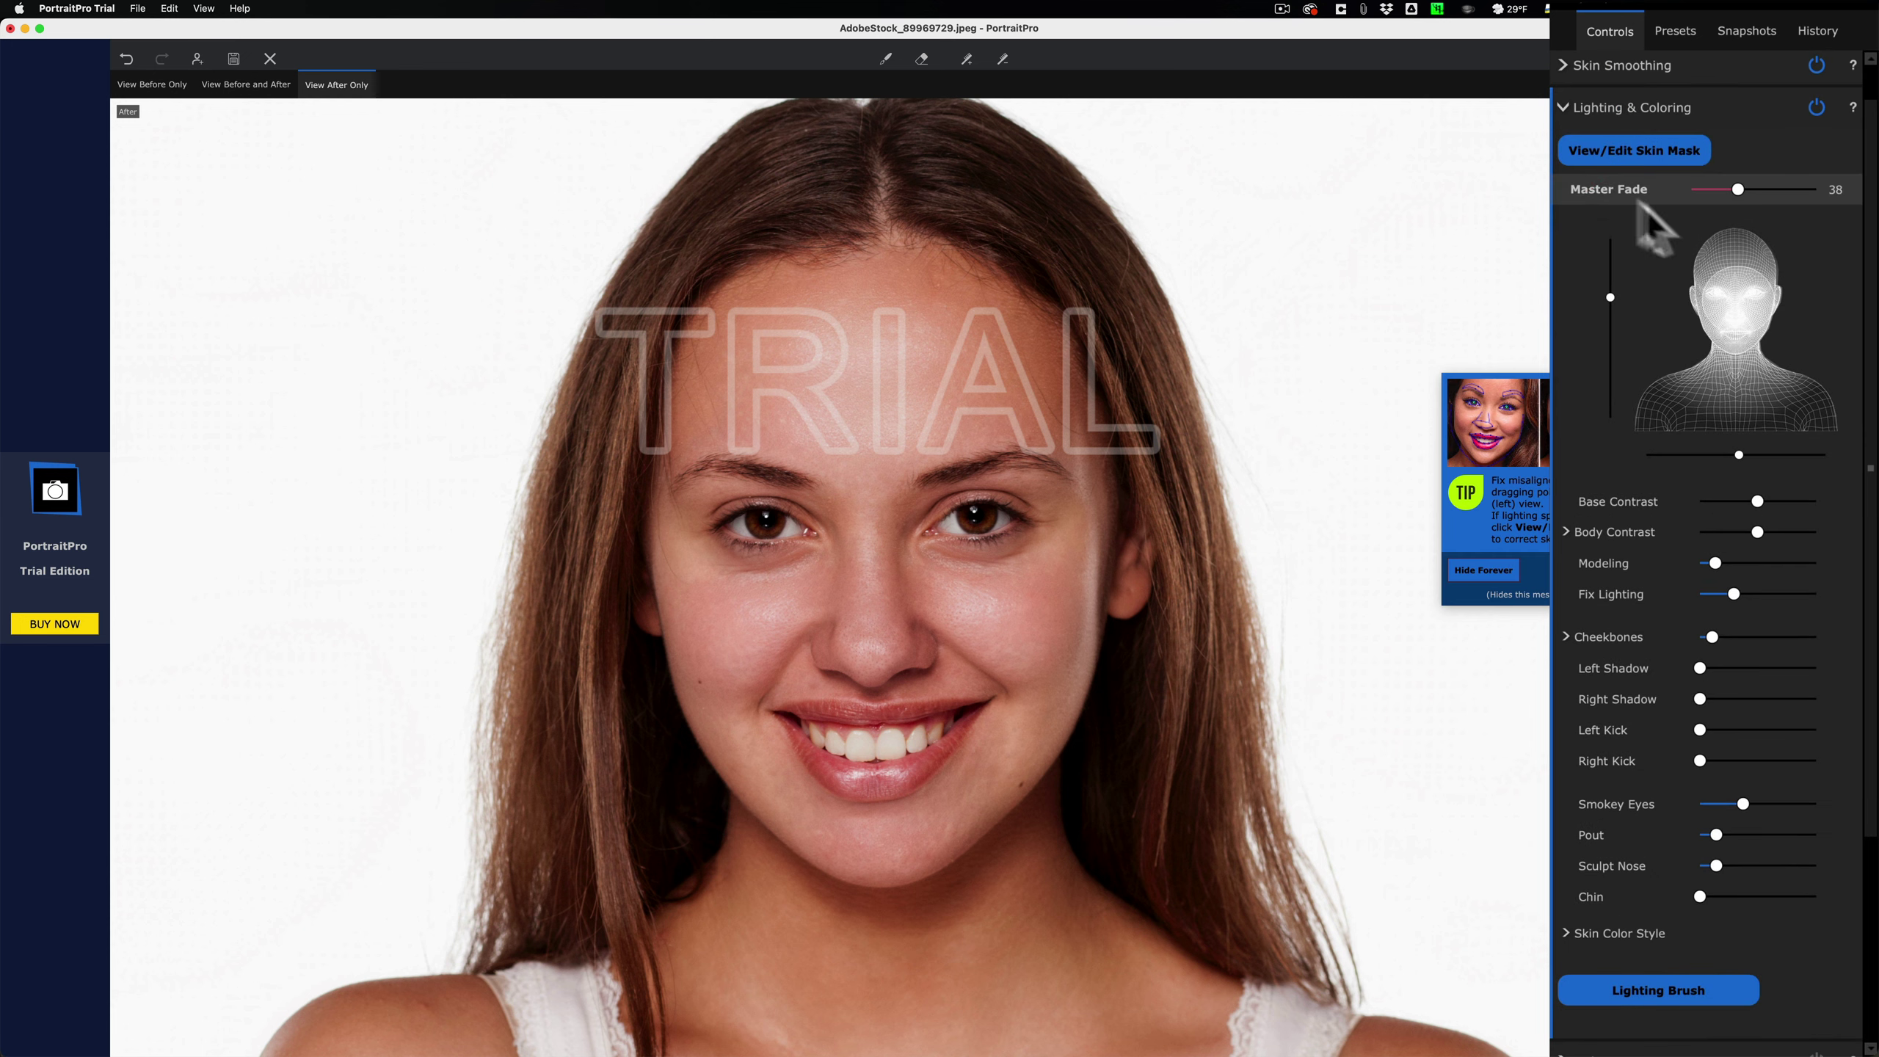
left_click_drag(1734, 303, 1754, 191)
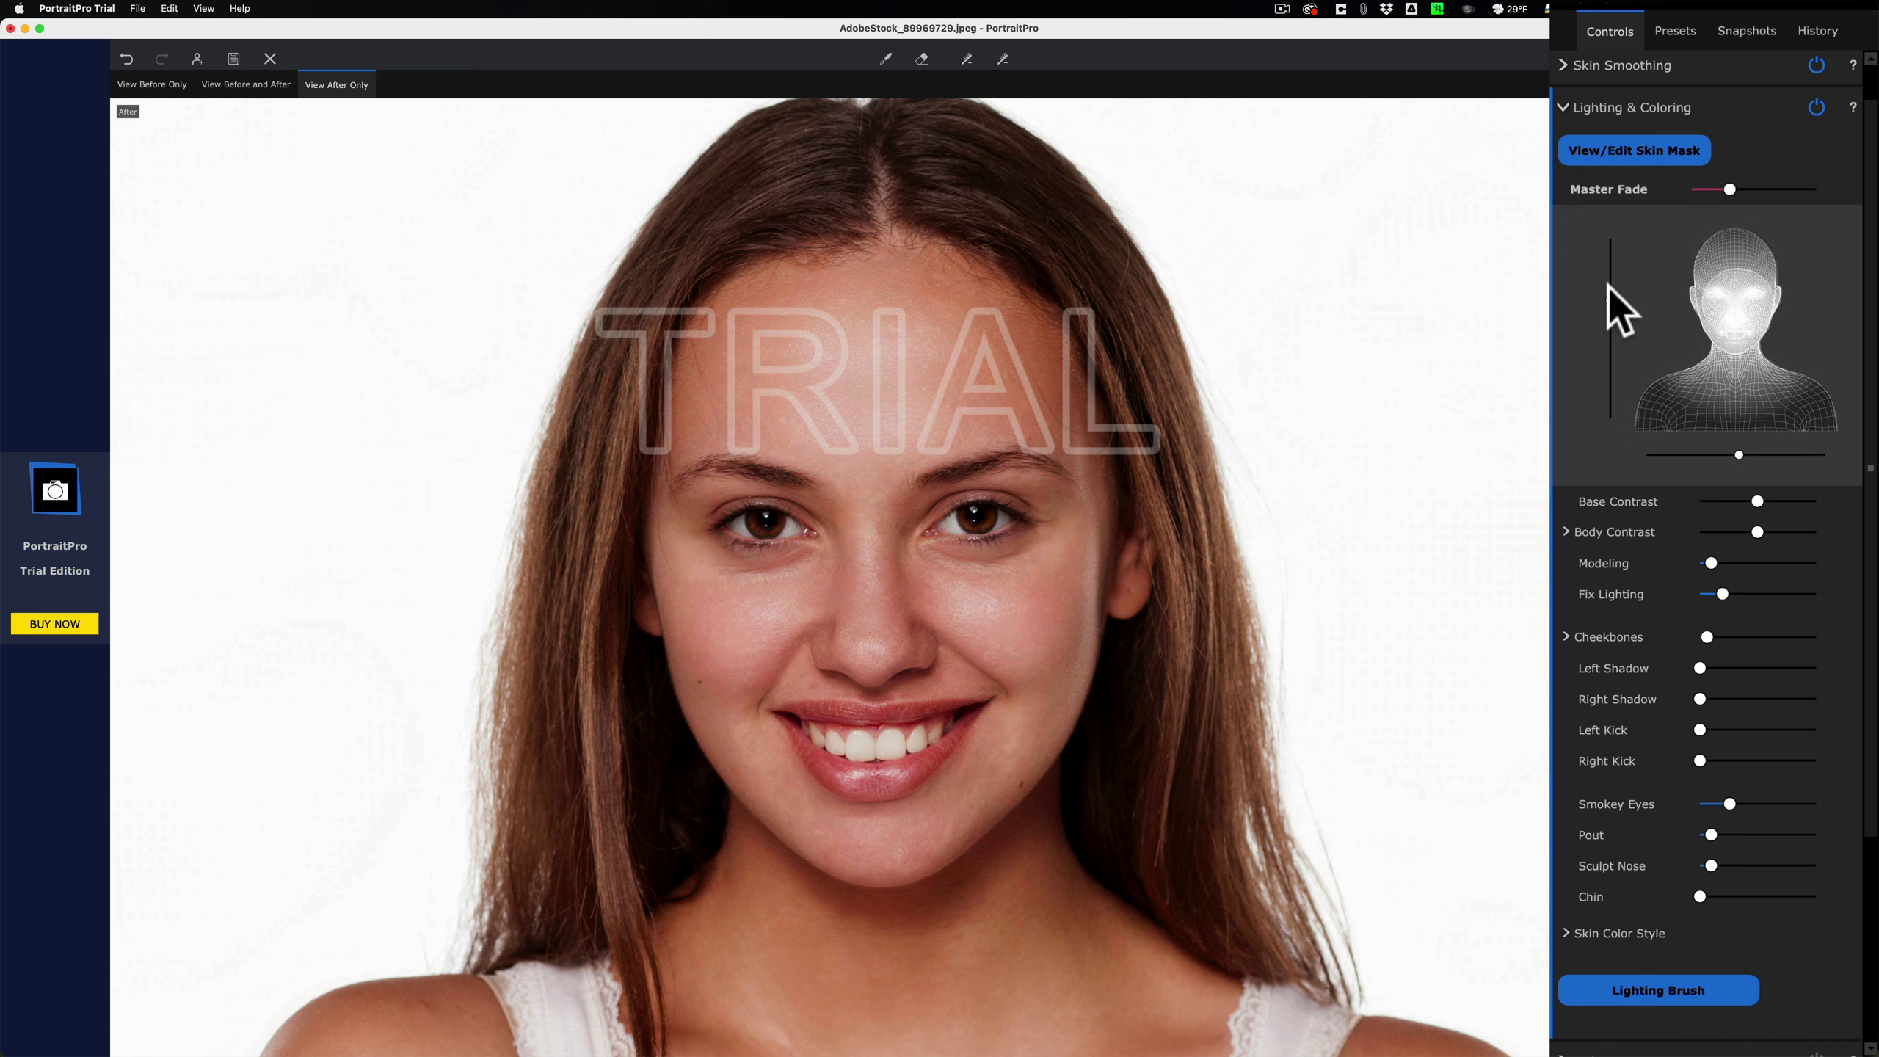
mouse_move(1739, 453)
left_mouse_down()
mouse_move(1810, 452)
mouse_move(1631, 457)
mouse_move(1733, 458)
left_mouse_up()
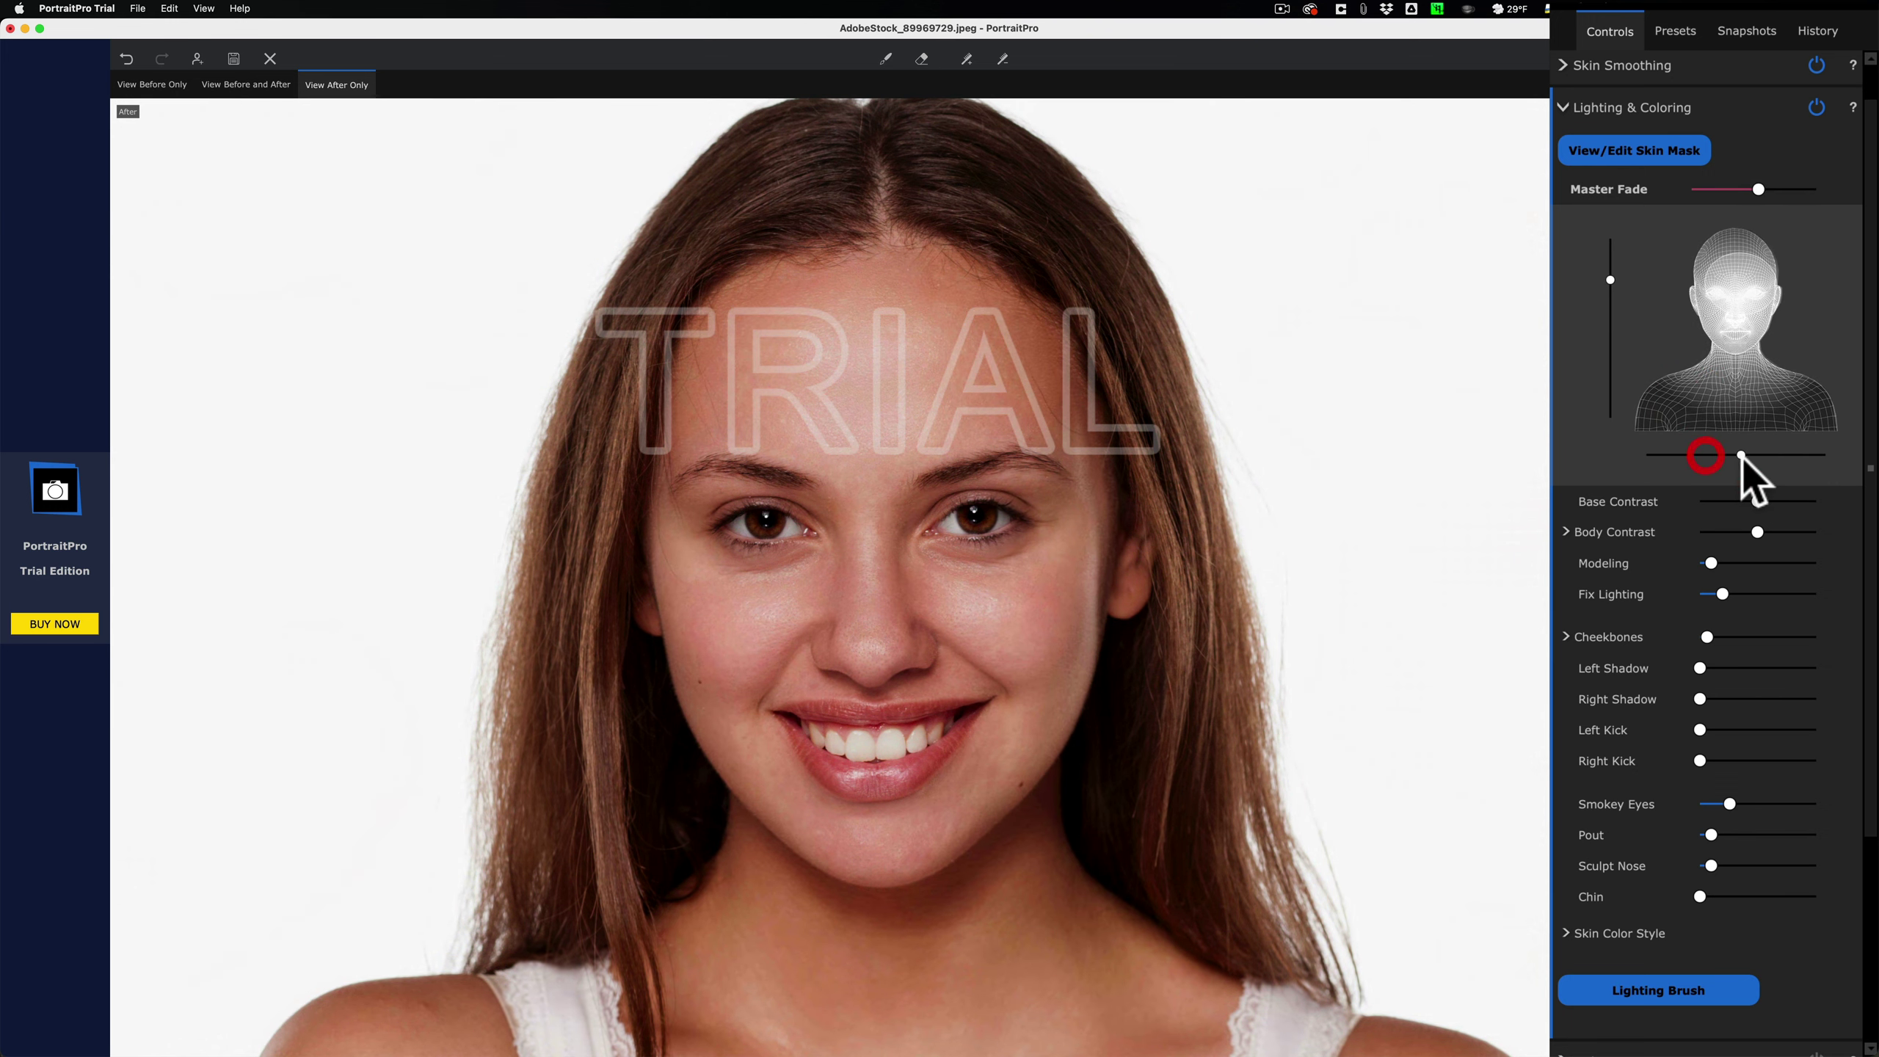
left_click_drag(1741, 408, 1732, 296)
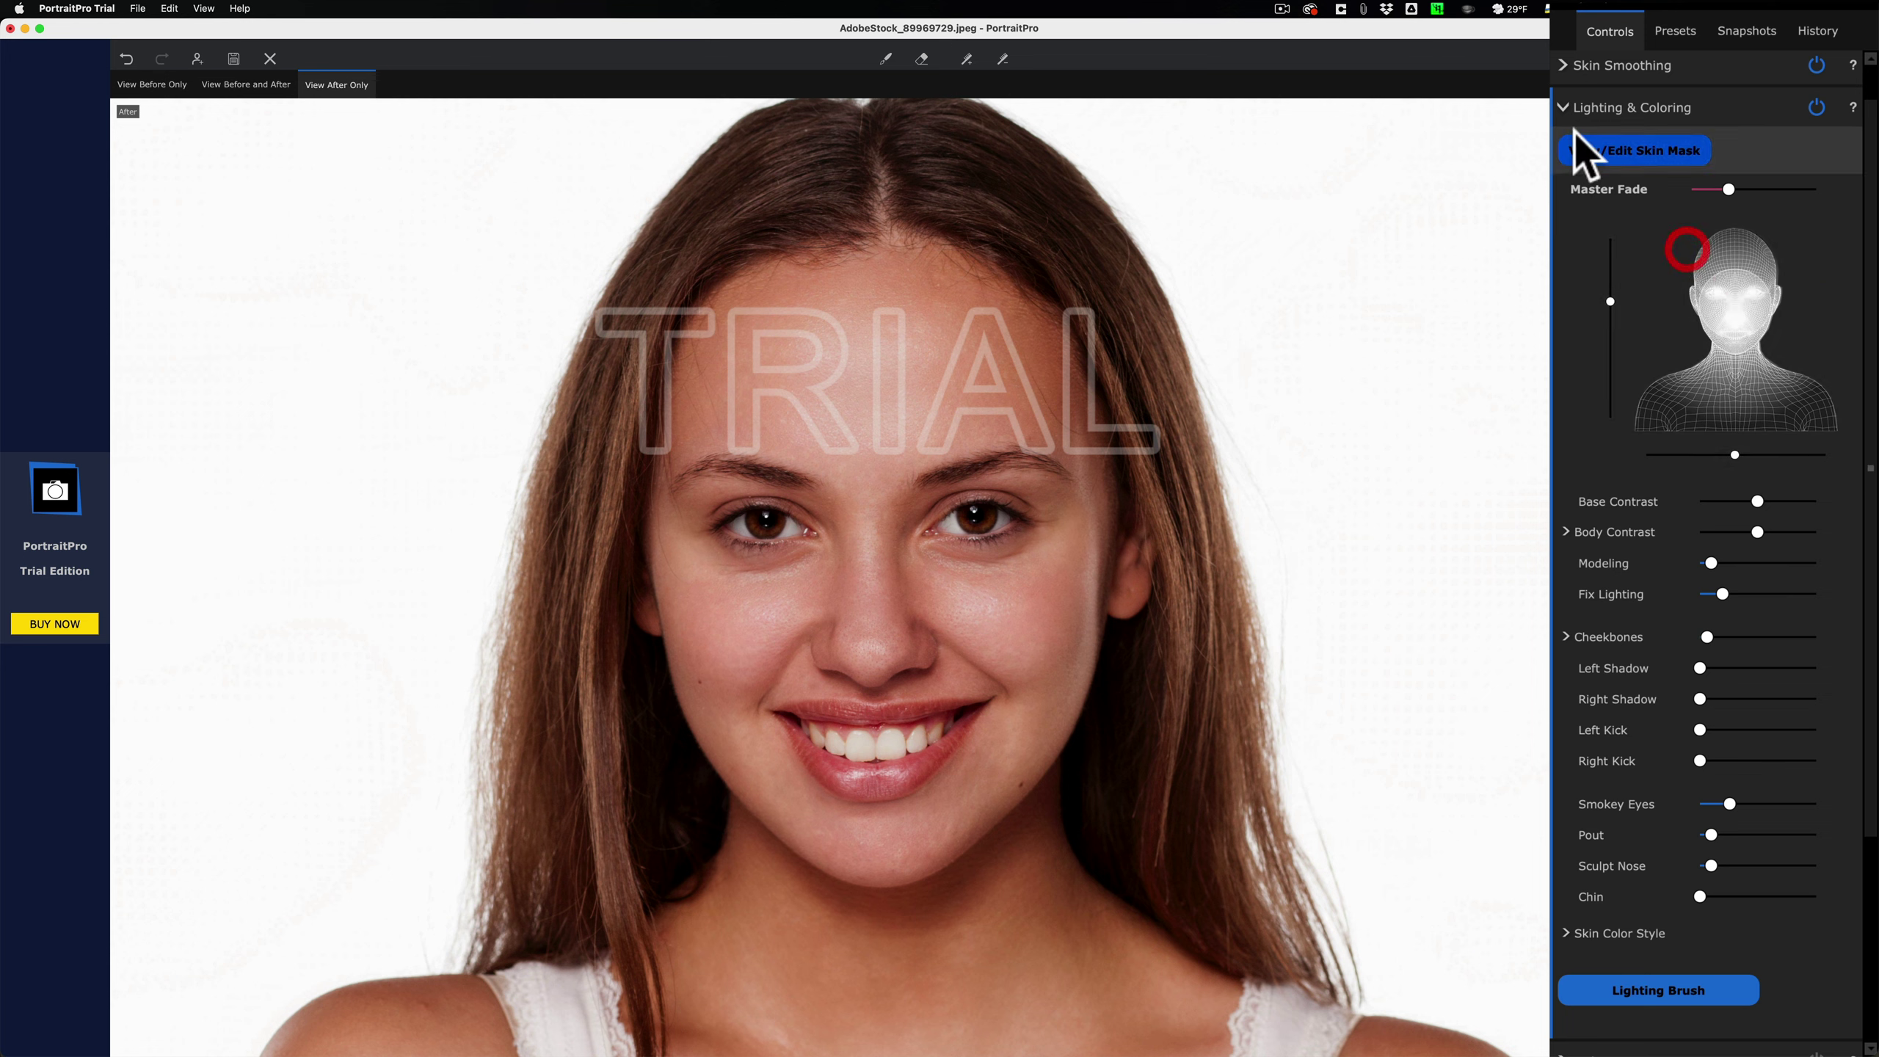
left_click(1562, 108)
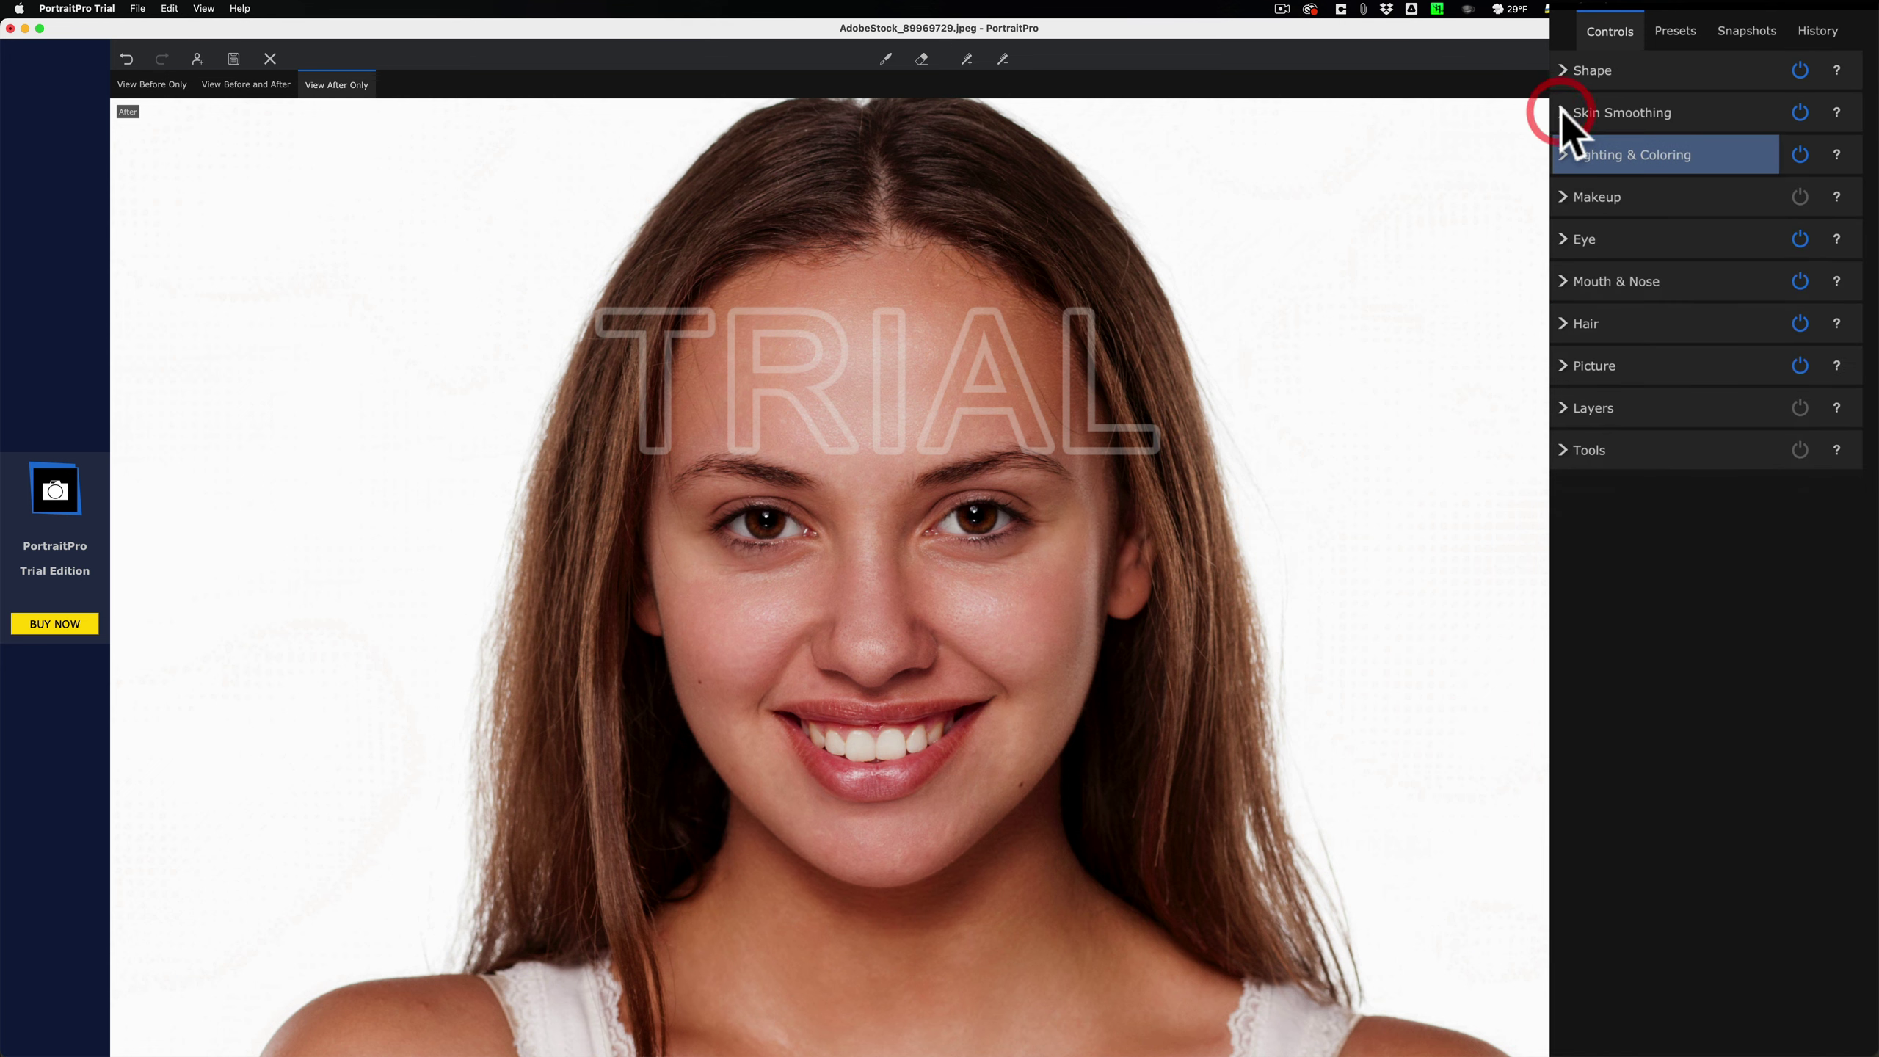
Step: Try the Makeup Master Fade and Eyebrow Pencil adjustments, and switch the Makeup section back off
left_click(1561, 194)
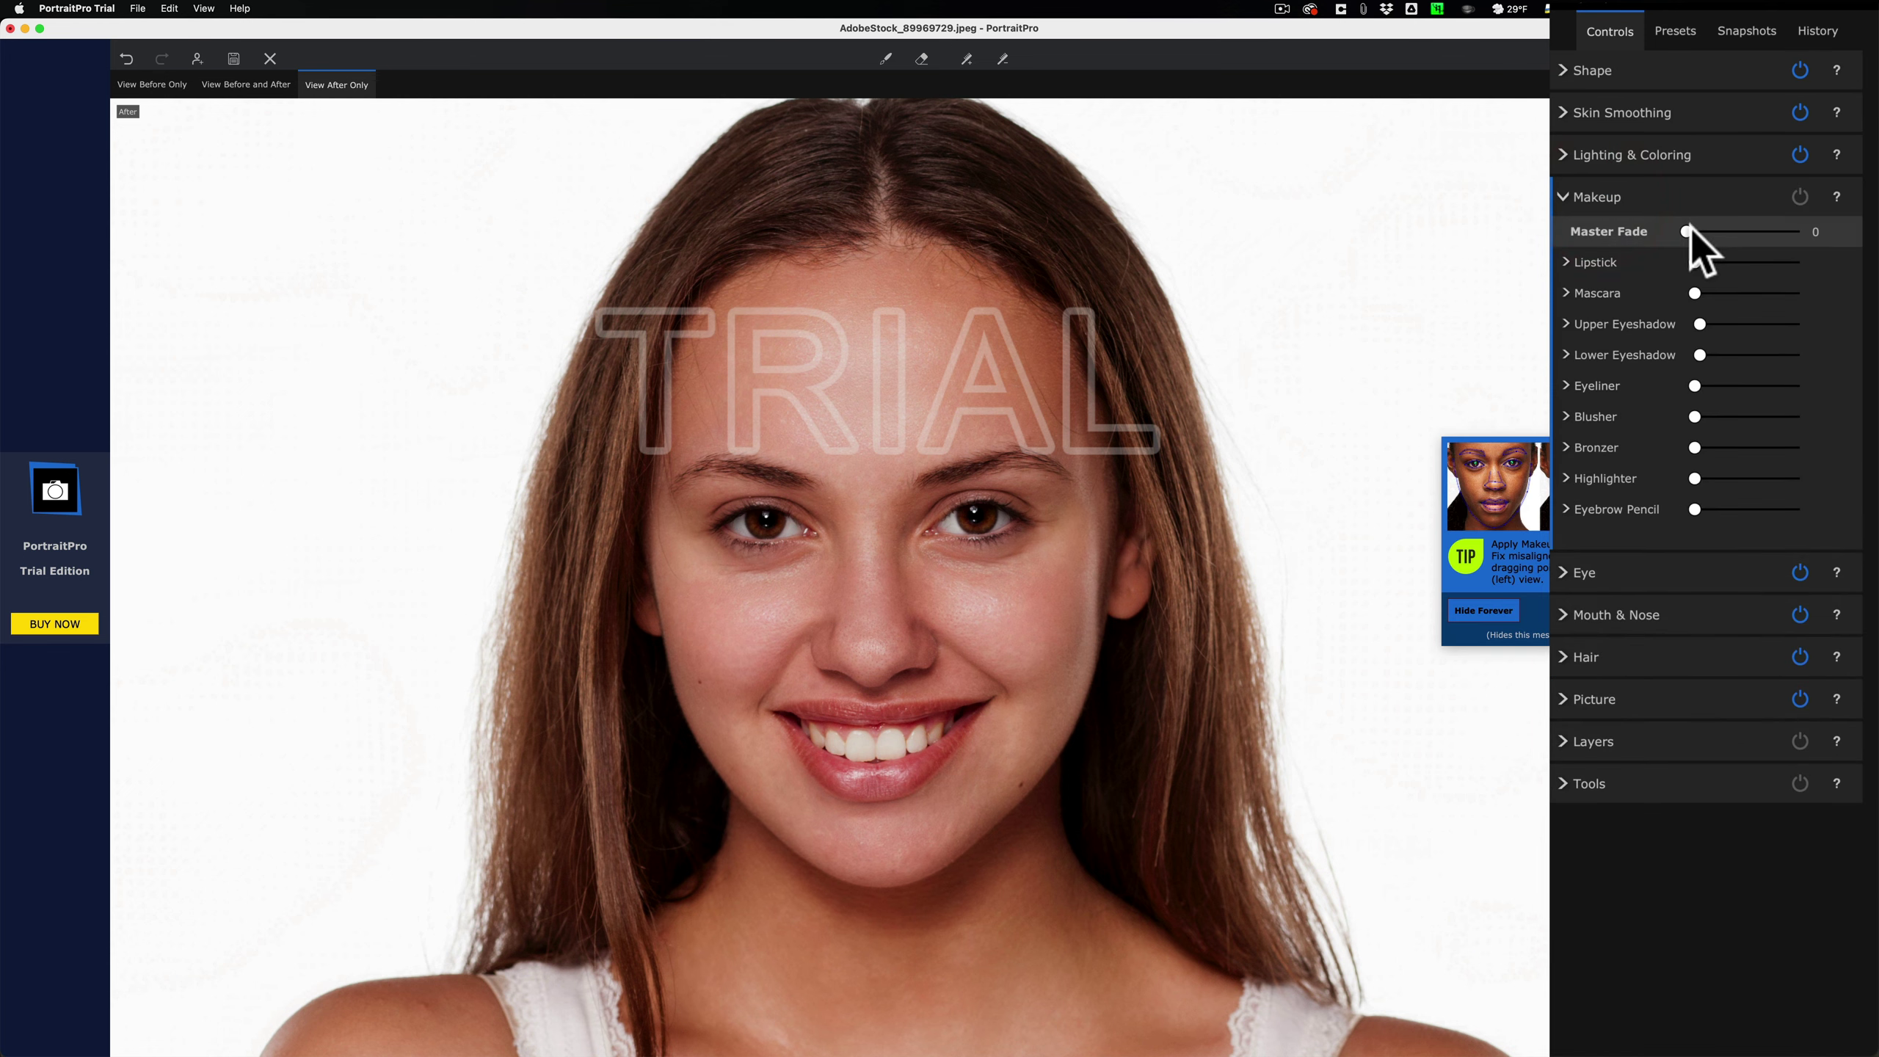
mouse_move(1688, 232)
left_mouse_down()
mouse_move(1876, 263)
mouse_move(1853, 242)
mouse_move(1669, 230)
left_mouse_up()
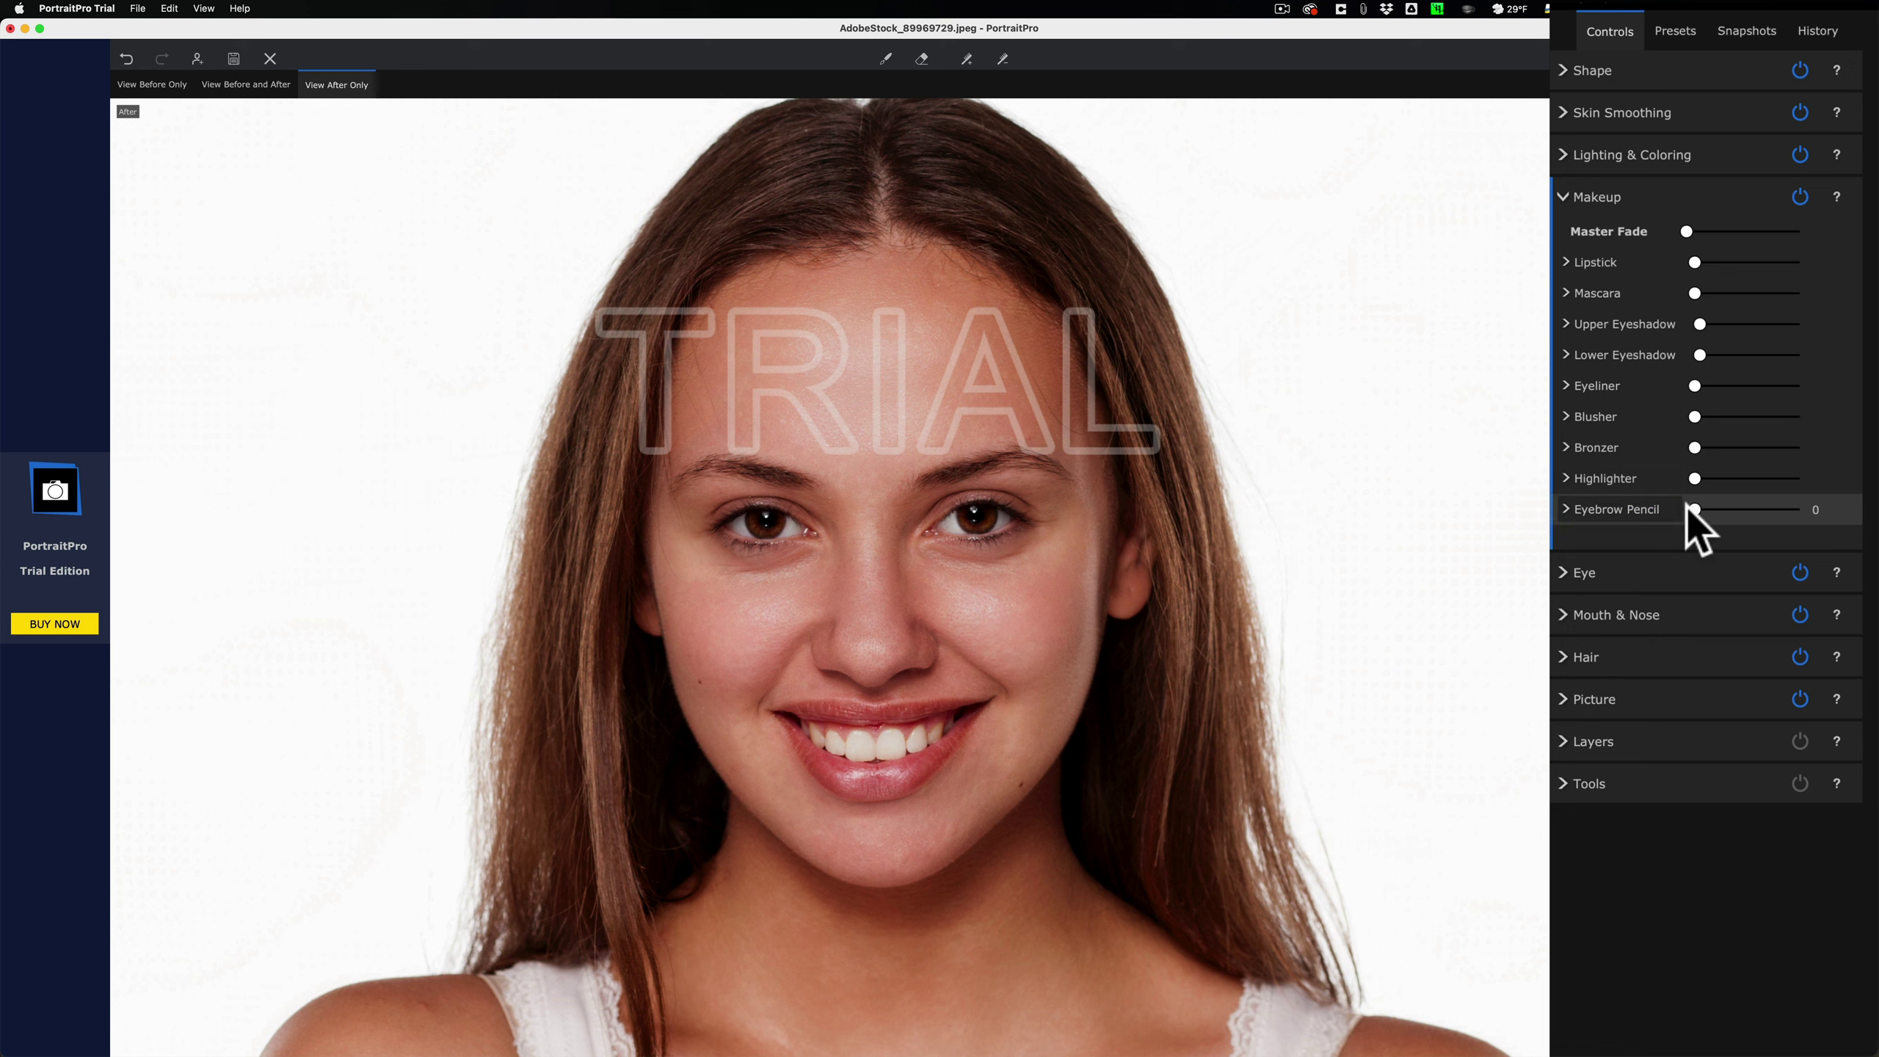
left_click_drag(1692, 509, 1825, 515)
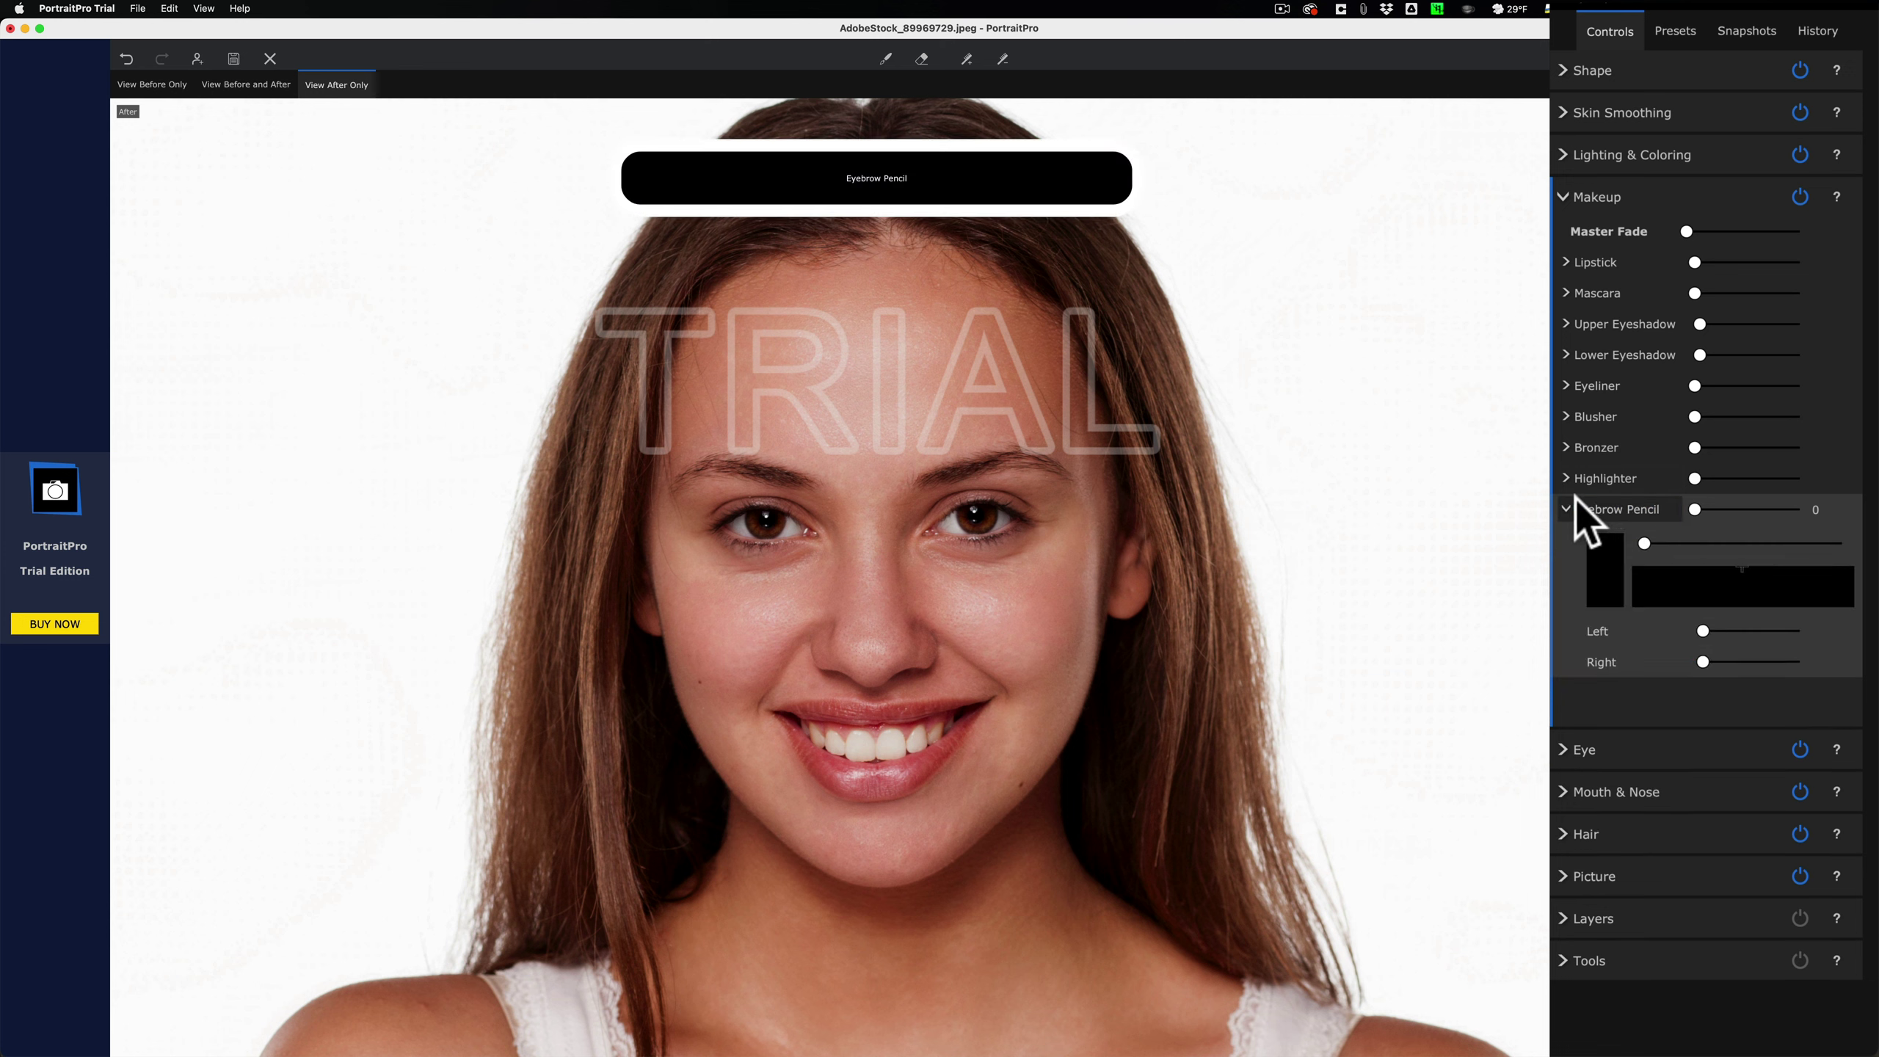
double_click(1605, 500)
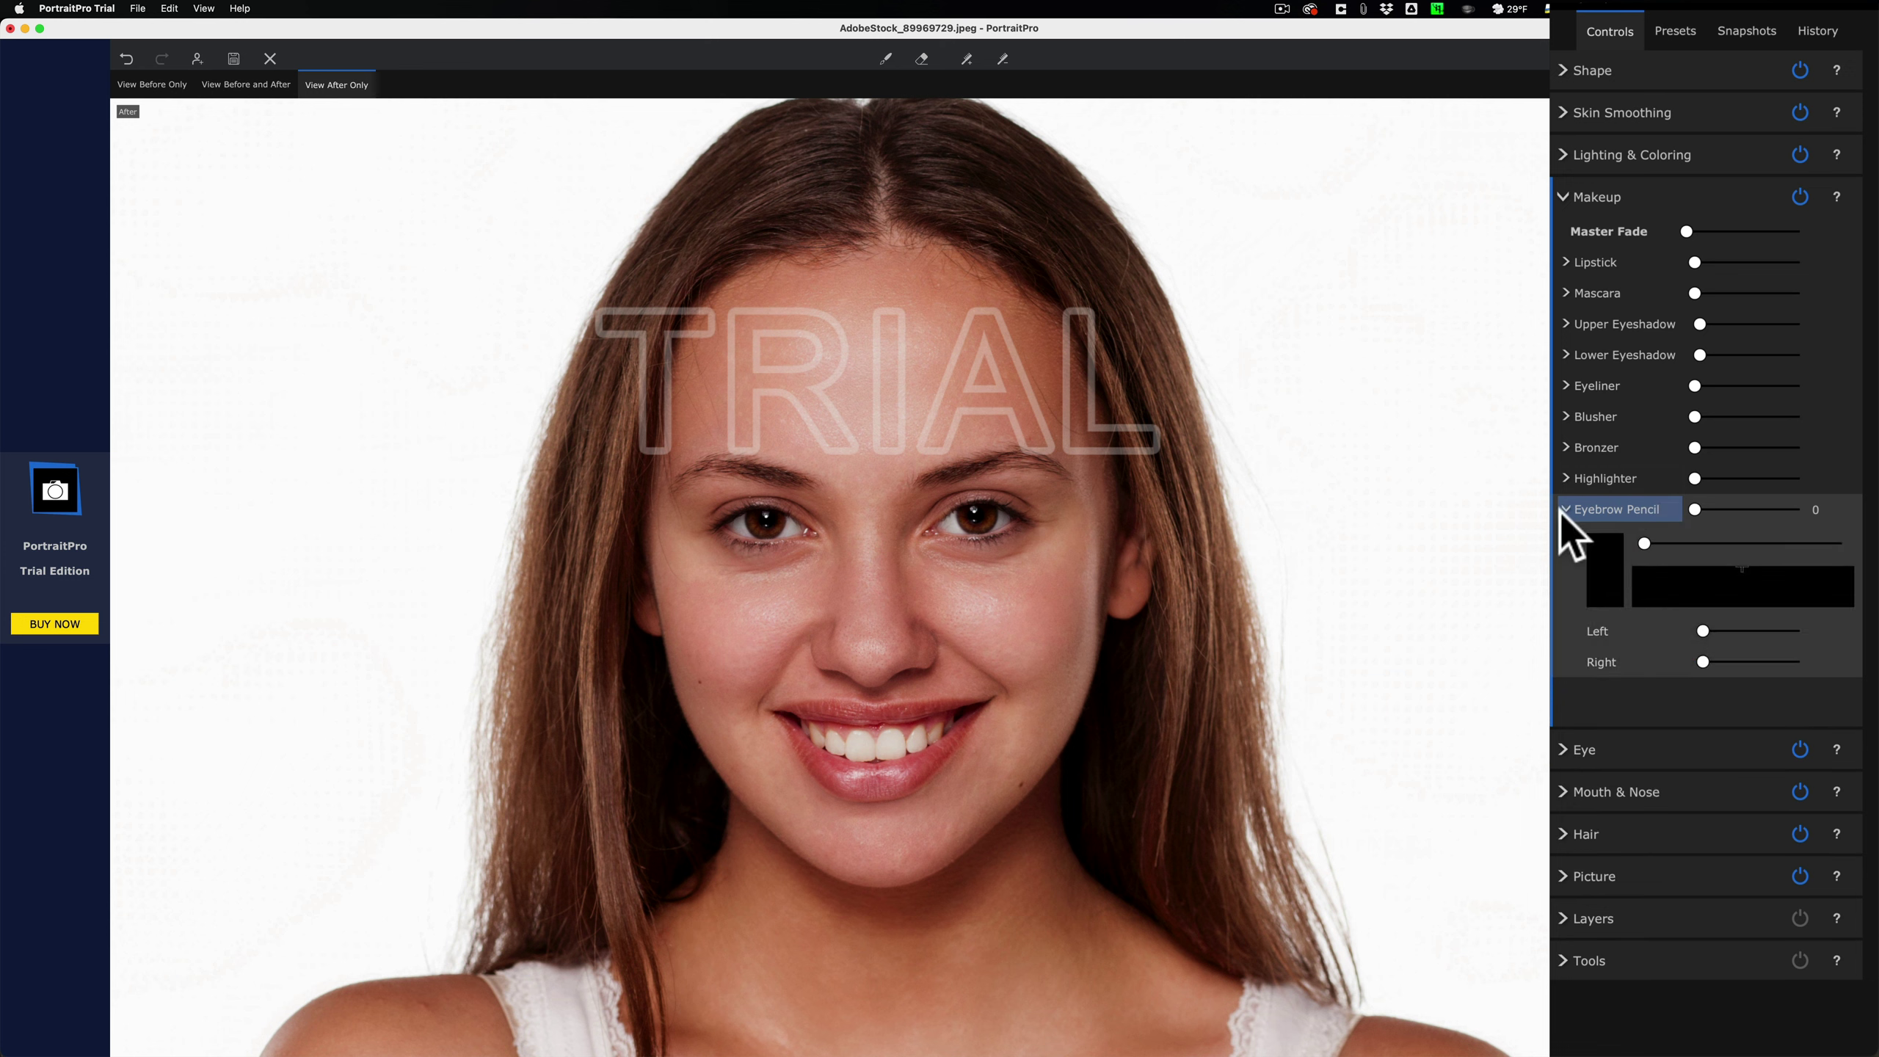
left_click(1563, 511)
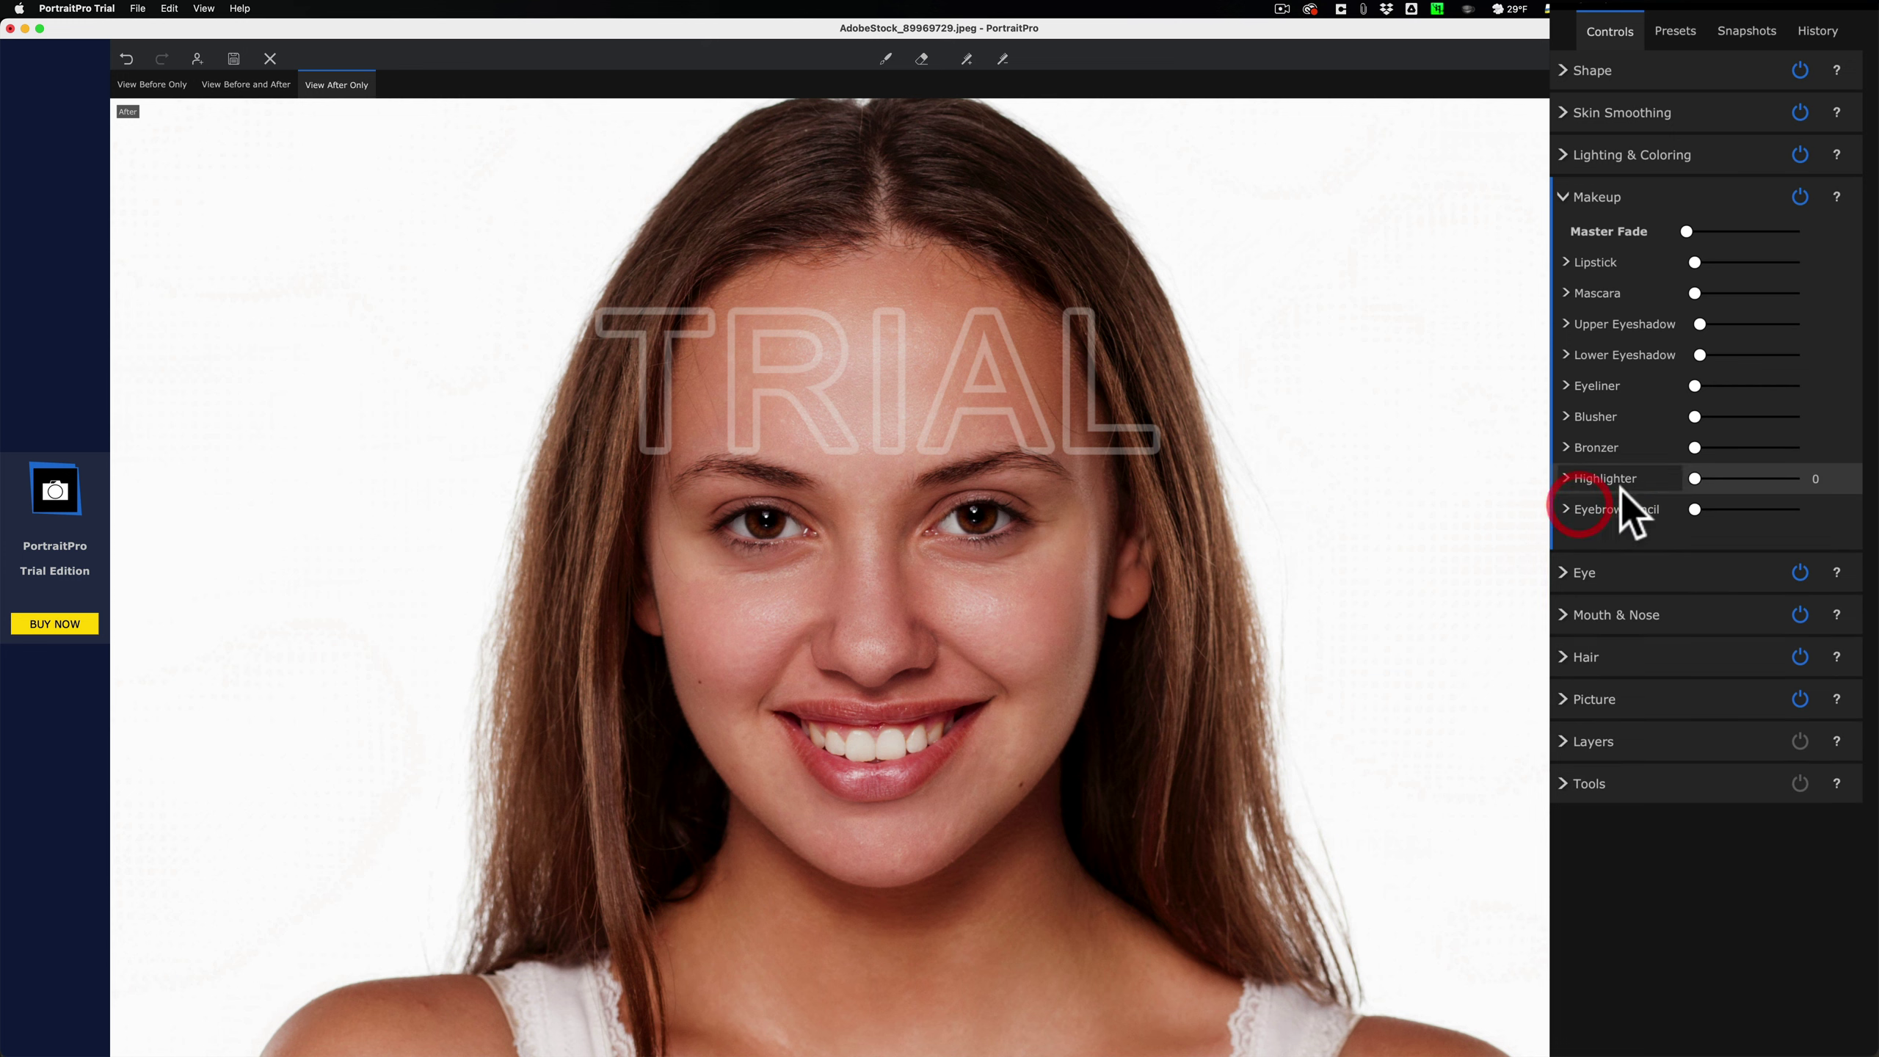
left_click(1560, 194)
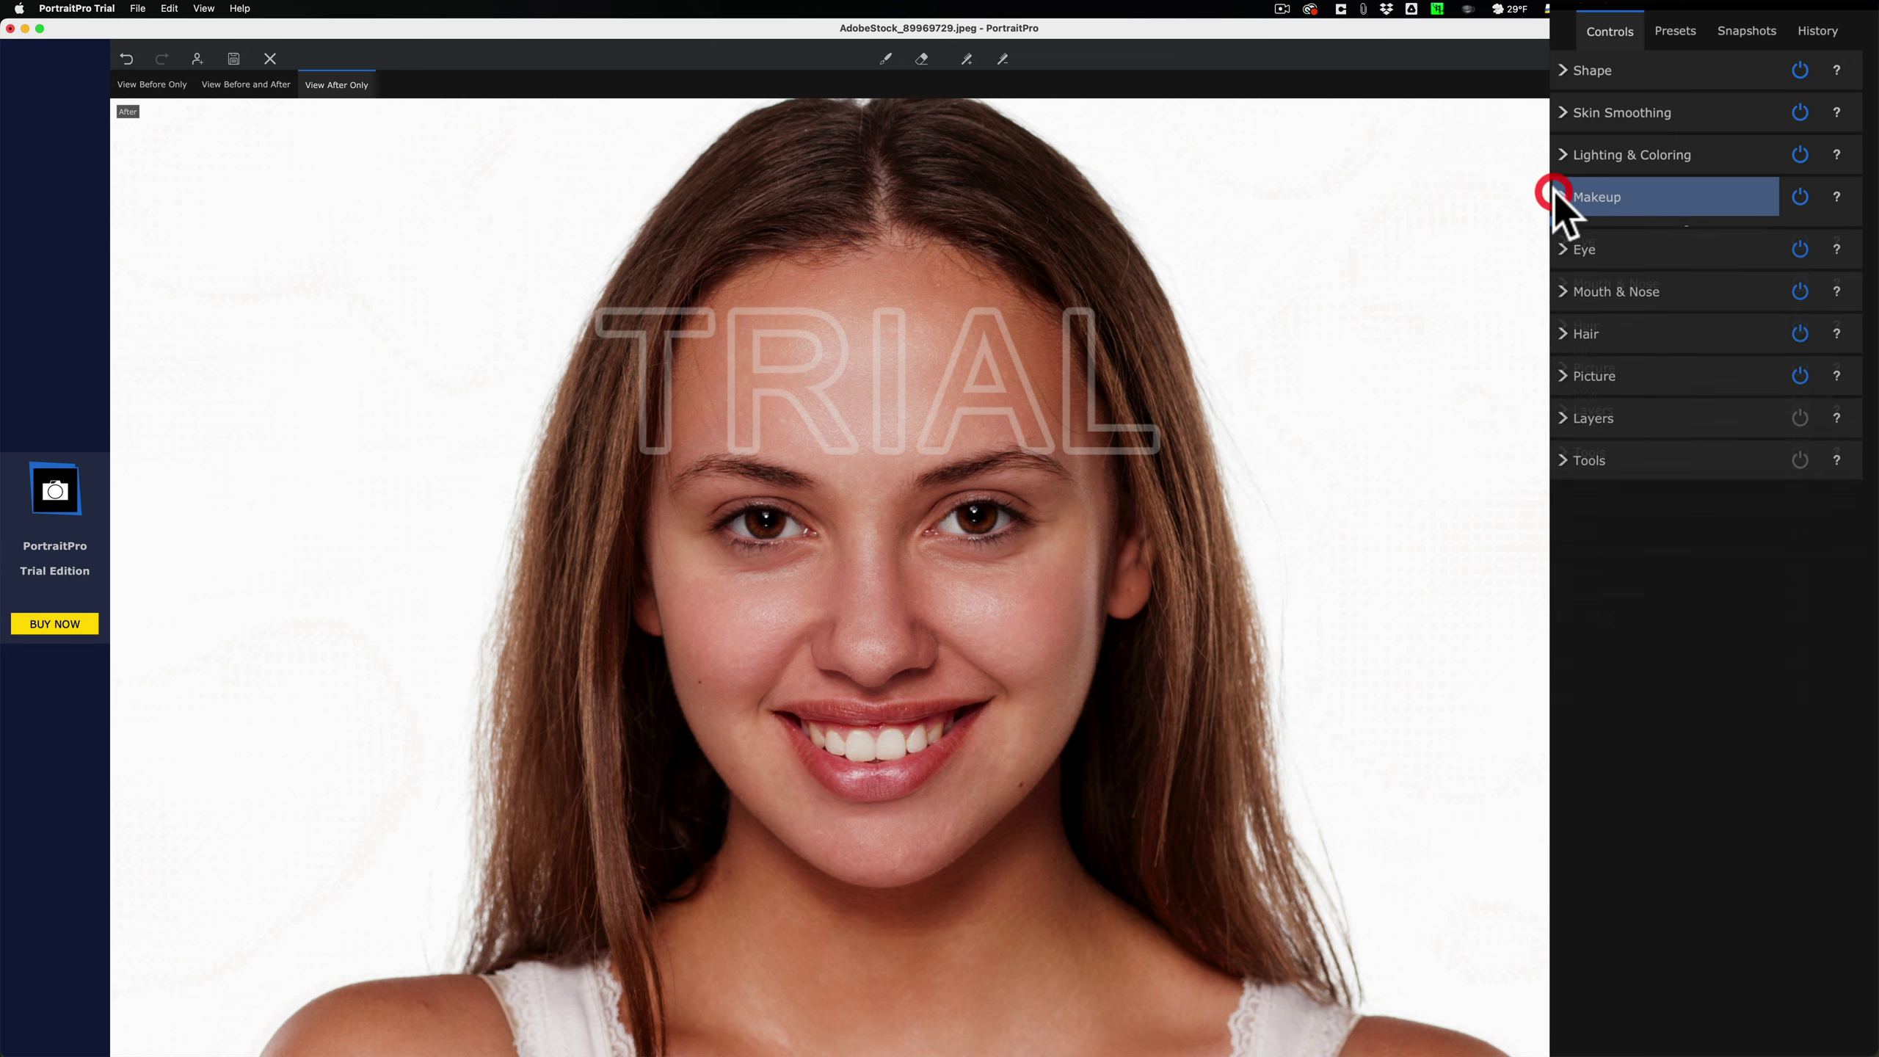
left_click(1798, 194)
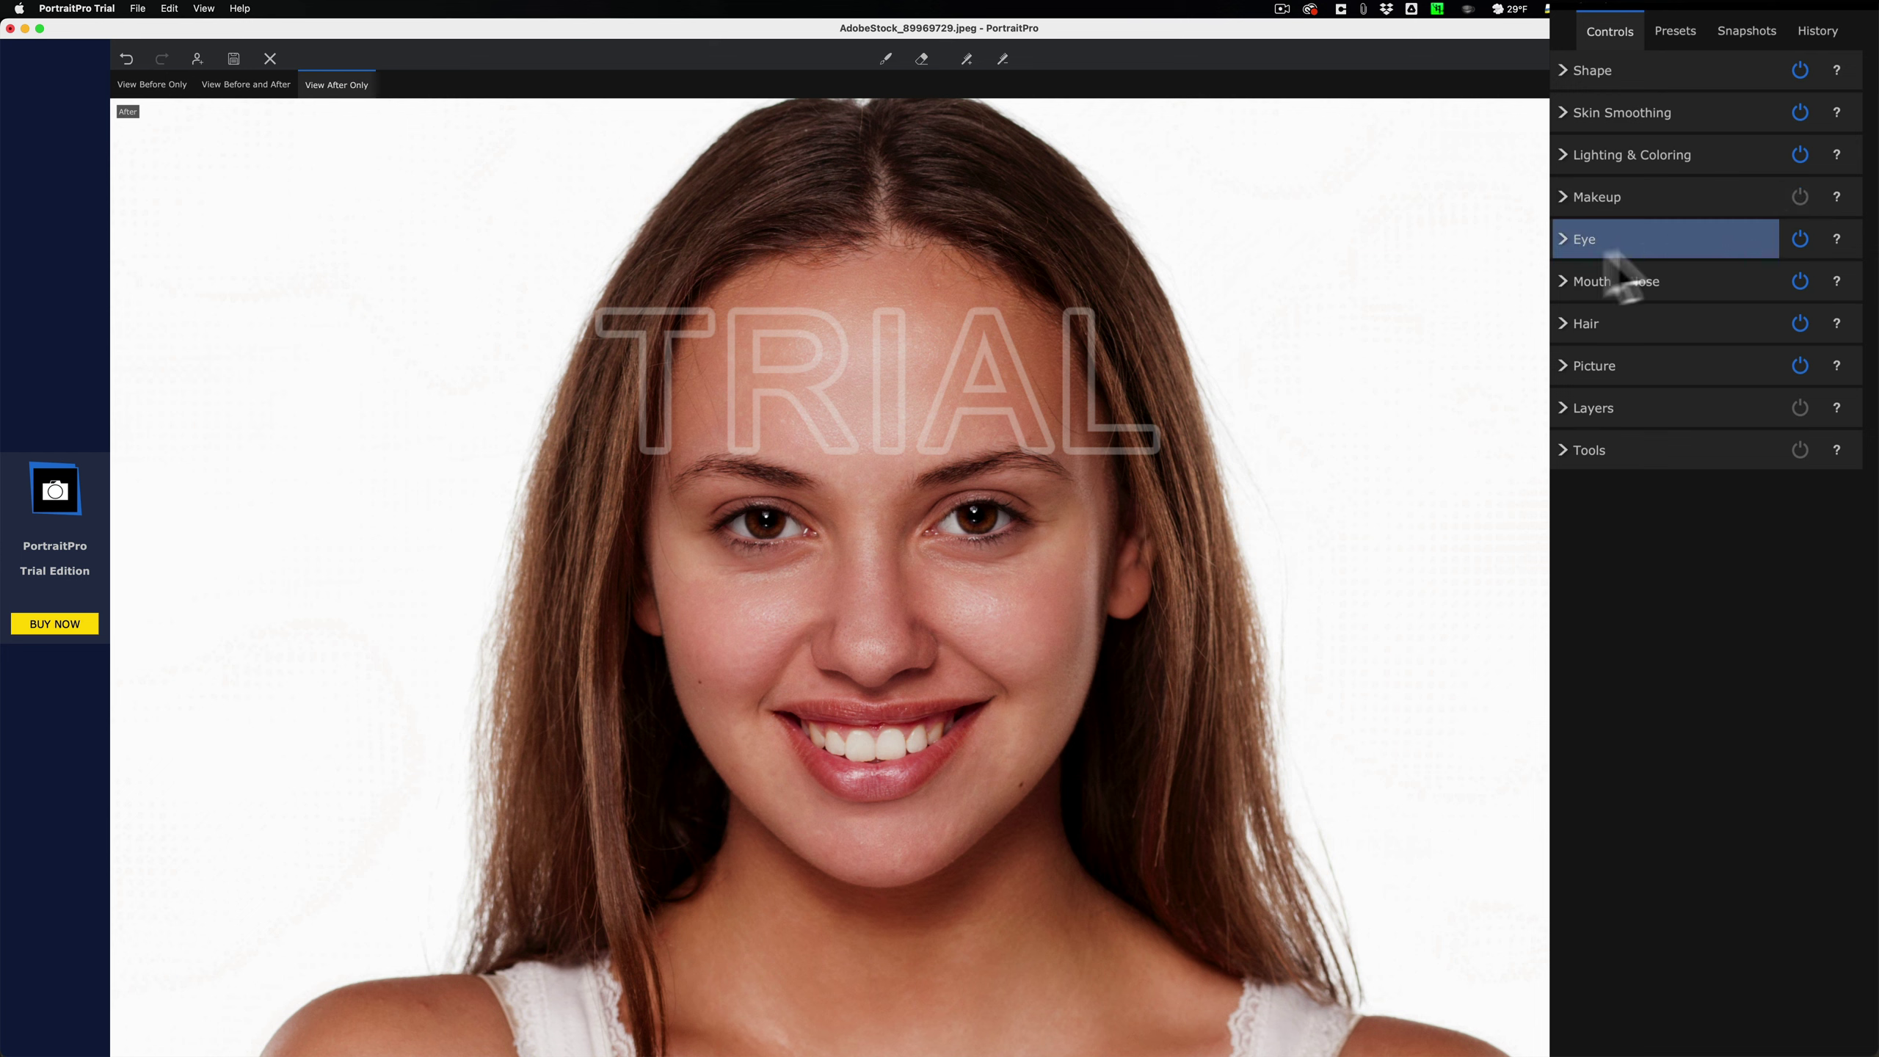
Step: Raise the Eye section's Master Fade to 75, and check the individual Whiten Eyes and Clean Eyes options
left_click(1556, 234)
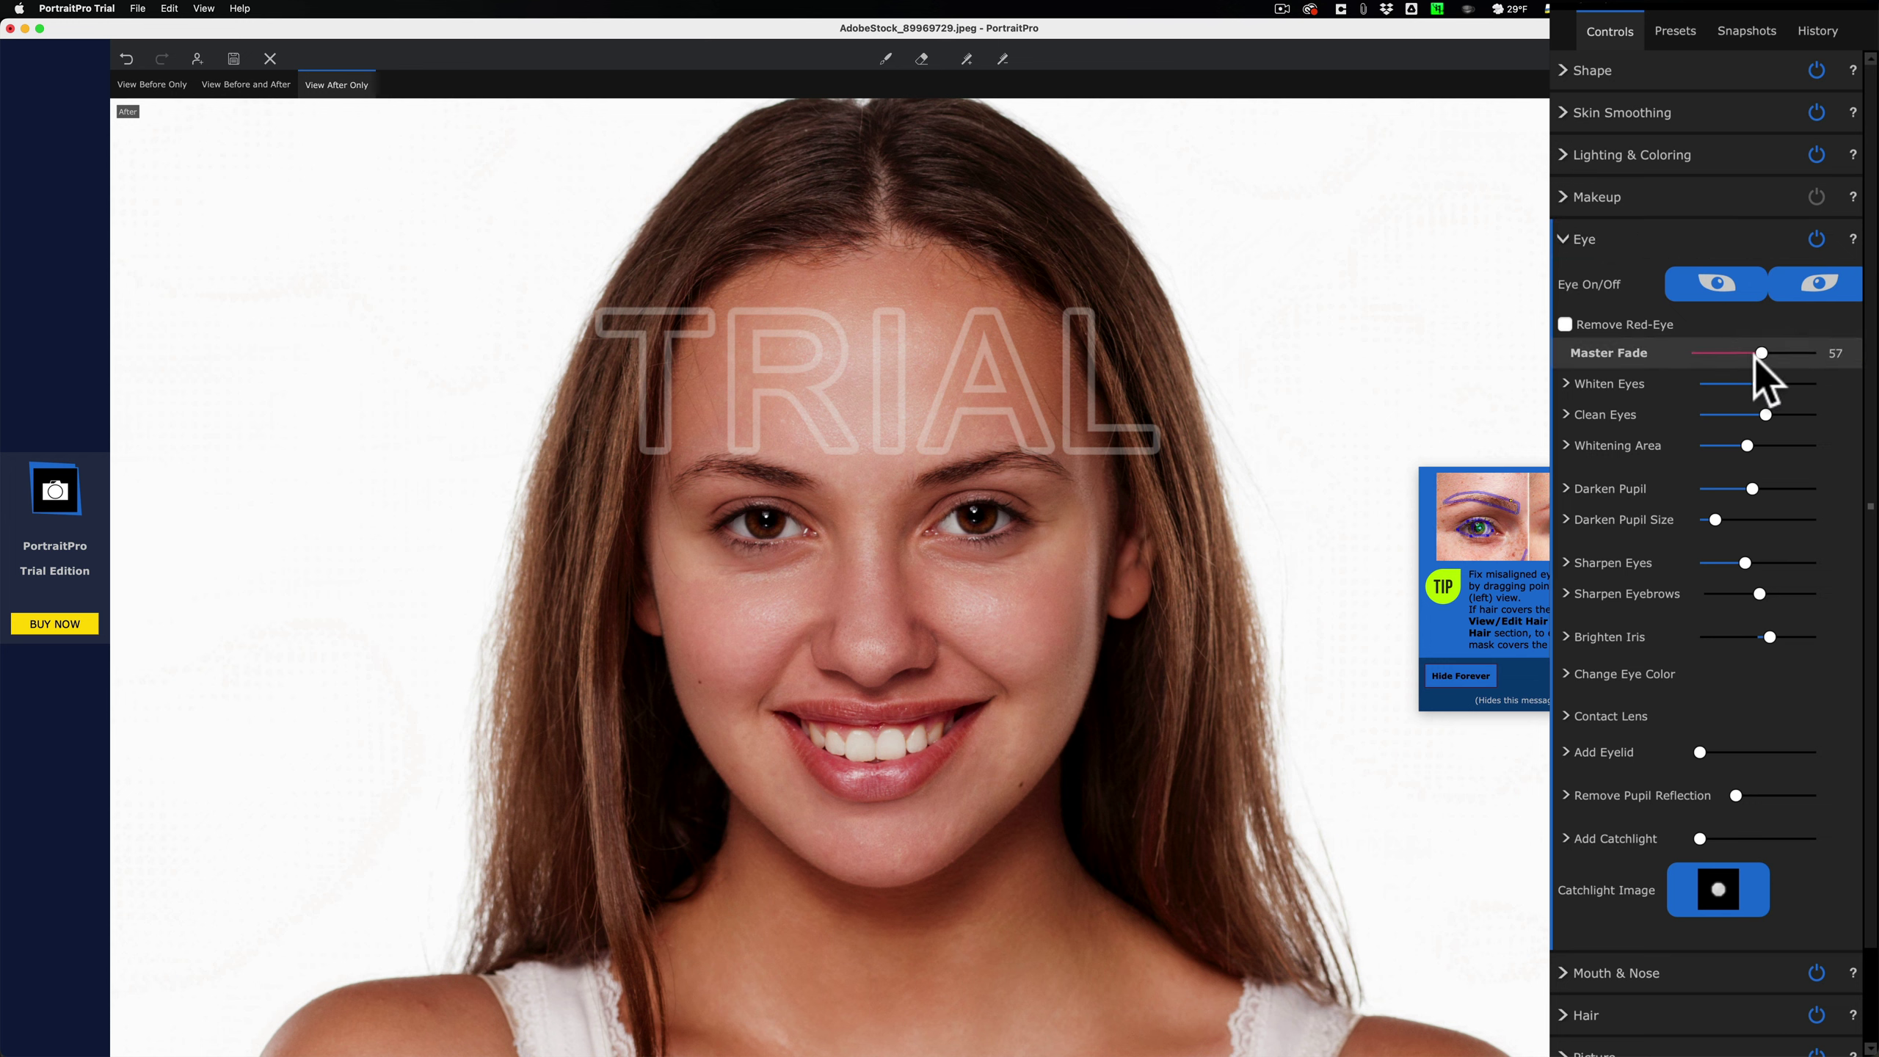
mouse_move(1761, 354)
left_mouse_down()
mouse_move(1824, 353)
mouse_move(1688, 348)
mouse_move(1823, 351)
mouse_move(1783, 348)
left_mouse_up()
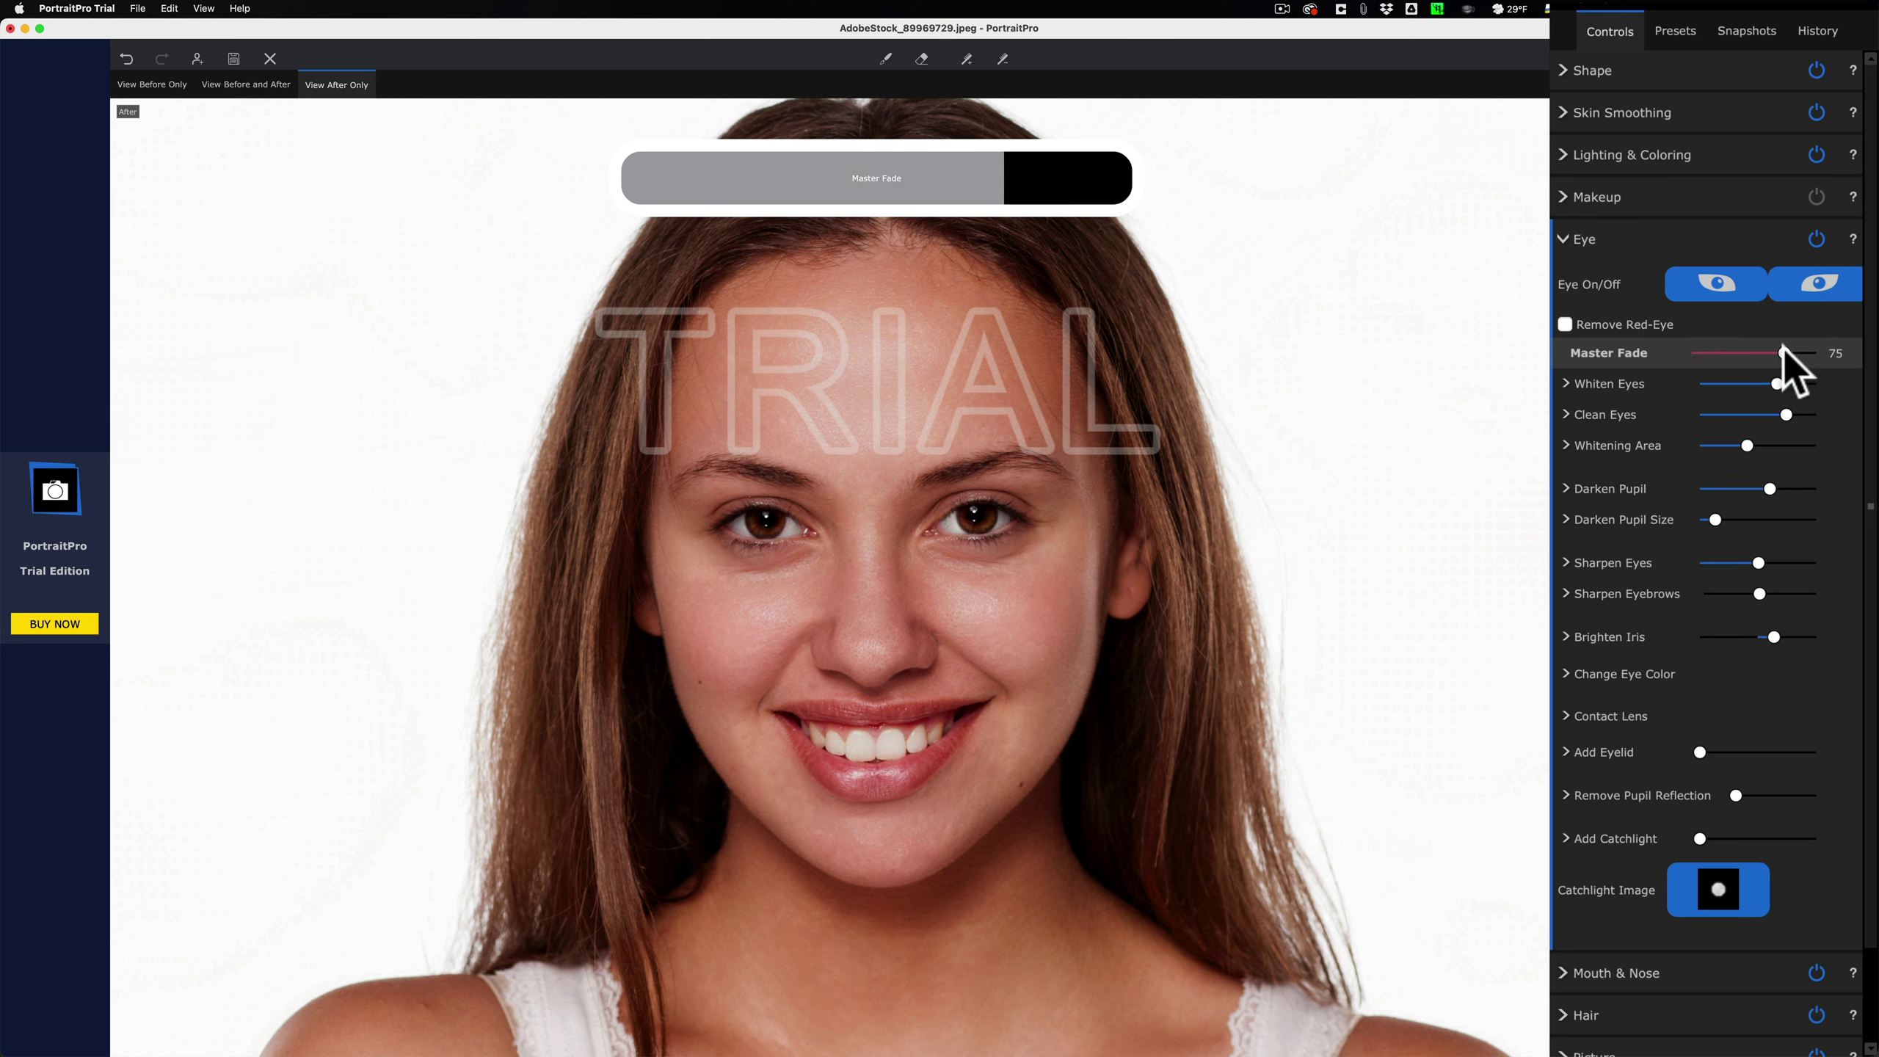
left_click(1566, 382)
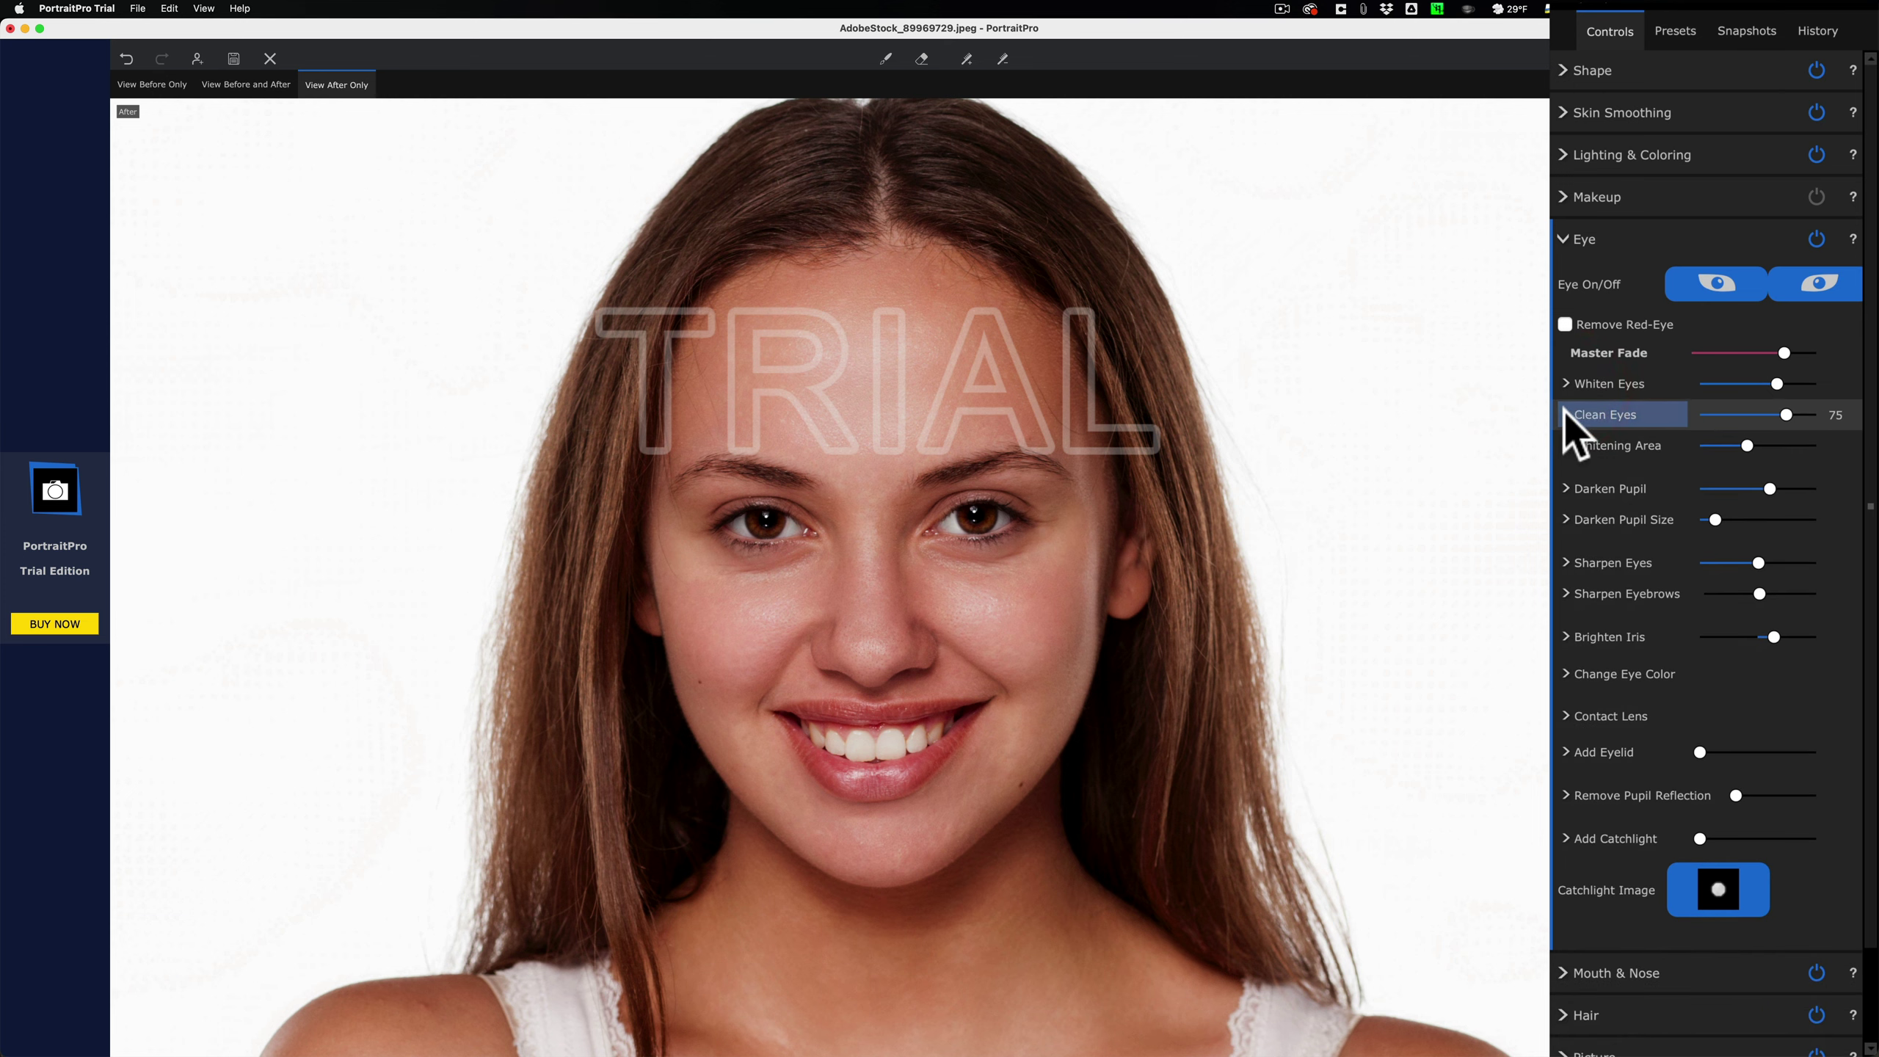
left_click(1566, 415)
left_click(1565, 416)
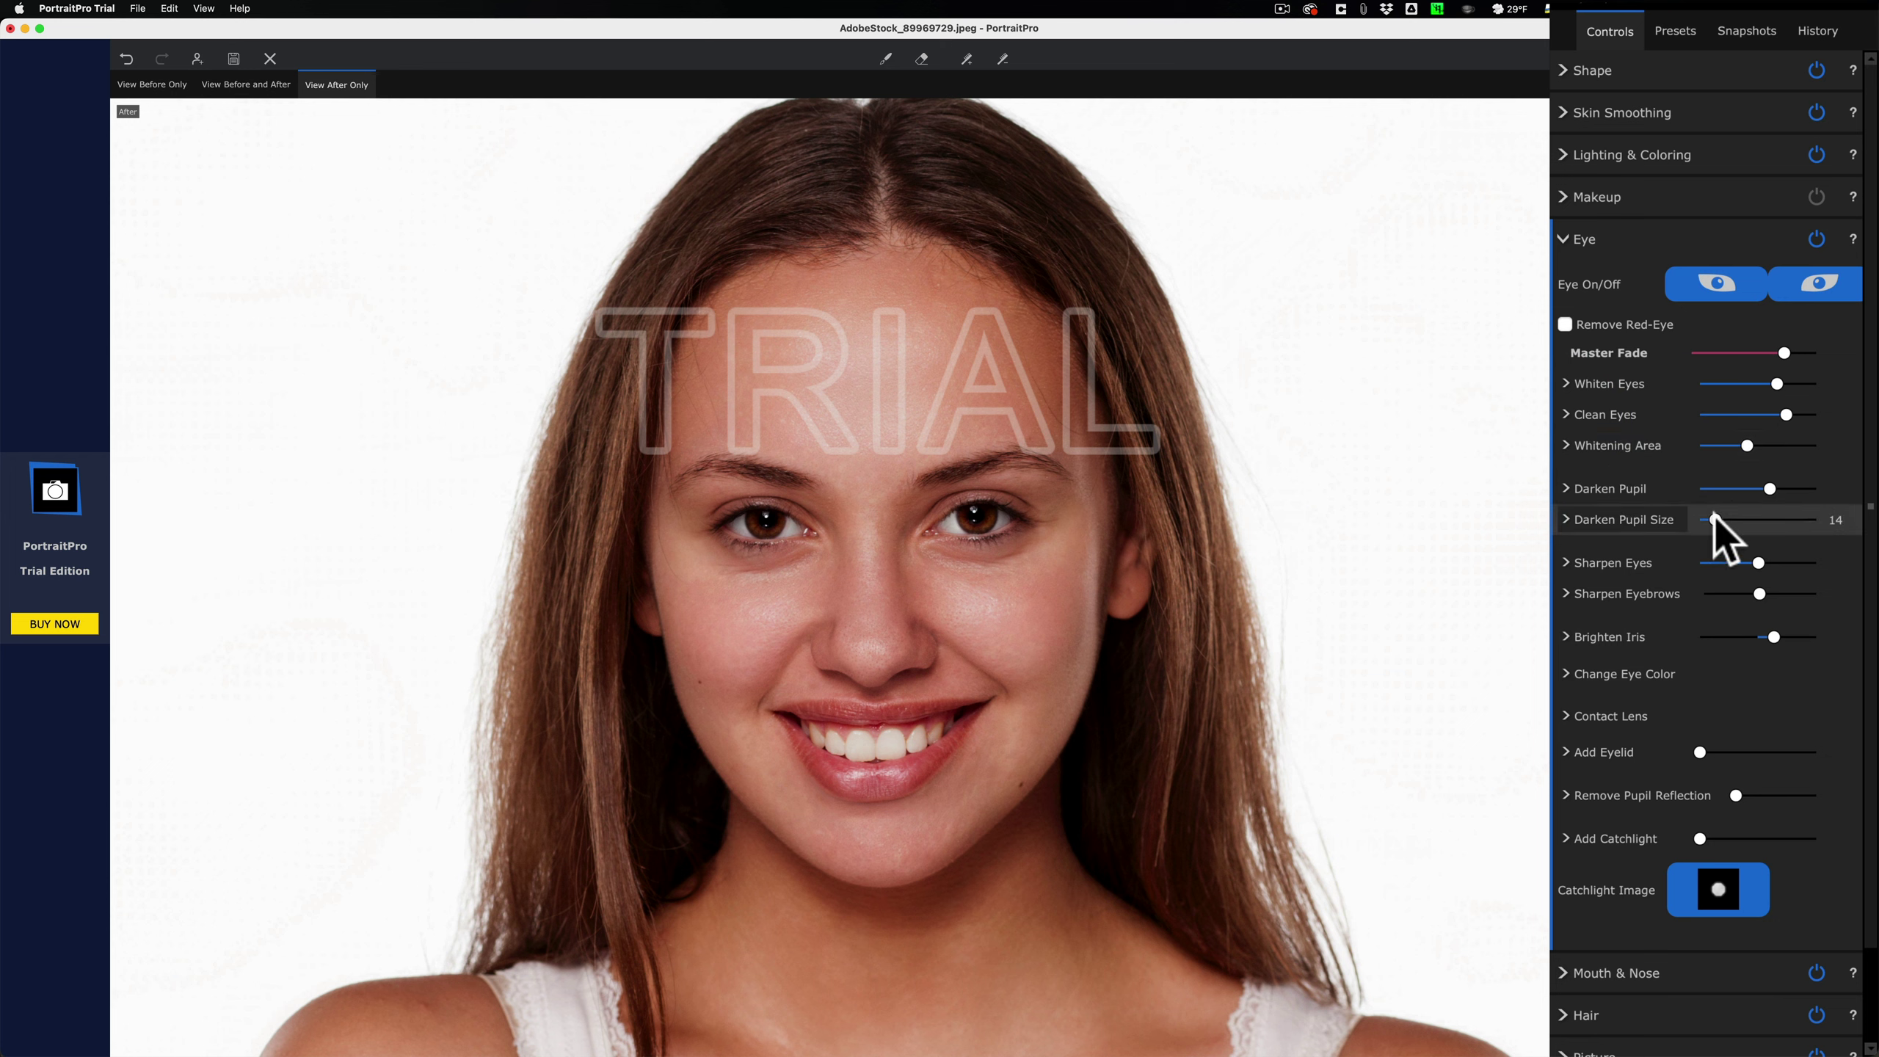
Step: Reduce Darken Pupil Size to near its minimum, strongly raise Sharpen Eyes, and fine-tune Brighten Iris
left_click_drag(1715, 517, 1799, 564)
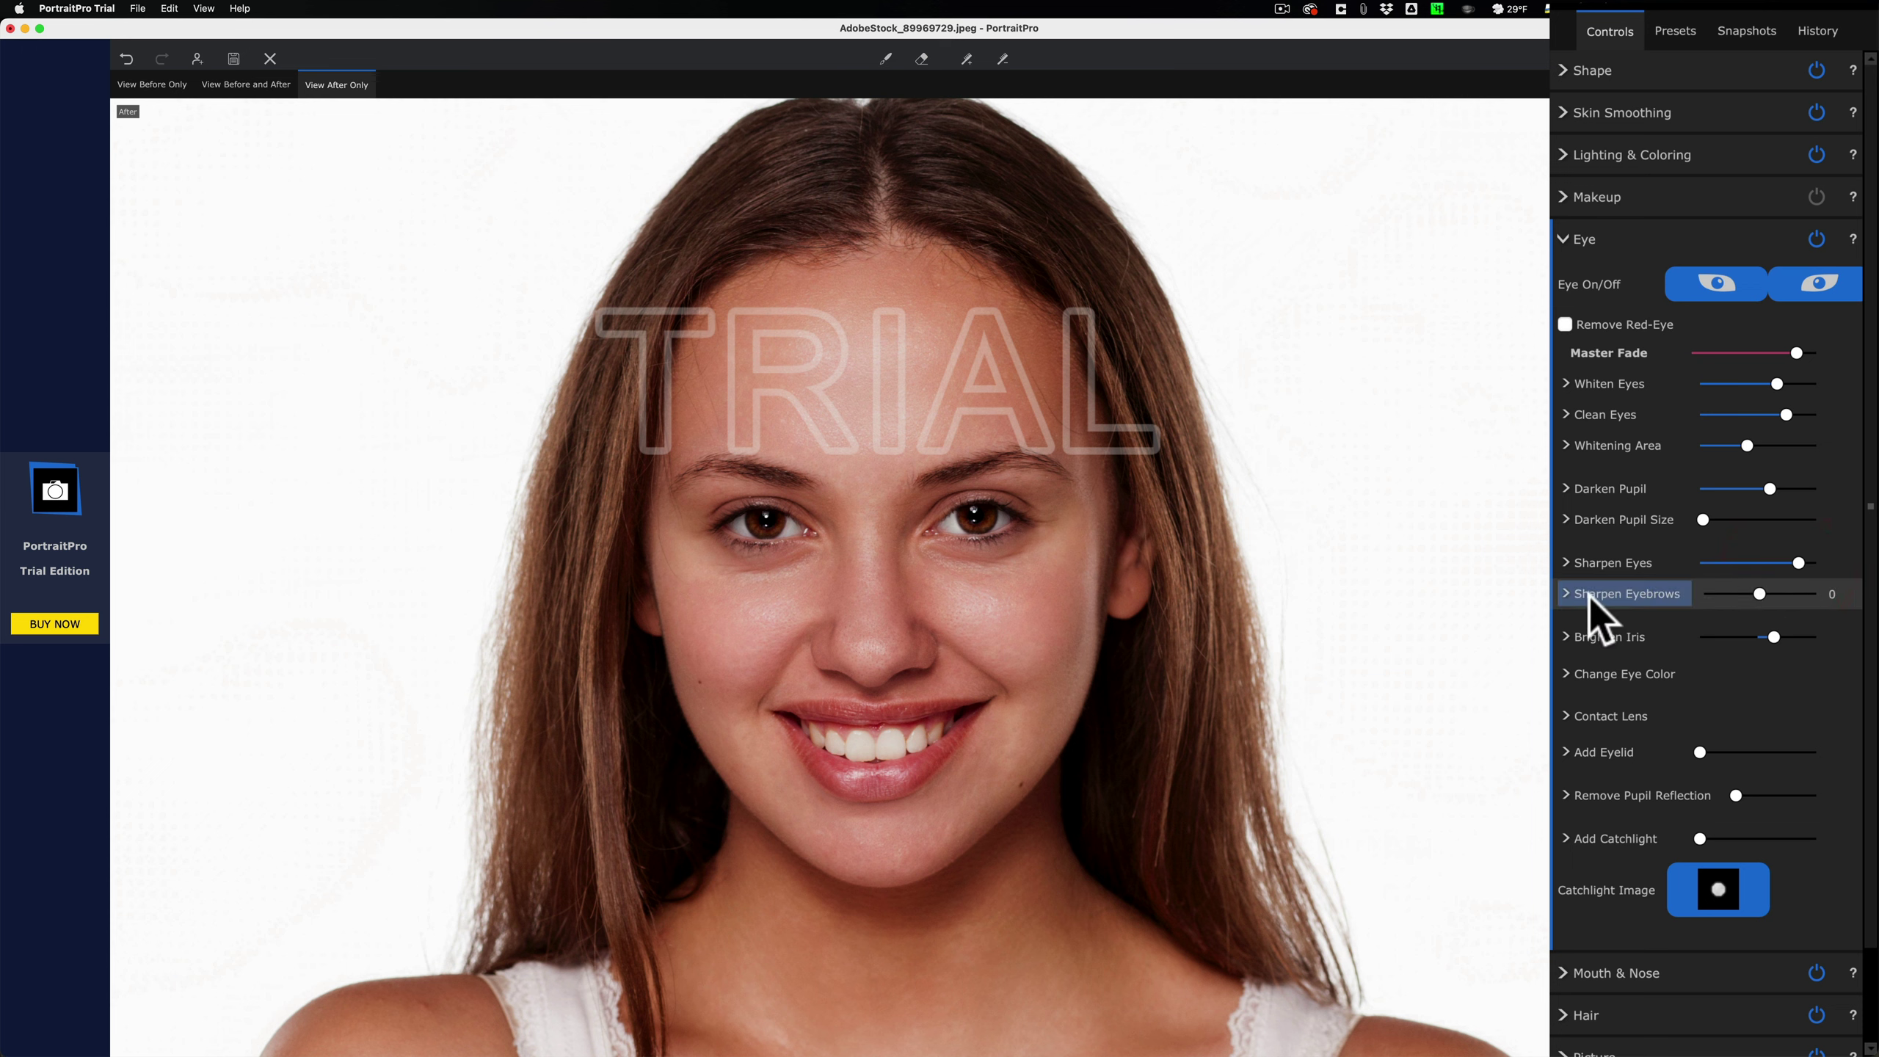
mouse_move(1774, 636)
left_mouse_down()
mouse_move(1821, 638)
mouse_move(1774, 638)
left_mouse_up()
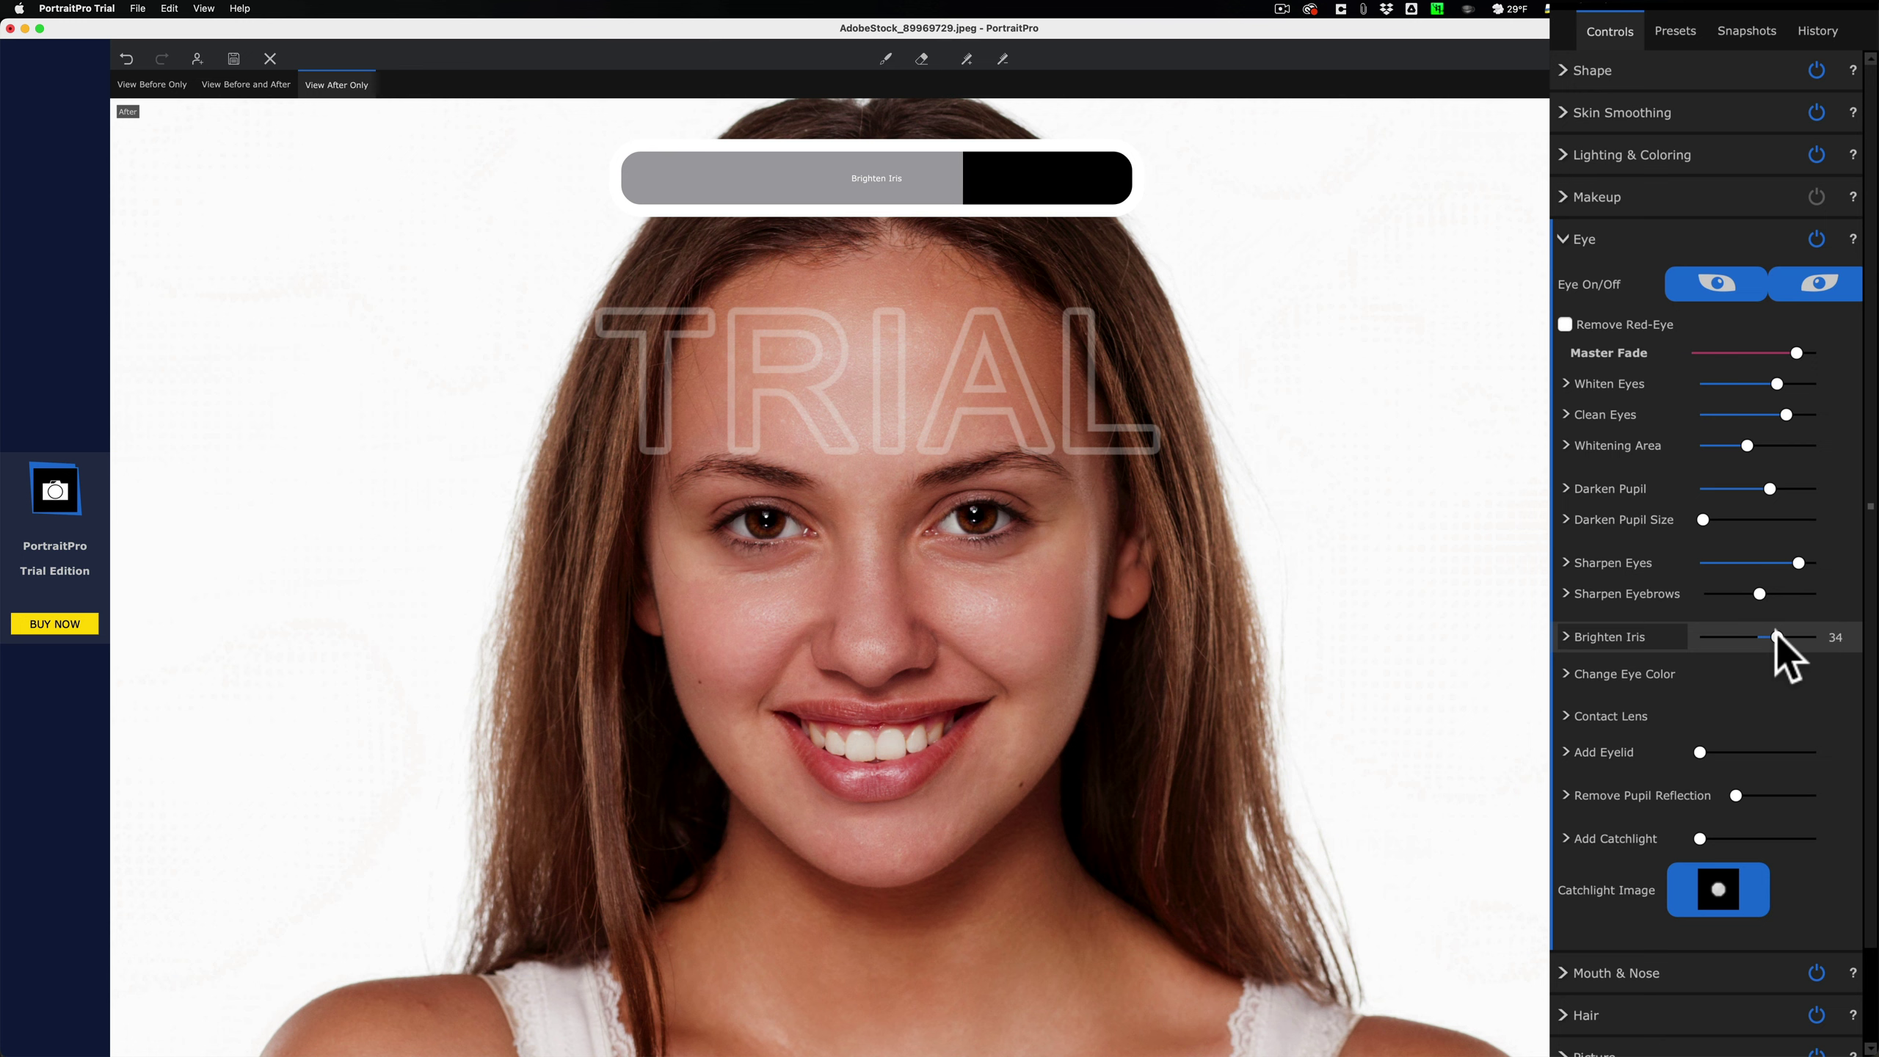
left_click_drag(1778, 638, 1773, 638)
scroll(1602, 629, "down", 3)
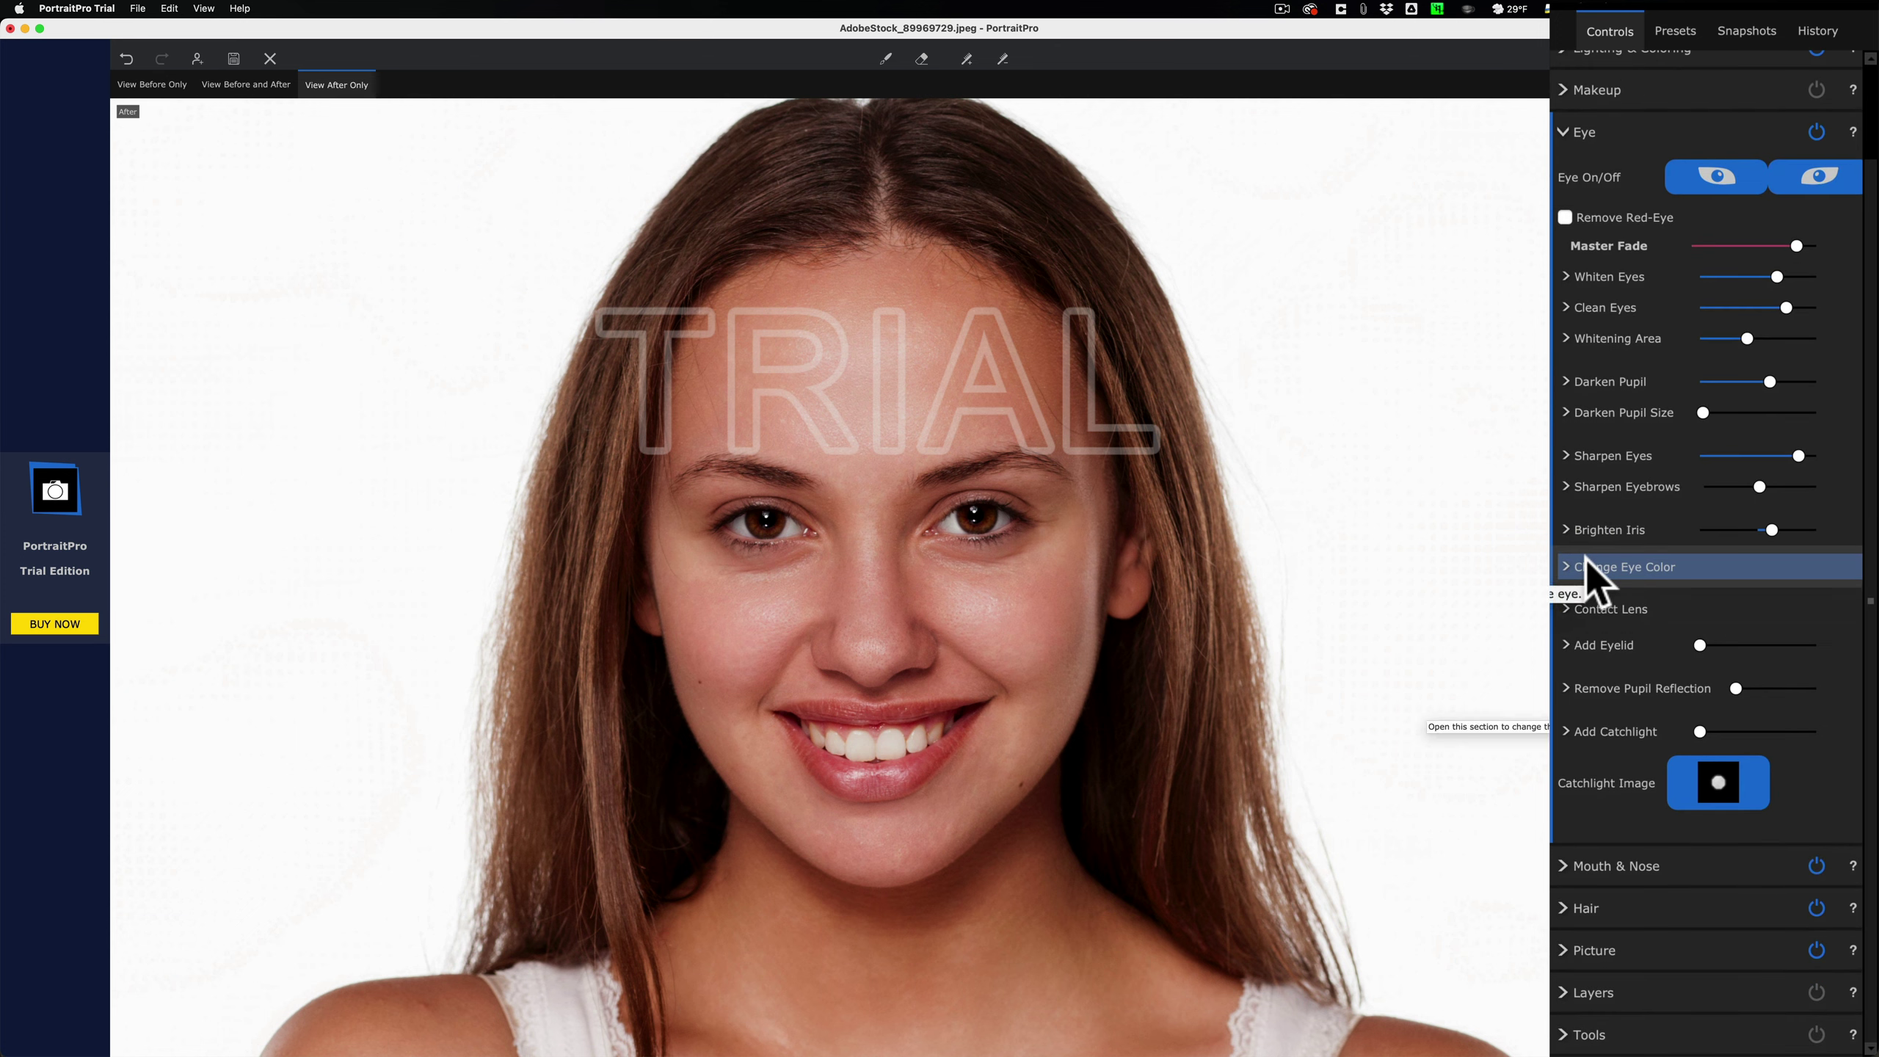
Step: Try Change Eye Color at an Amount of 75 with different colors up to 71, and bring Amount and Color back to their minimum
left_click(1565, 568)
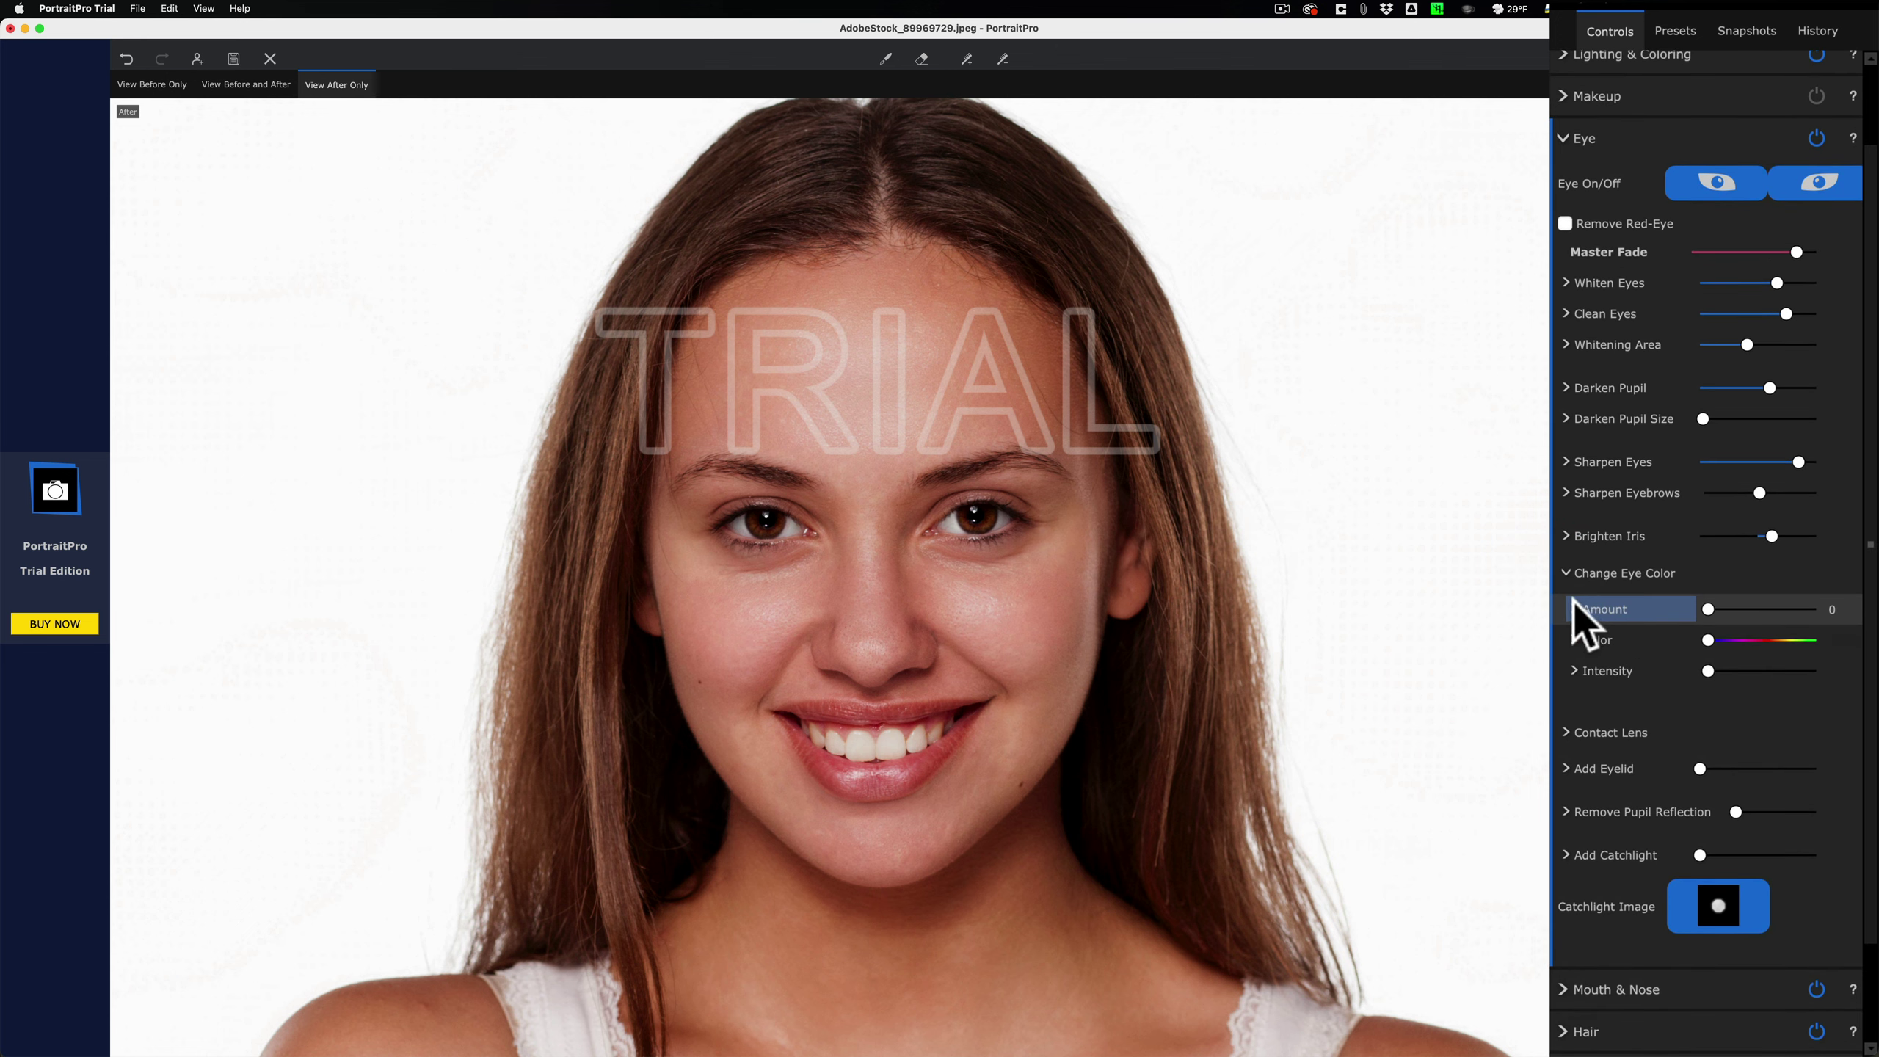
left_click(1576, 608)
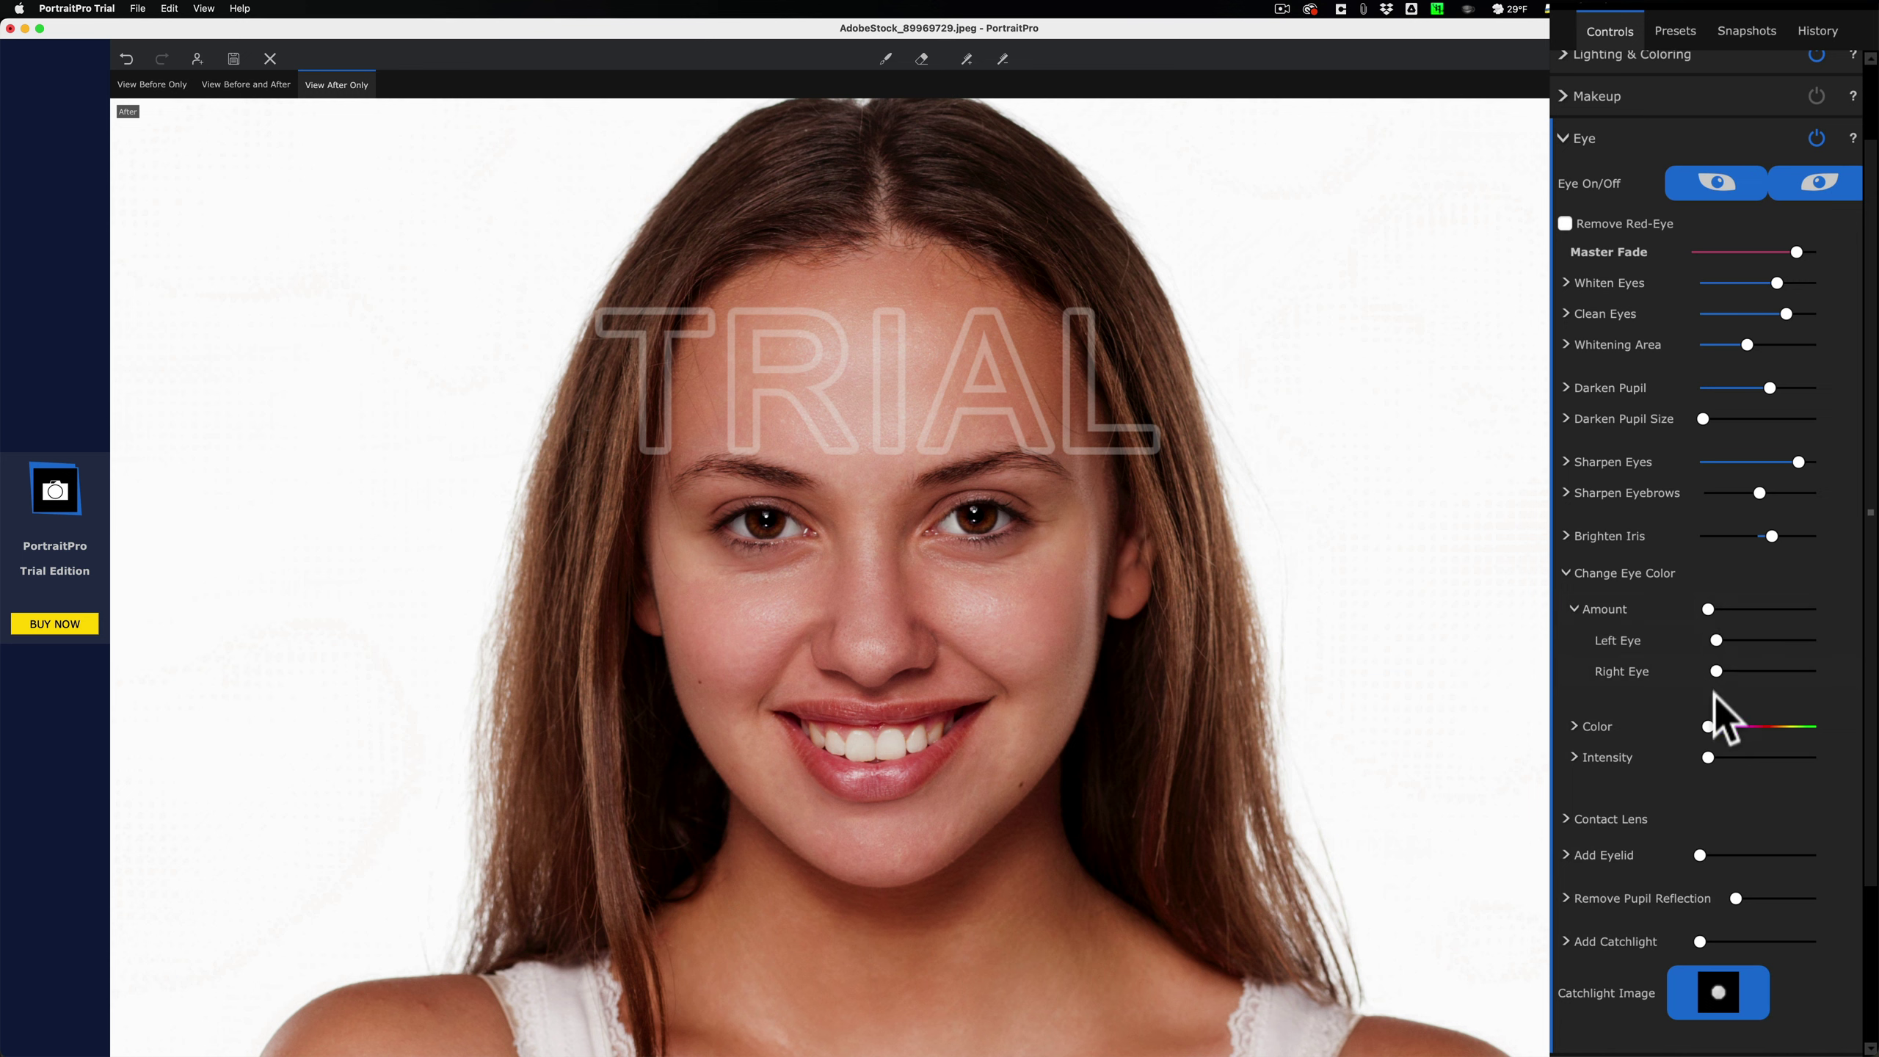
left_click_drag(1707, 726, 1729, 728)
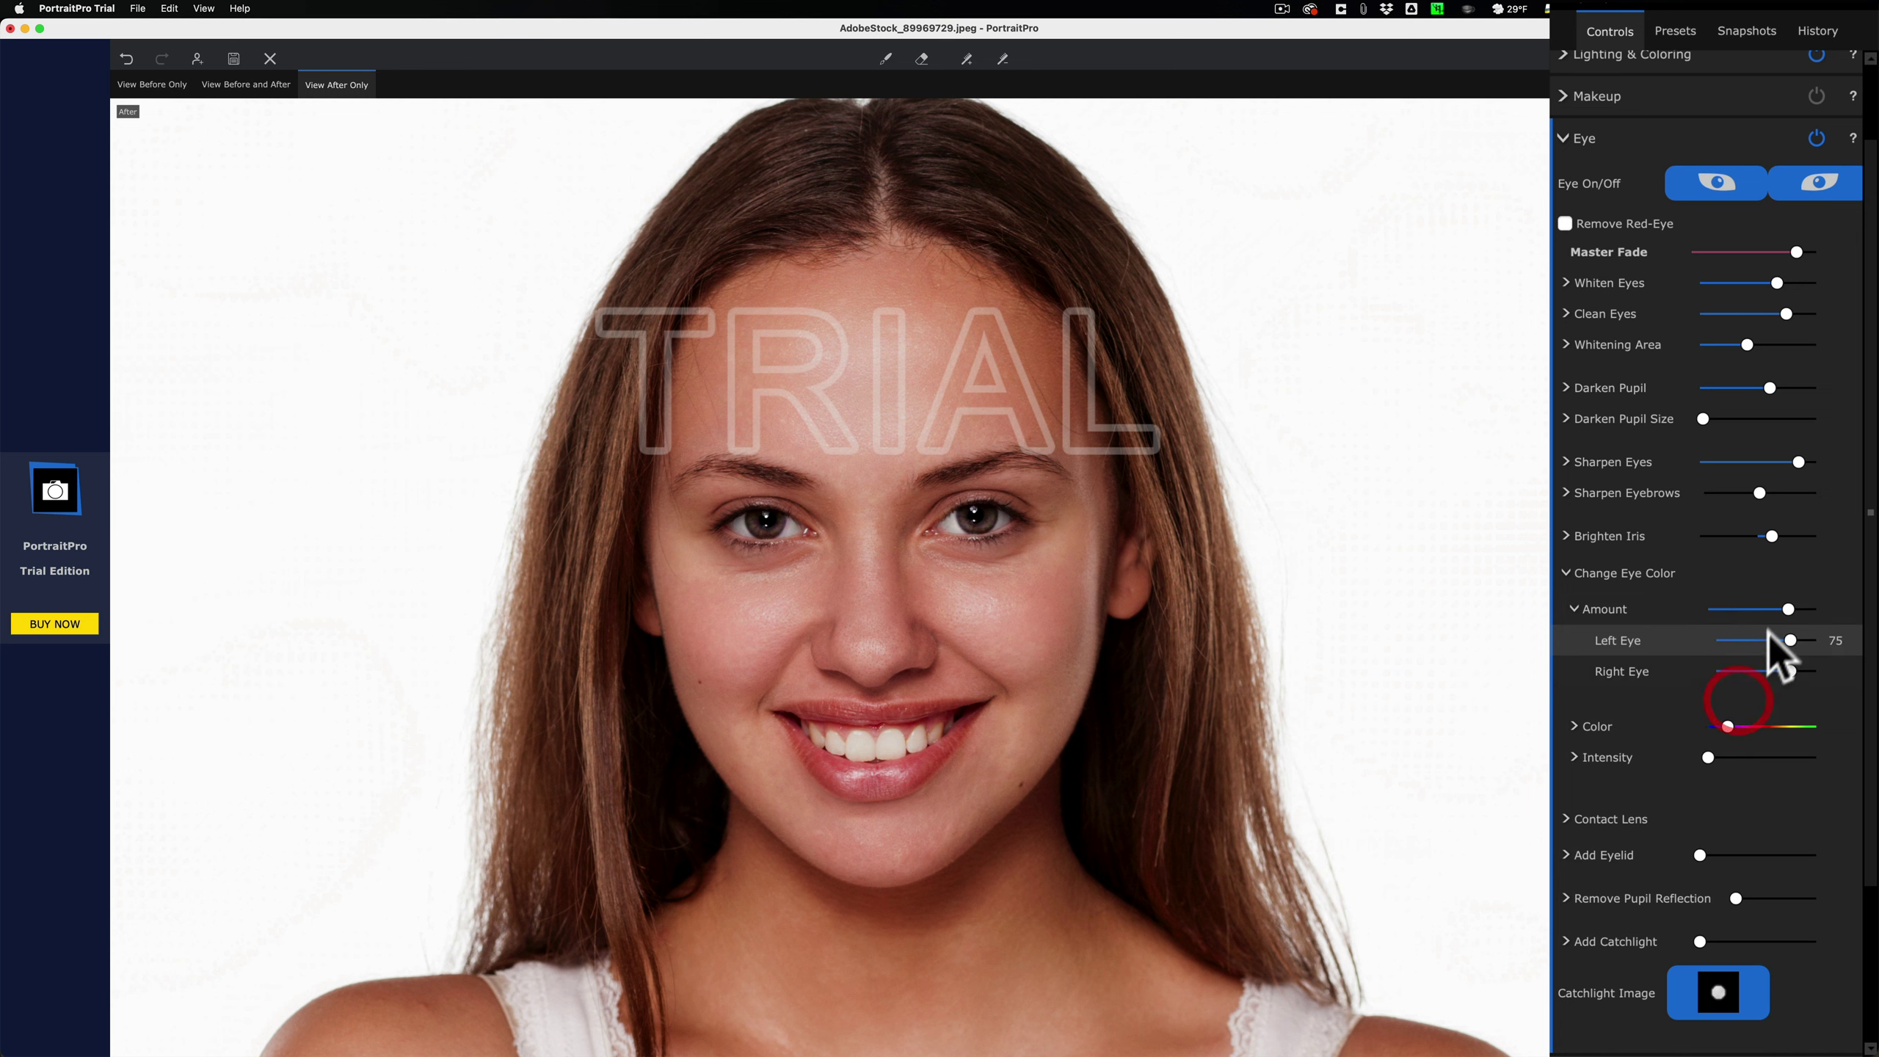
mouse_move(1729, 728)
left_mouse_down()
mouse_move(1816, 726)
mouse_move(1707, 728)
mouse_move(1781, 724)
mouse_move(1791, 755)
mouse_move(1708, 757)
left_mouse_up()
left_click(1597, 757)
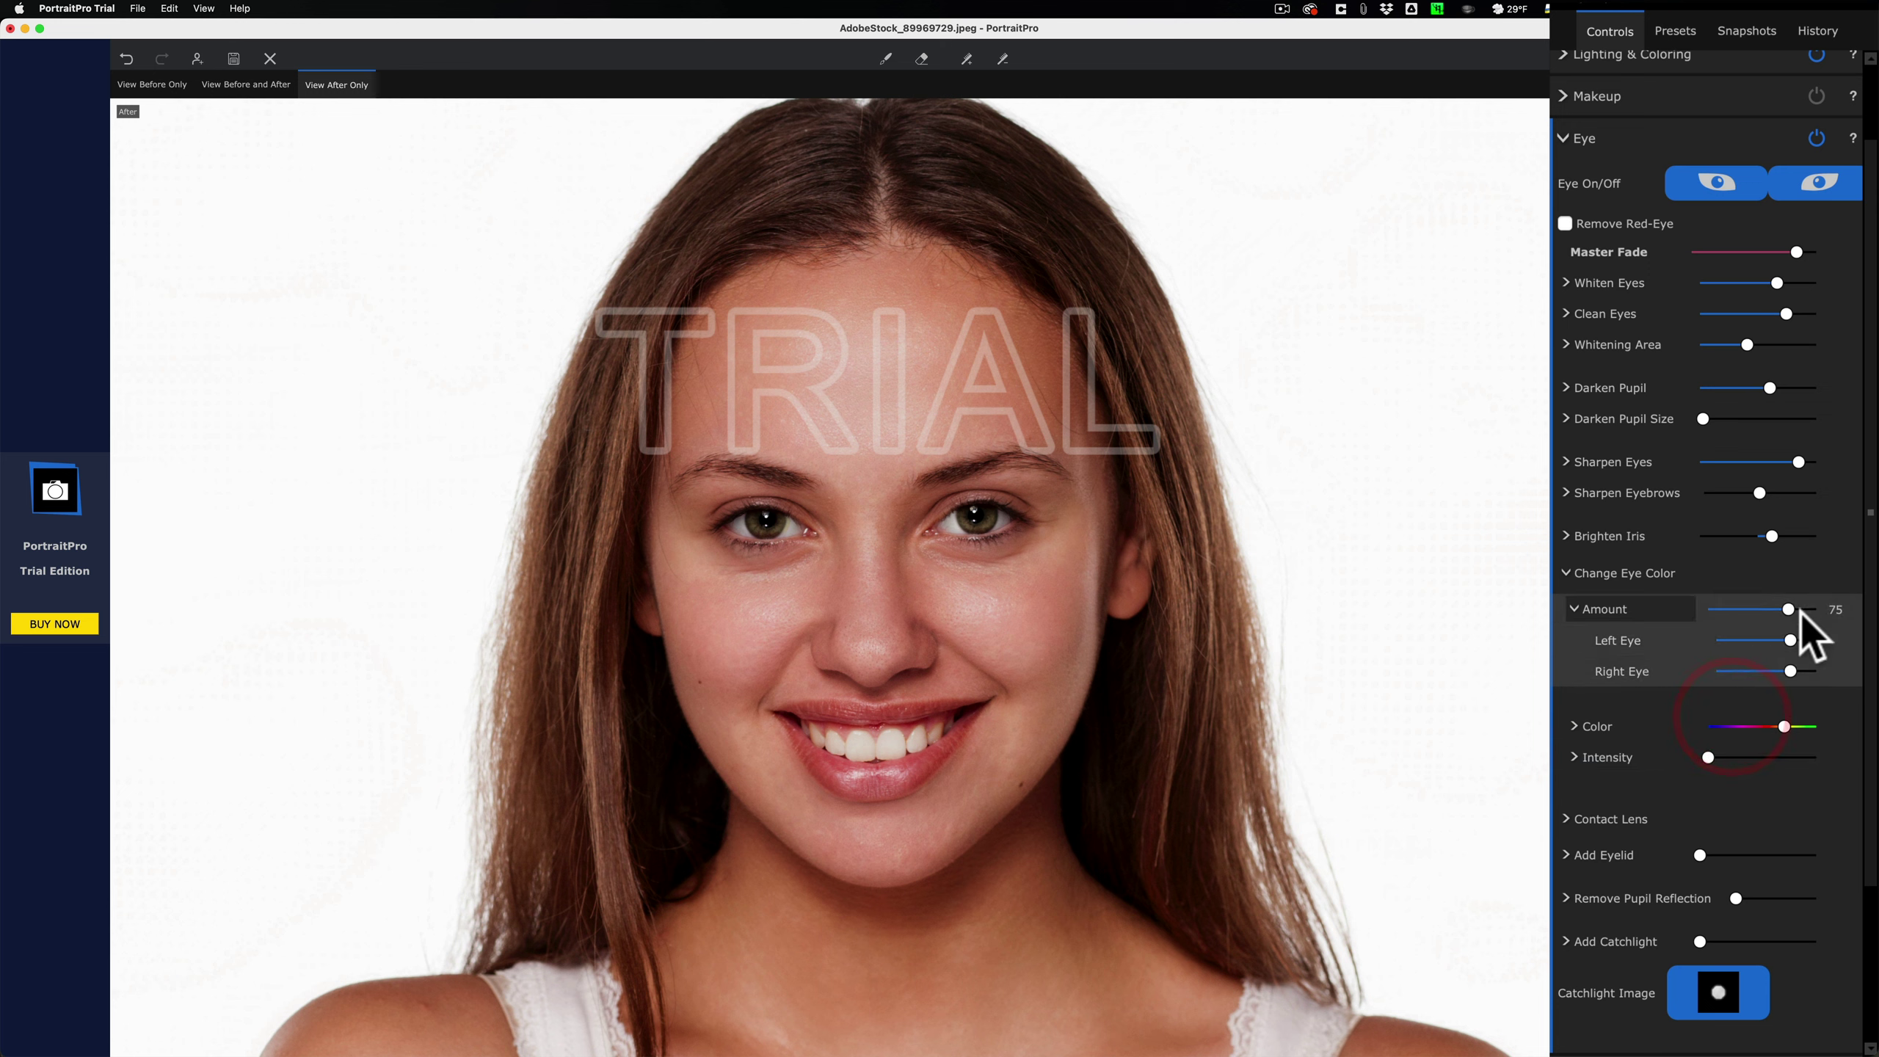
left_click_drag(1790, 608, 1664, 641)
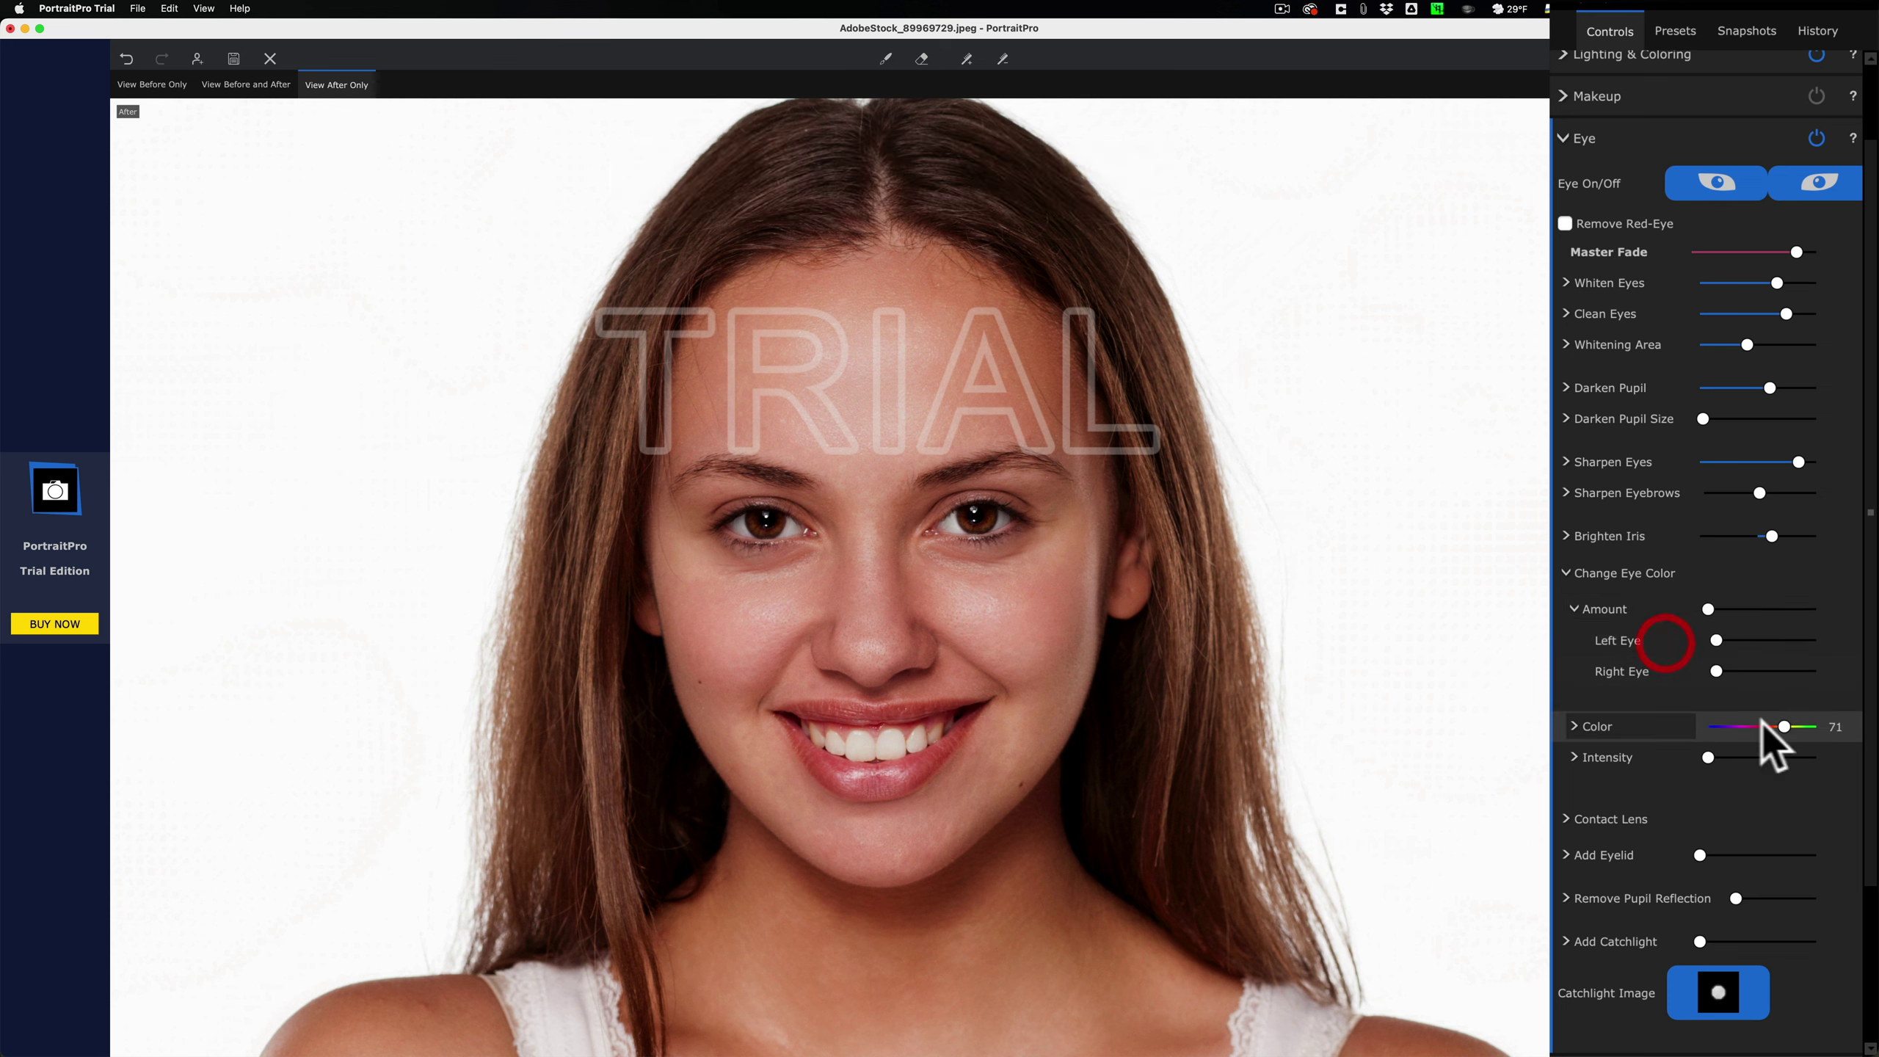
left_click_drag(1778, 727, 1598, 726)
left_click_drag(1707, 608, 1649, 621)
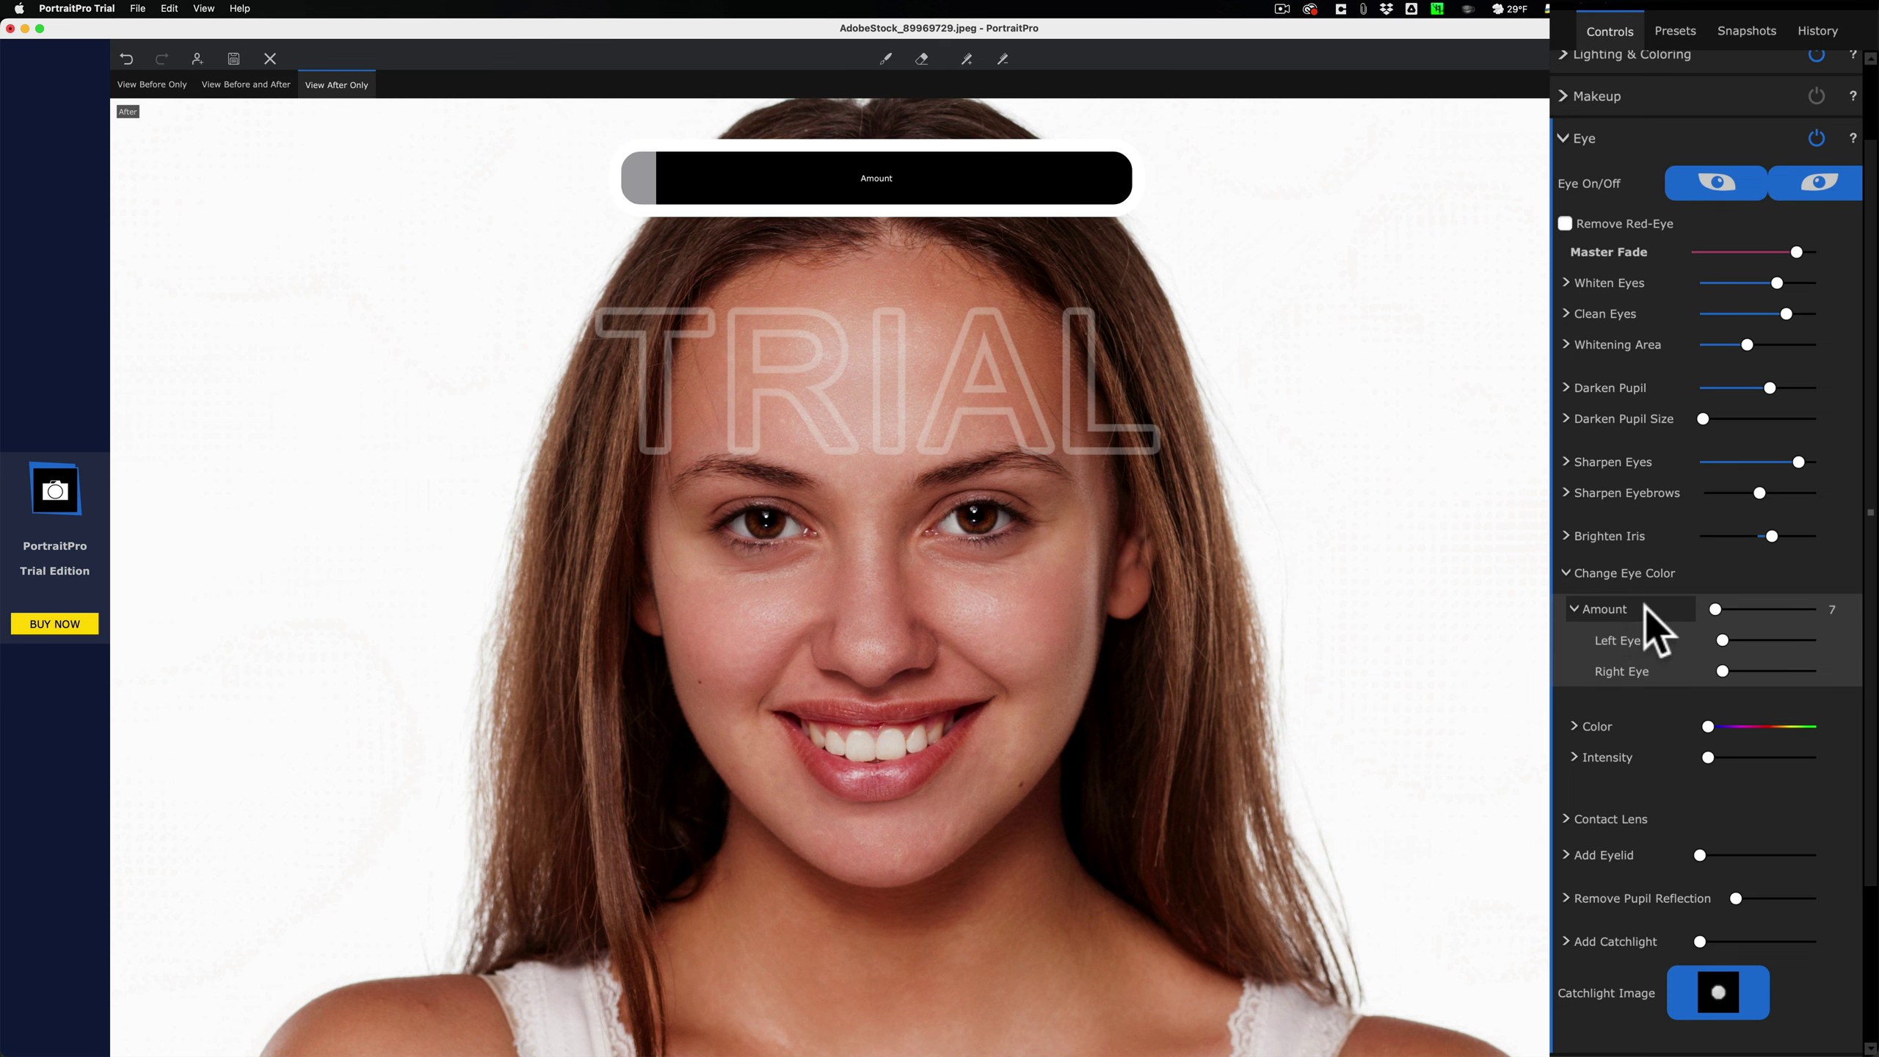
left_click(1561, 573)
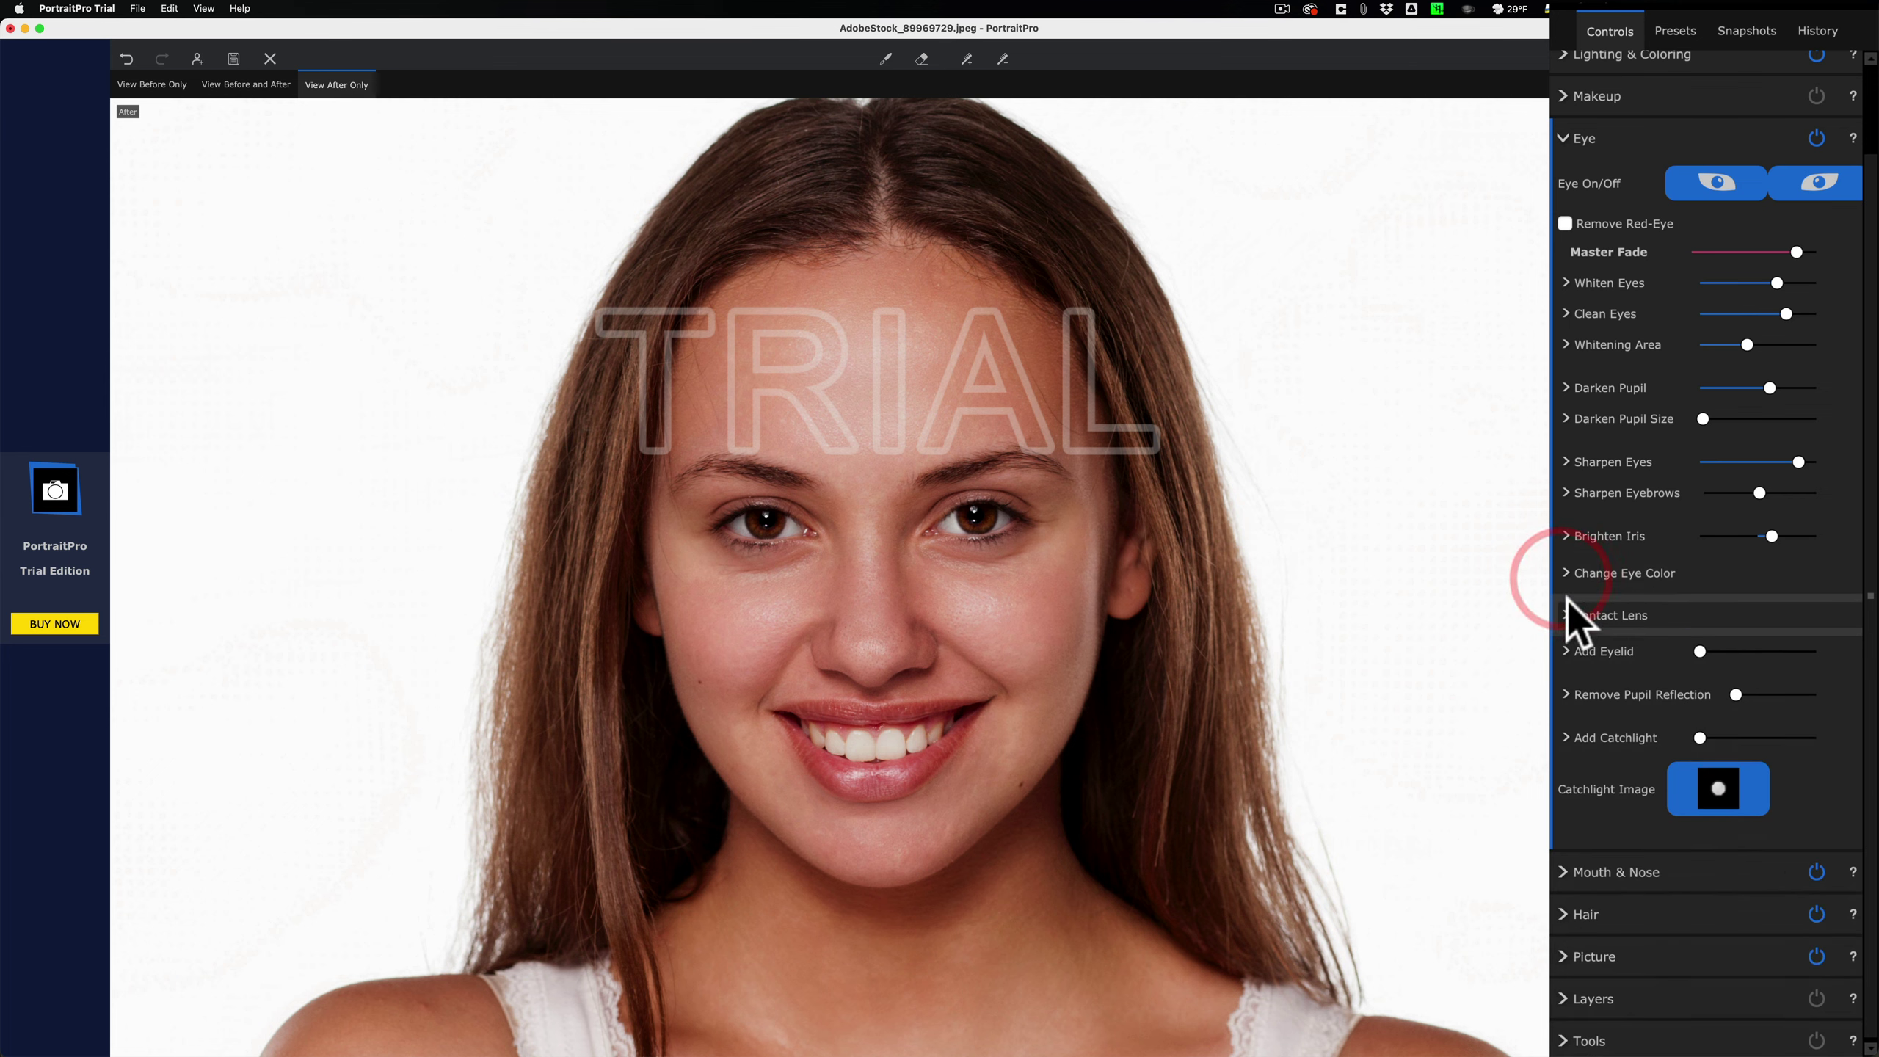
Step: Look over the available Contact Lens styles and the individual left and right Contact Lens Scale settings
left_click(1563, 613)
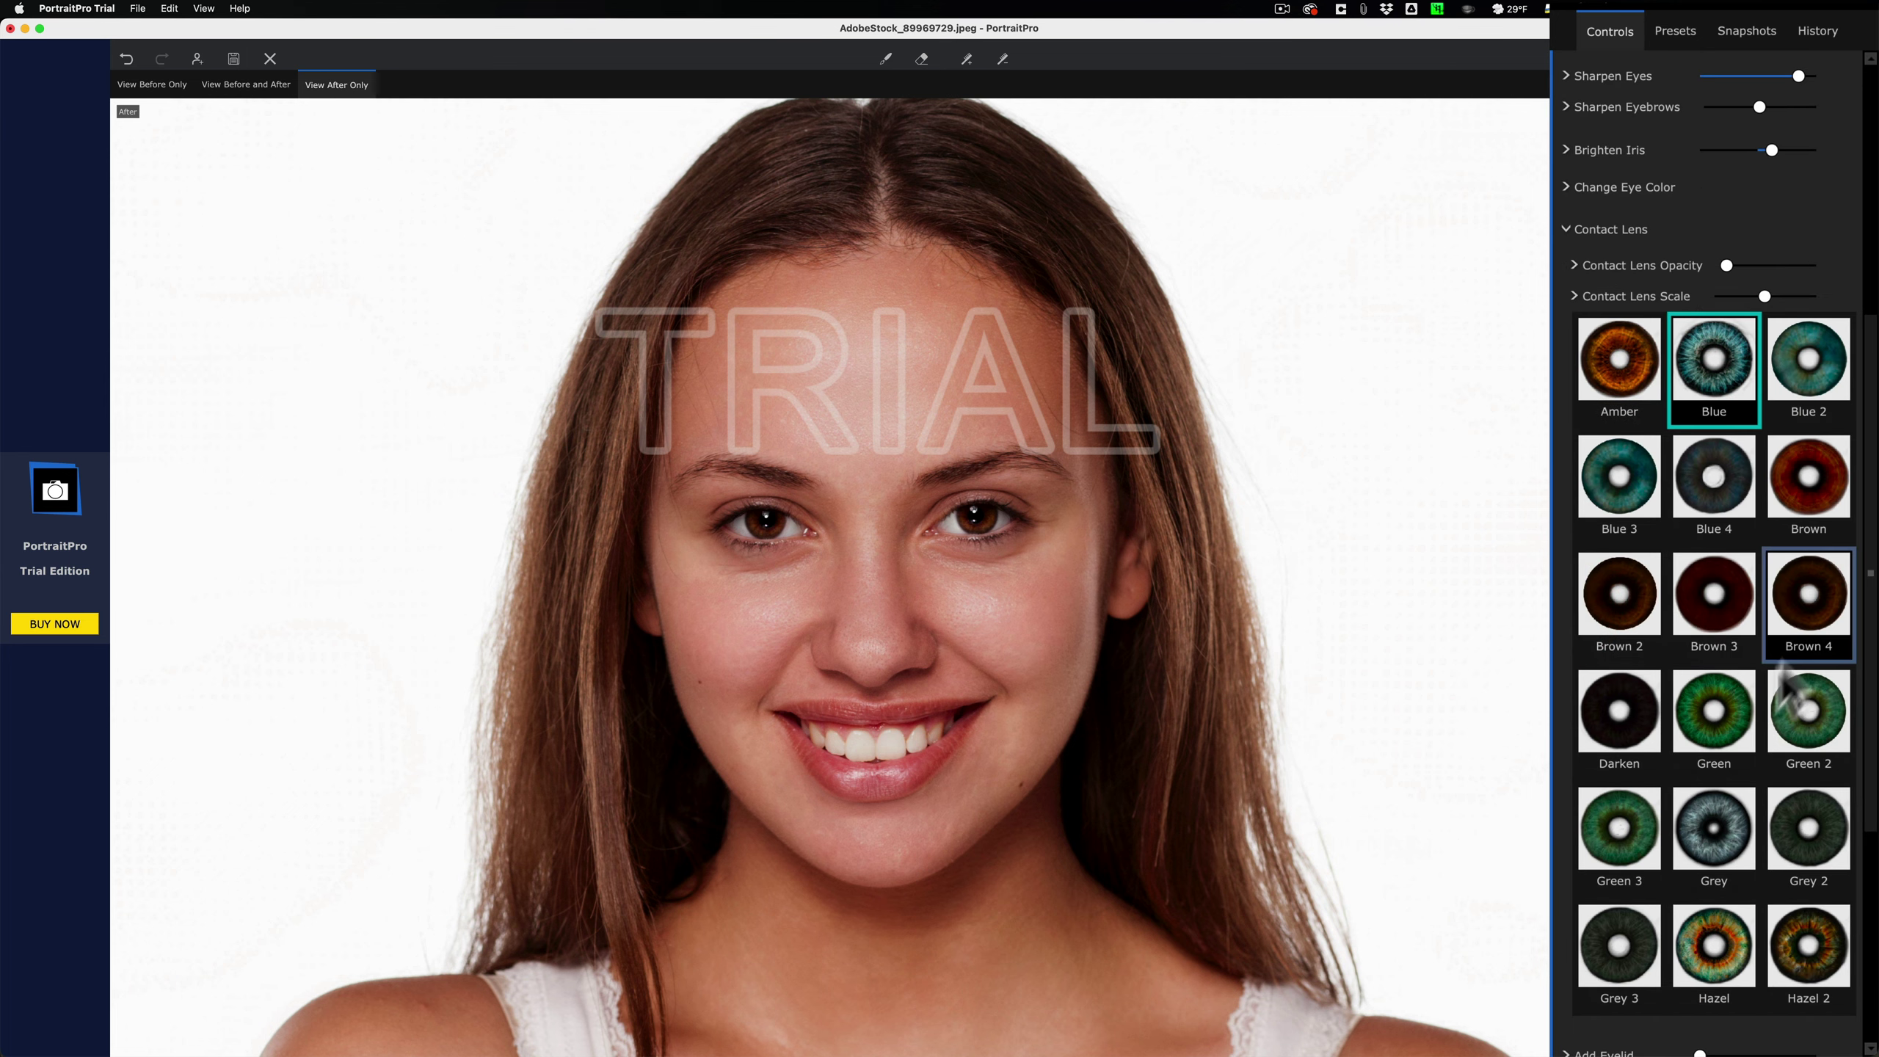
left_click(1574, 295)
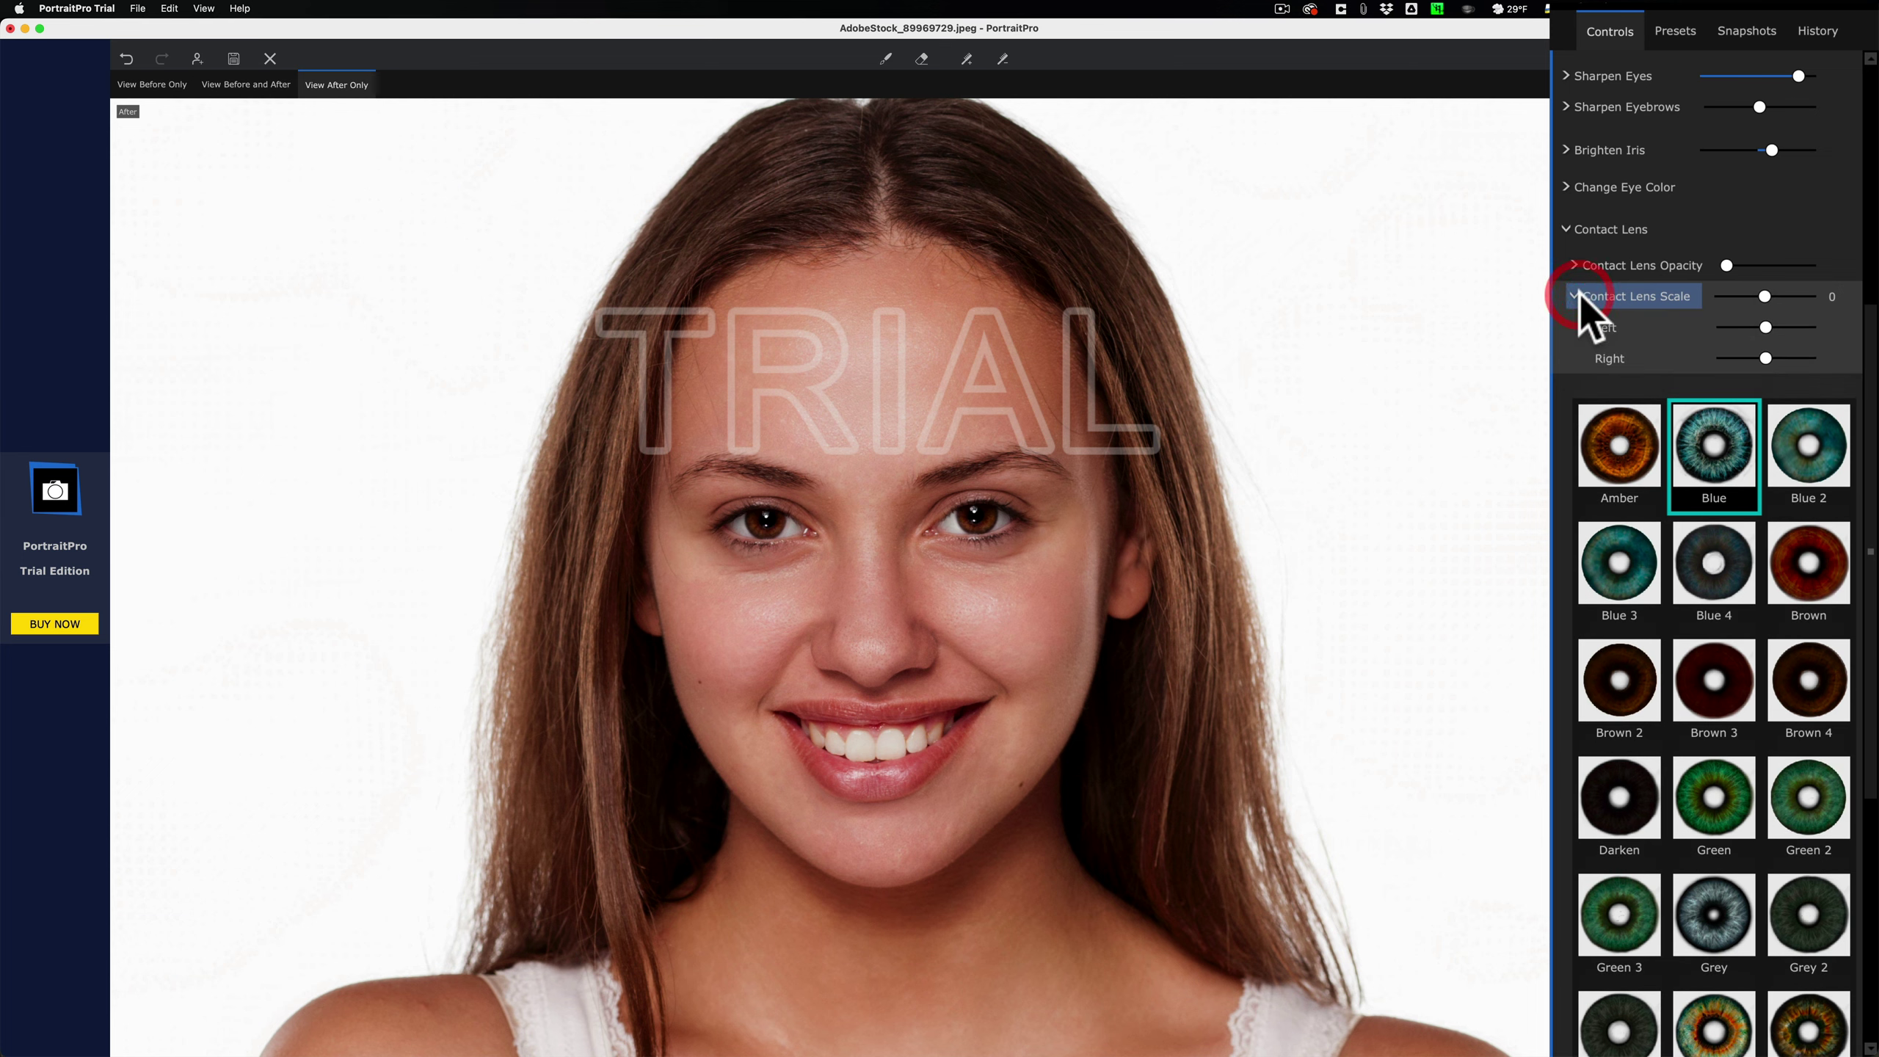
left_click(1572, 294)
Step: Try Remove Pupil Reflection at its maximum together with Add Catchlight at 84
scroll(1738, 319, "down", 5)
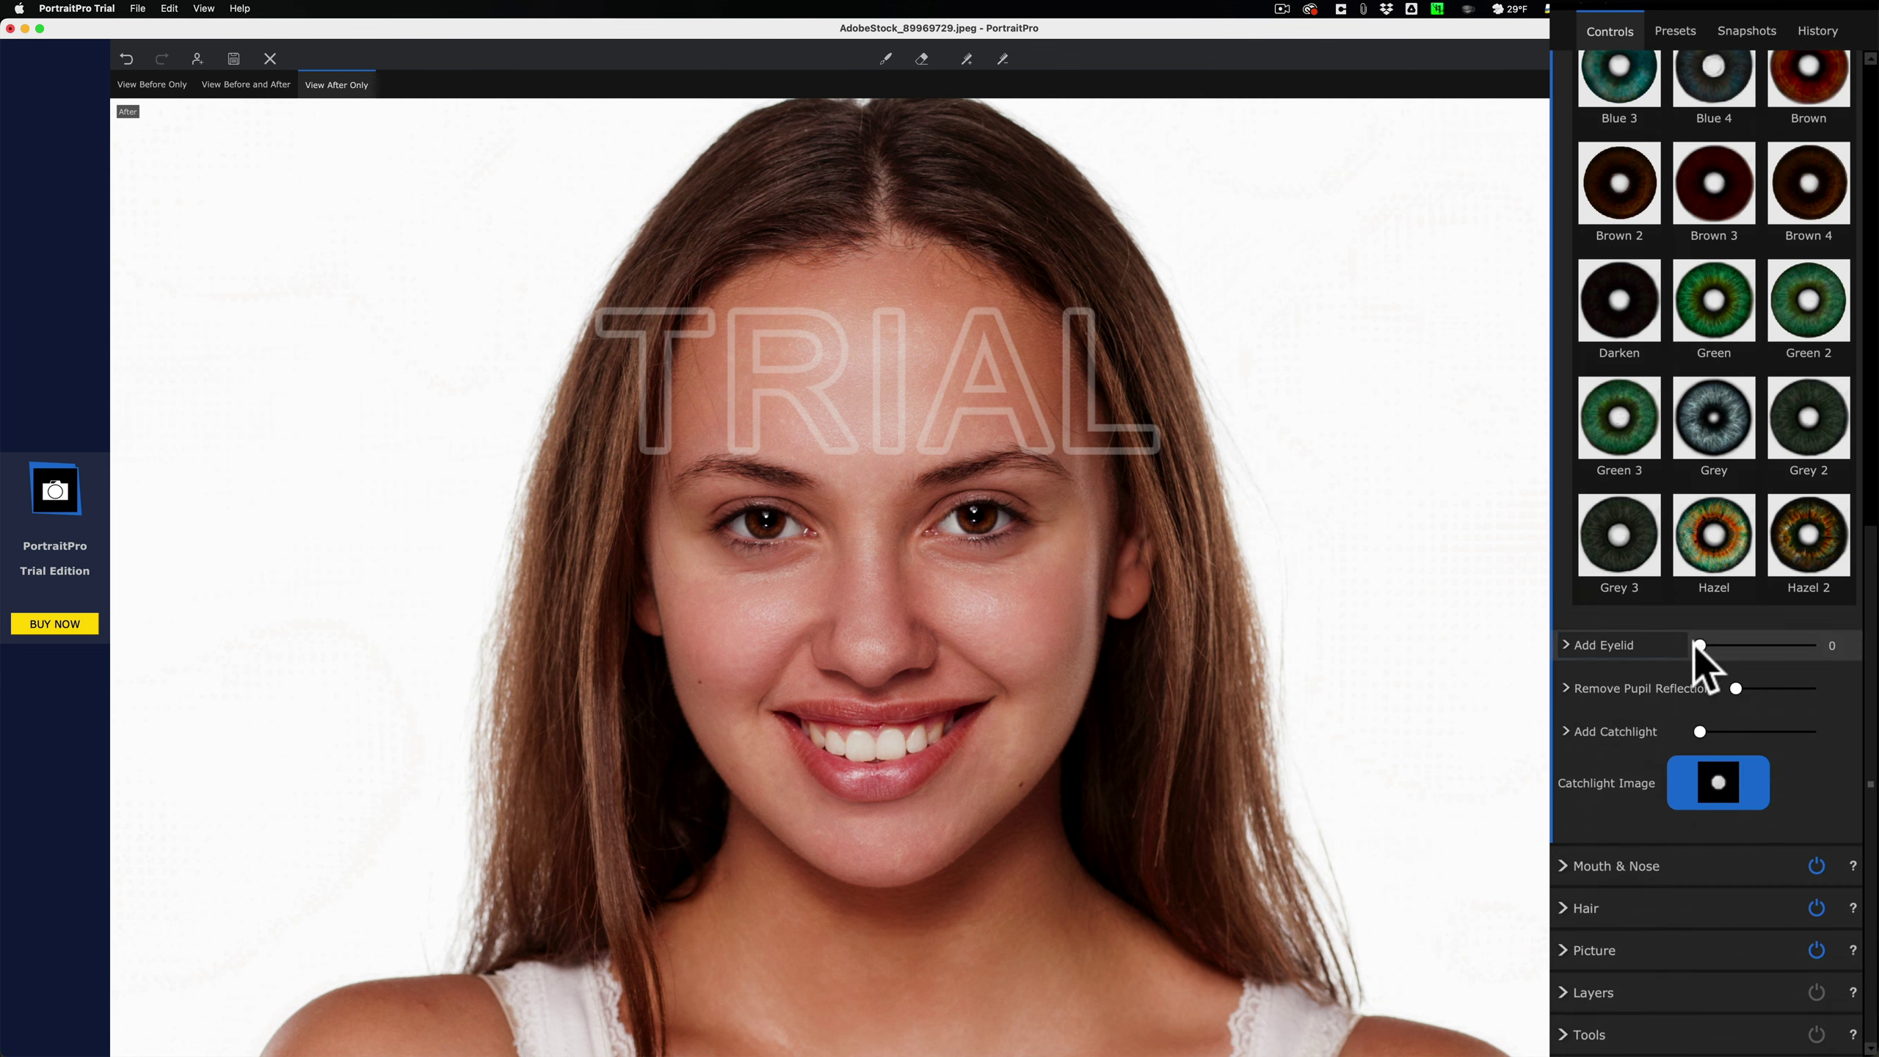
left_click_drag(1694, 645, 1572, 638)
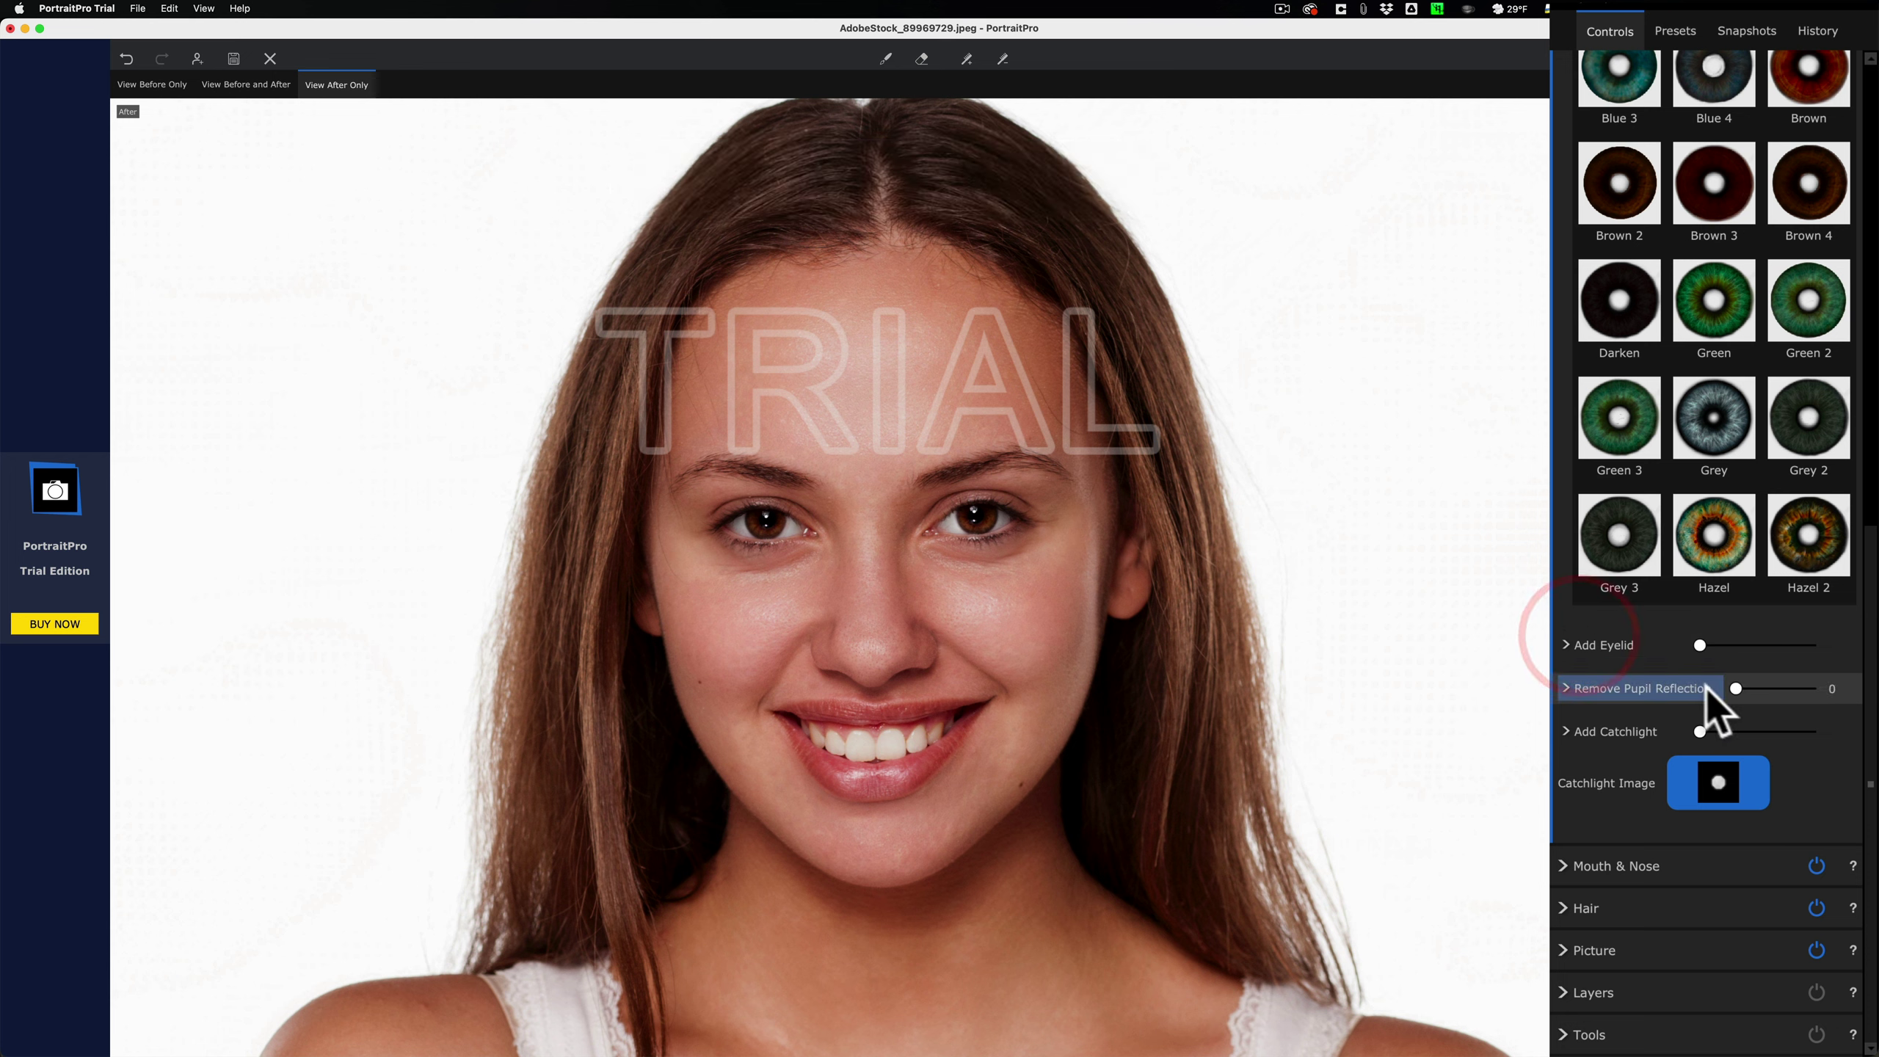
mouse_move(1732, 688)
left_mouse_down()
mouse_move(1871, 690)
mouse_move(1748, 690)
left_mouse_up()
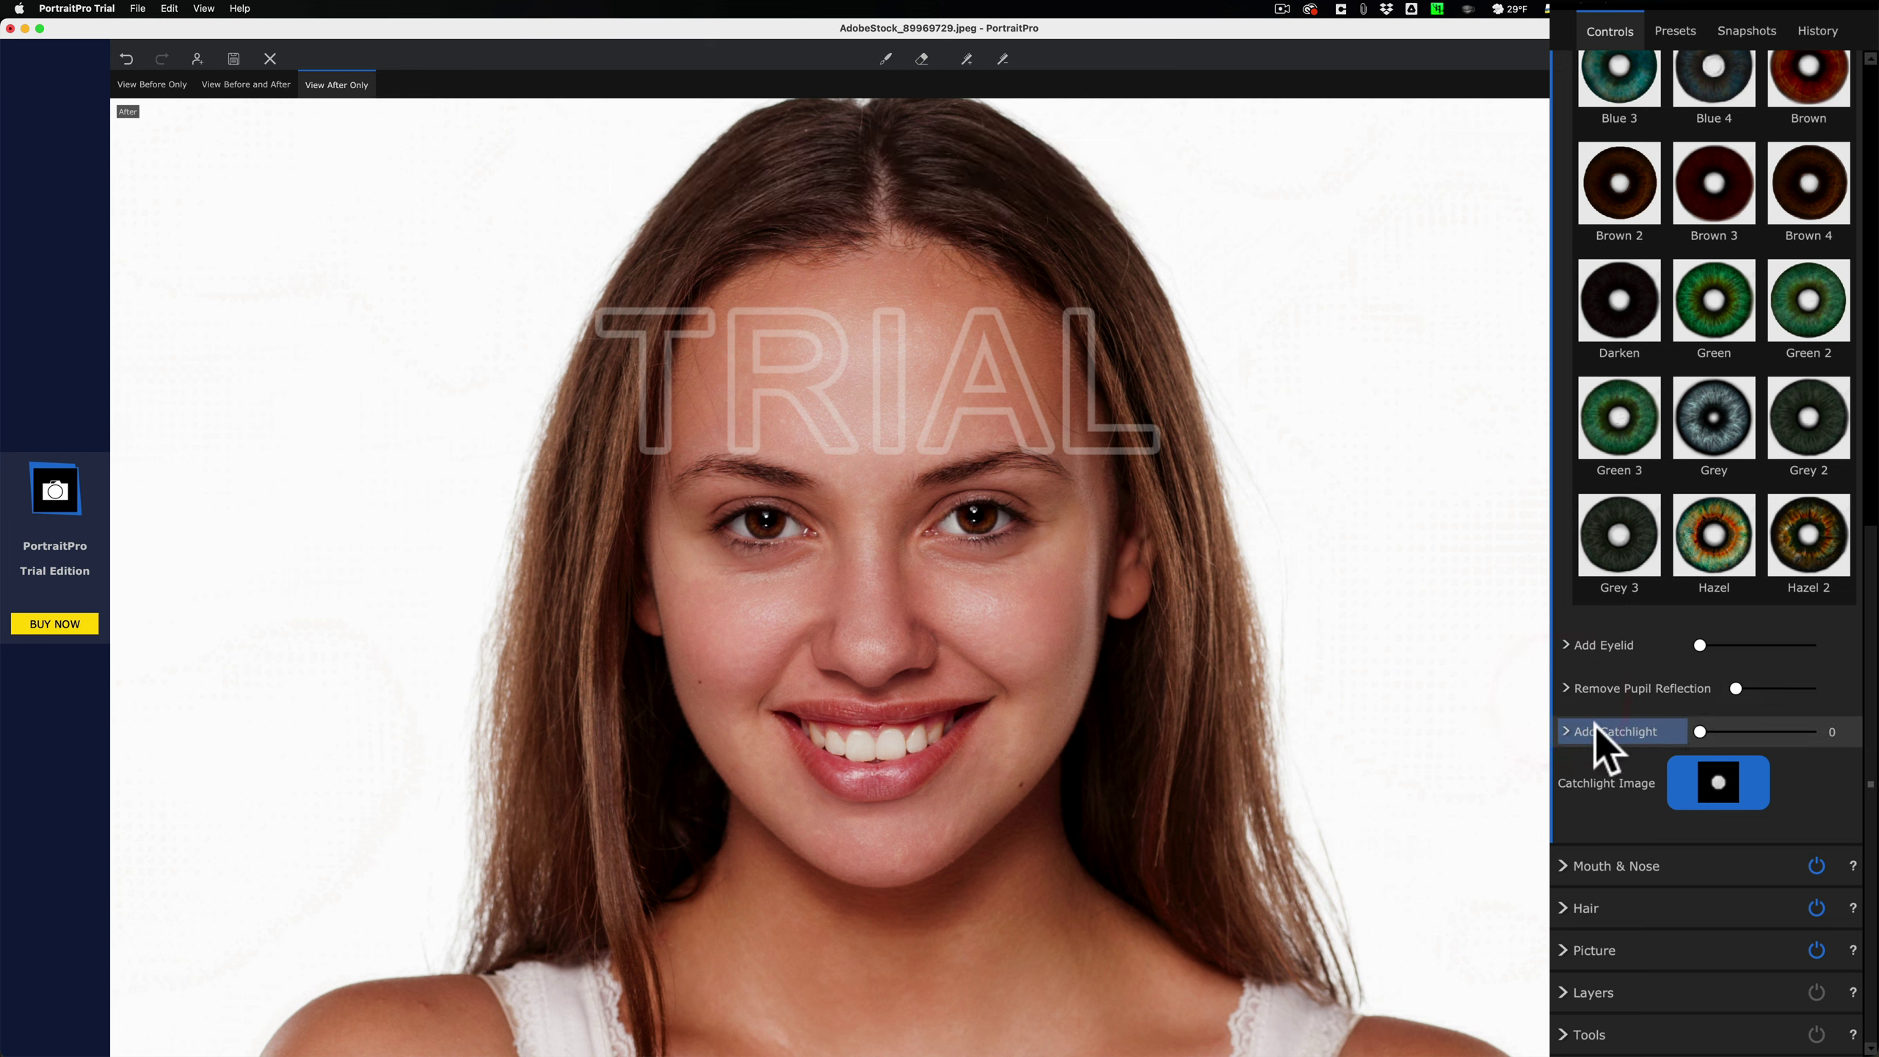
left_click_drag(1734, 689, 1821, 692)
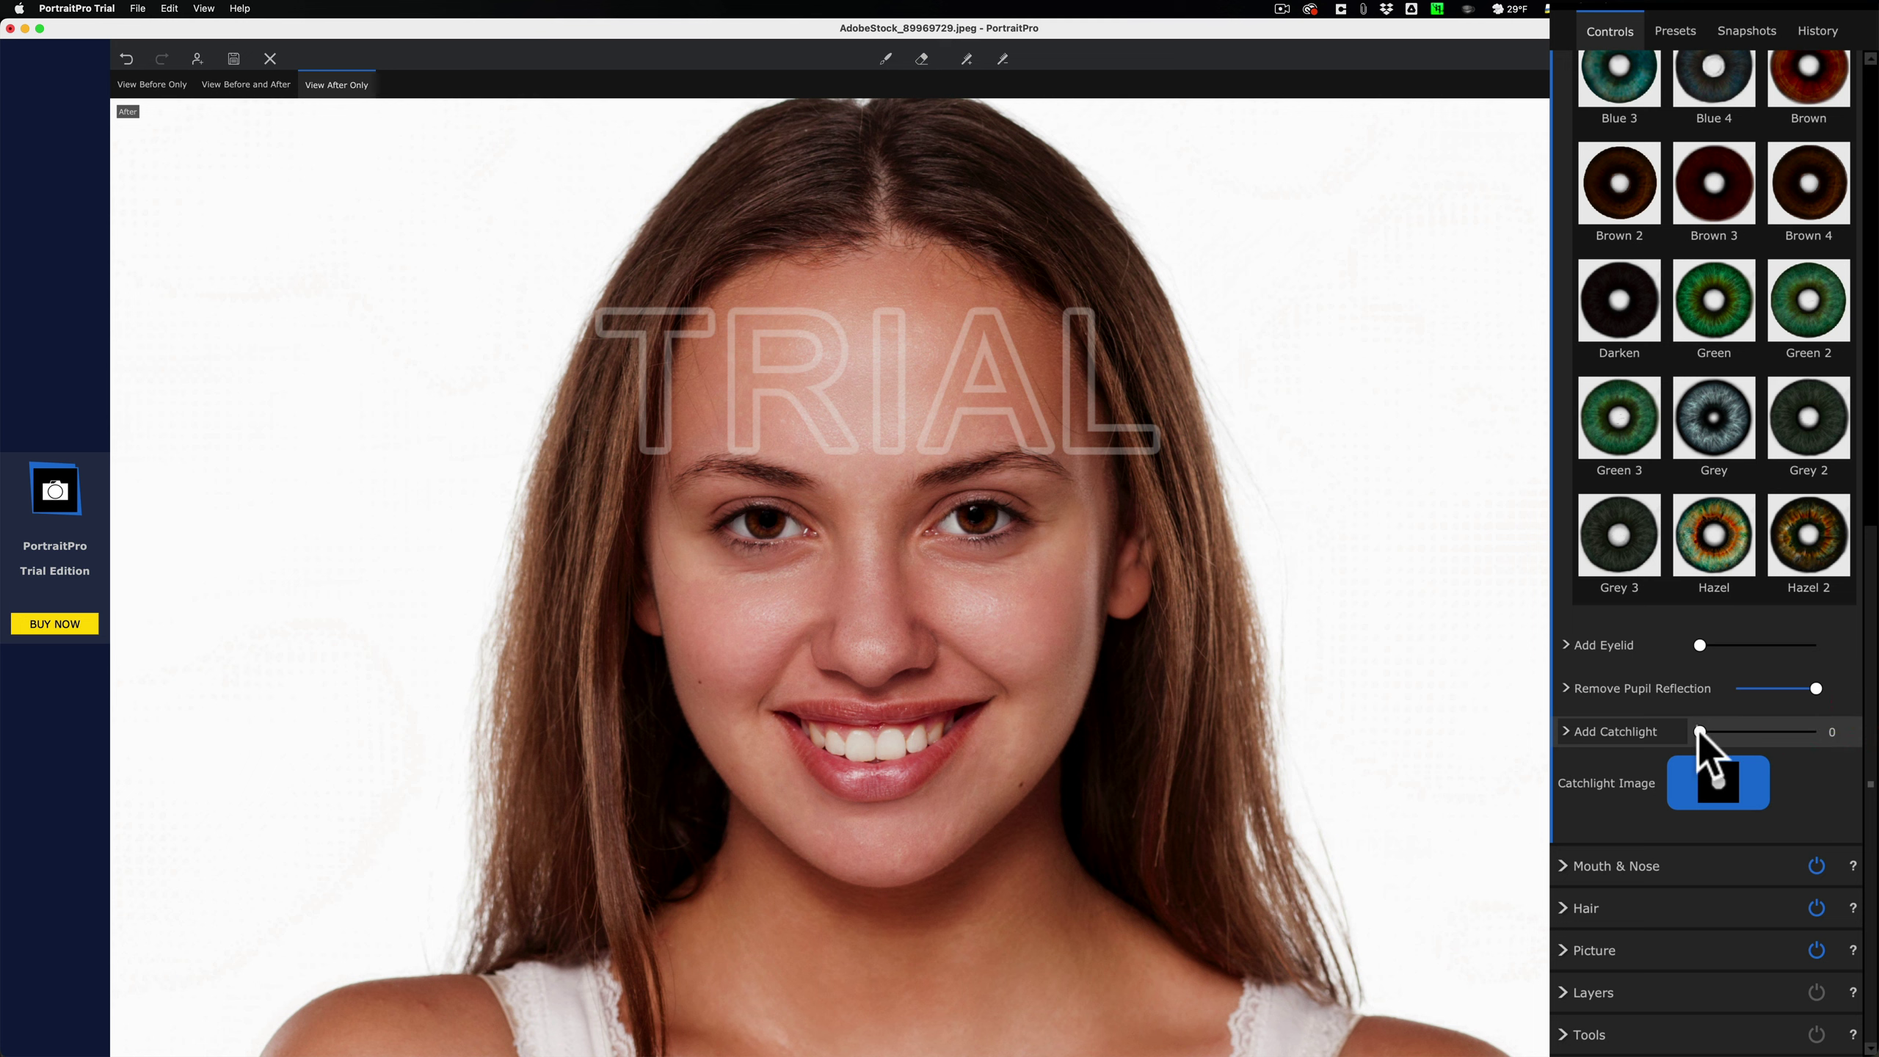
left_click_drag(1699, 732, 1797, 734)
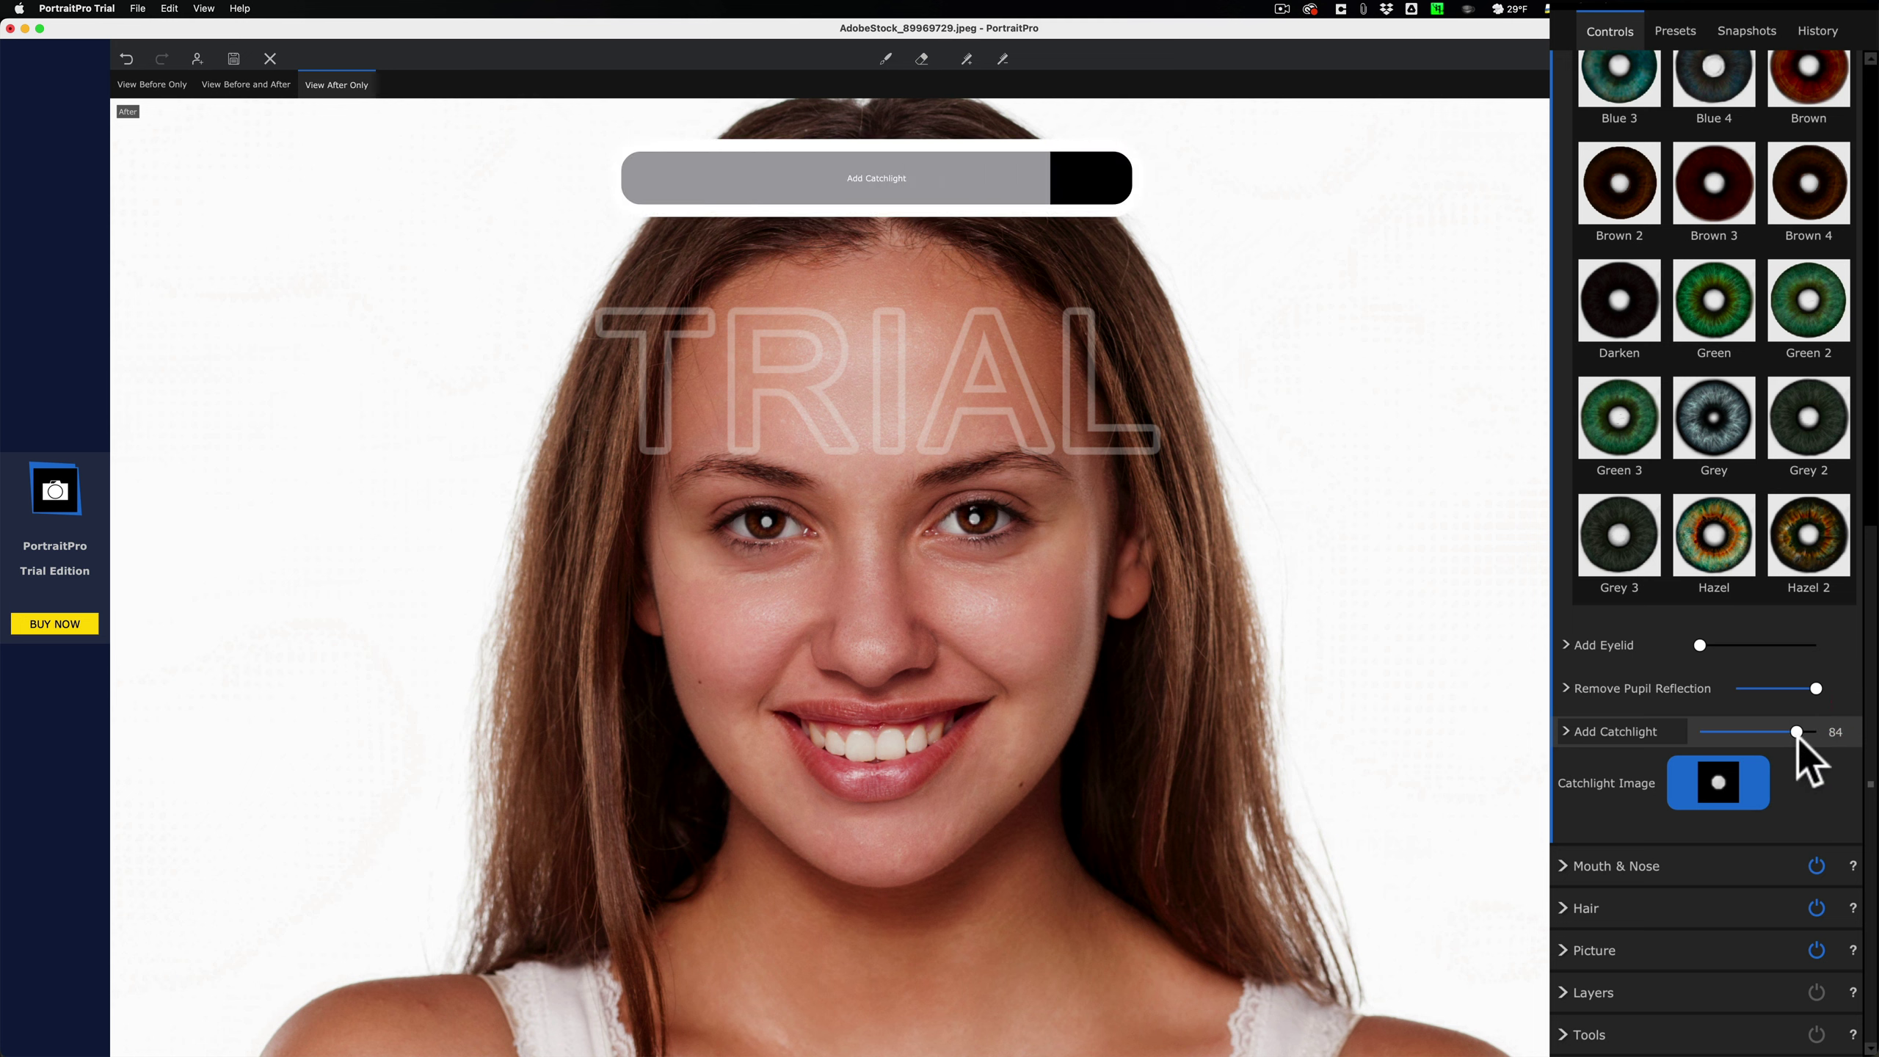
Step: Choose the catchlight image with curves on both the left and right, reduce Add Catchlight to 0, and accept
left_click(1717, 777)
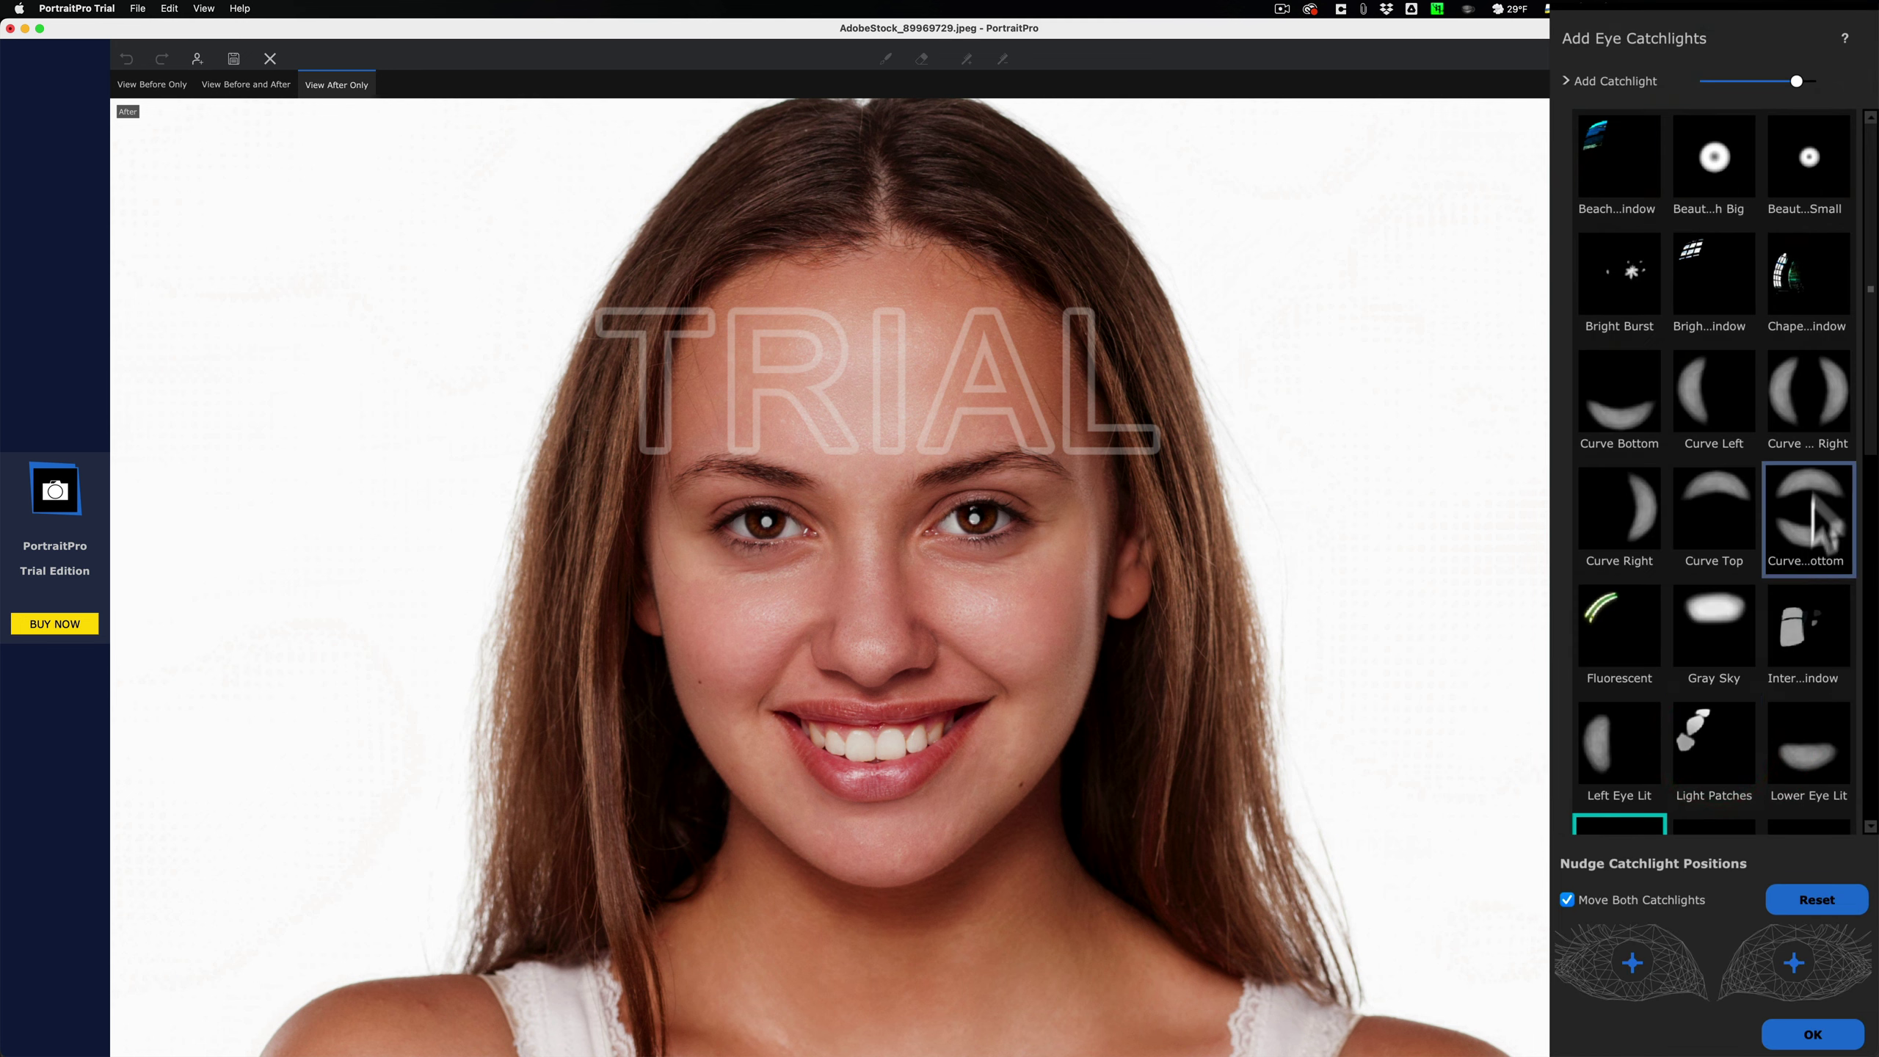
left_click(1808, 400)
left_click_drag(1796, 81, 1609, 79)
left_click(1565, 76)
left_click(1564, 76)
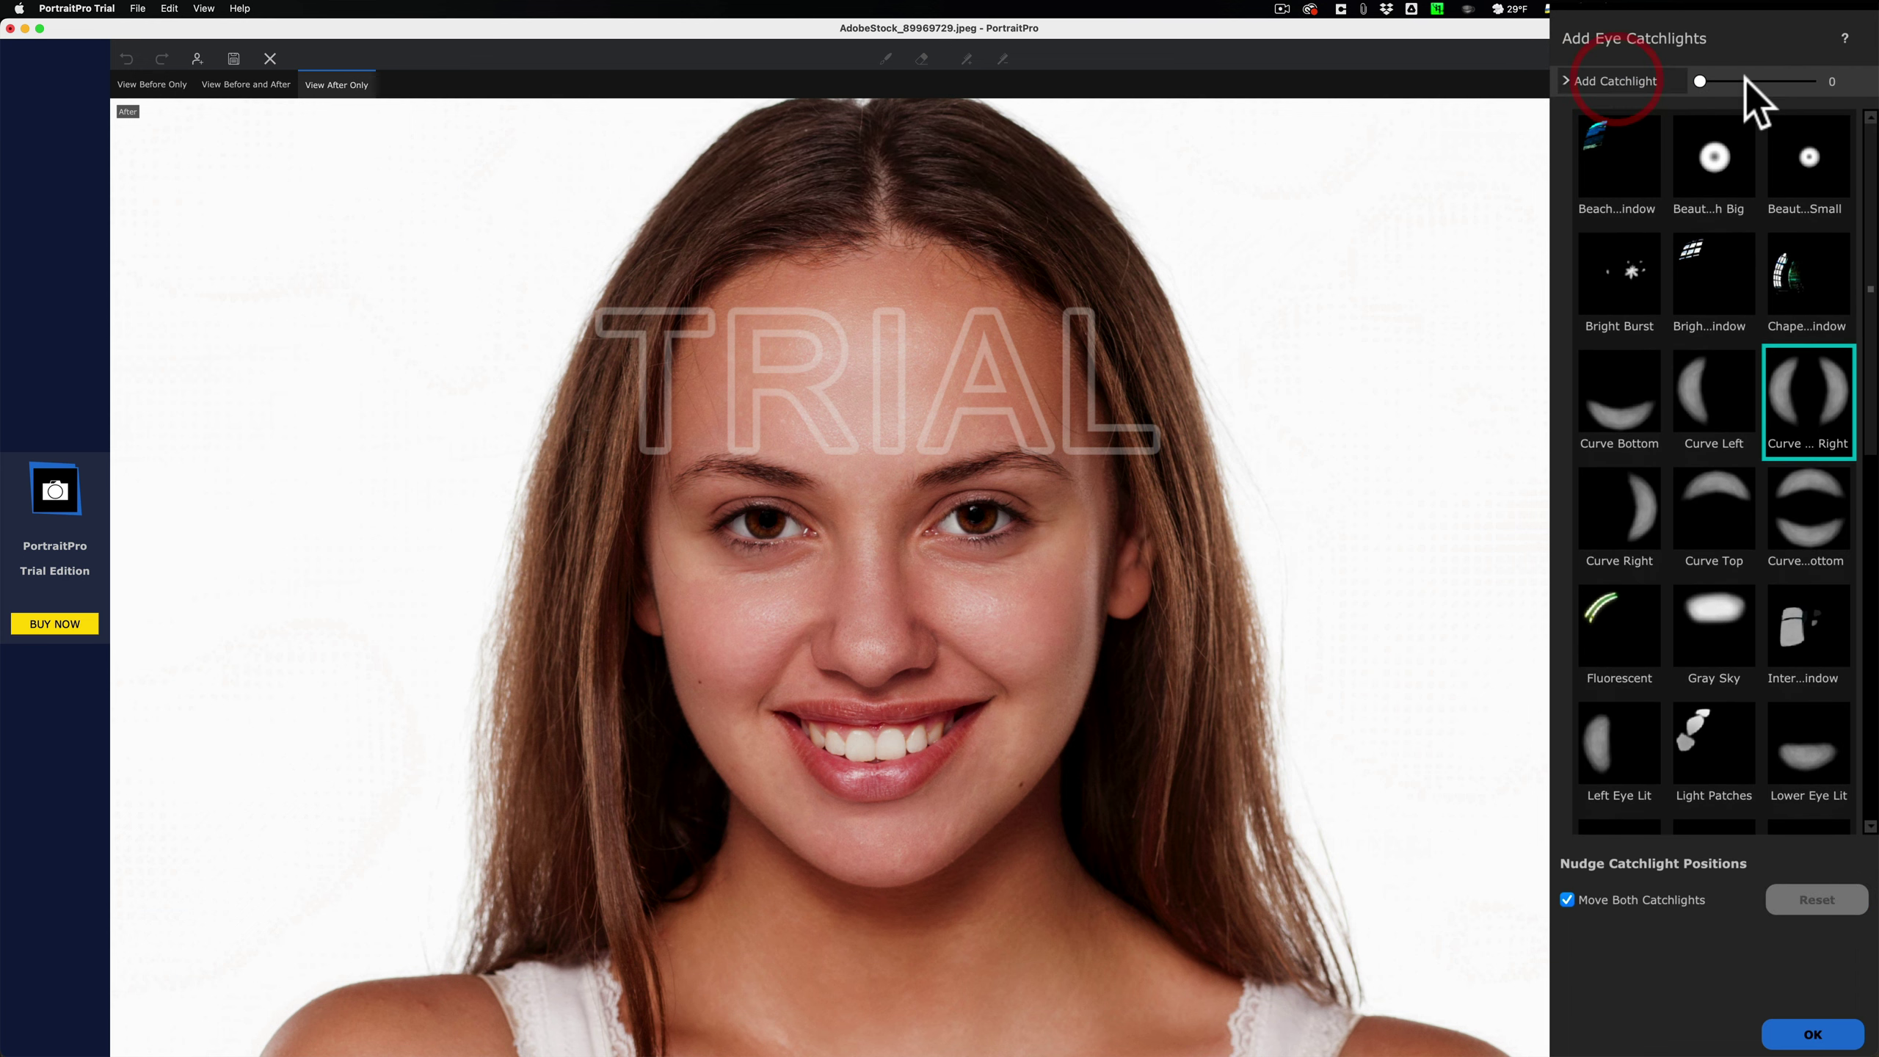
left_click(1812, 1034)
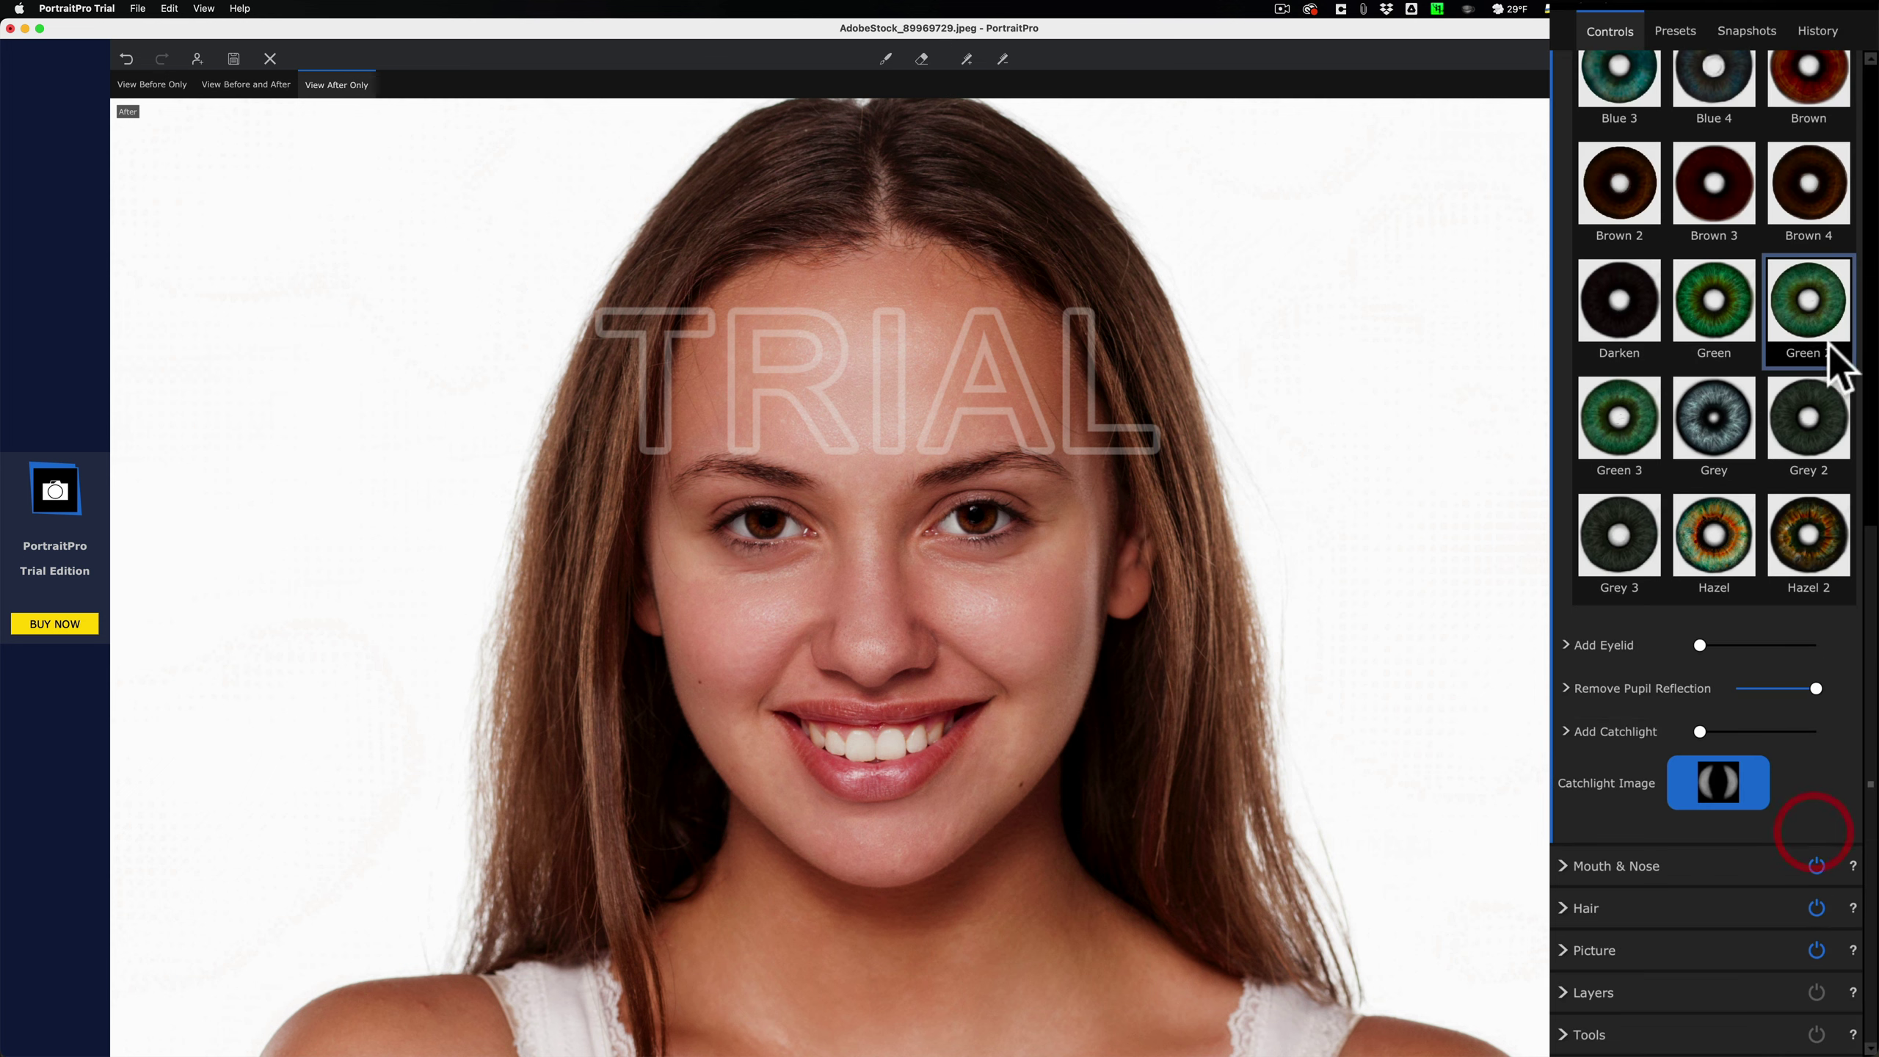
Step: Reset Remove Pupil Reflection to its minimum and collapse the Eye section
scroll(1815, 355, "up", 8)
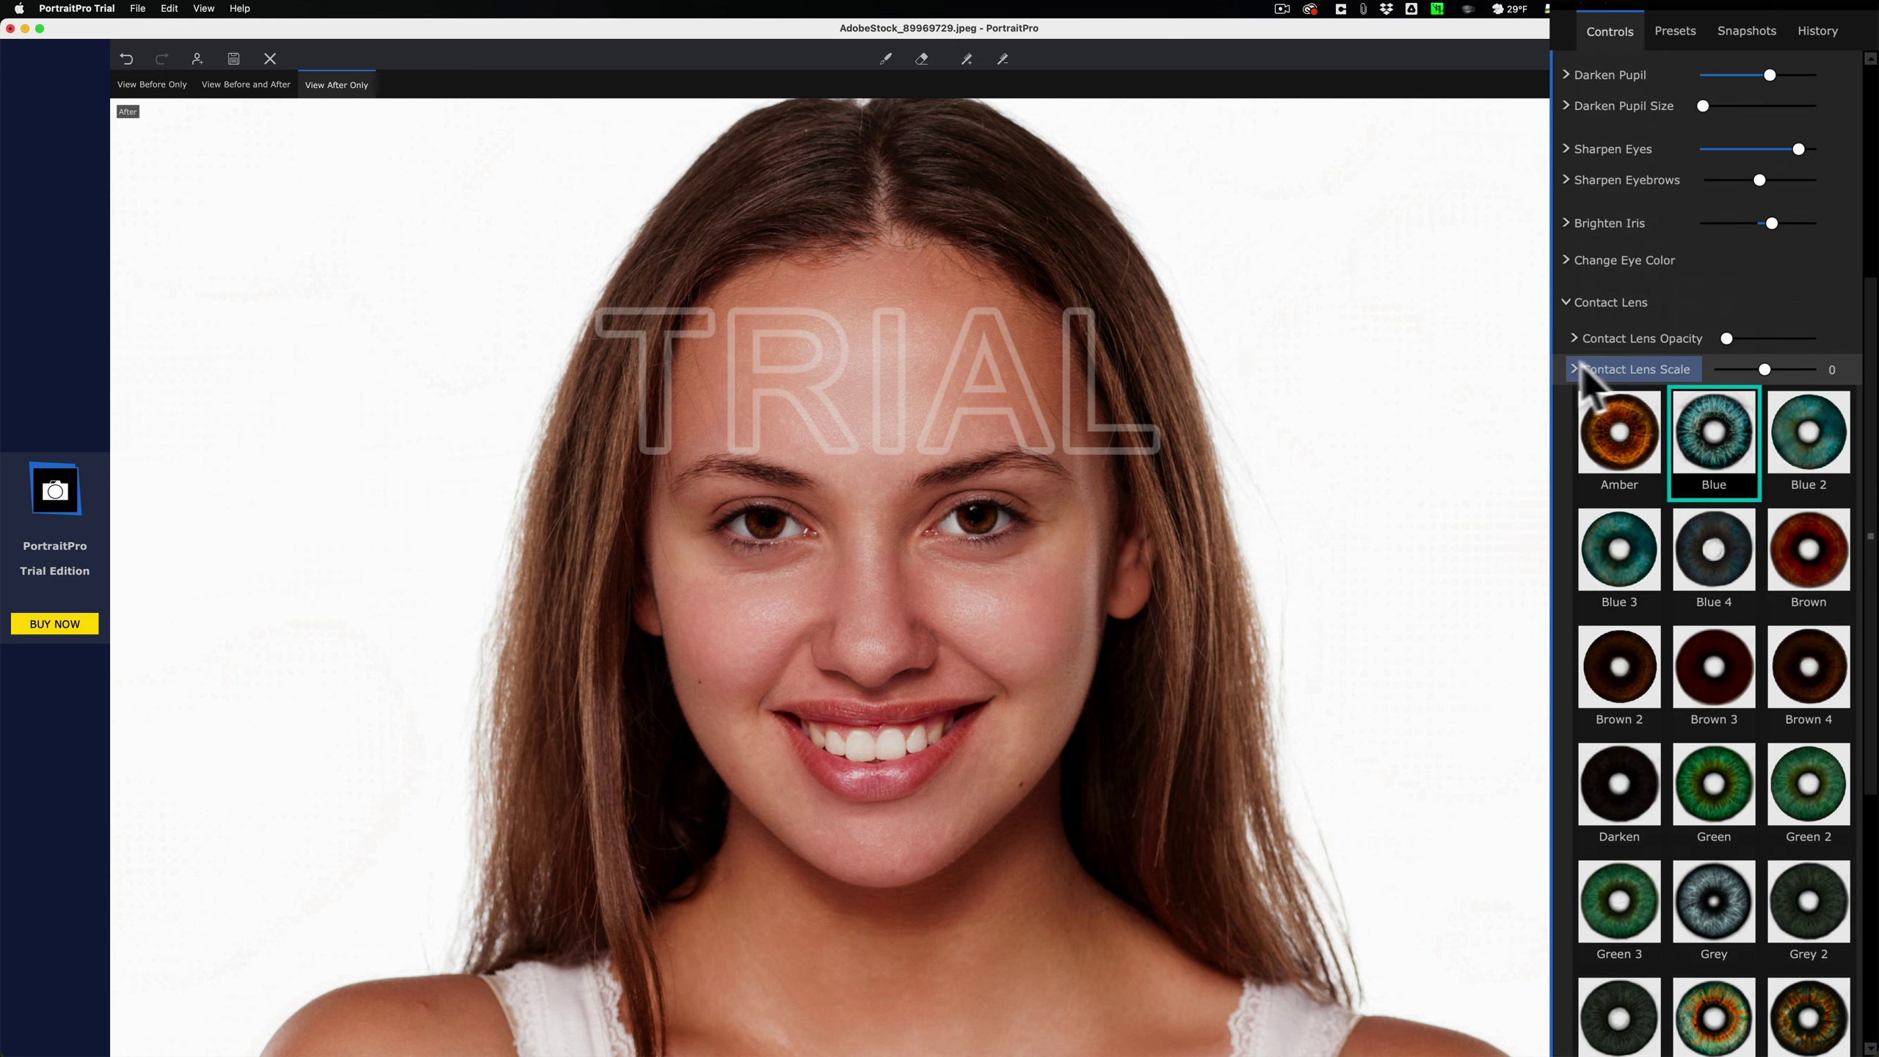
scroll(1586, 381, "down", 8)
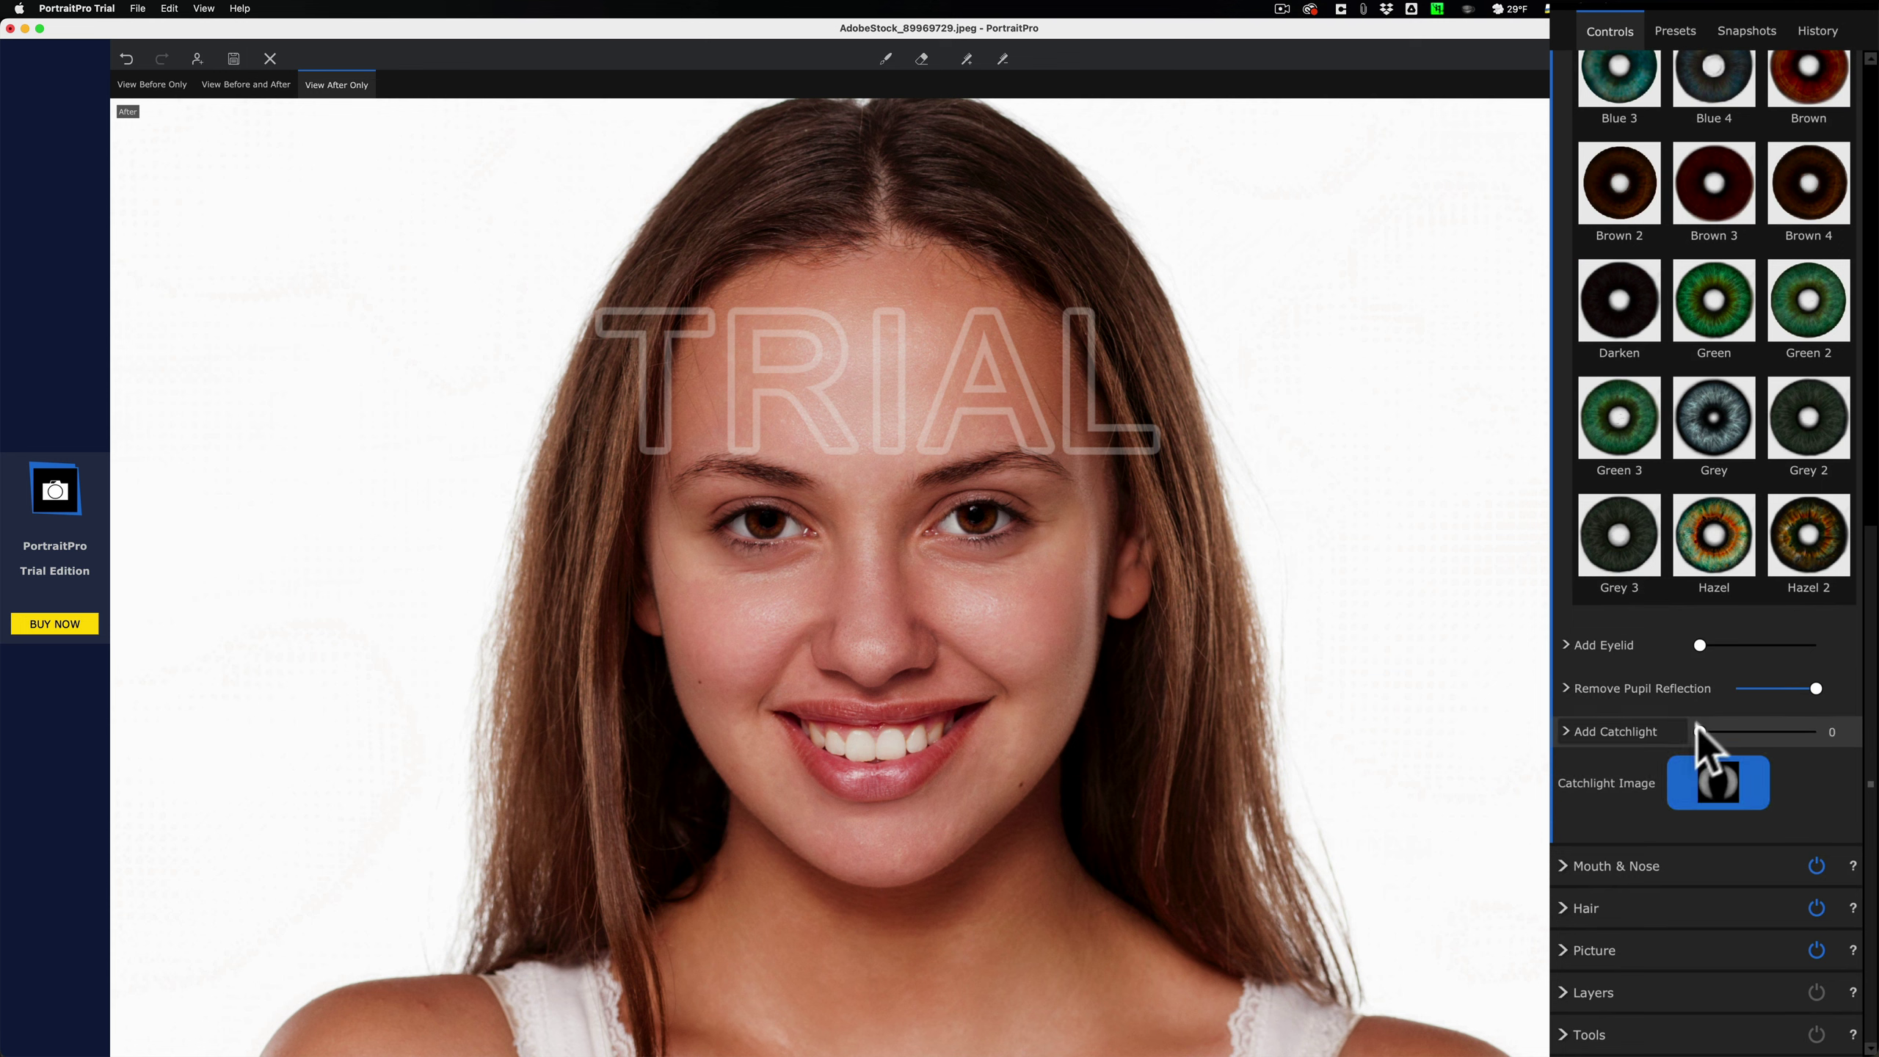
double_click(1819, 687)
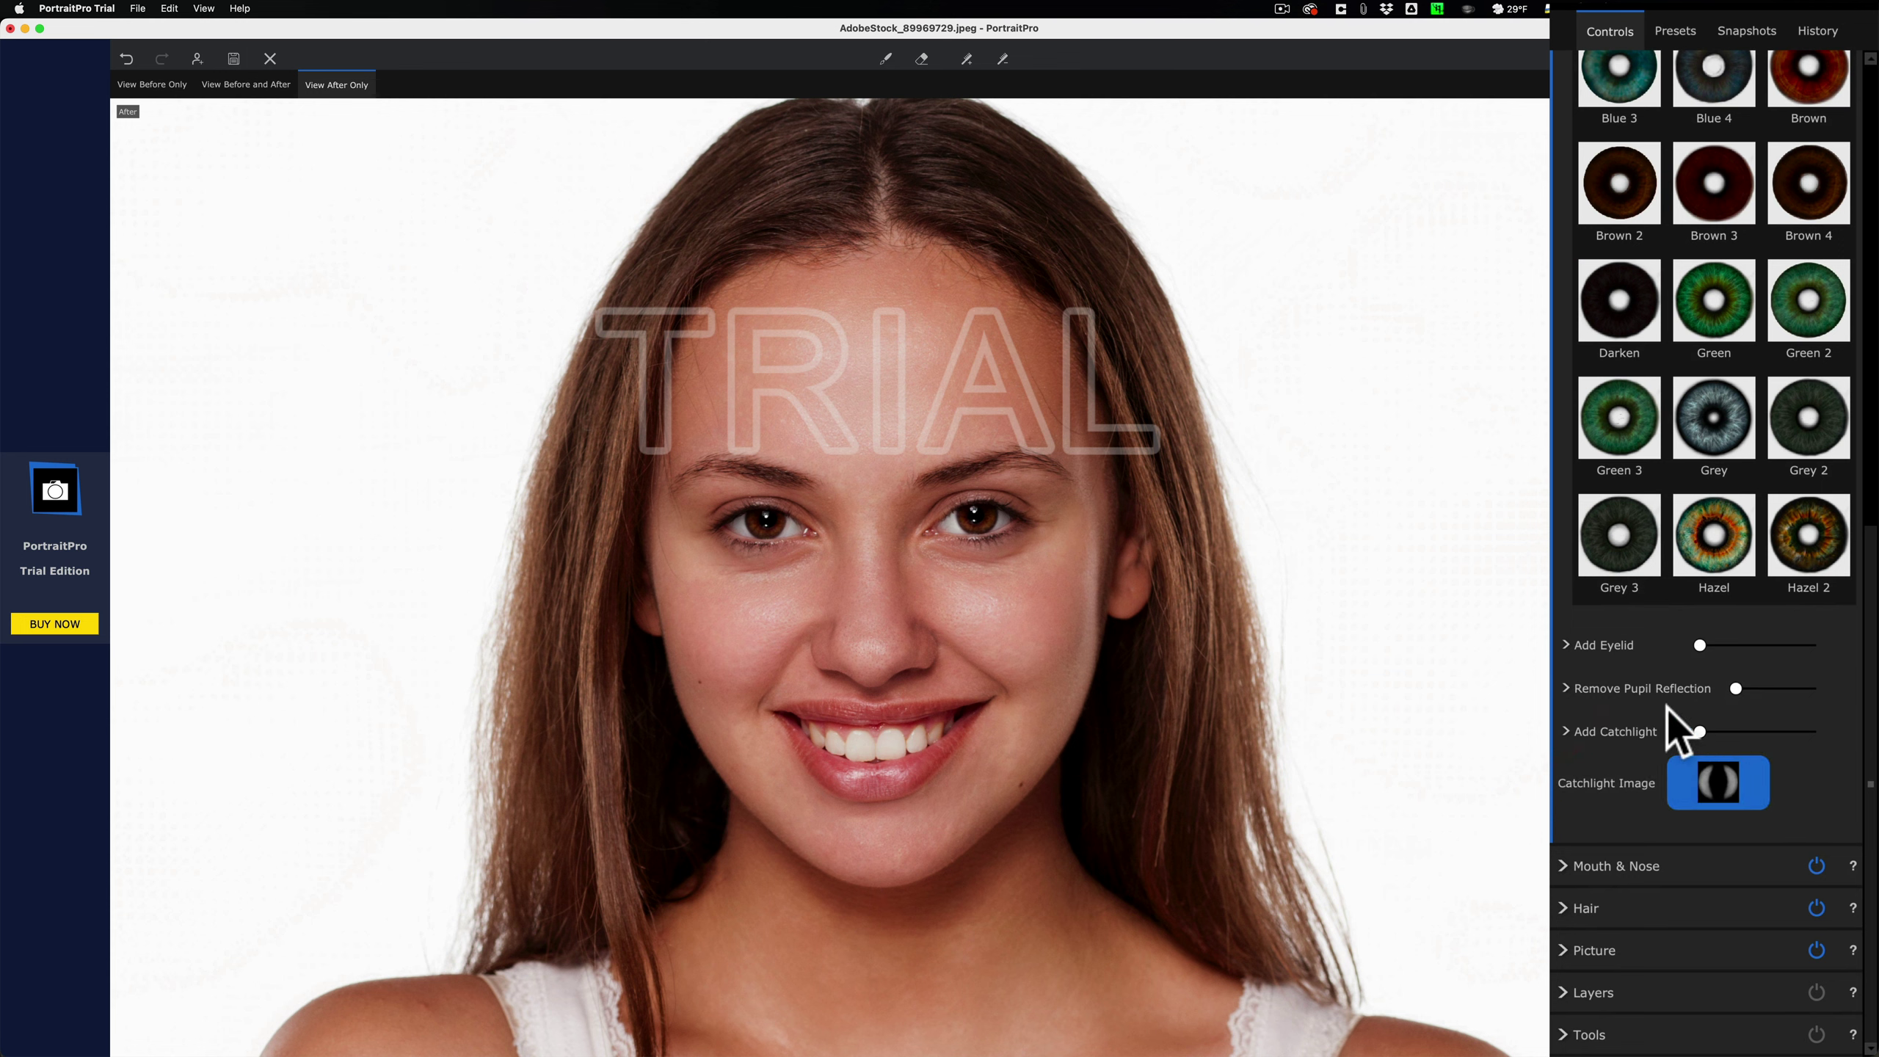
scroll(1678, 729, "up", 12)
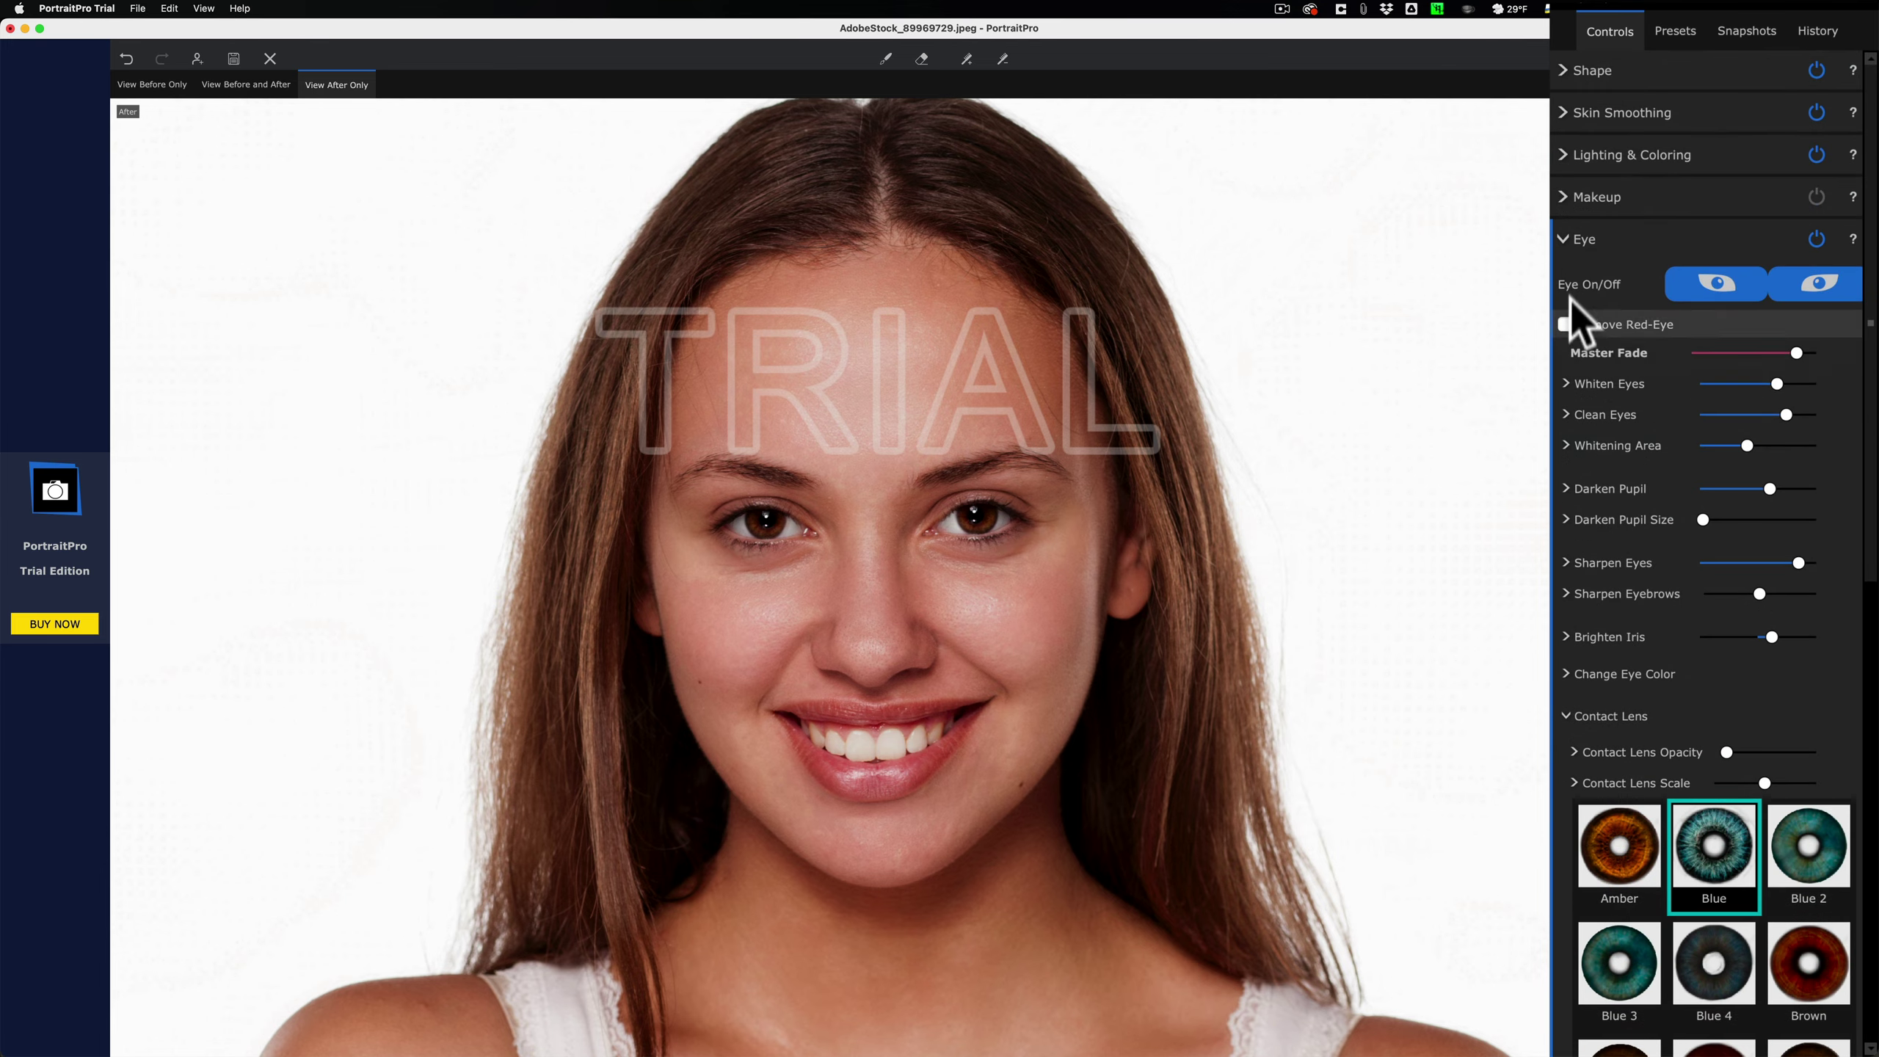
left_click(1565, 243)
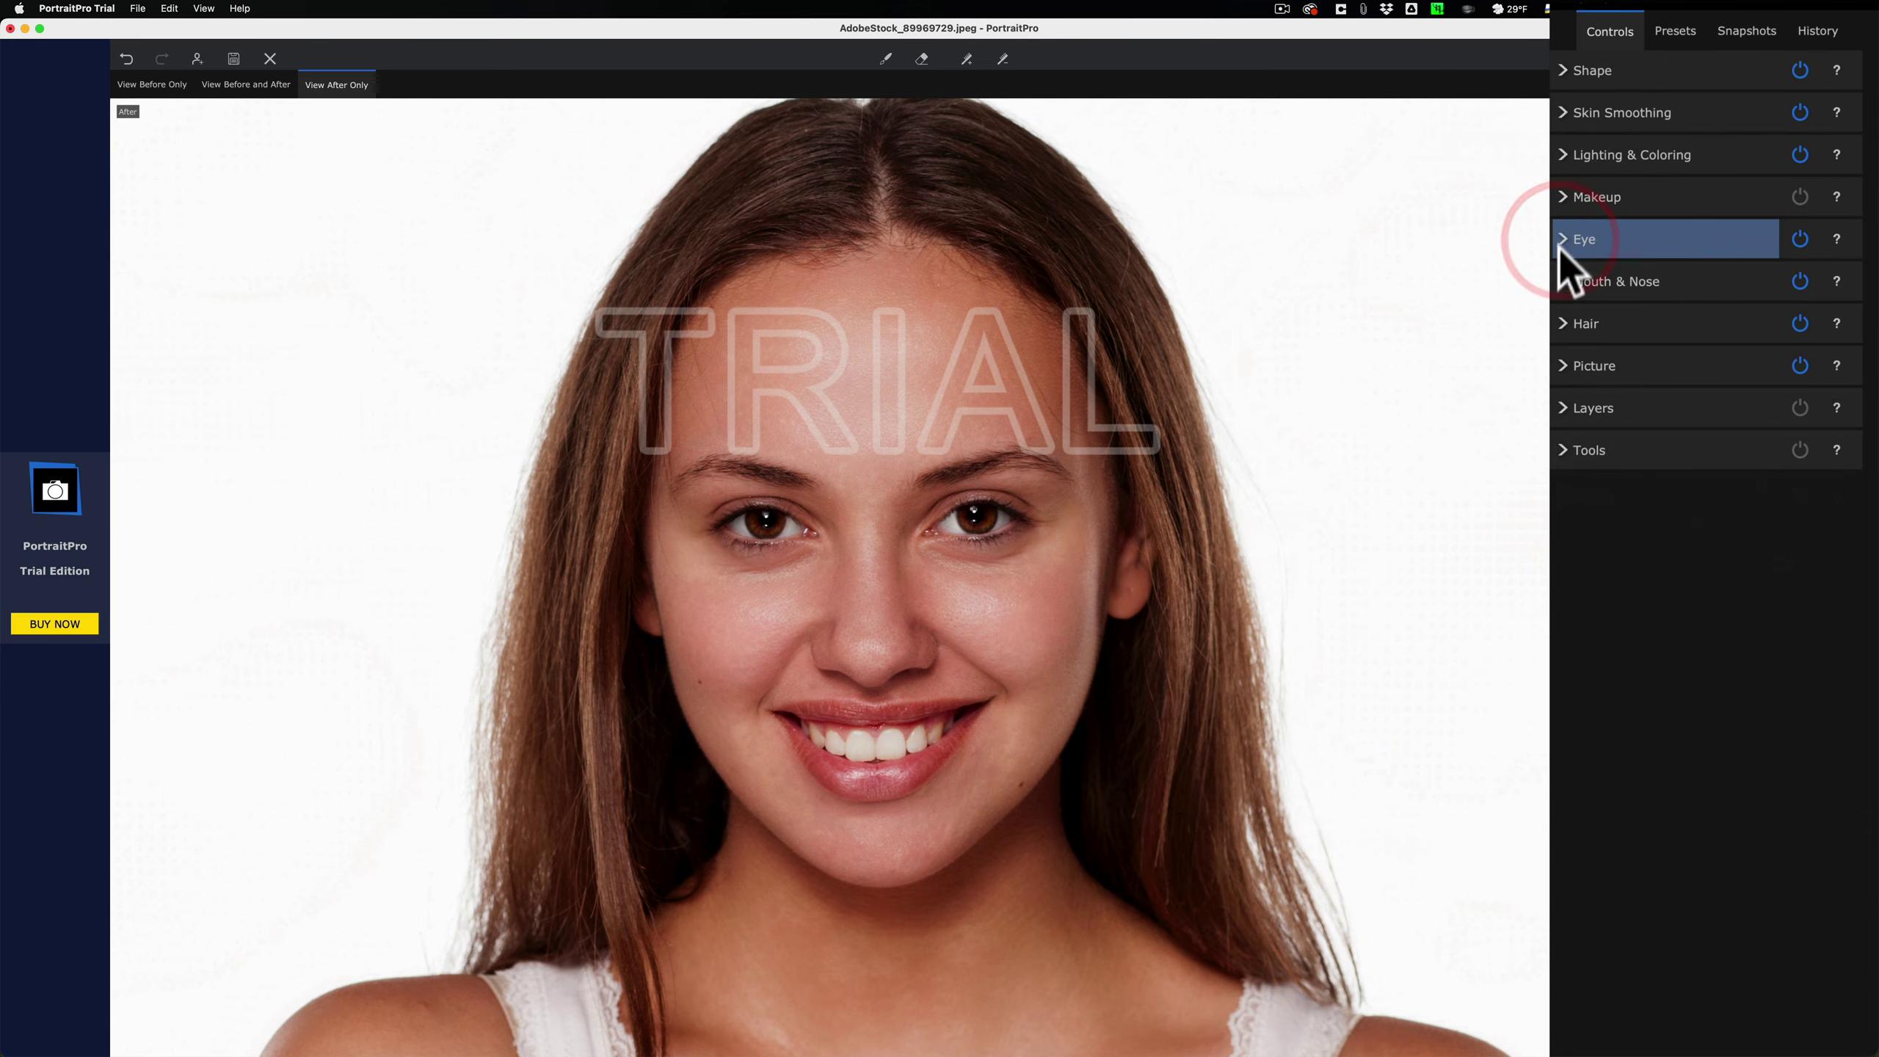
Step: In Mouth & Nose, raise Whiten Teeth and Clean Teeth, set Lip Saturation to 76, and slightly increase Lip Darken
left_click(1556, 279)
left_click_drag(1710, 346, 1757, 346)
mouse_move(1761, 377)
left_mouse_down()
mouse_move(1780, 378)
mouse_move(1755, 409)
mouse_move(1785, 409)
mouse_move(1741, 408)
left_mouse_up()
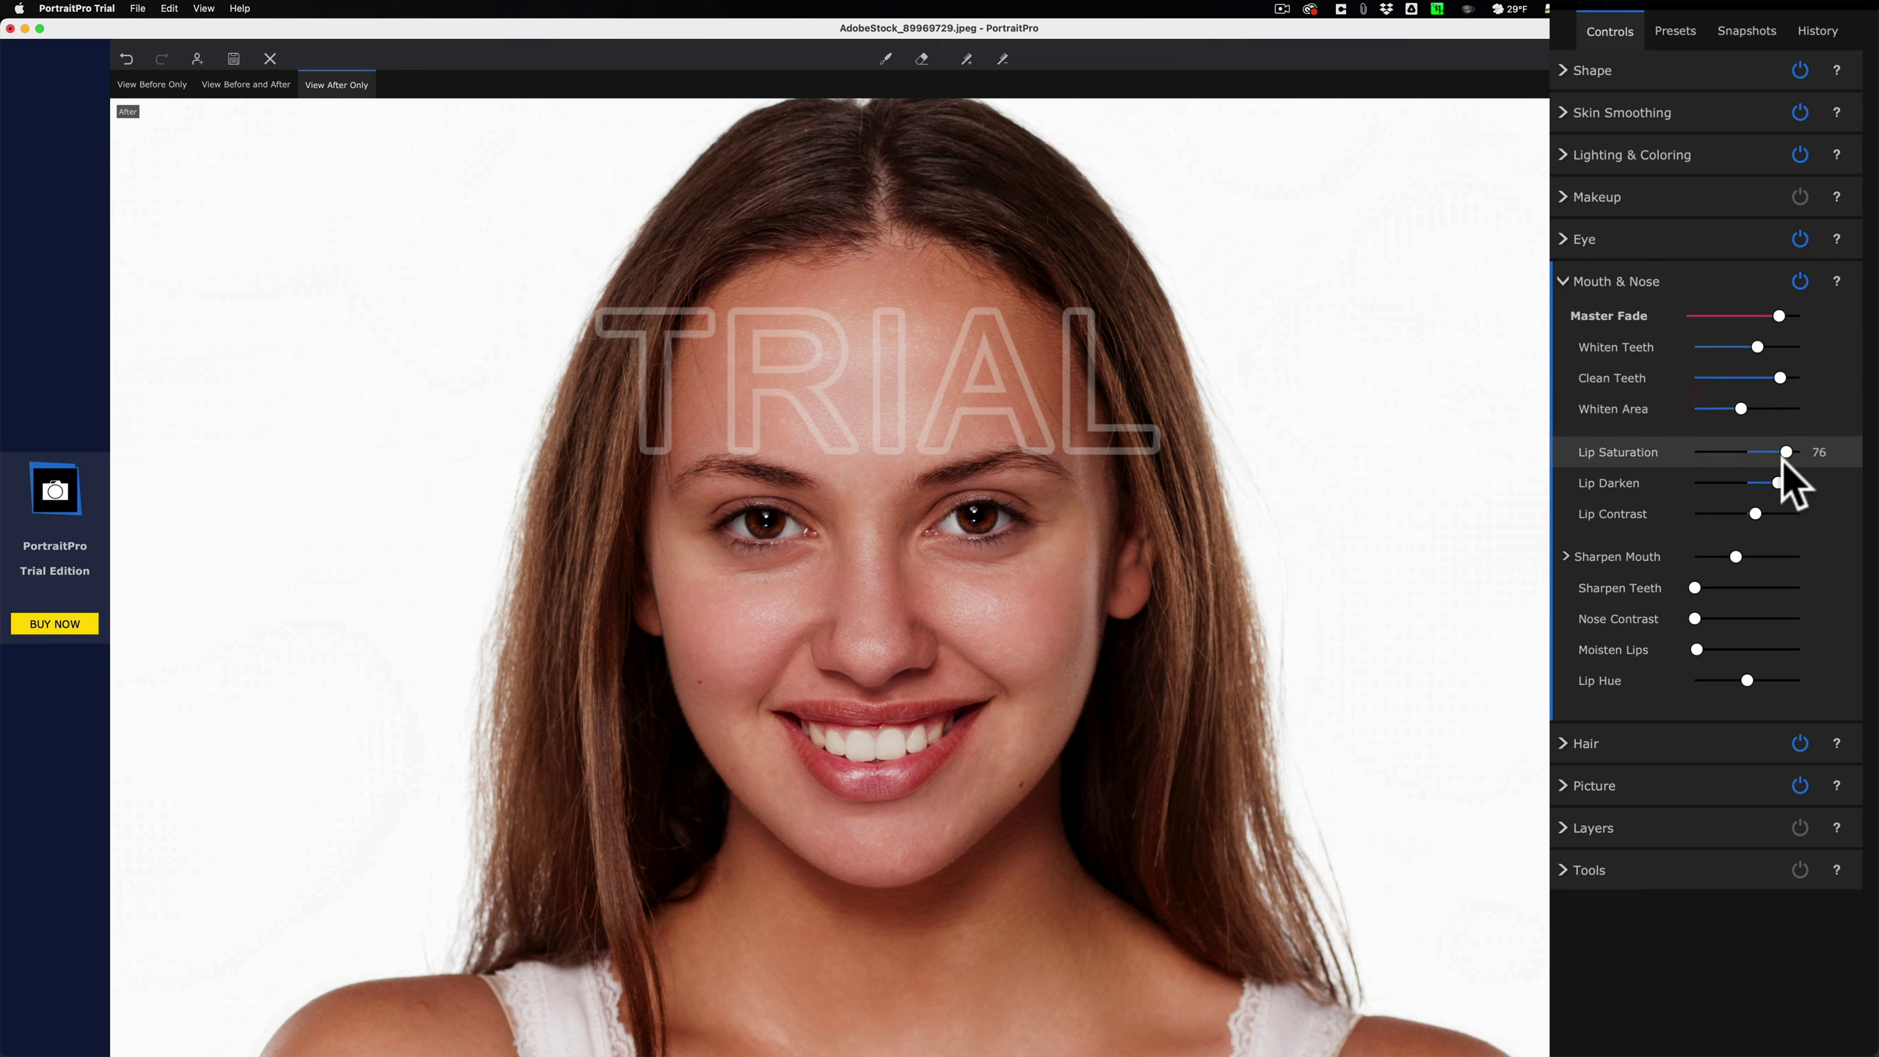
left_click_drag(1777, 482, 1784, 483)
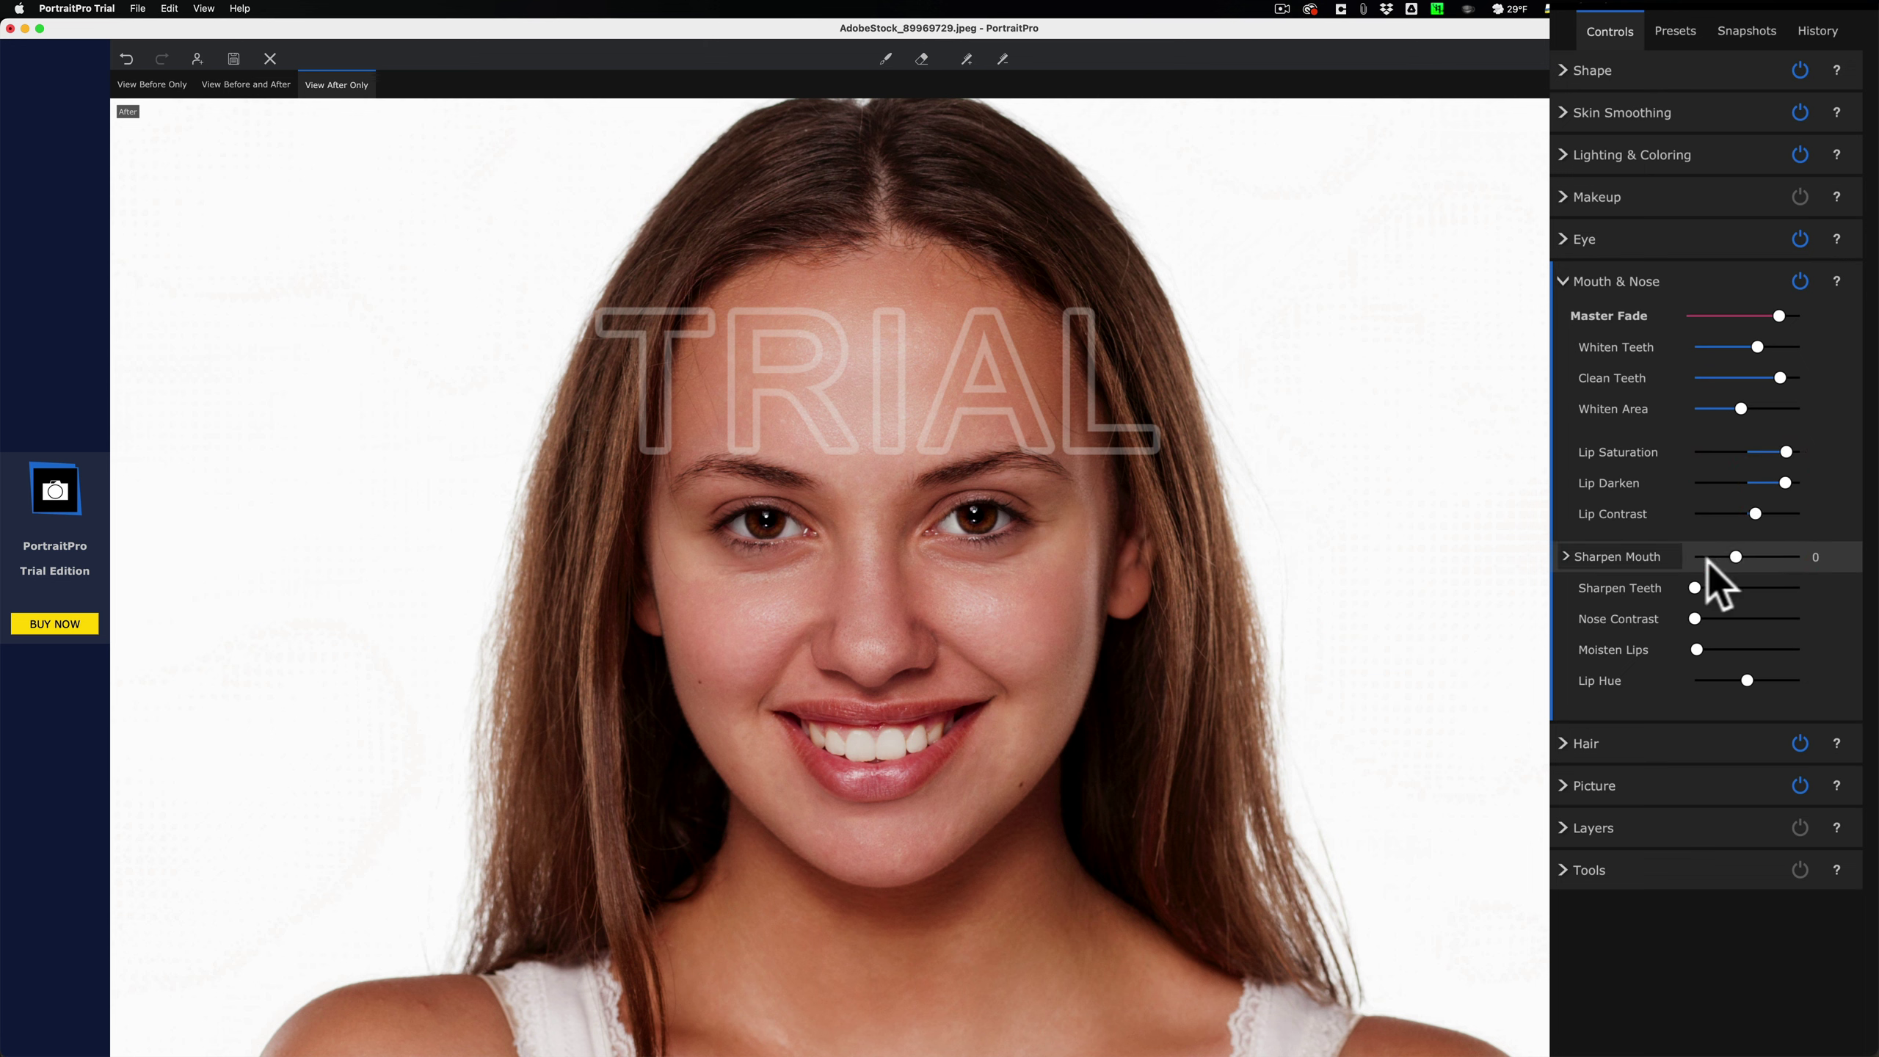
Step: Raise Sharpen Mouth slightly, set Moisten Lips to 46, keep Lip Hue at 0, and collapse Mouth & Nose
left_click_drag(1726, 550, 1742, 648)
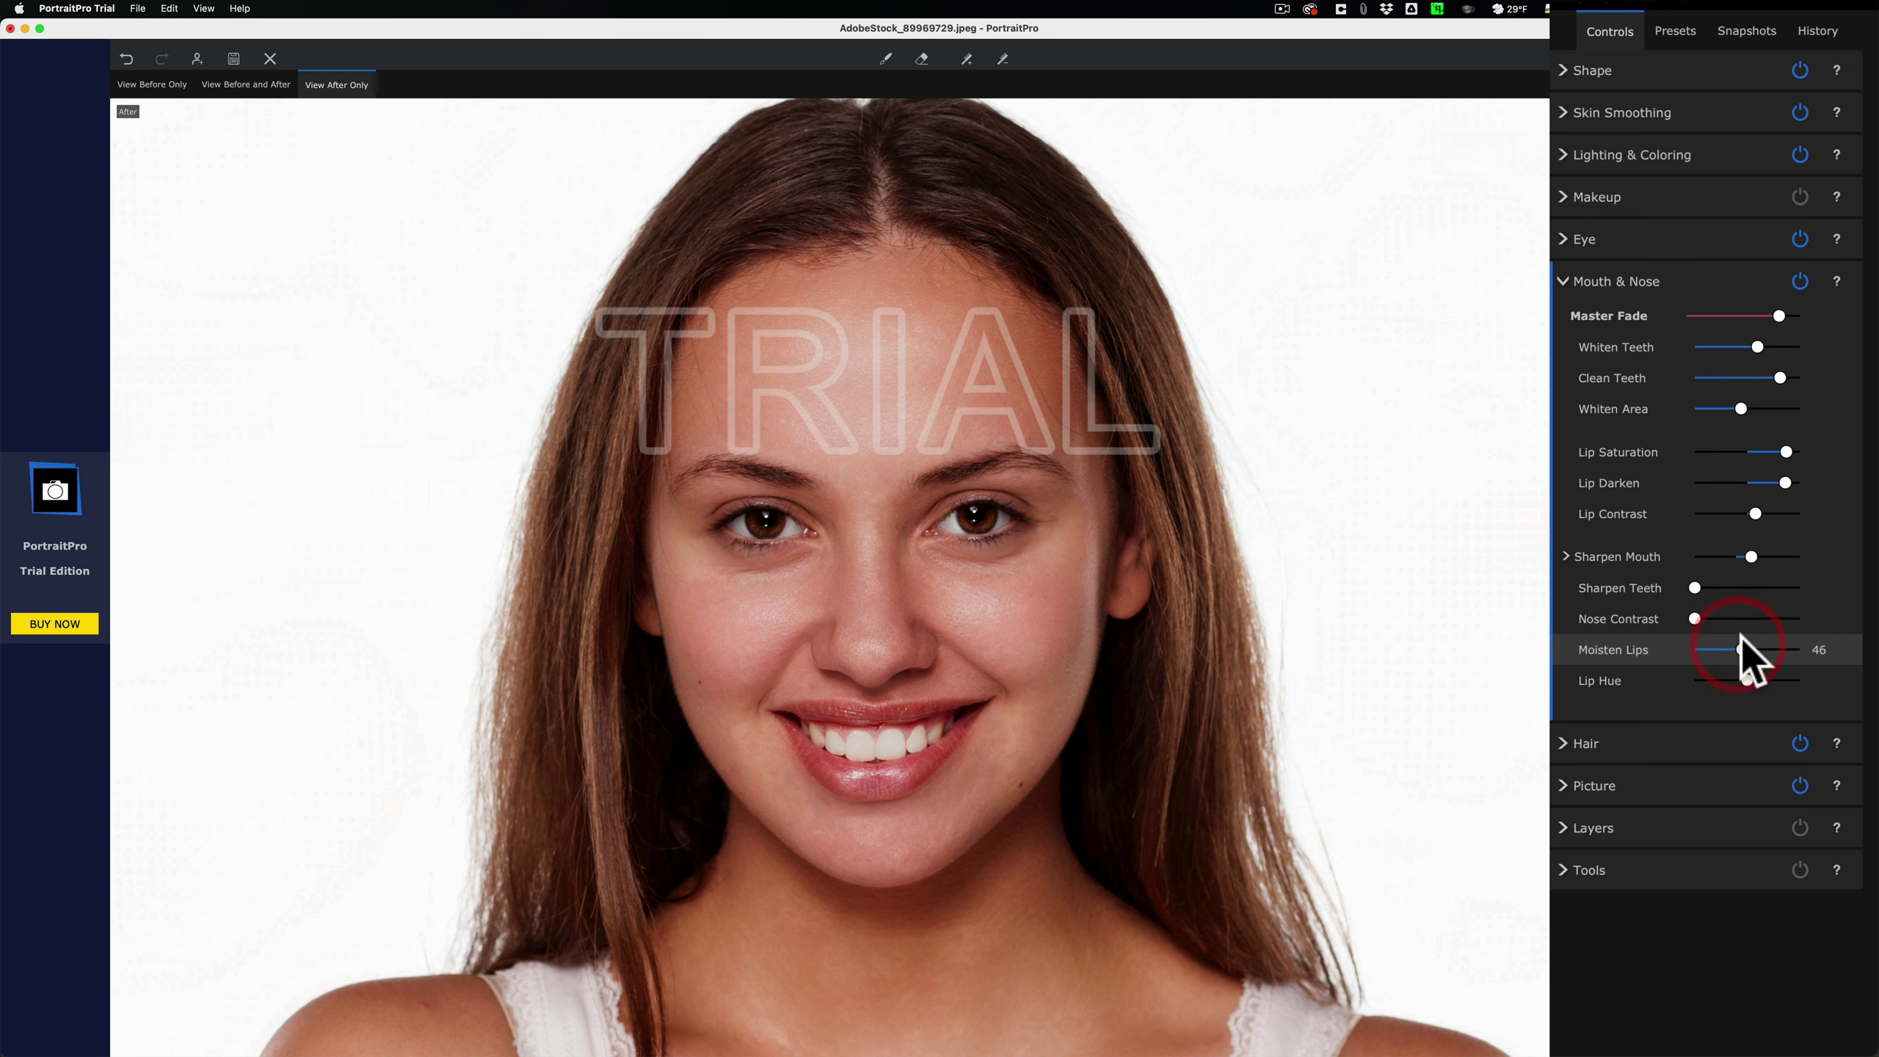
mouse_move(1743, 682)
left_mouse_down()
mouse_move(1695, 682)
mouse_move(1747, 683)
left_mouse_up()
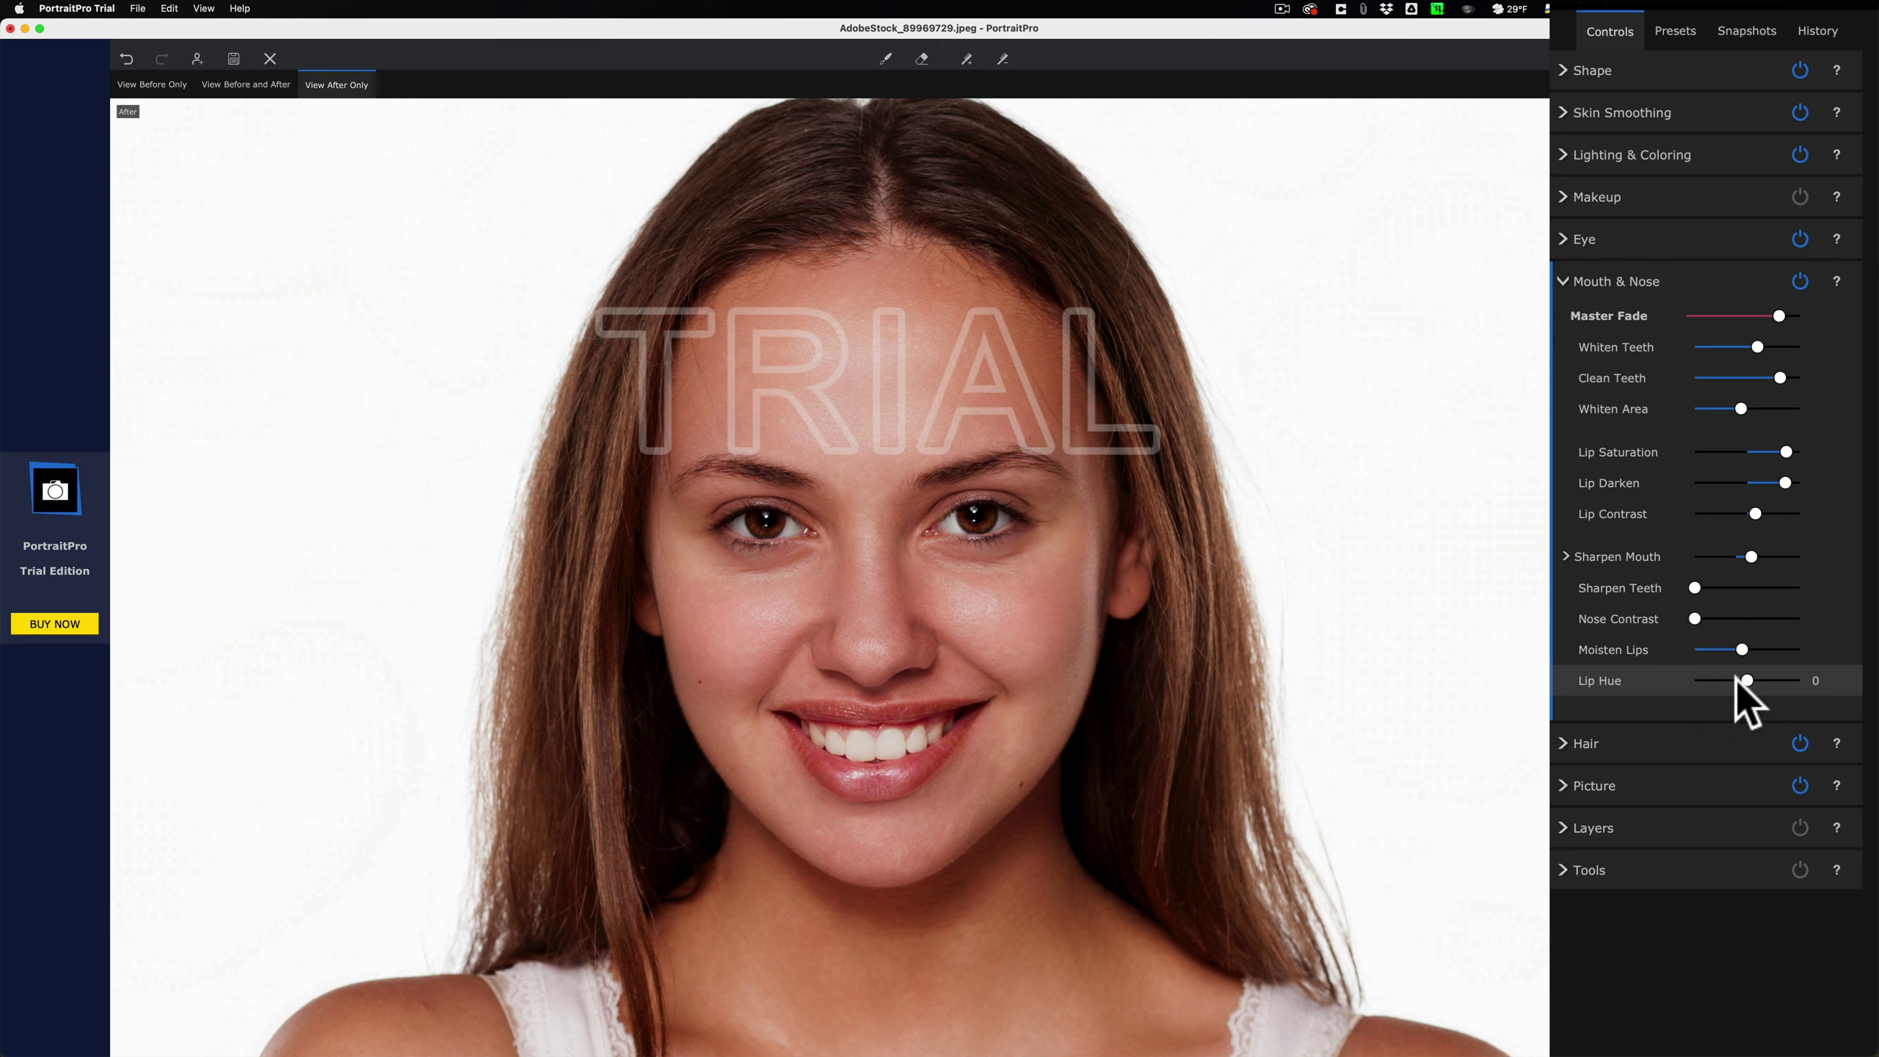
left_click(1564, 280)
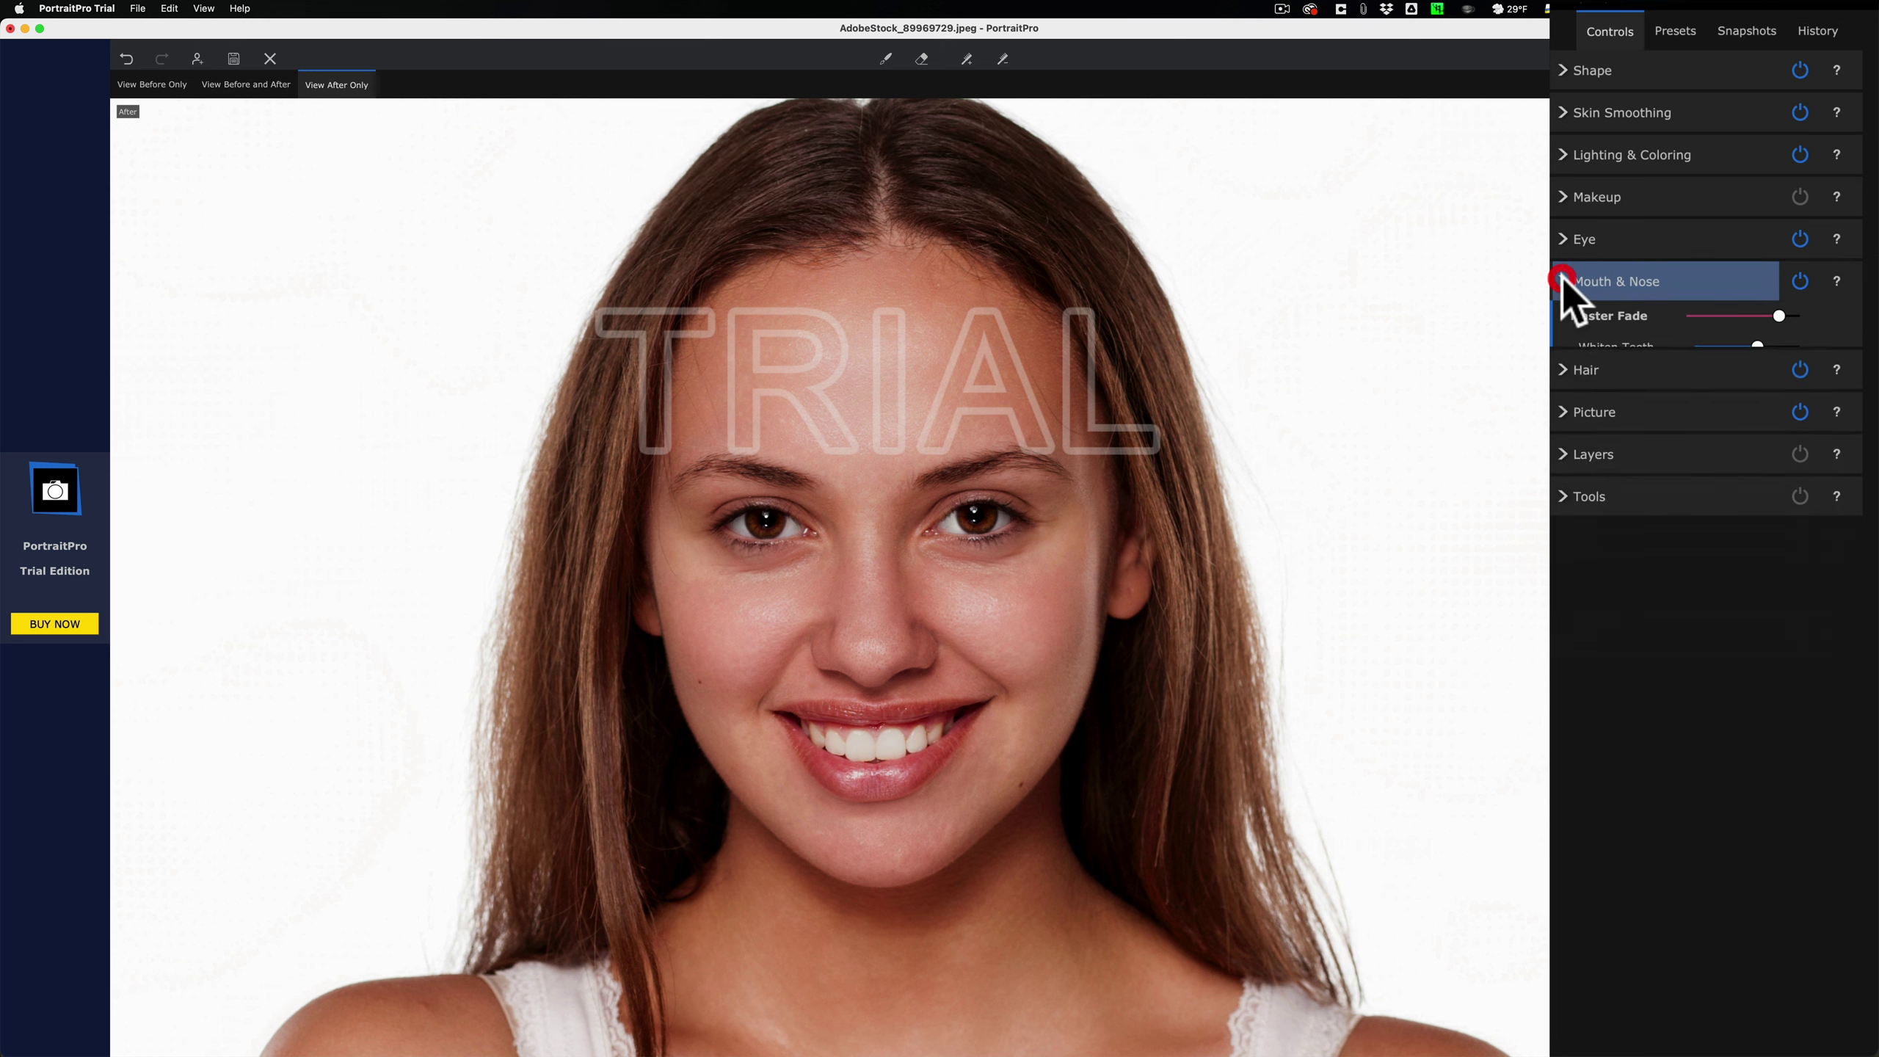
Step: Expand the Hair section and try its Master Fade, bringing it back to the minimum
left_click(1559, 323)
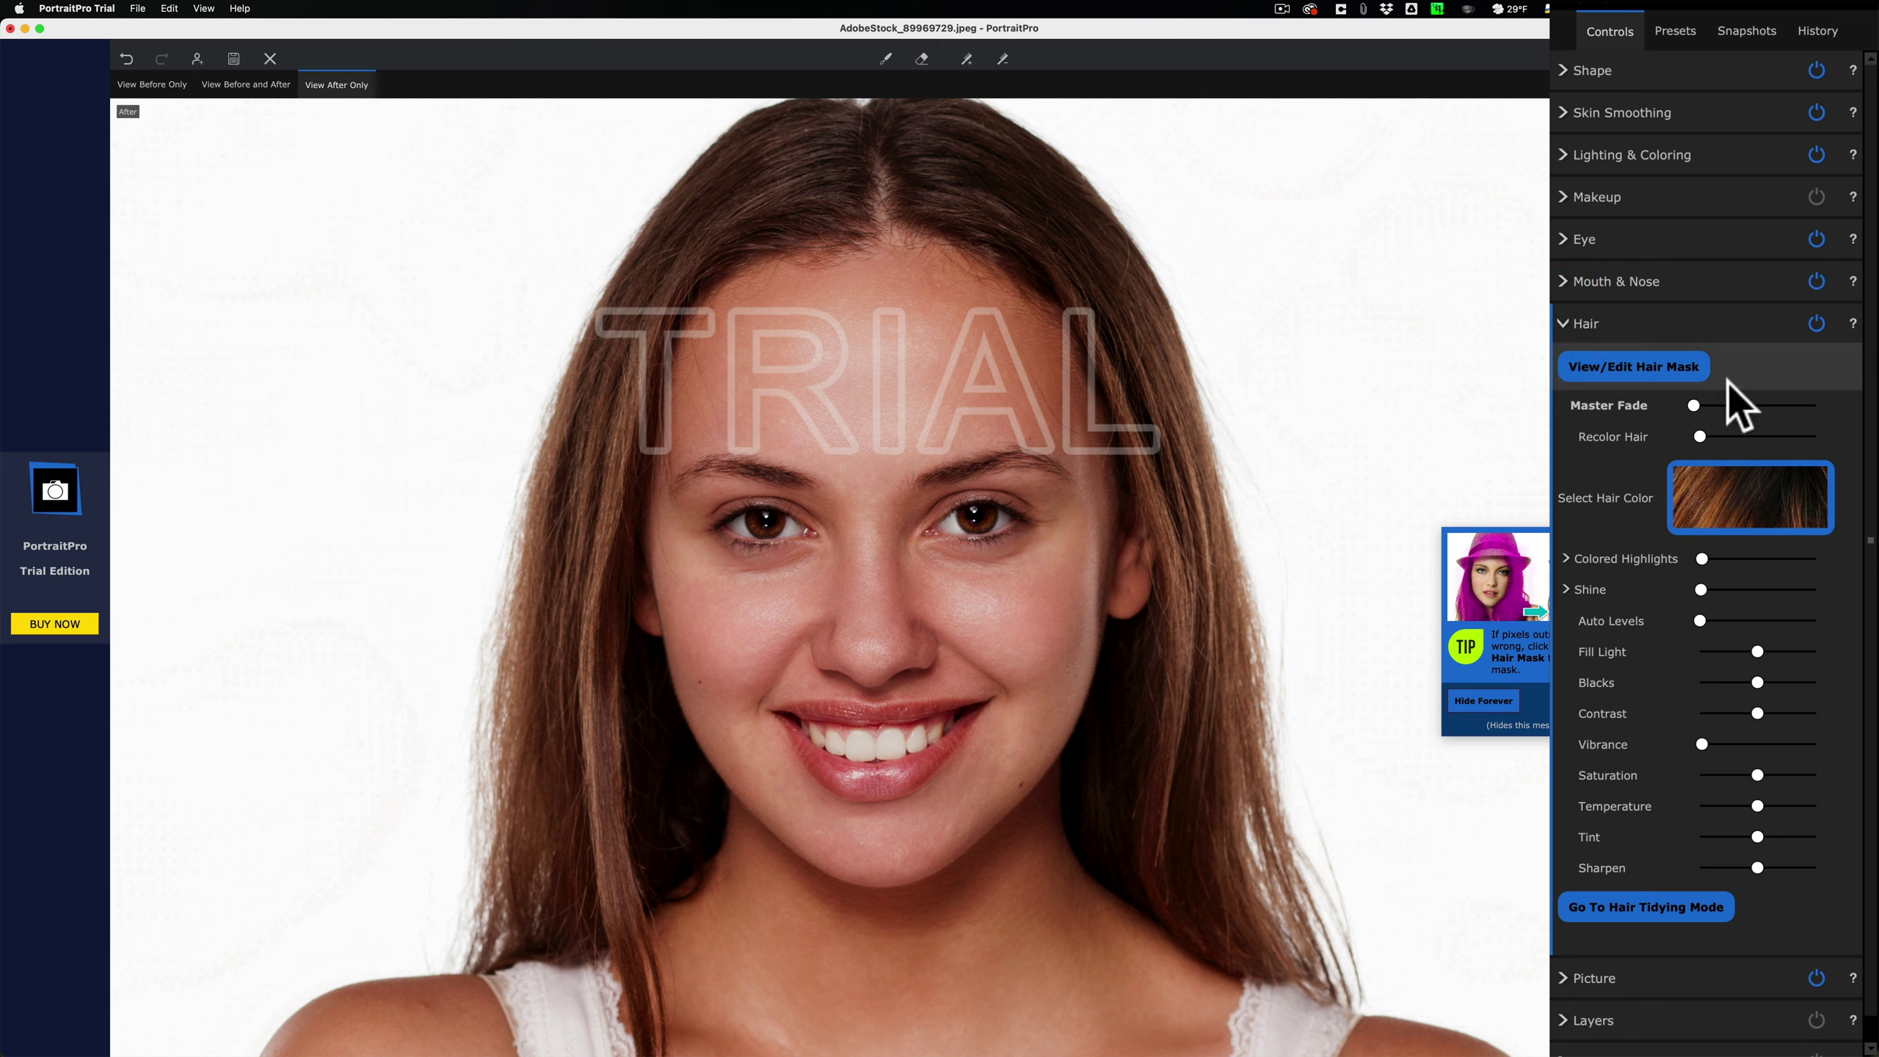
mouse_move(1694, 406)
left_mouse_down()
mouse_move(1808, 409)
mouse_move(1695, 408)
left_mouse_up()
left_click_drag(1870, 436, 1649, 409)
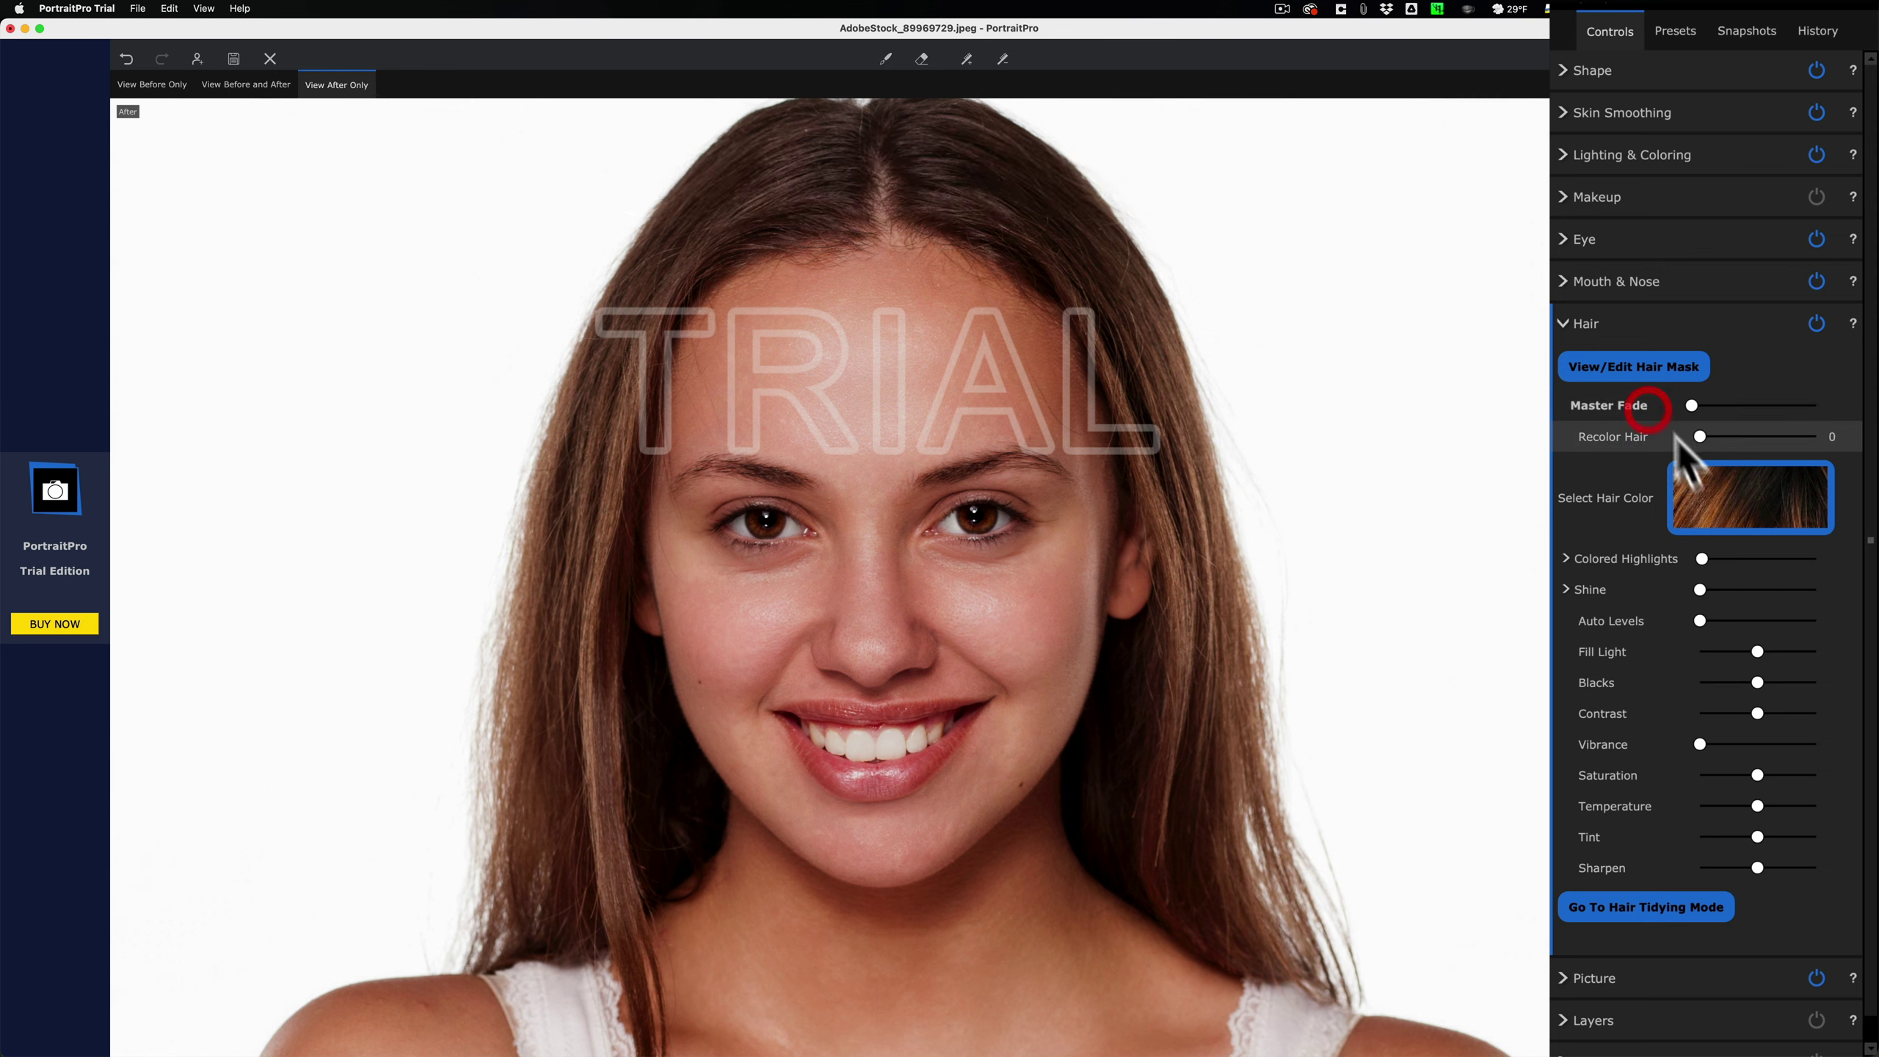
Step: Try recoloring the hair with Chocolate blonde, Honey blonde, Light amber brown and Medium brown
left_click(1713, 486)
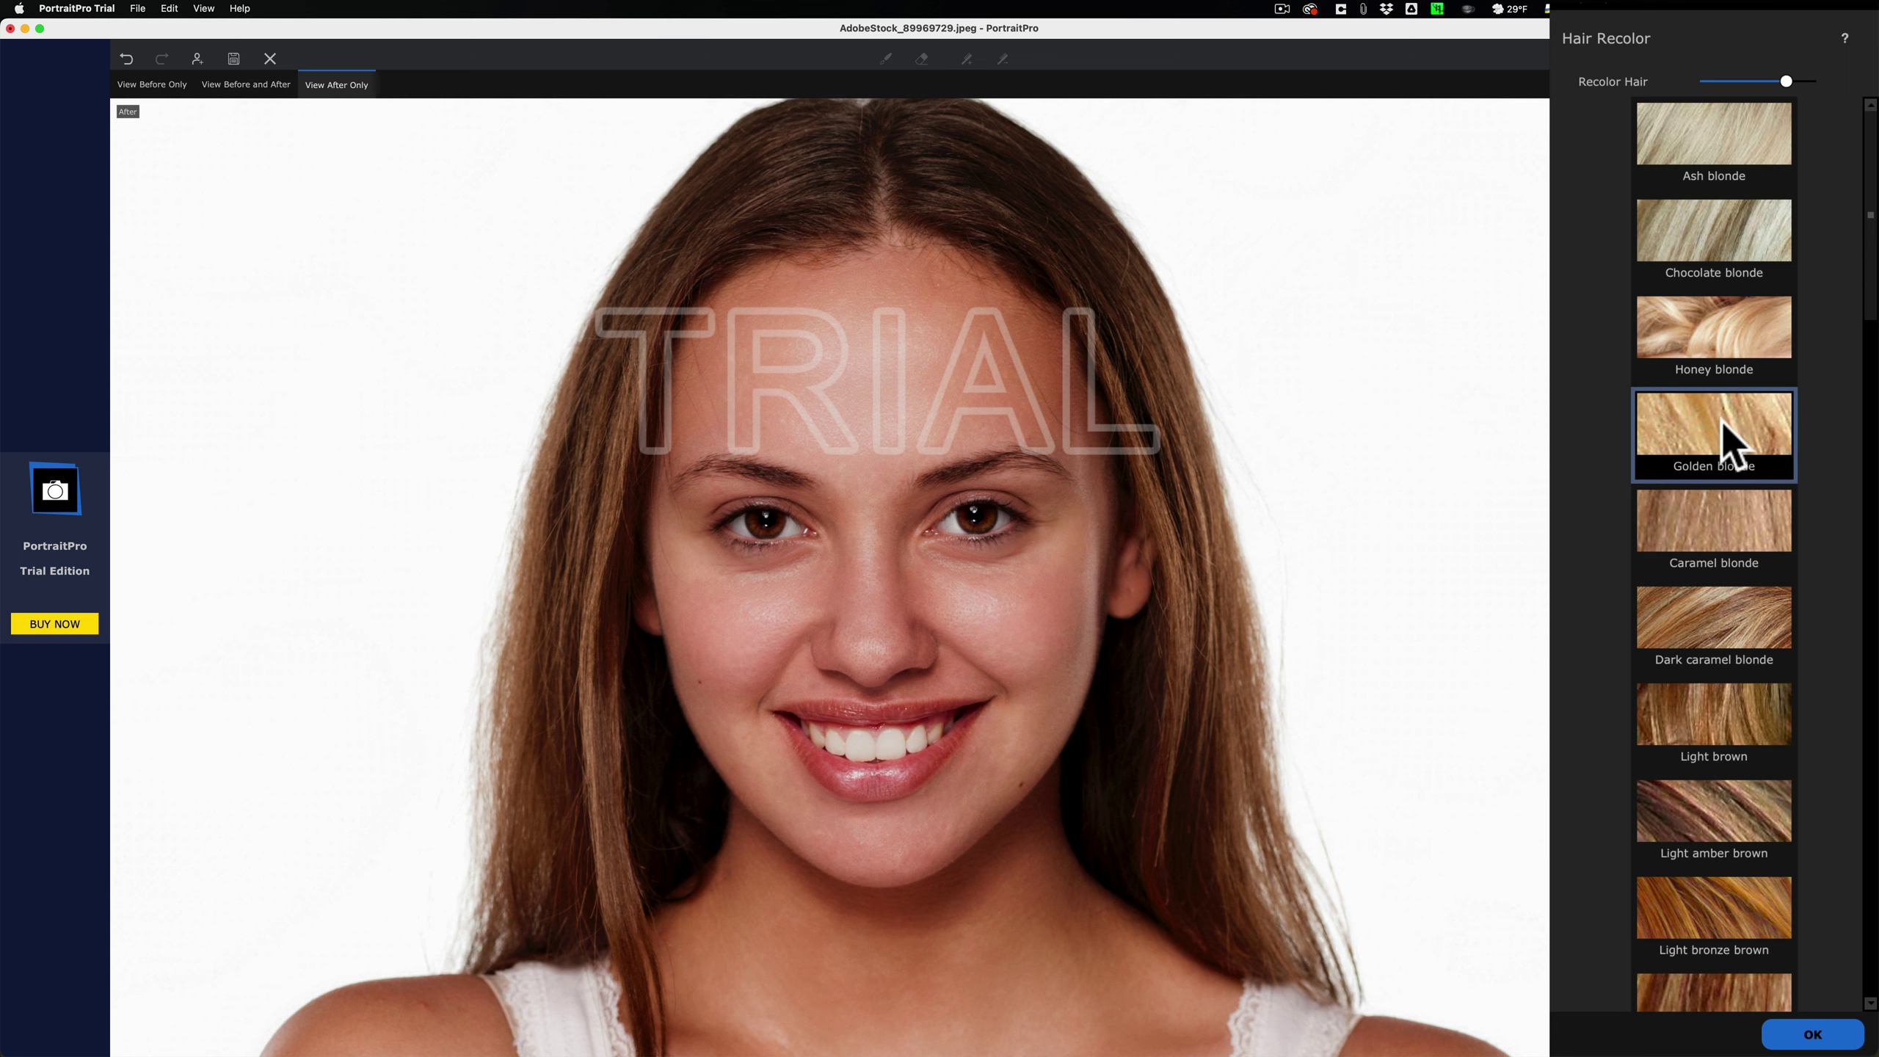
left_click(1711, 227)
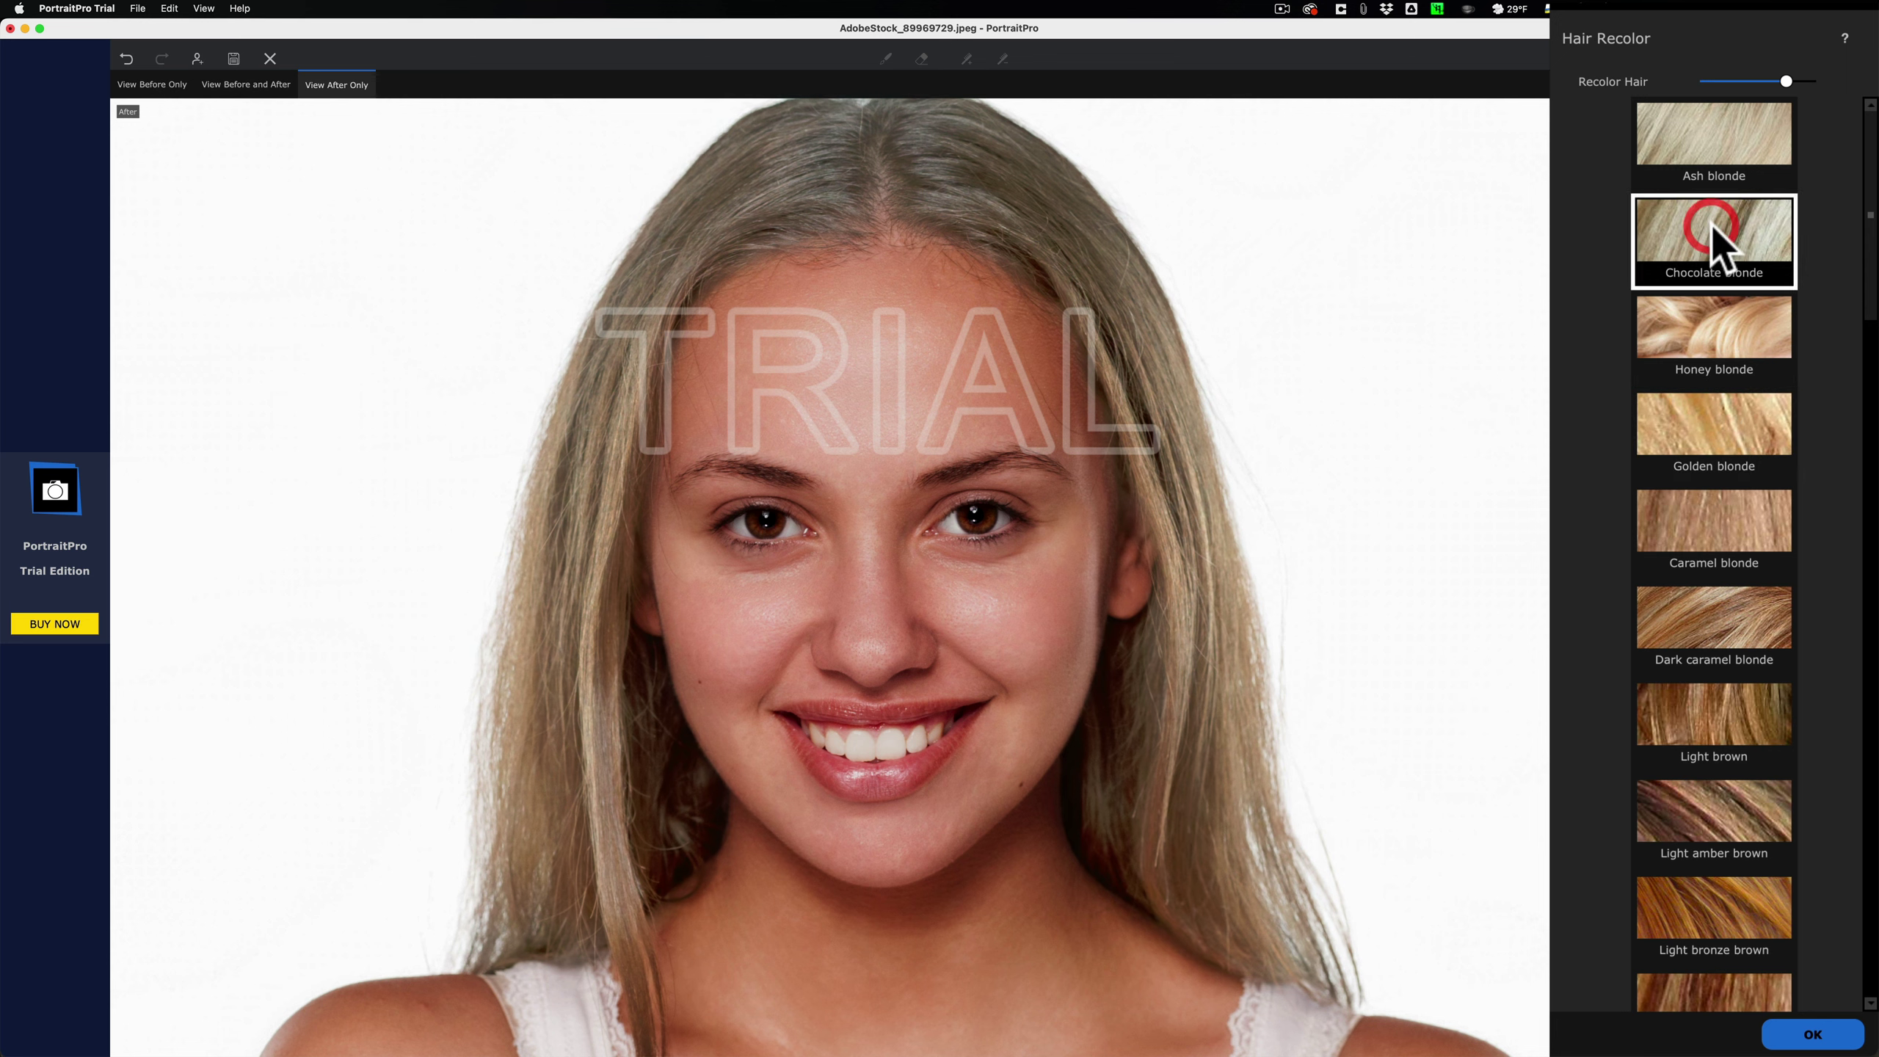
left_click(1715, 337)
scroll(1717, 338, "down", 5)
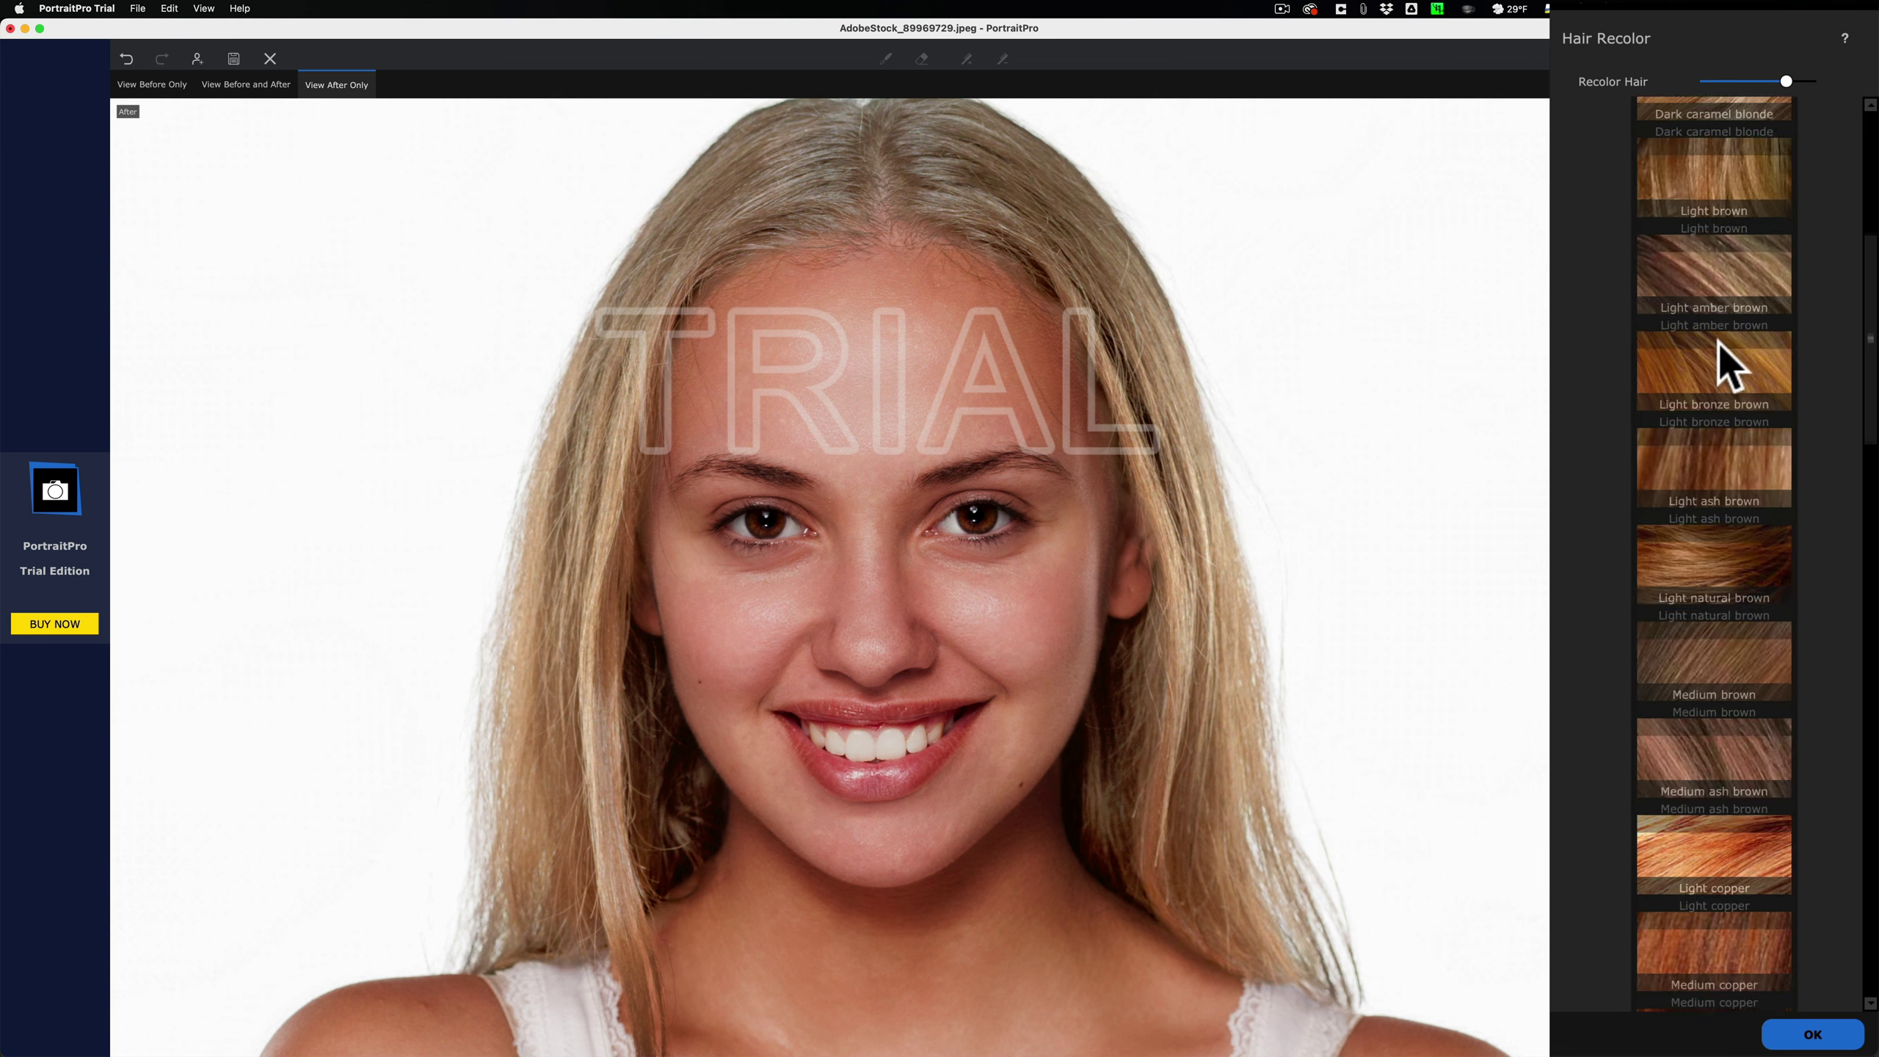
left_click(1688, 226)
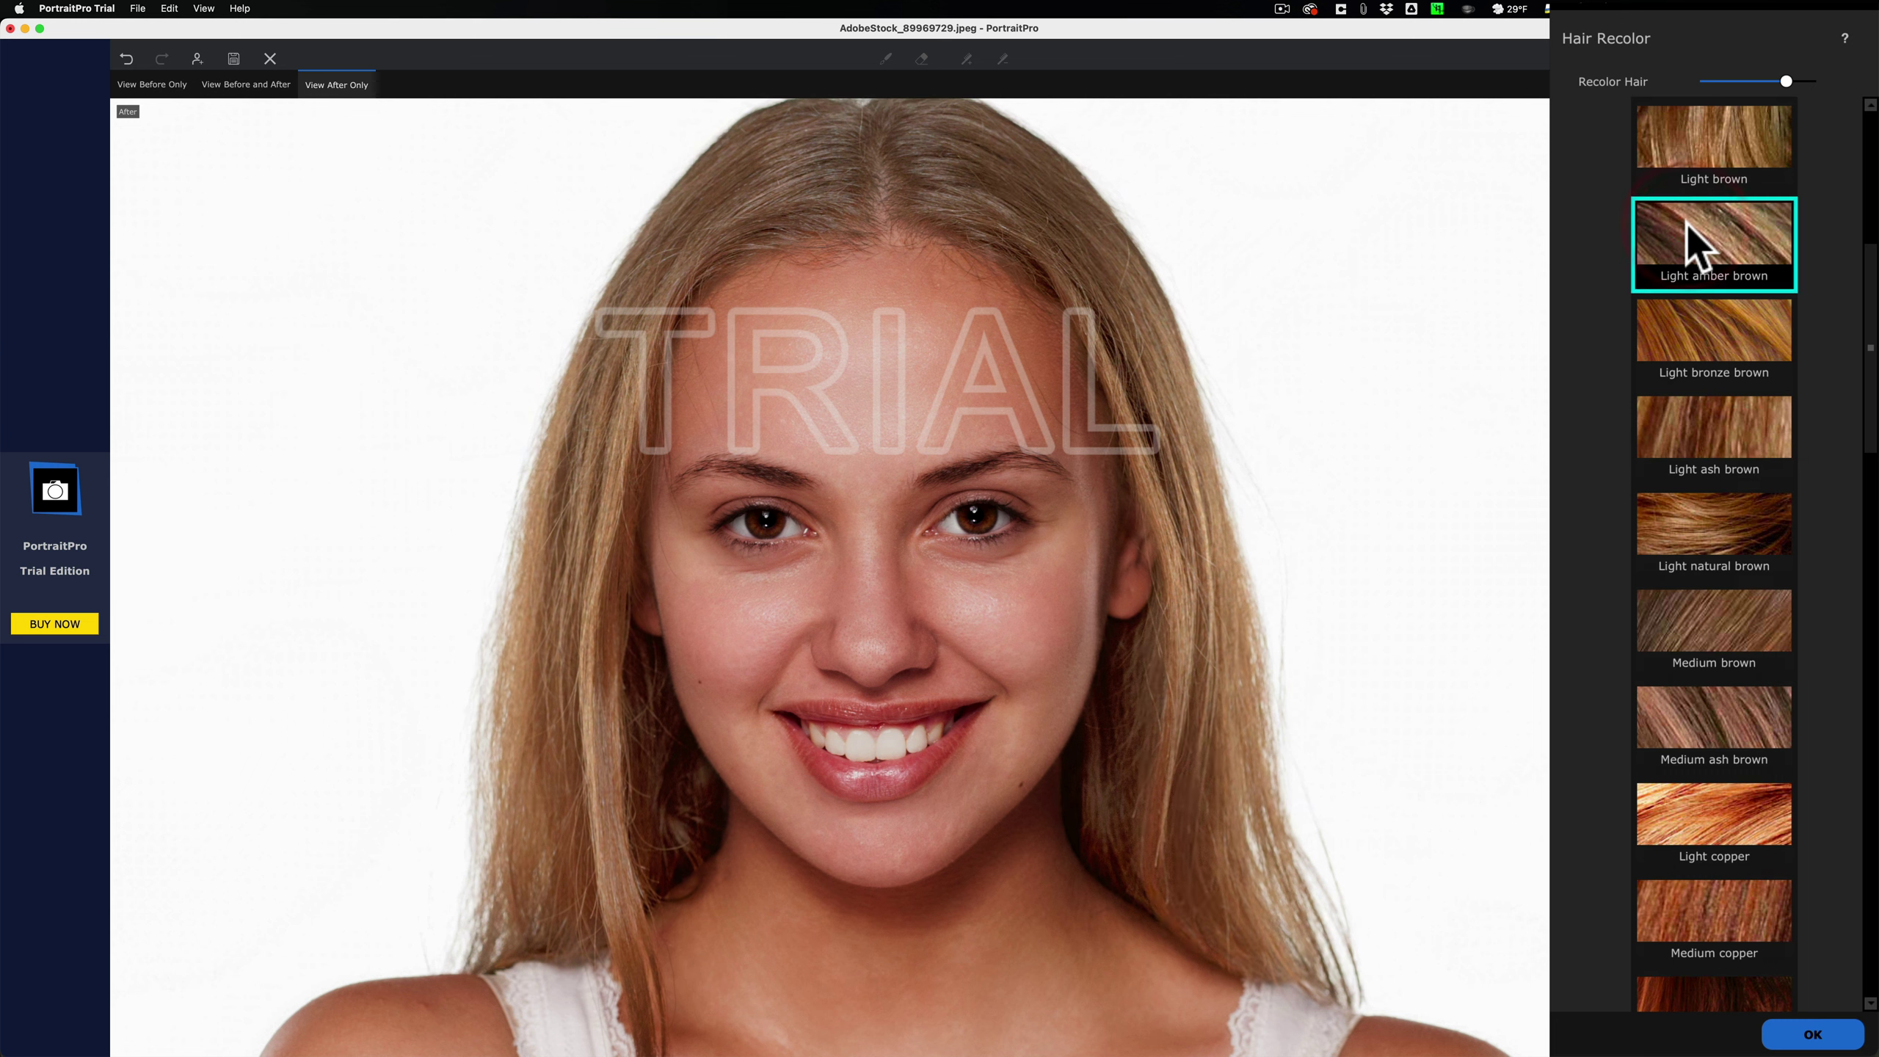
scroll(1686, 224, "down", 3)
left_click(1688, 236)
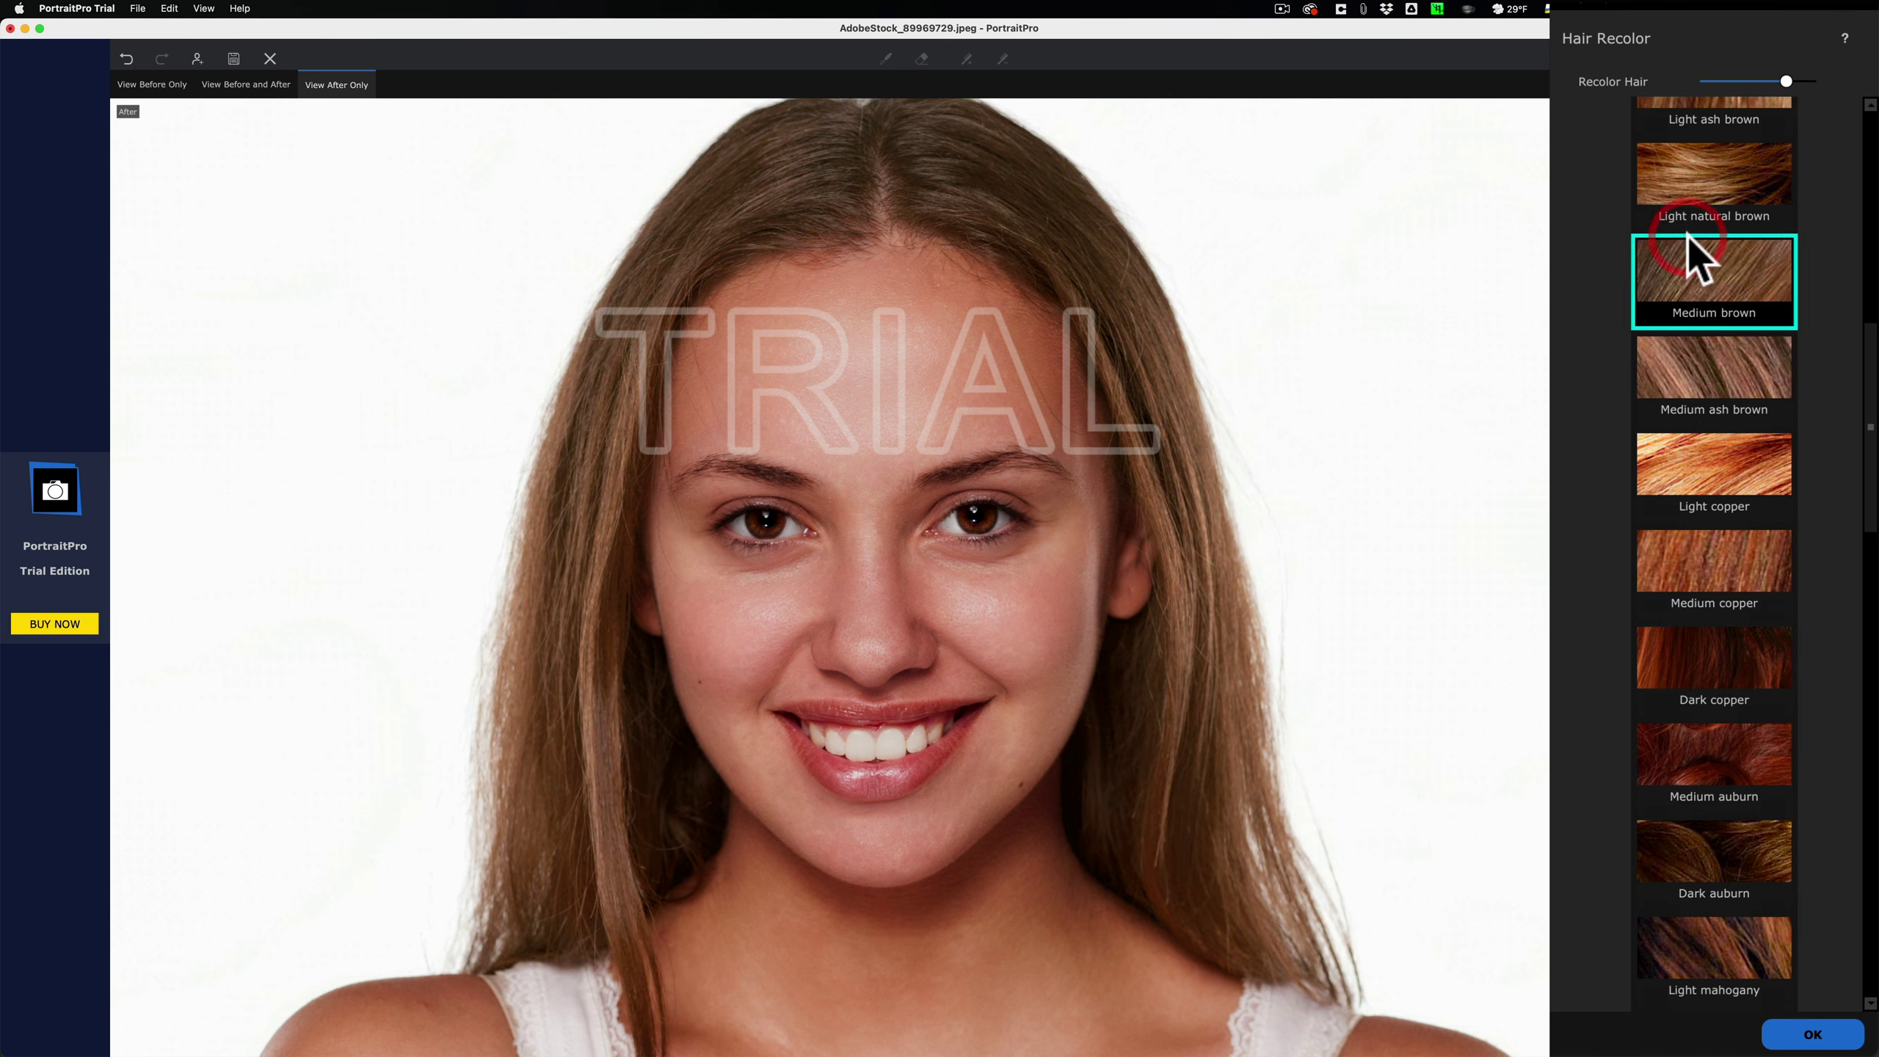
Step: Try darker hair colors: Dark auburn, Natural black, Midnight black and Blue black
scroll(1688, 236, "down", 5)
left_click(1709, 295)
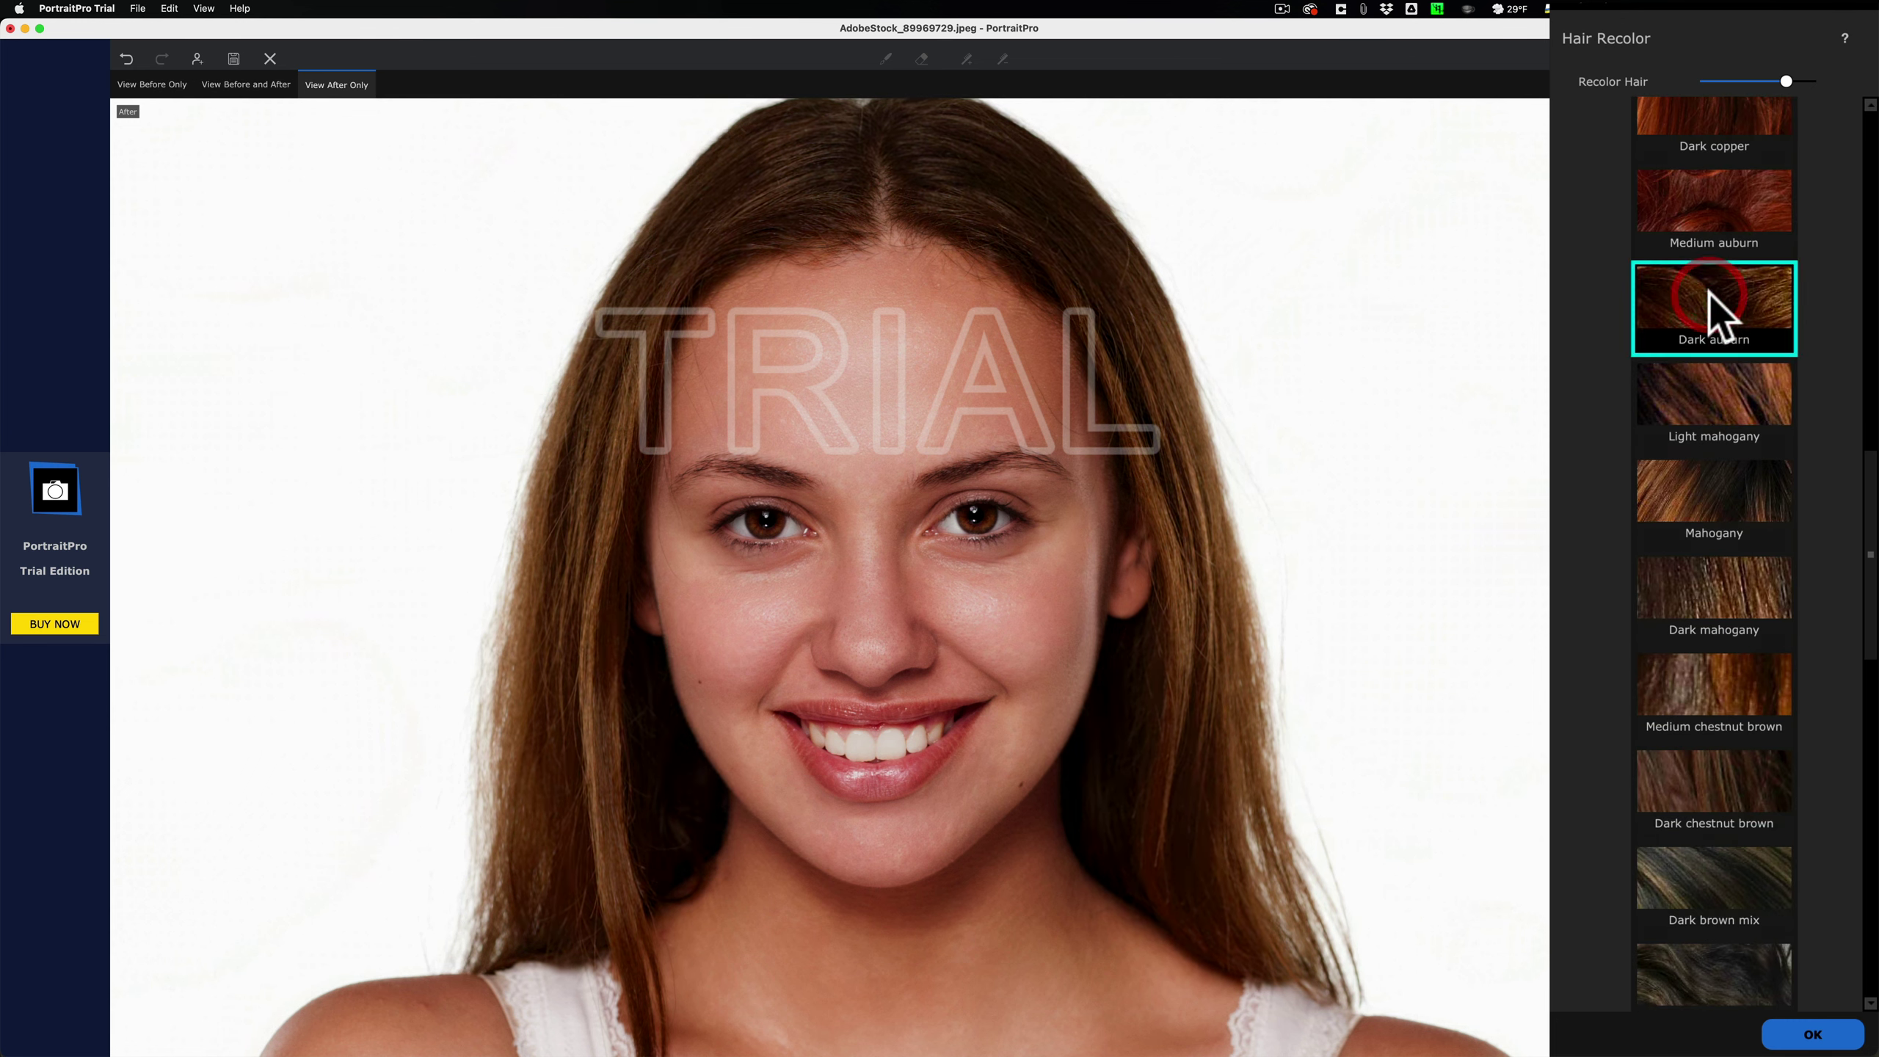
scroll(1709, 293, "down", 5)
left_click(1717, 323)
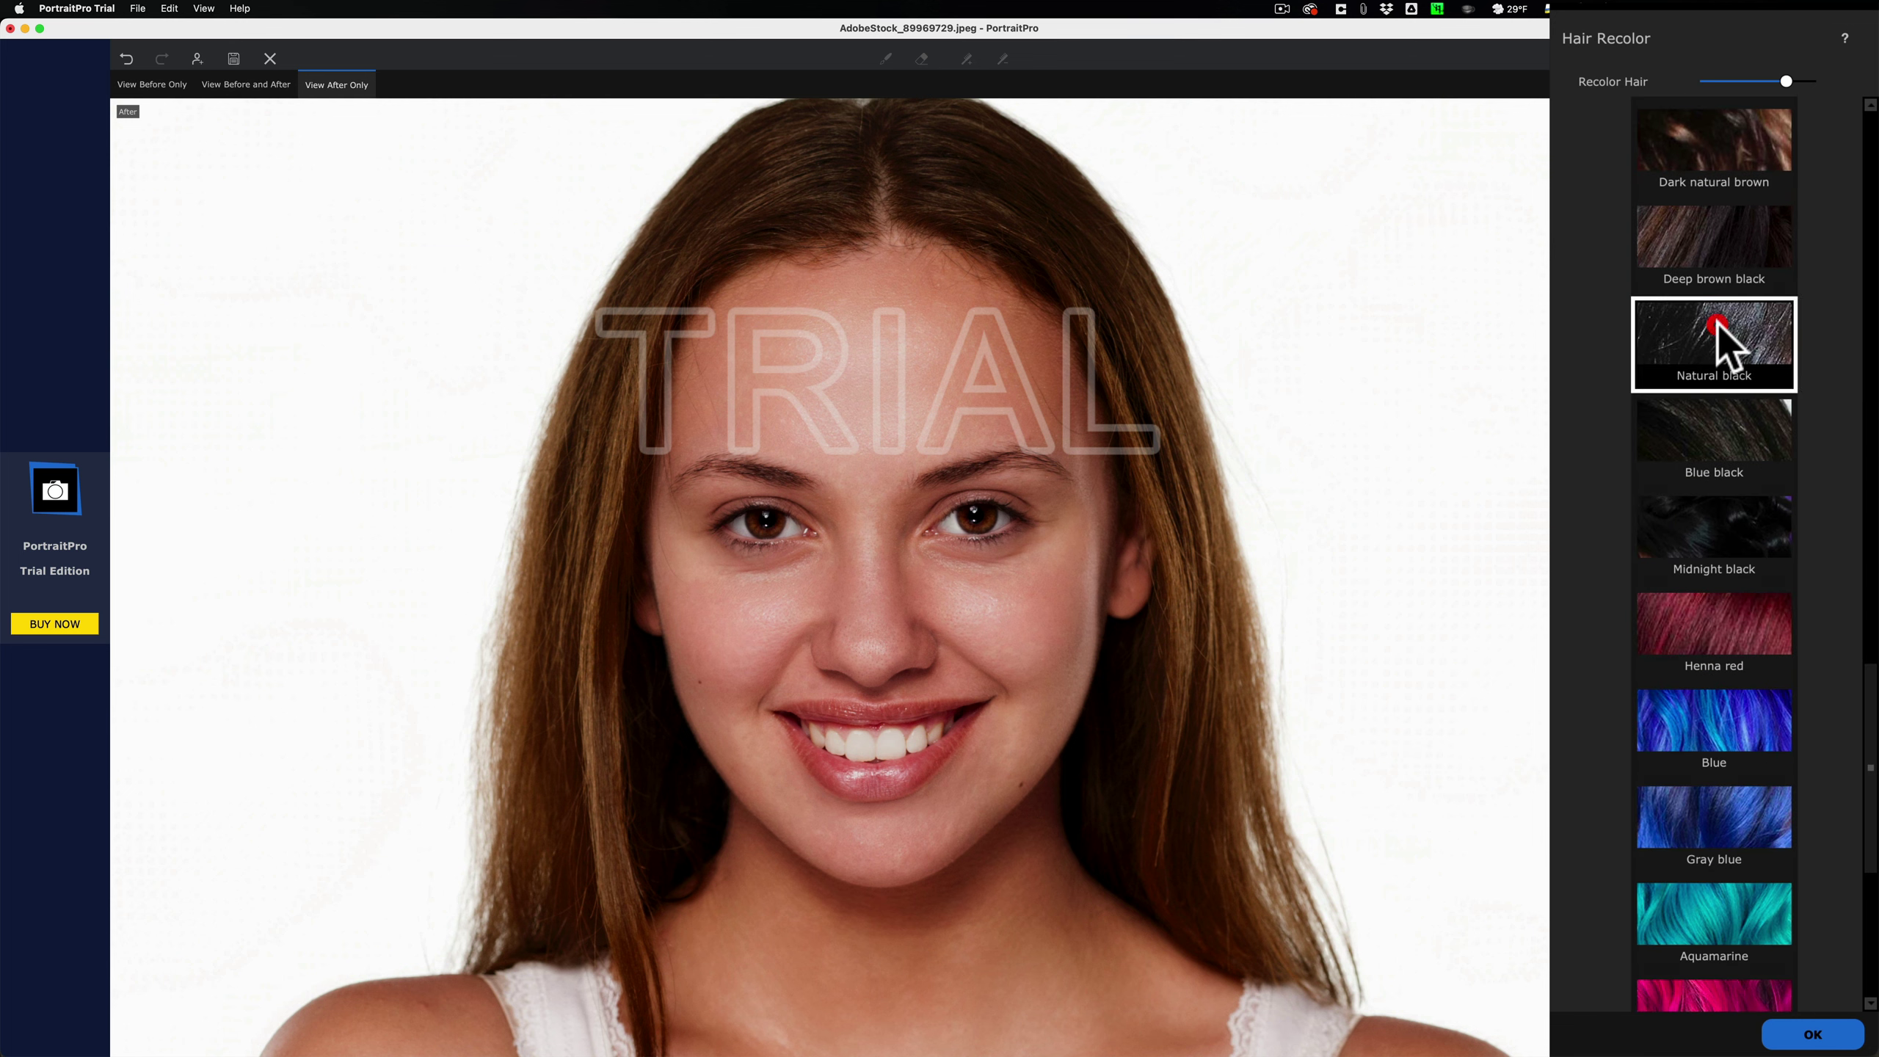
left_click(1709, 511)
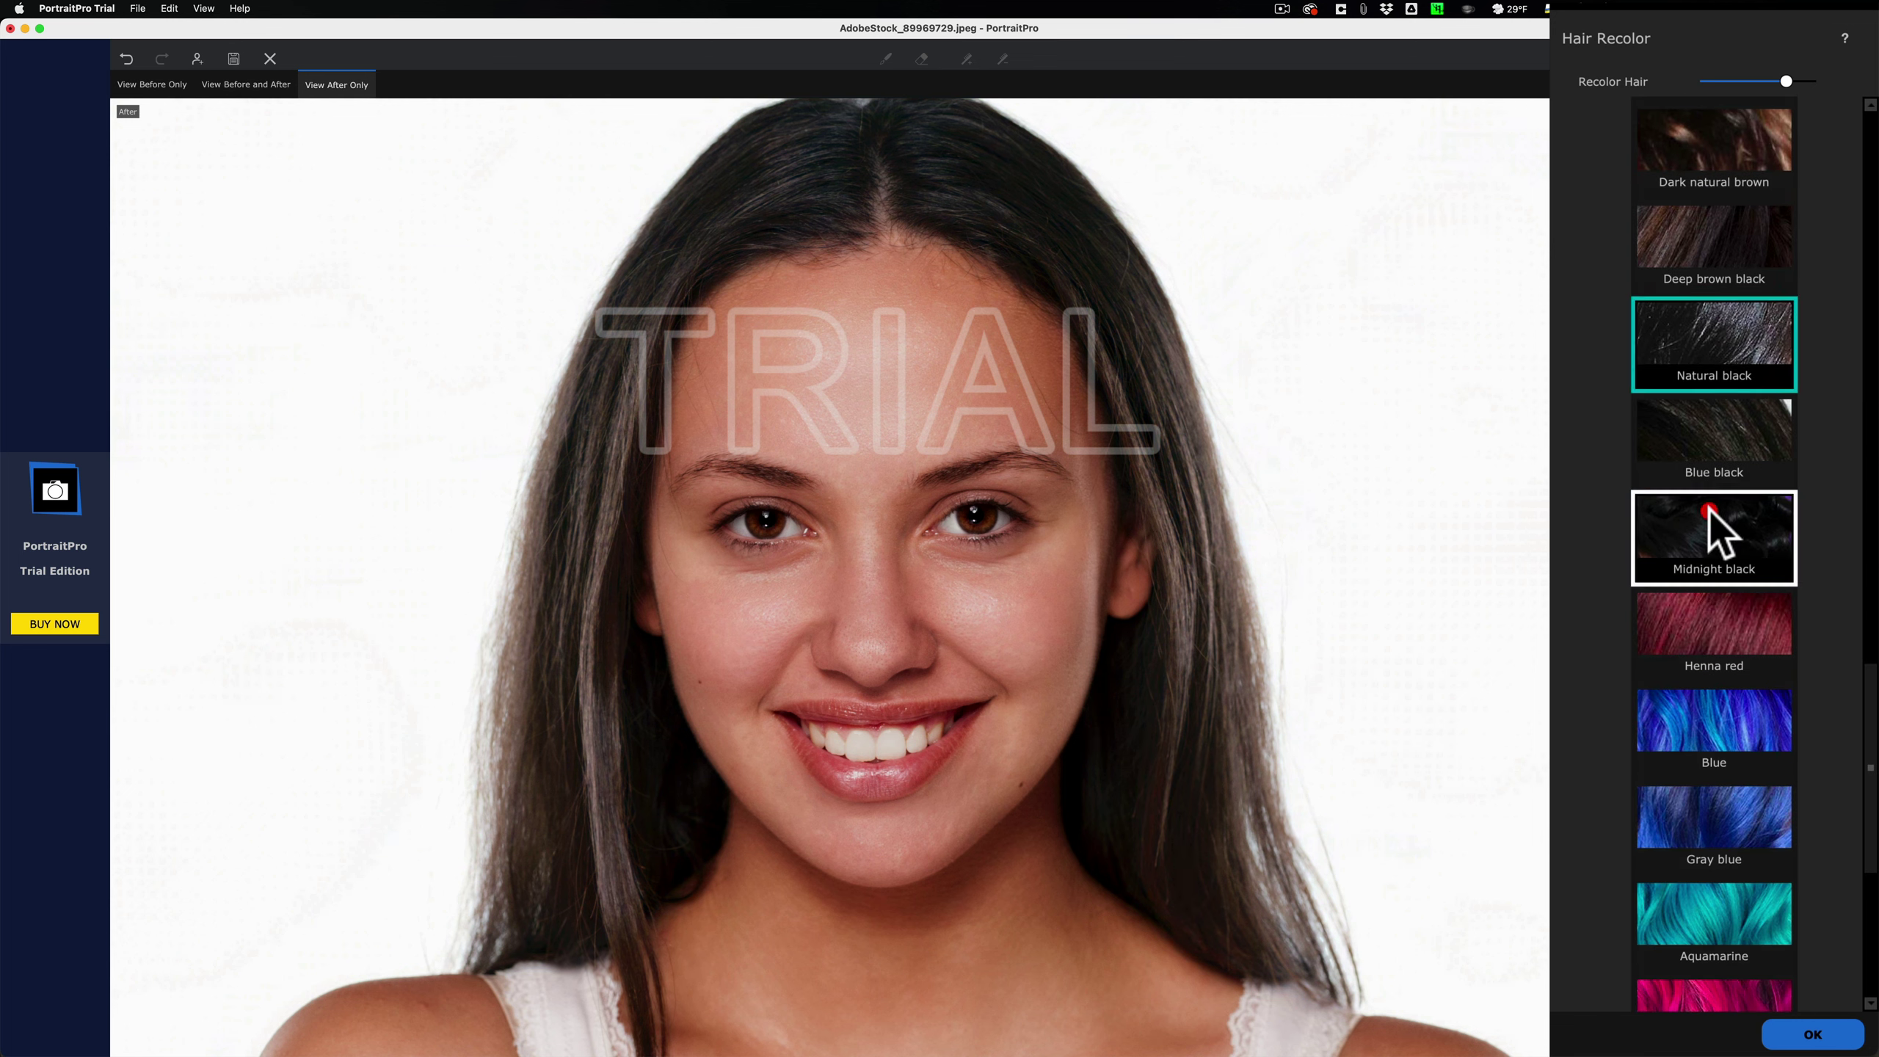
left_click(1707, 448)
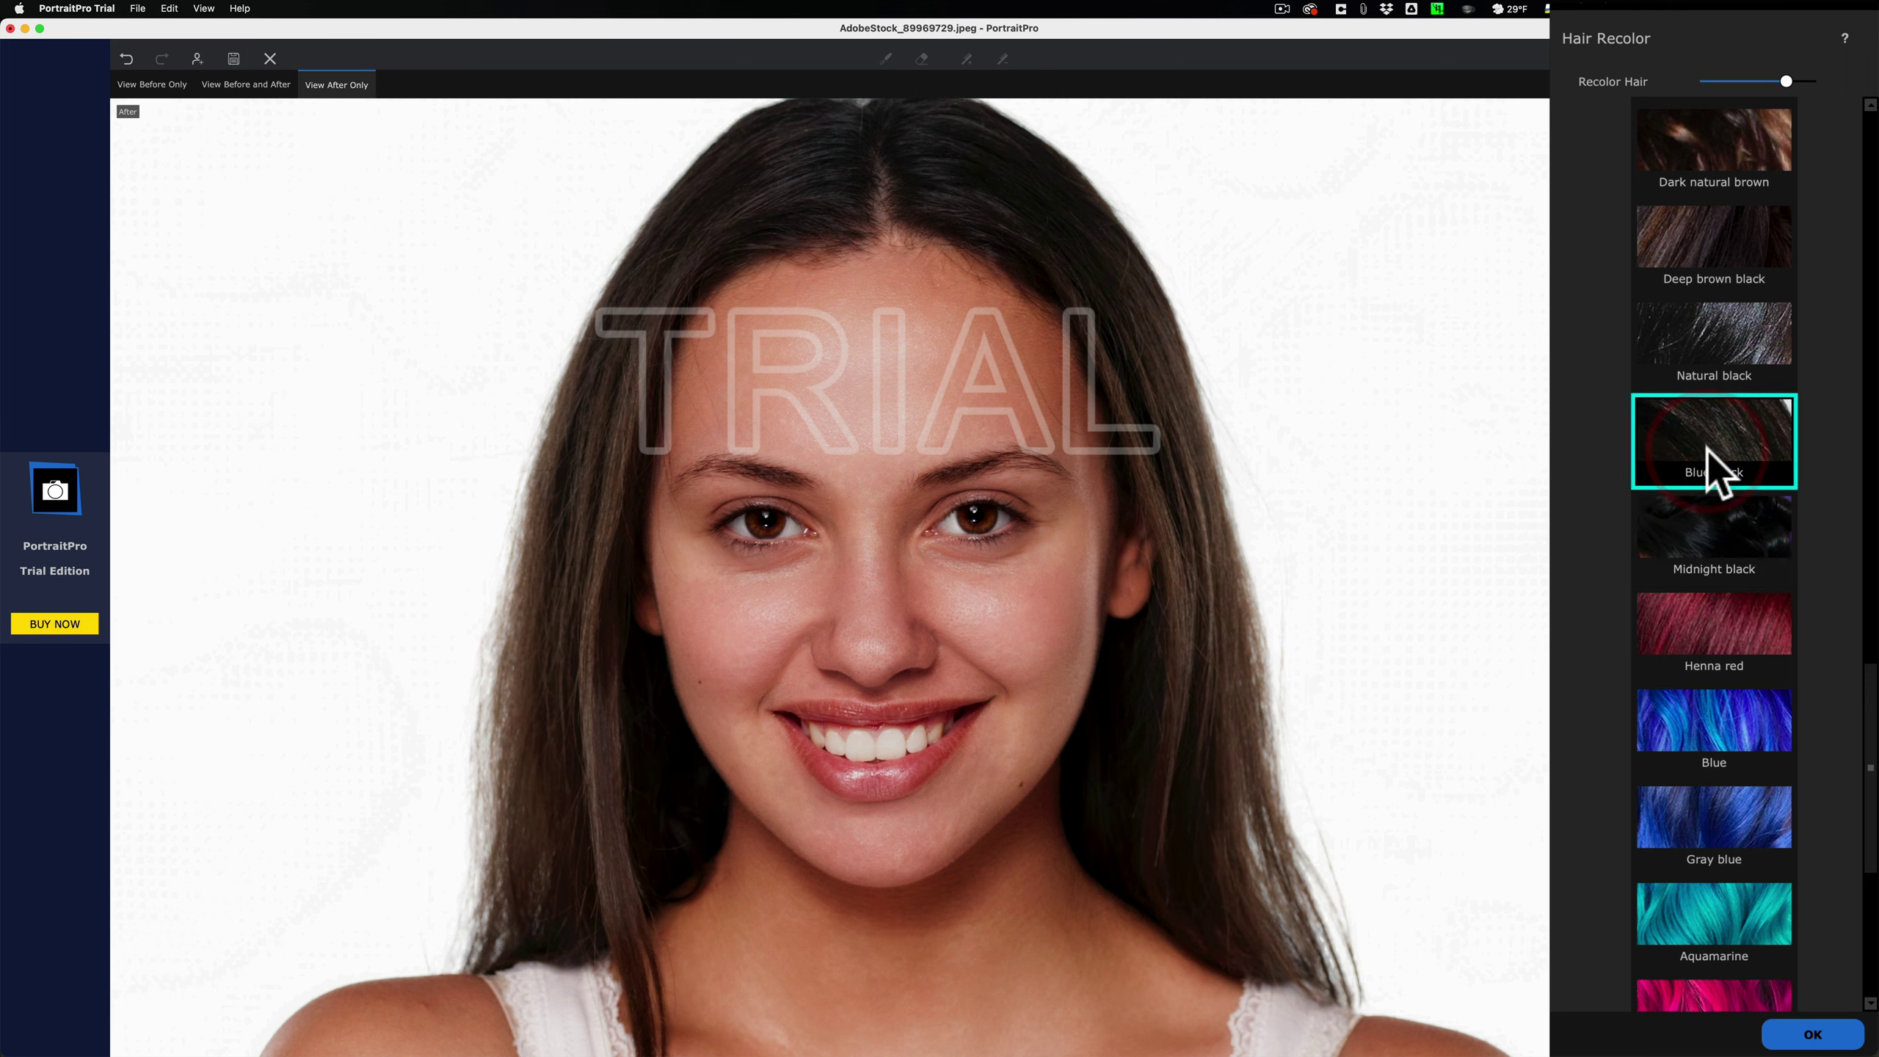
Step: Try the vivid Blue hair color, and switch the hair to Vibrant pink
scroll(1714, 473, "down", 5)
left_click(1726, 234)
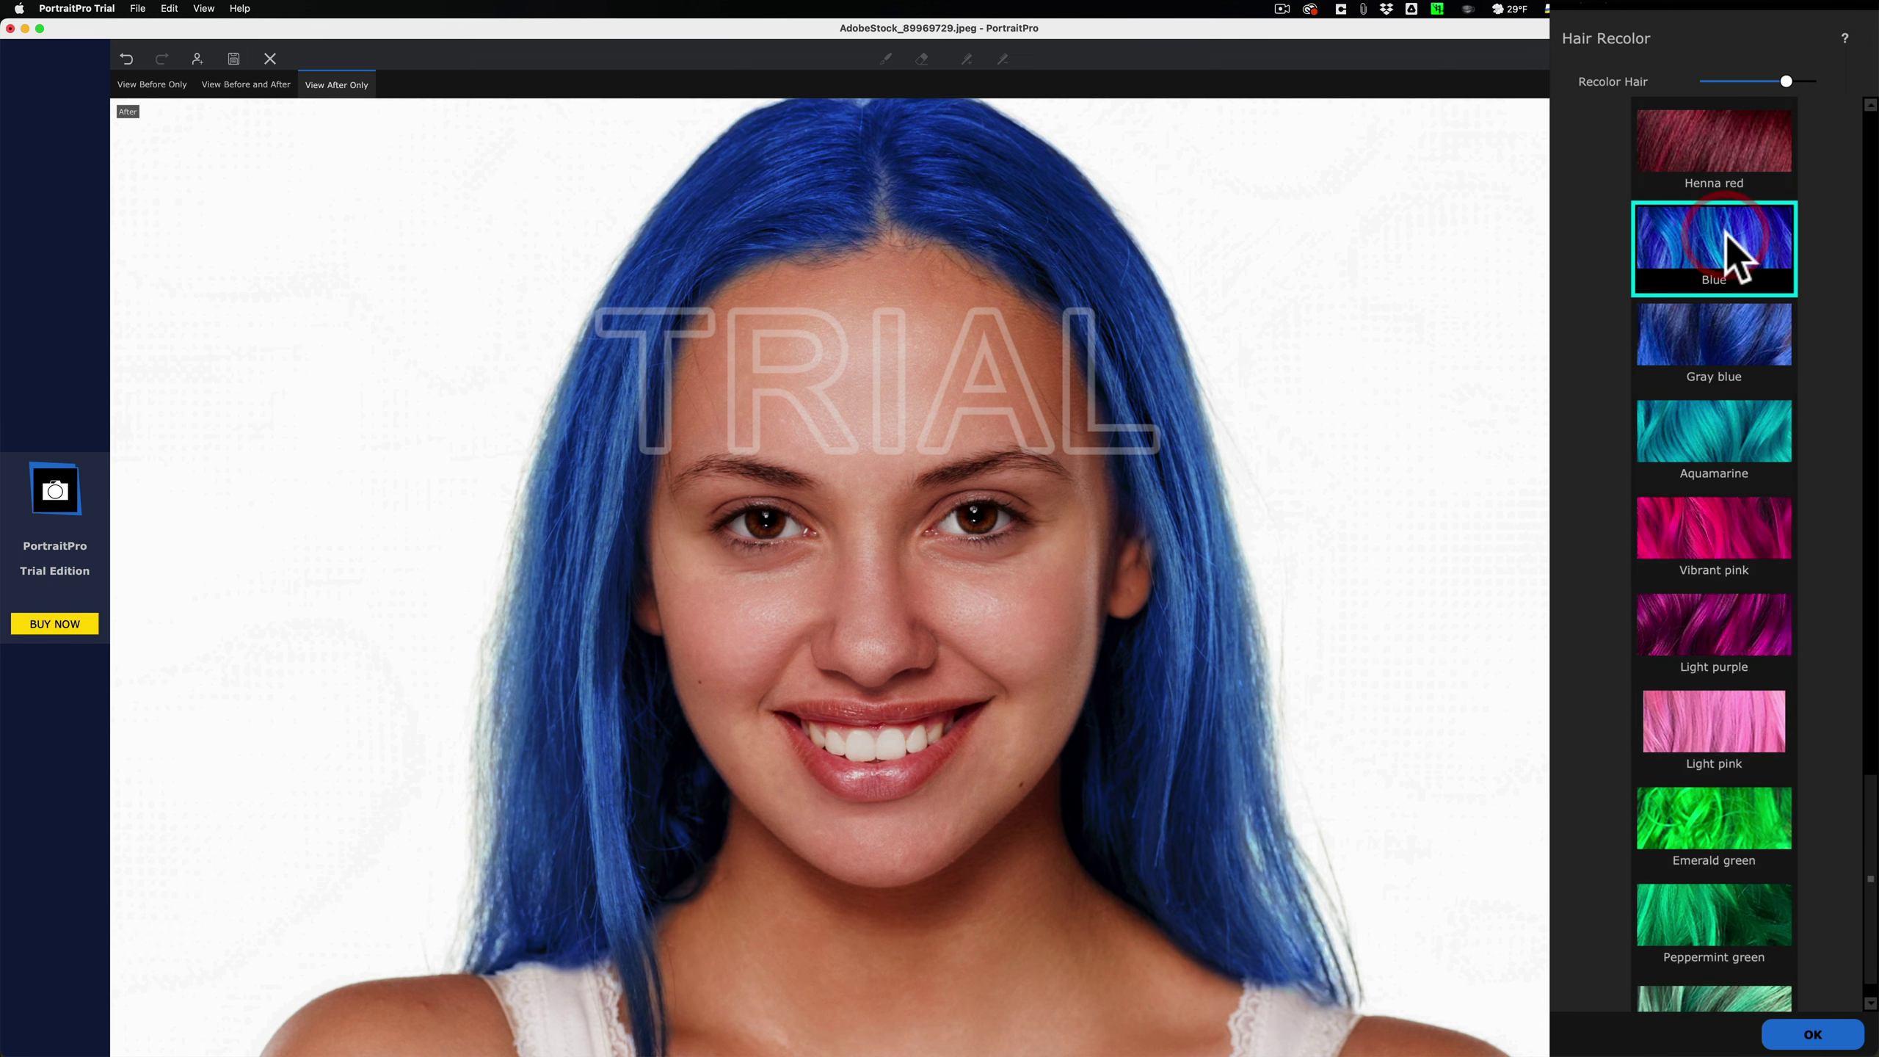
scroll(1715, 309, "down", 1)
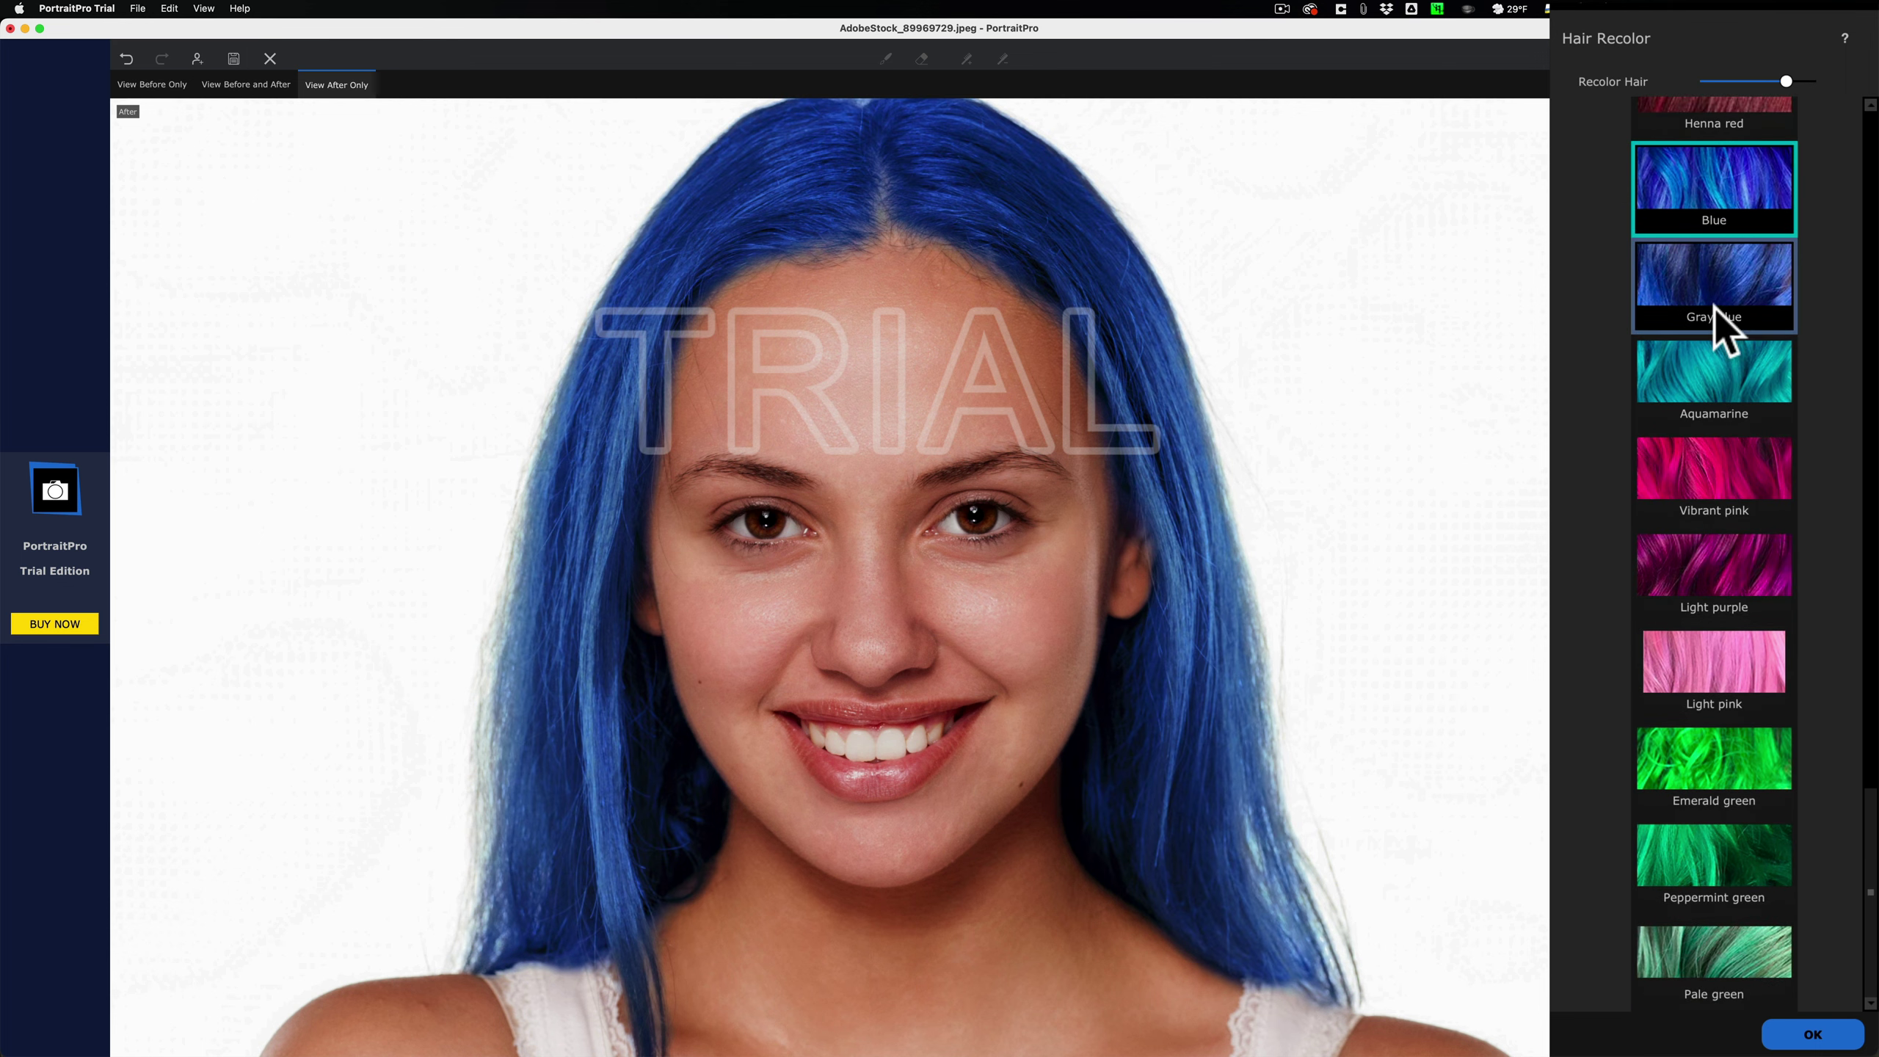
scroll(1726, 394, "up", 3)
scroll(1726, 394, "down", 2)
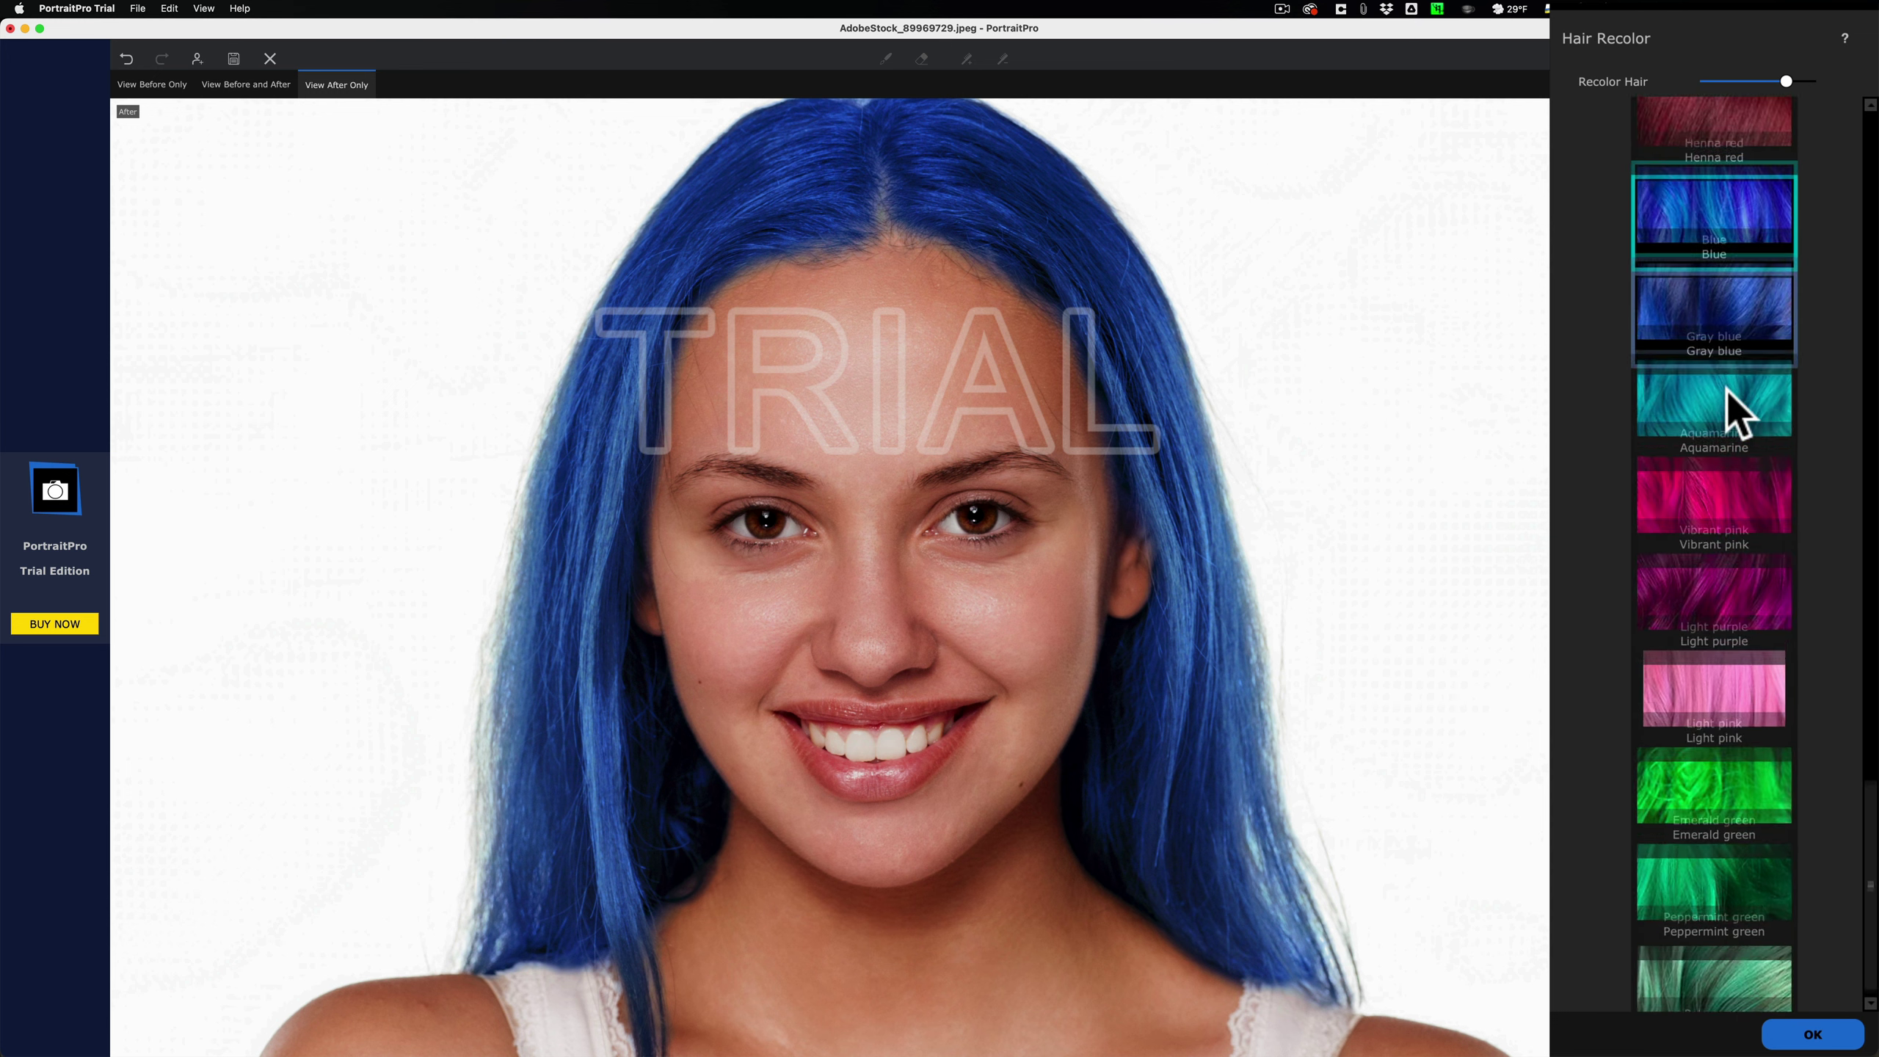
left_click(1720, 446)
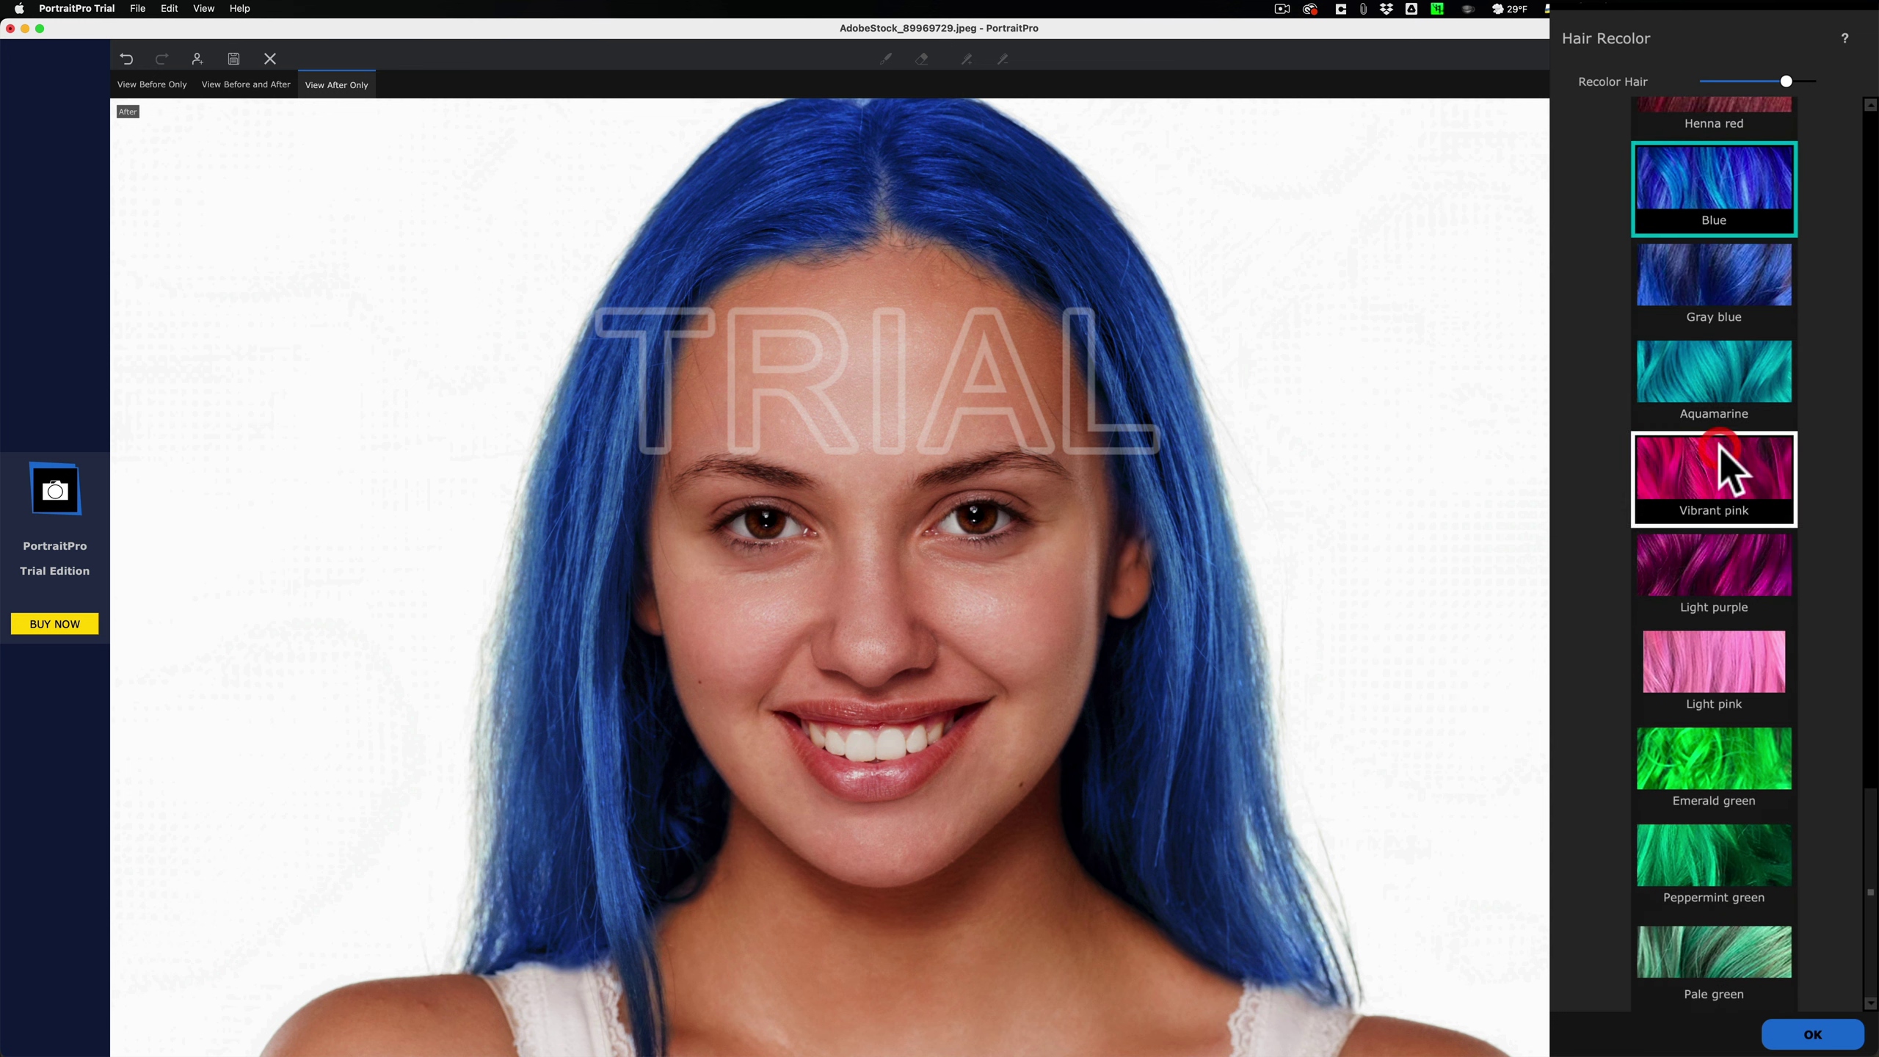
Step: Switch the hair color to Light purple, lower Recolor Hair to its minimum and accept the Hair Recolor settings
left_click(1718, 540)
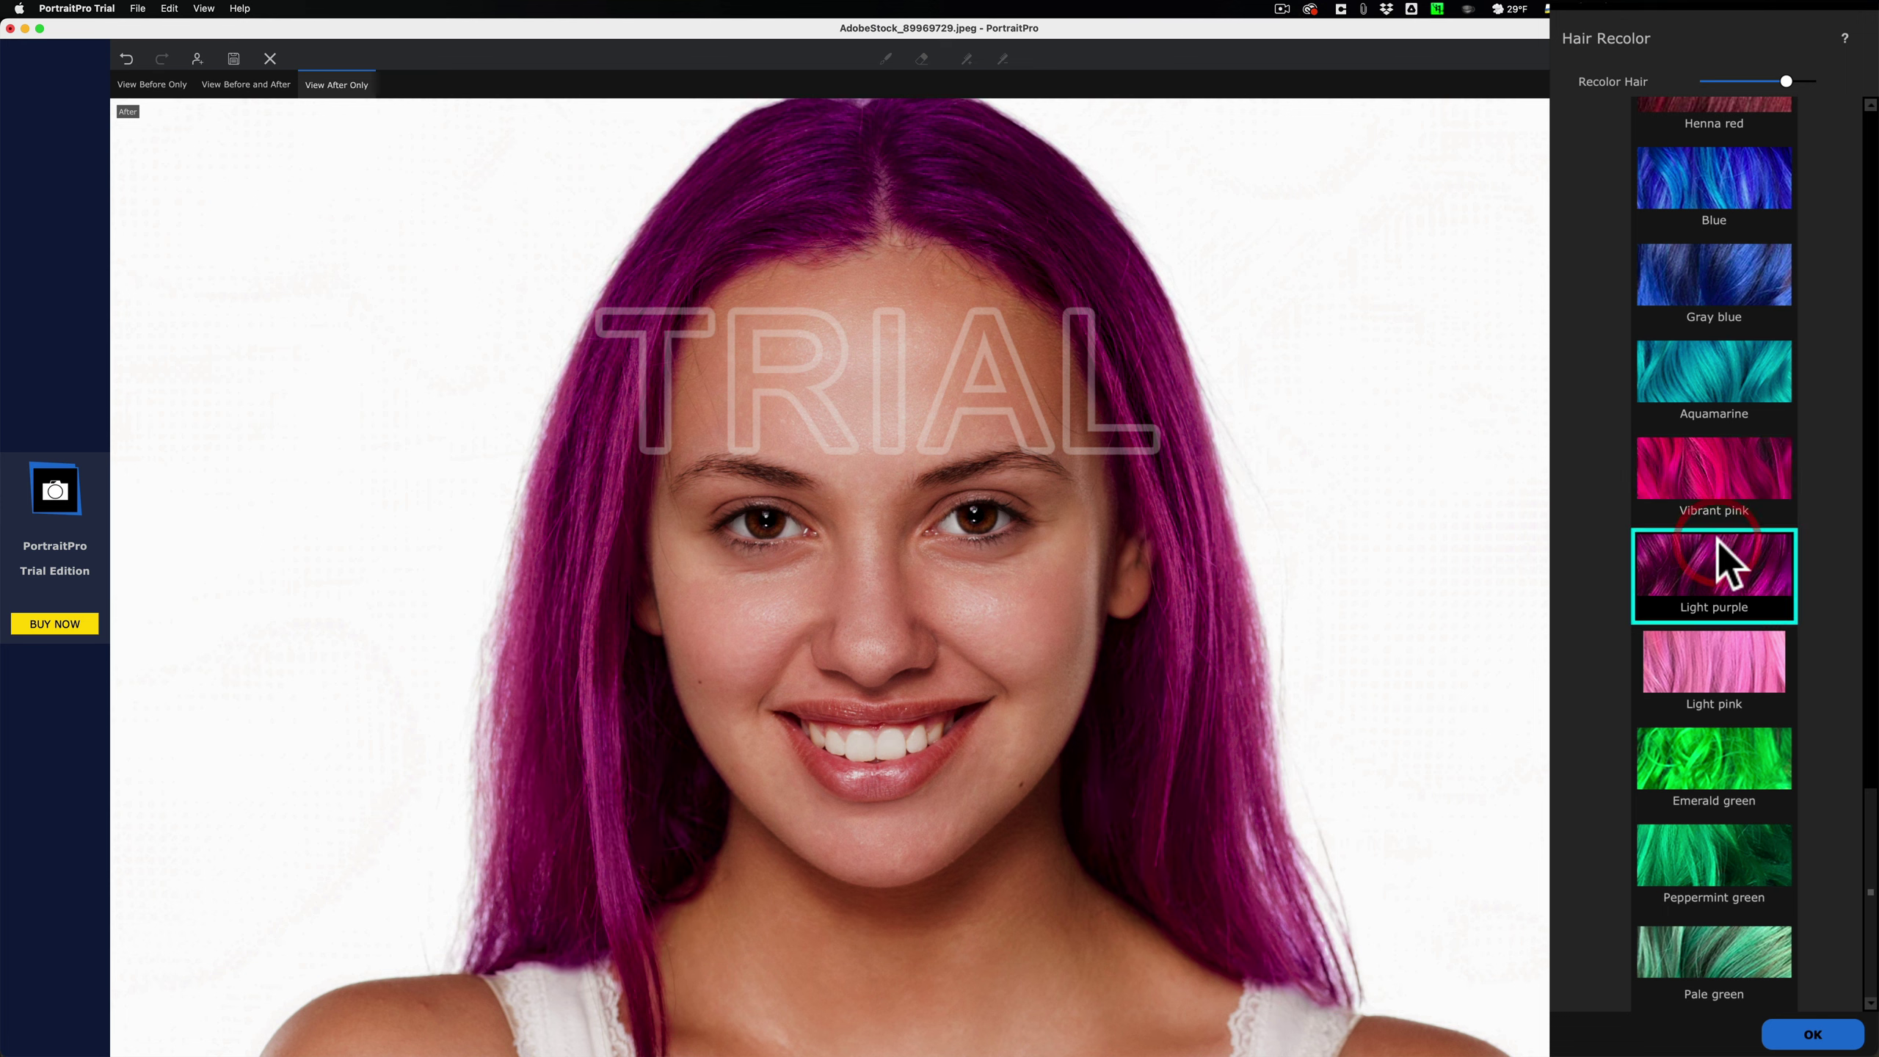
scroll(1712, 473, "up", 1)
scroll(1711, 472, "up", 10)
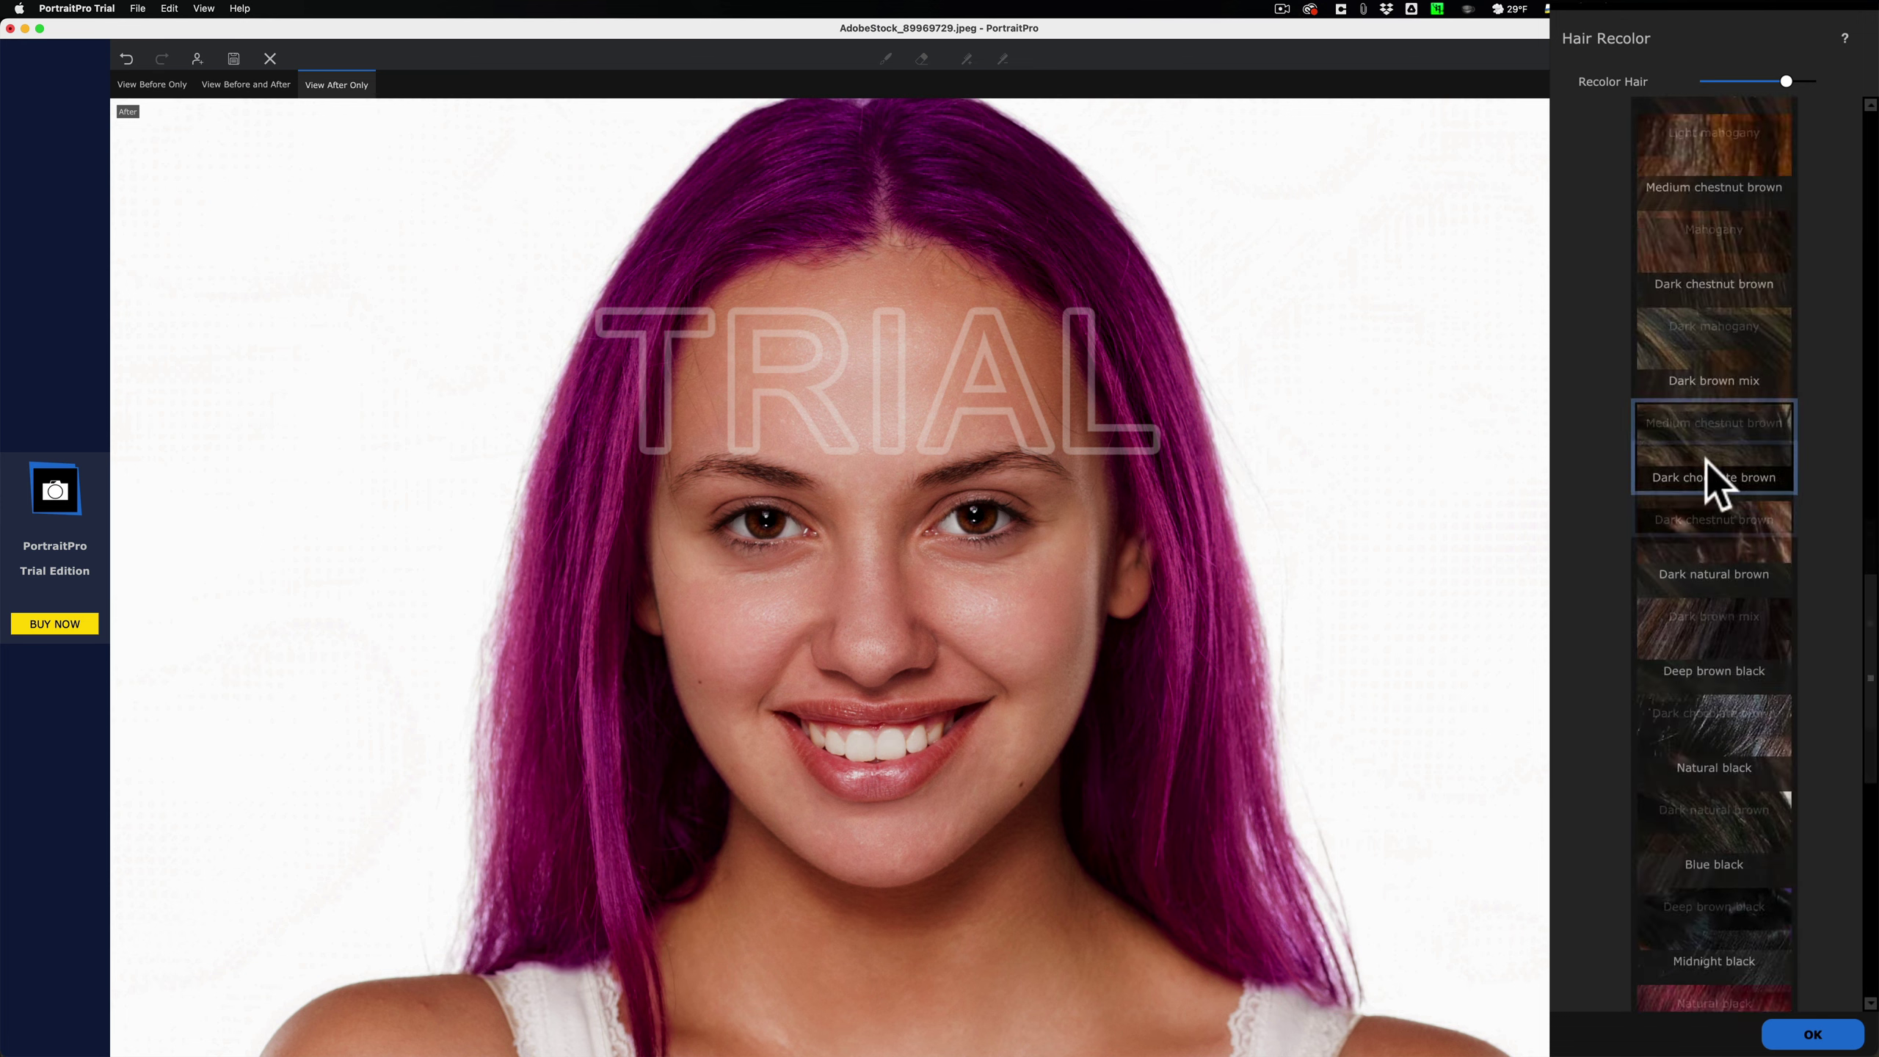
left_click_drag(1788, 80, 1612, 77)
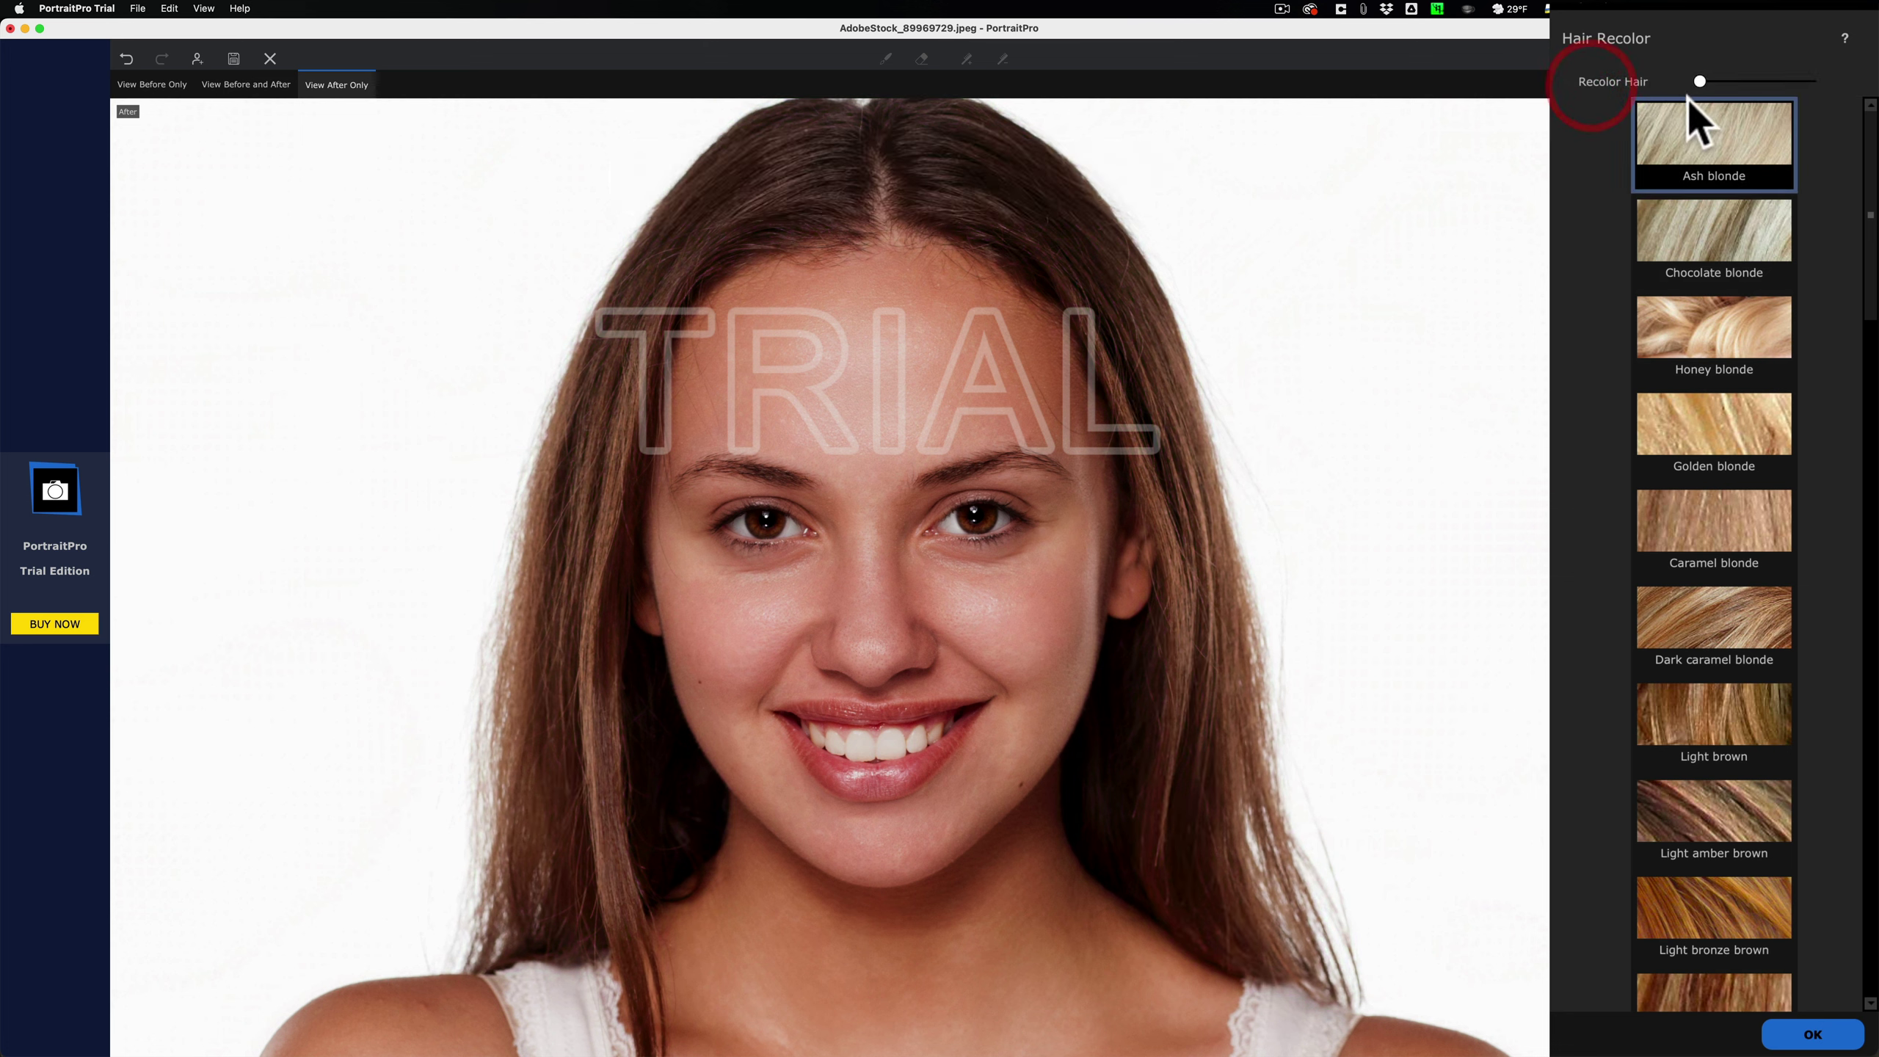
left_click(1812, 1034)
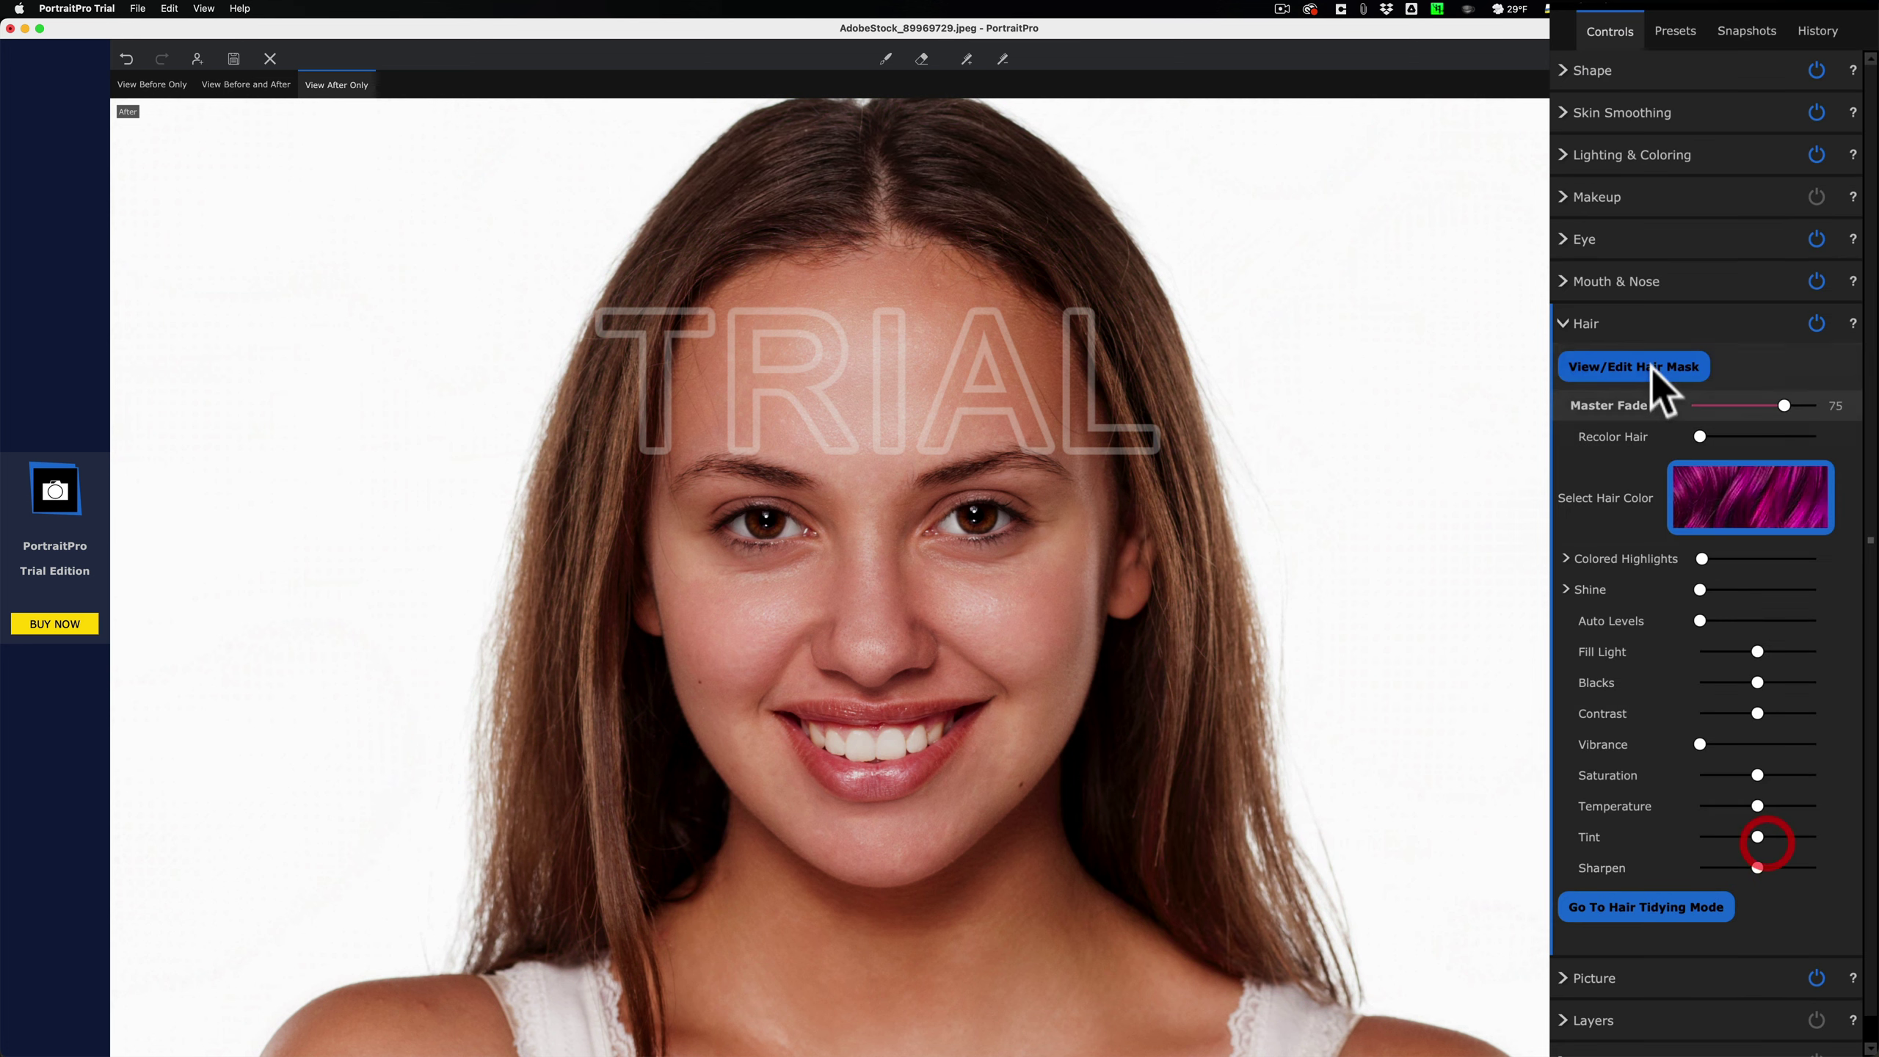
Step: Apply the orange copper swatch as Colored Highlights to the hair, and briefly check the Shine options
left_click(1567, 556)
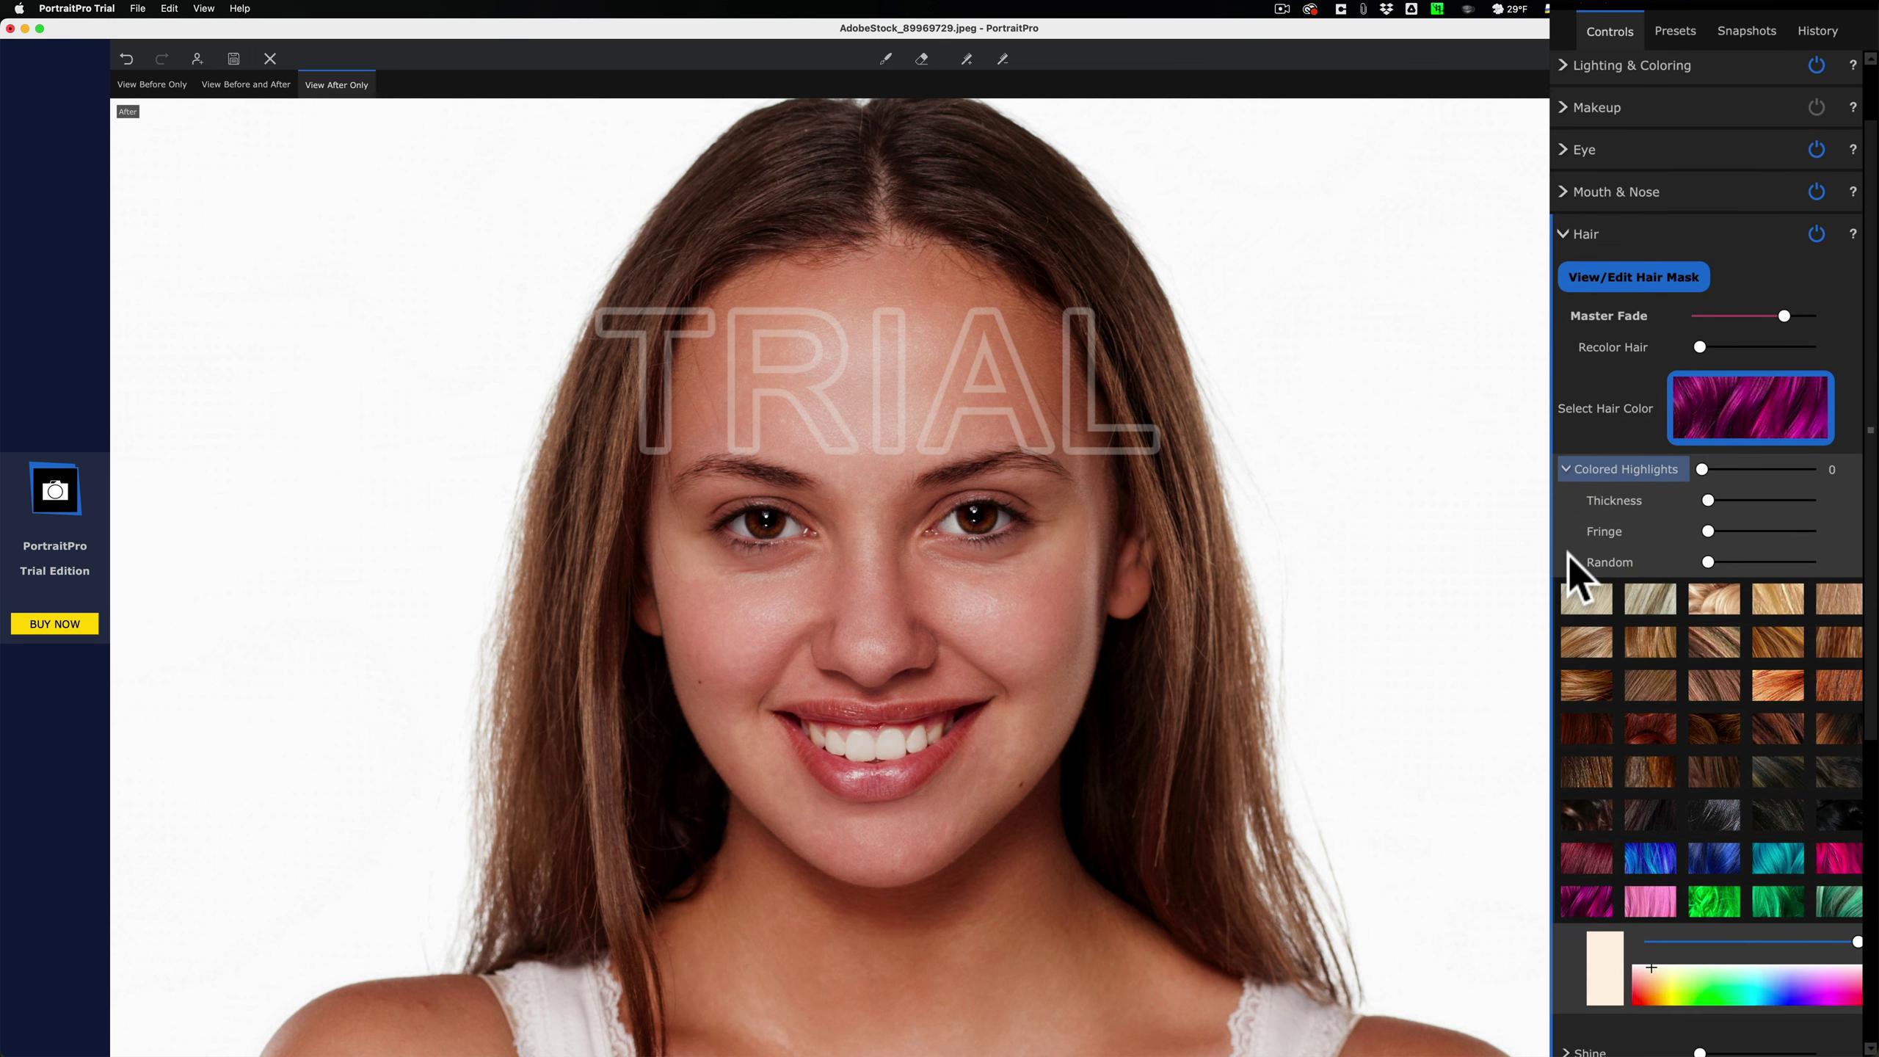
left_click(1796, 688)
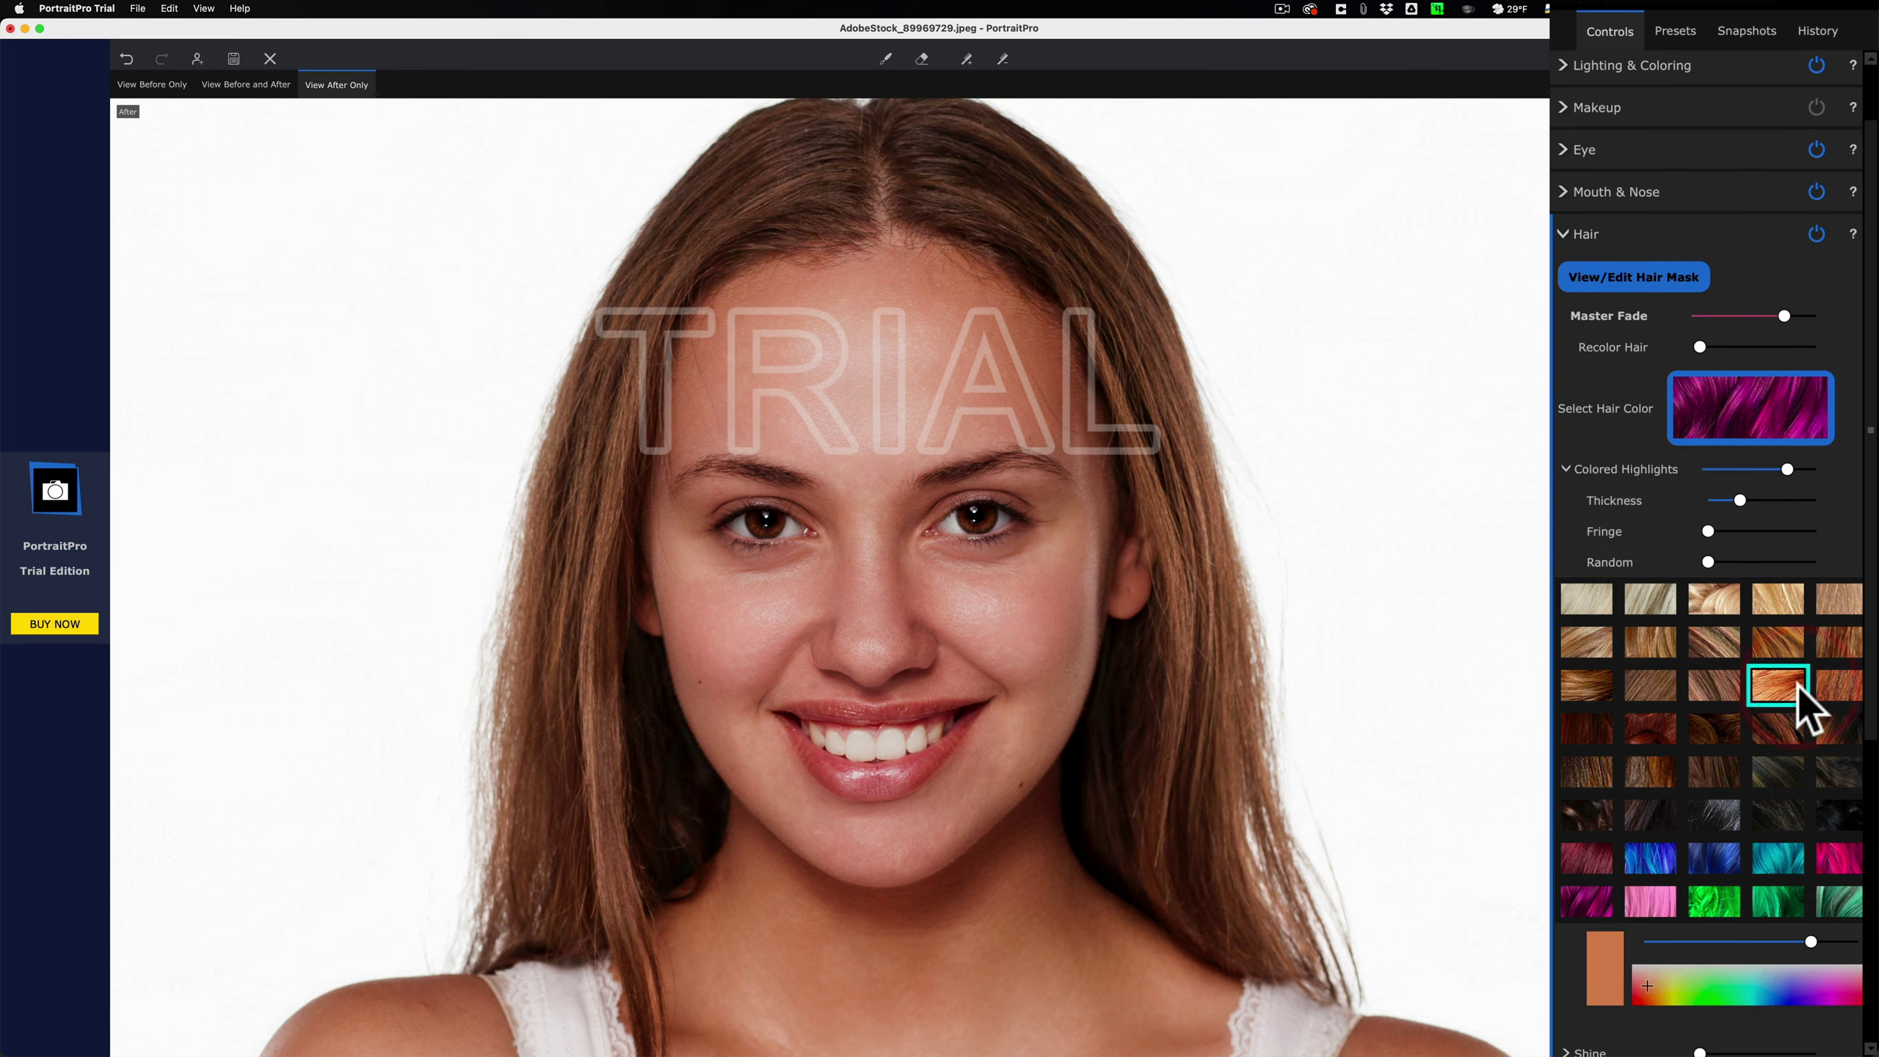
left_click(1568, 469)
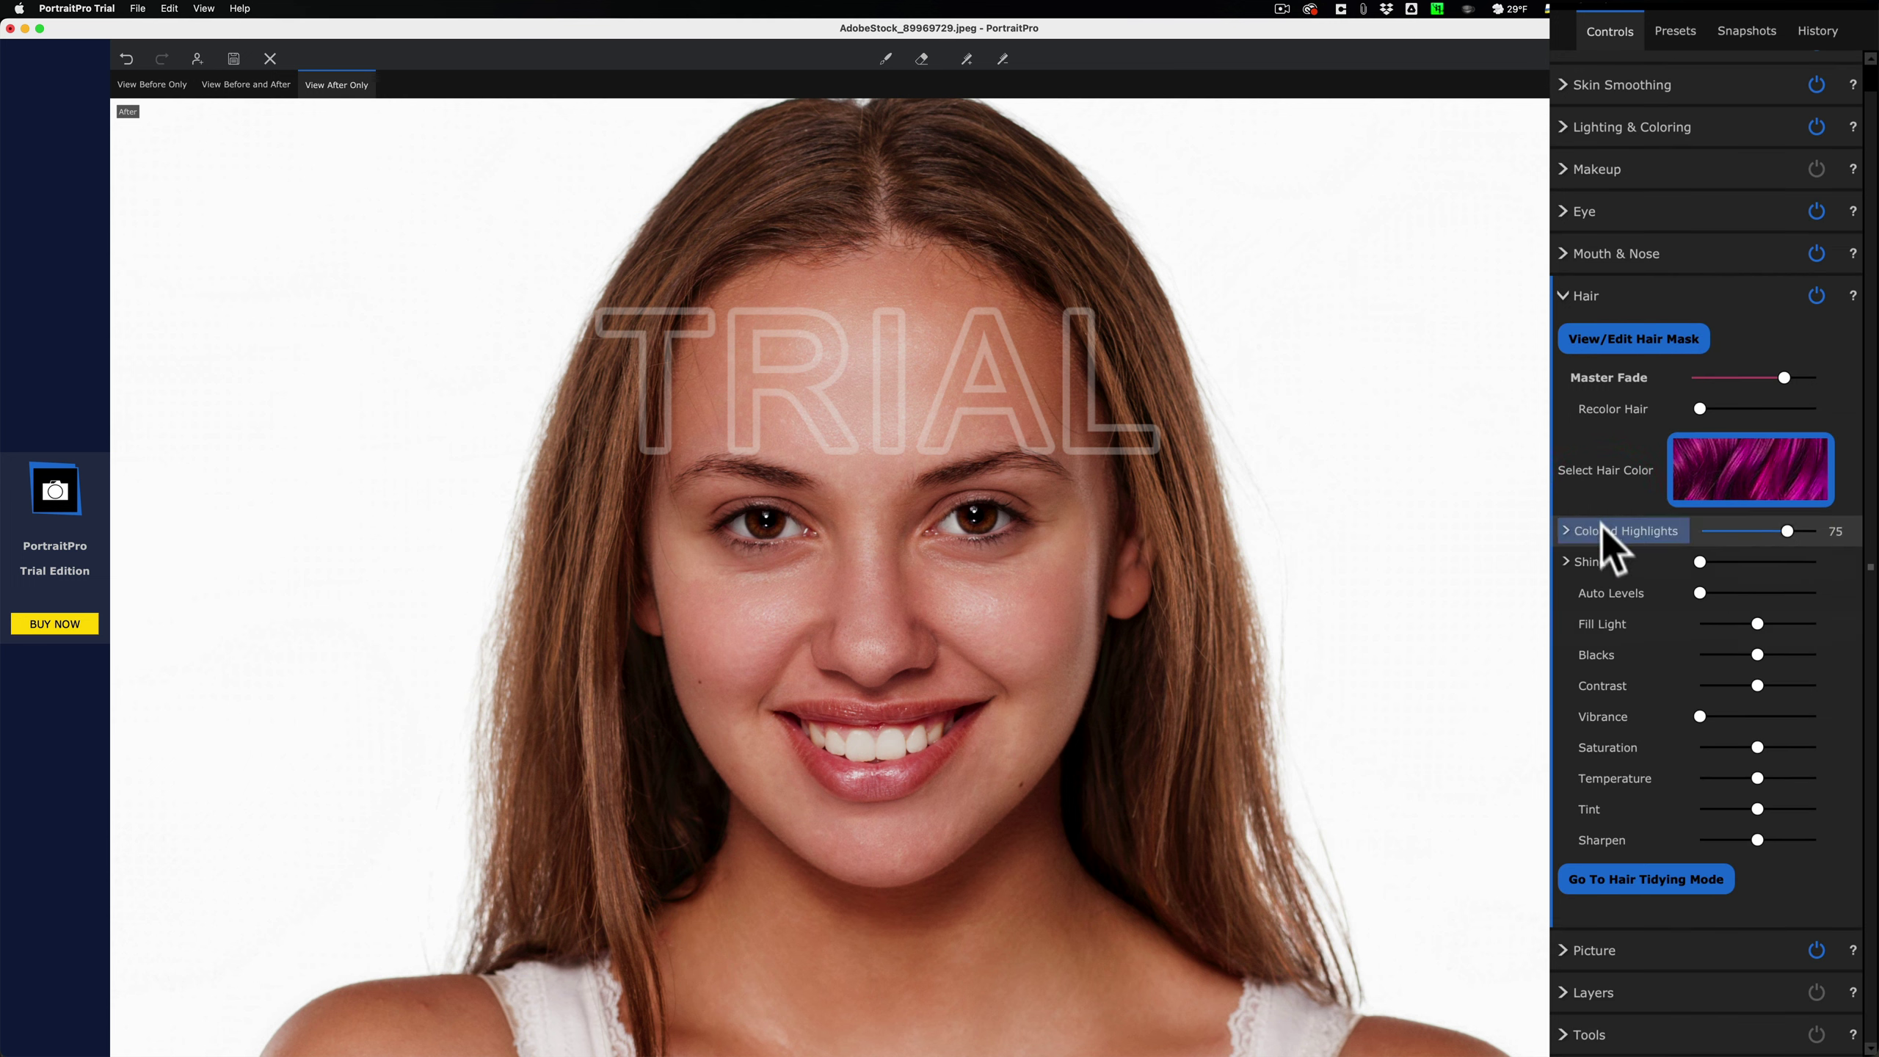
left_click(1565, 561)
left_click(1565, 561)
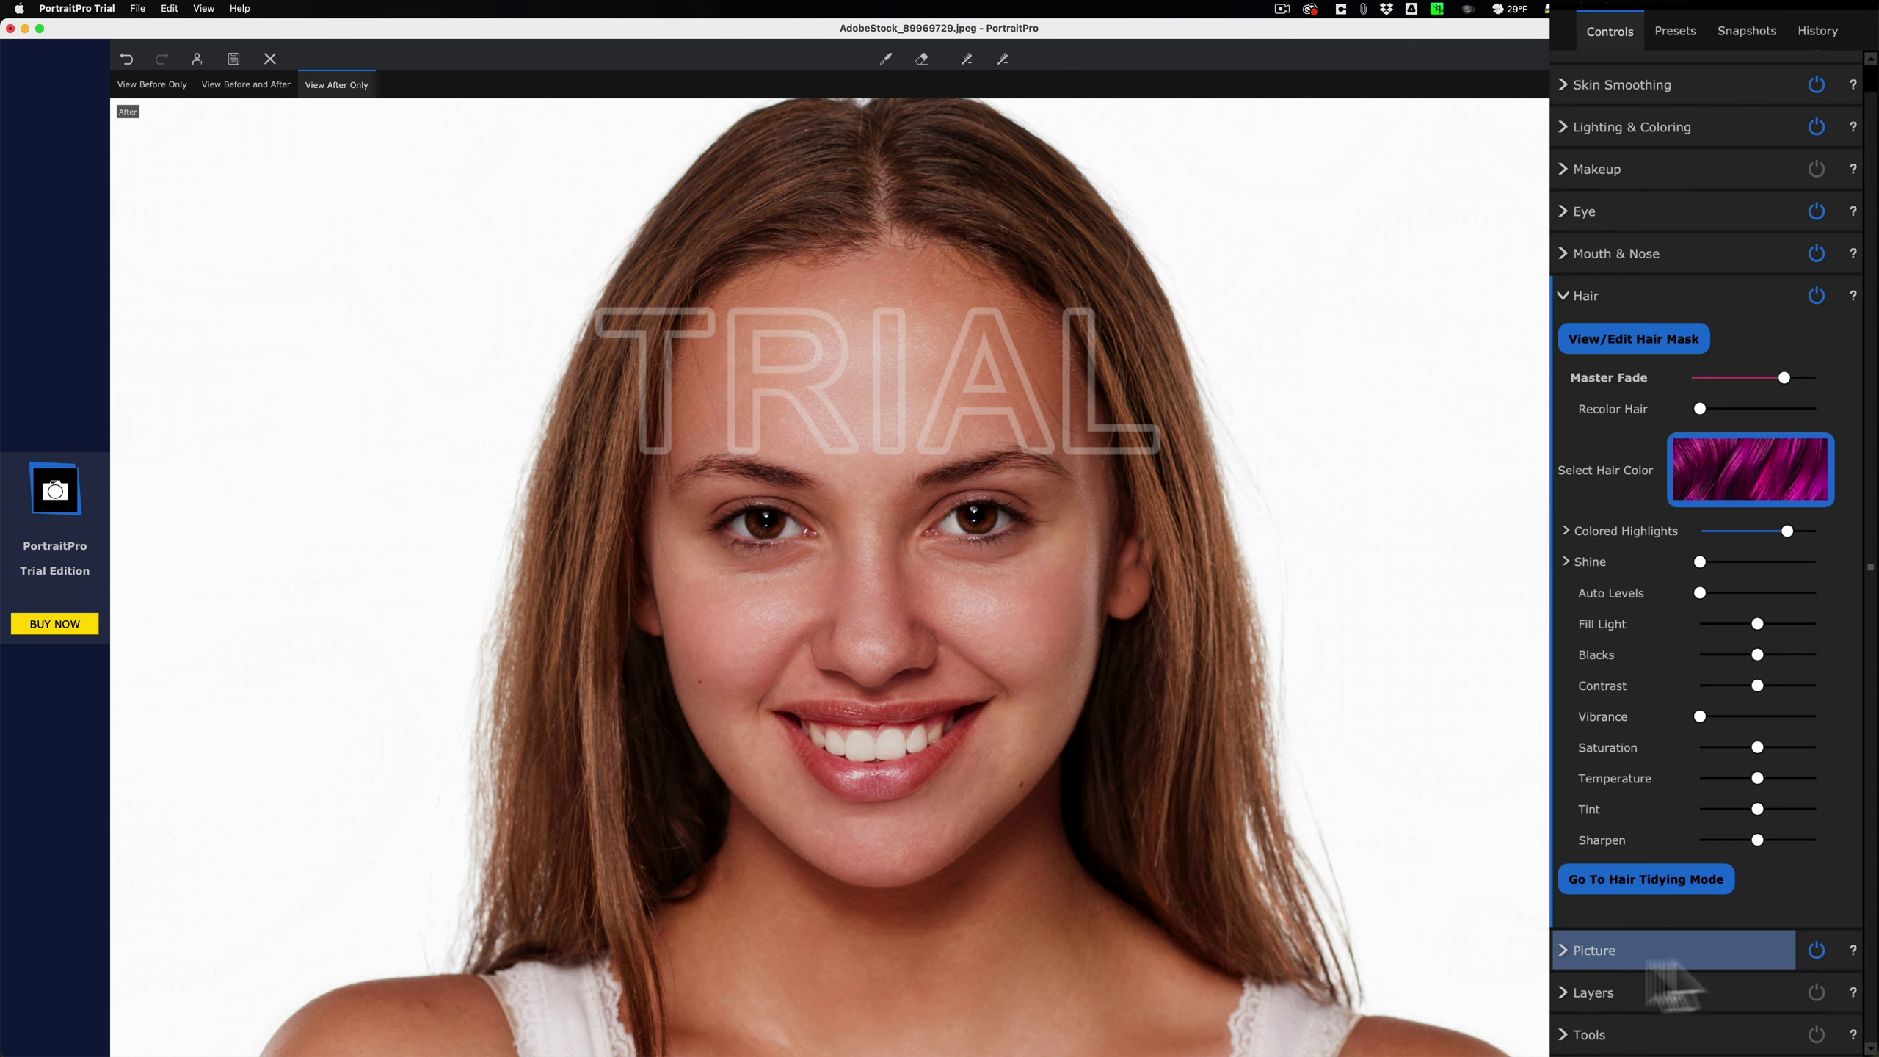
Step: Try Fill Hair Shadows at 73 in Hair Tidying mode, bring it back to the minimum and leave the mode
left_click(1643, 878)
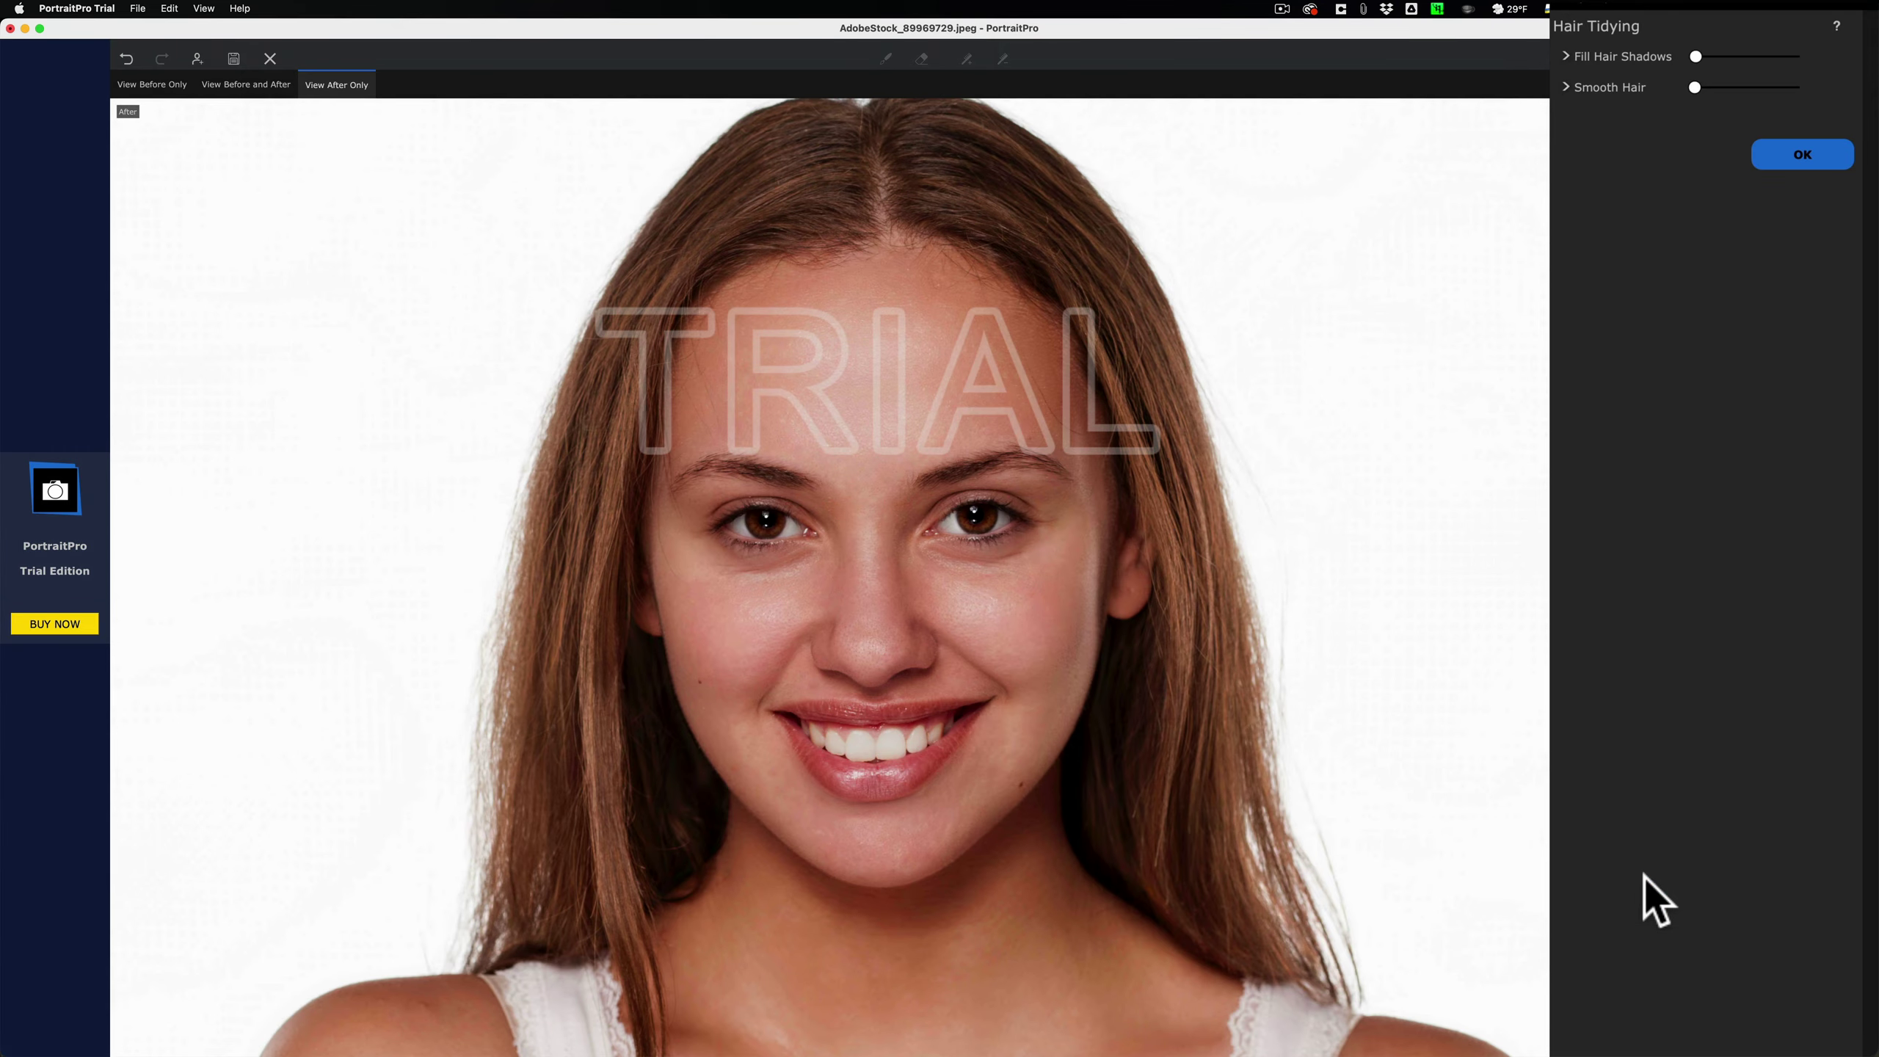
left_click(1563, 55)
left_click(1770, 59)
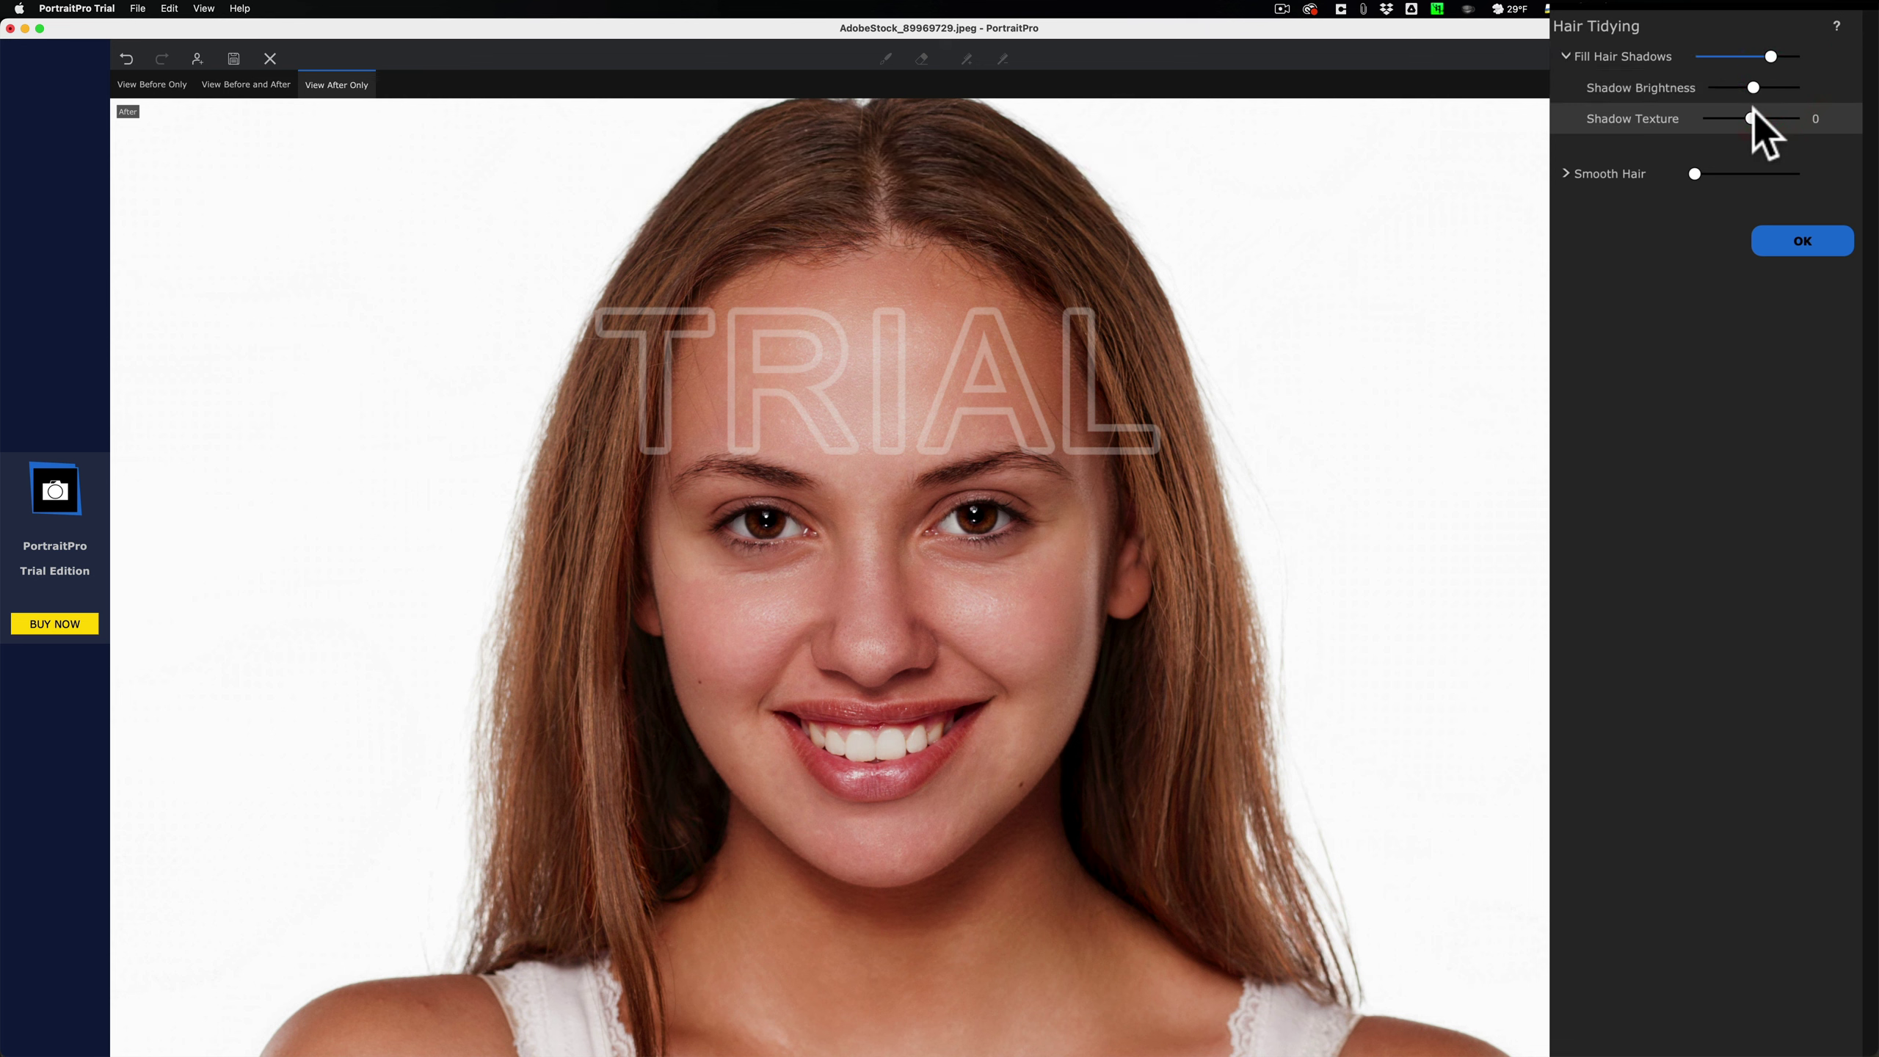
left_click_drag(1752, 110, 1636, 181)
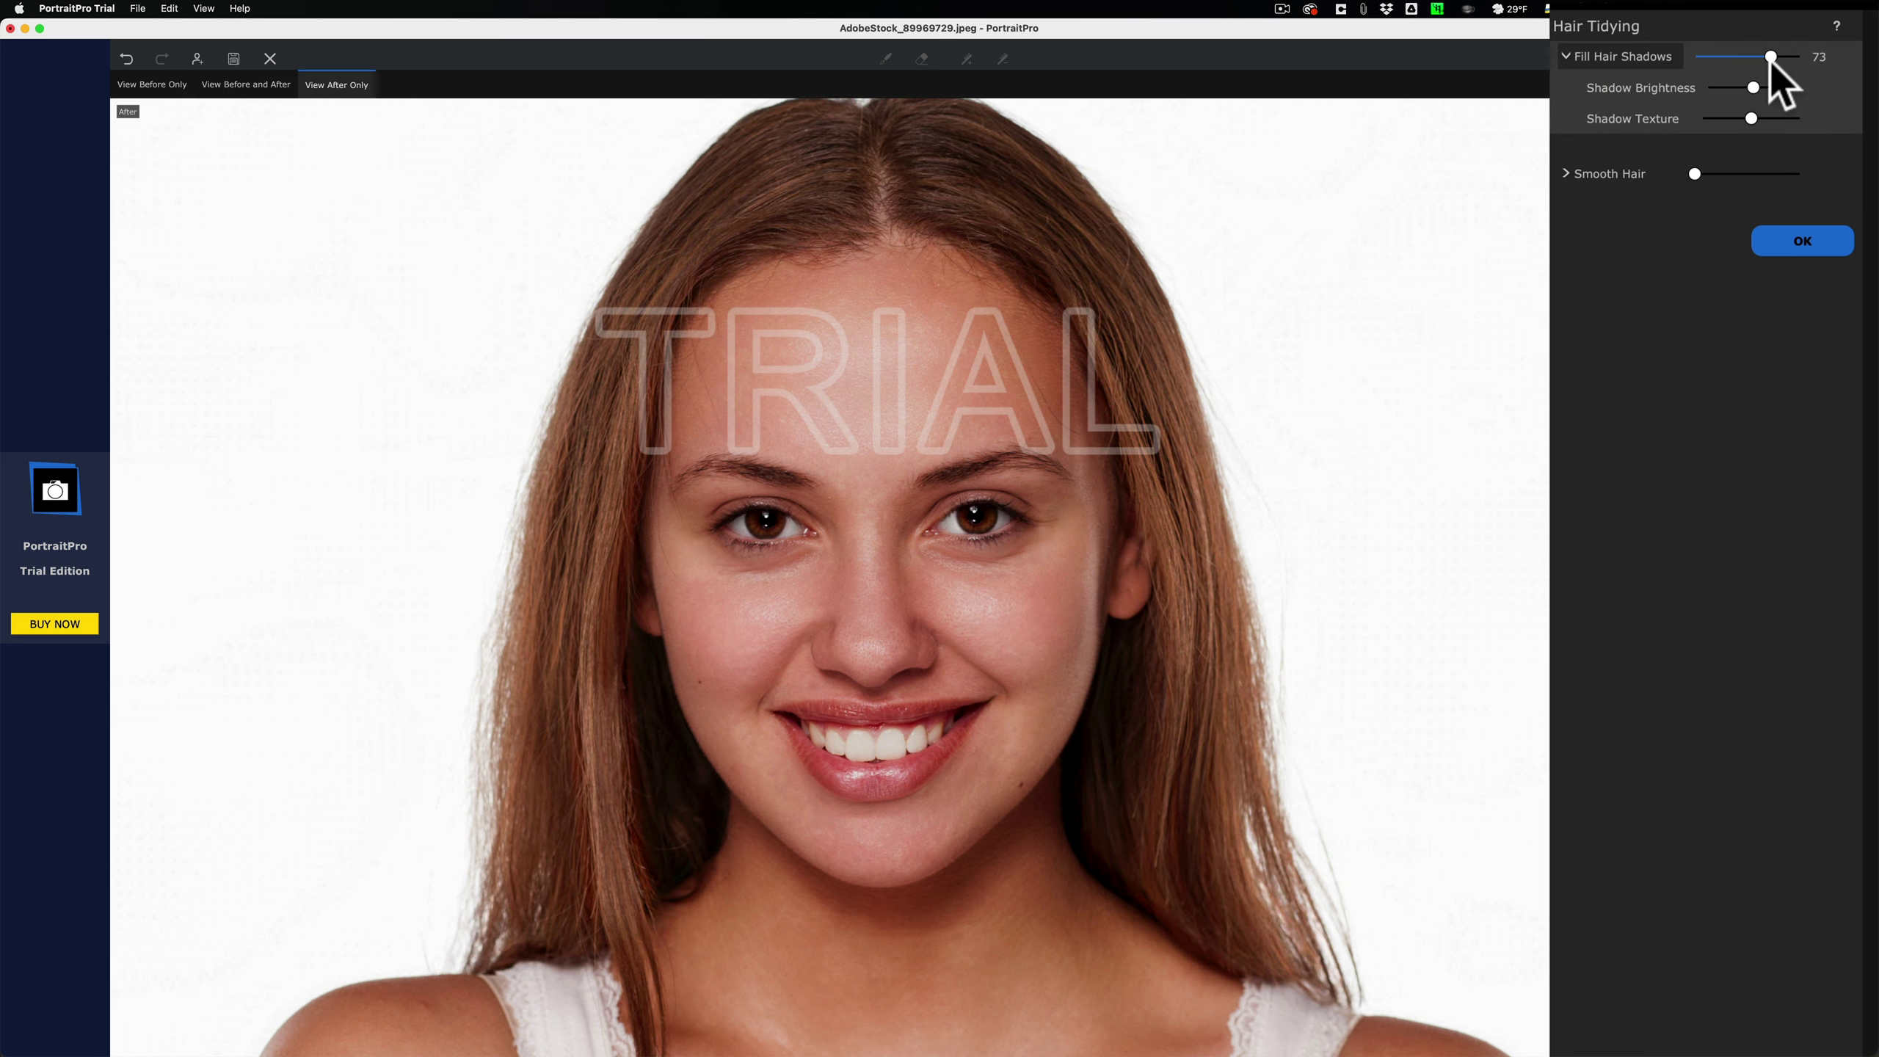
left_click_drag(1770, 57, 1686, 110)
left_click(1803, 245)
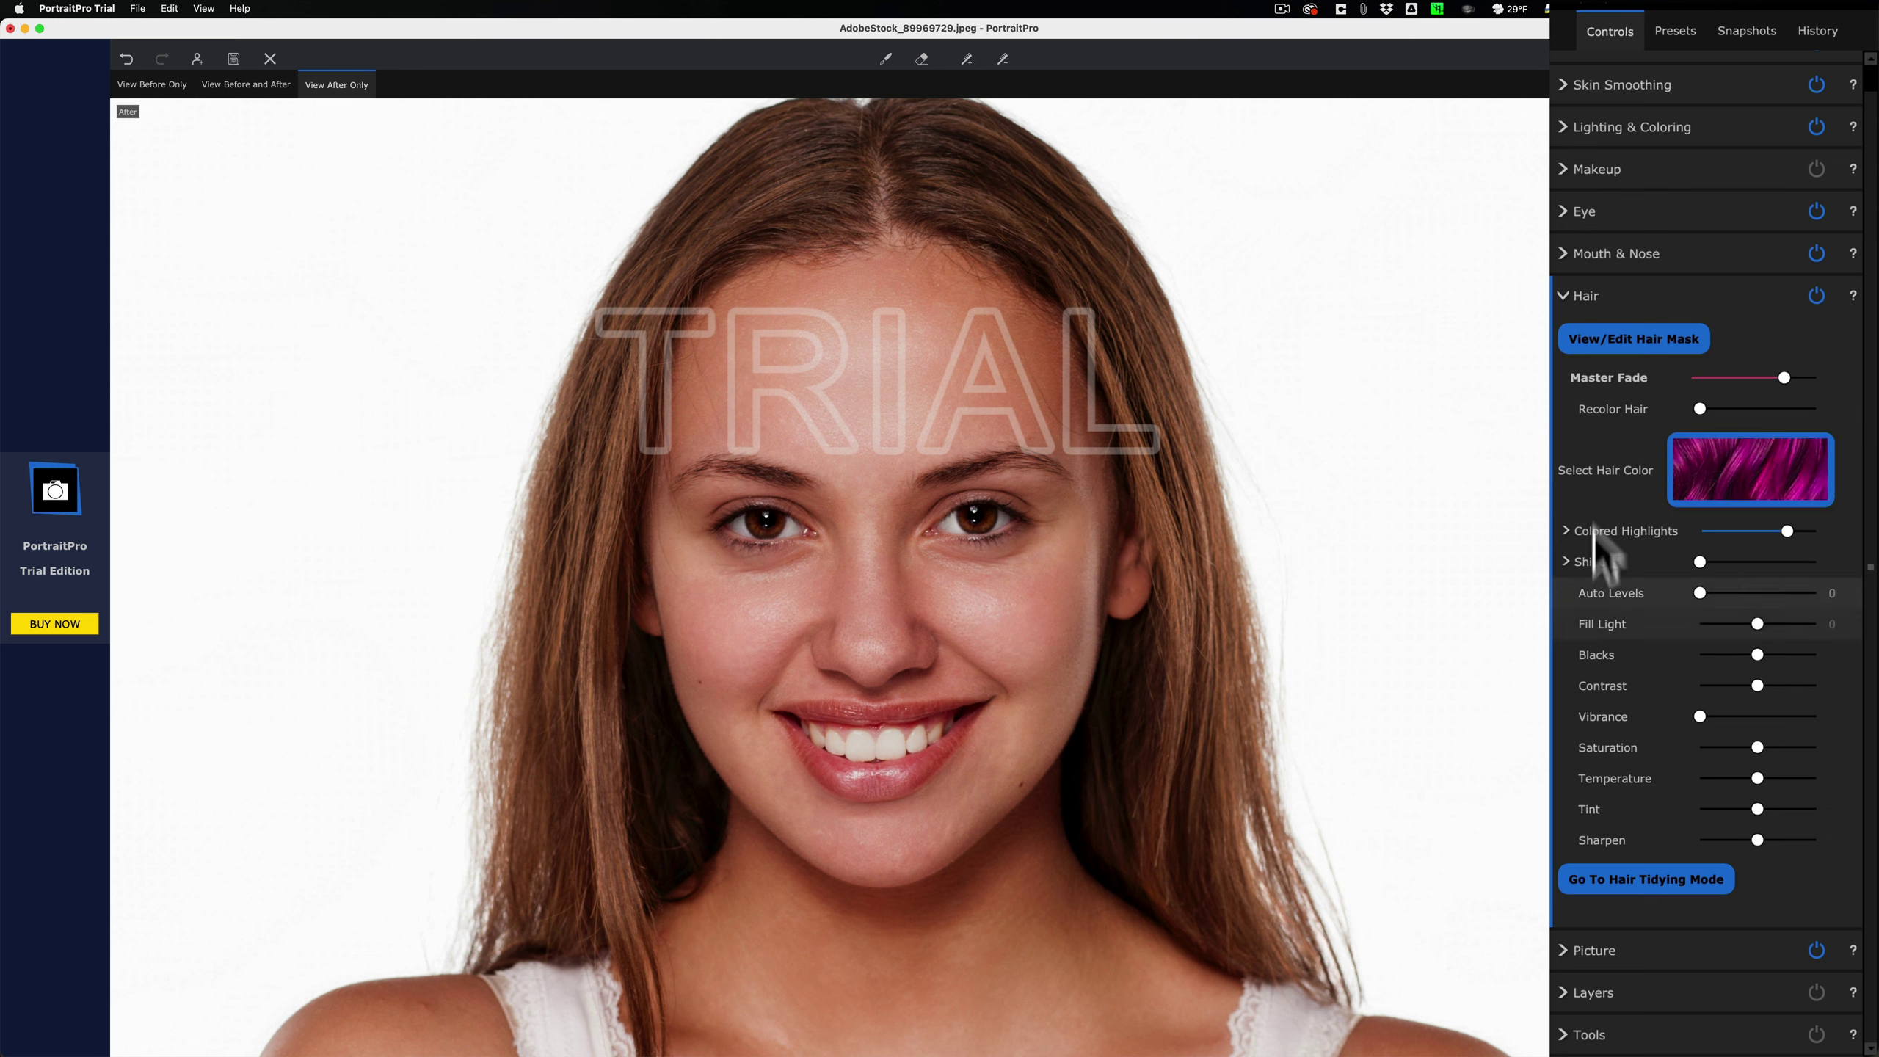
Step: Replace the open Hair section with Picture and try its Master Fade at 100, bringing it back to the minimum
left_click(1561, 296)
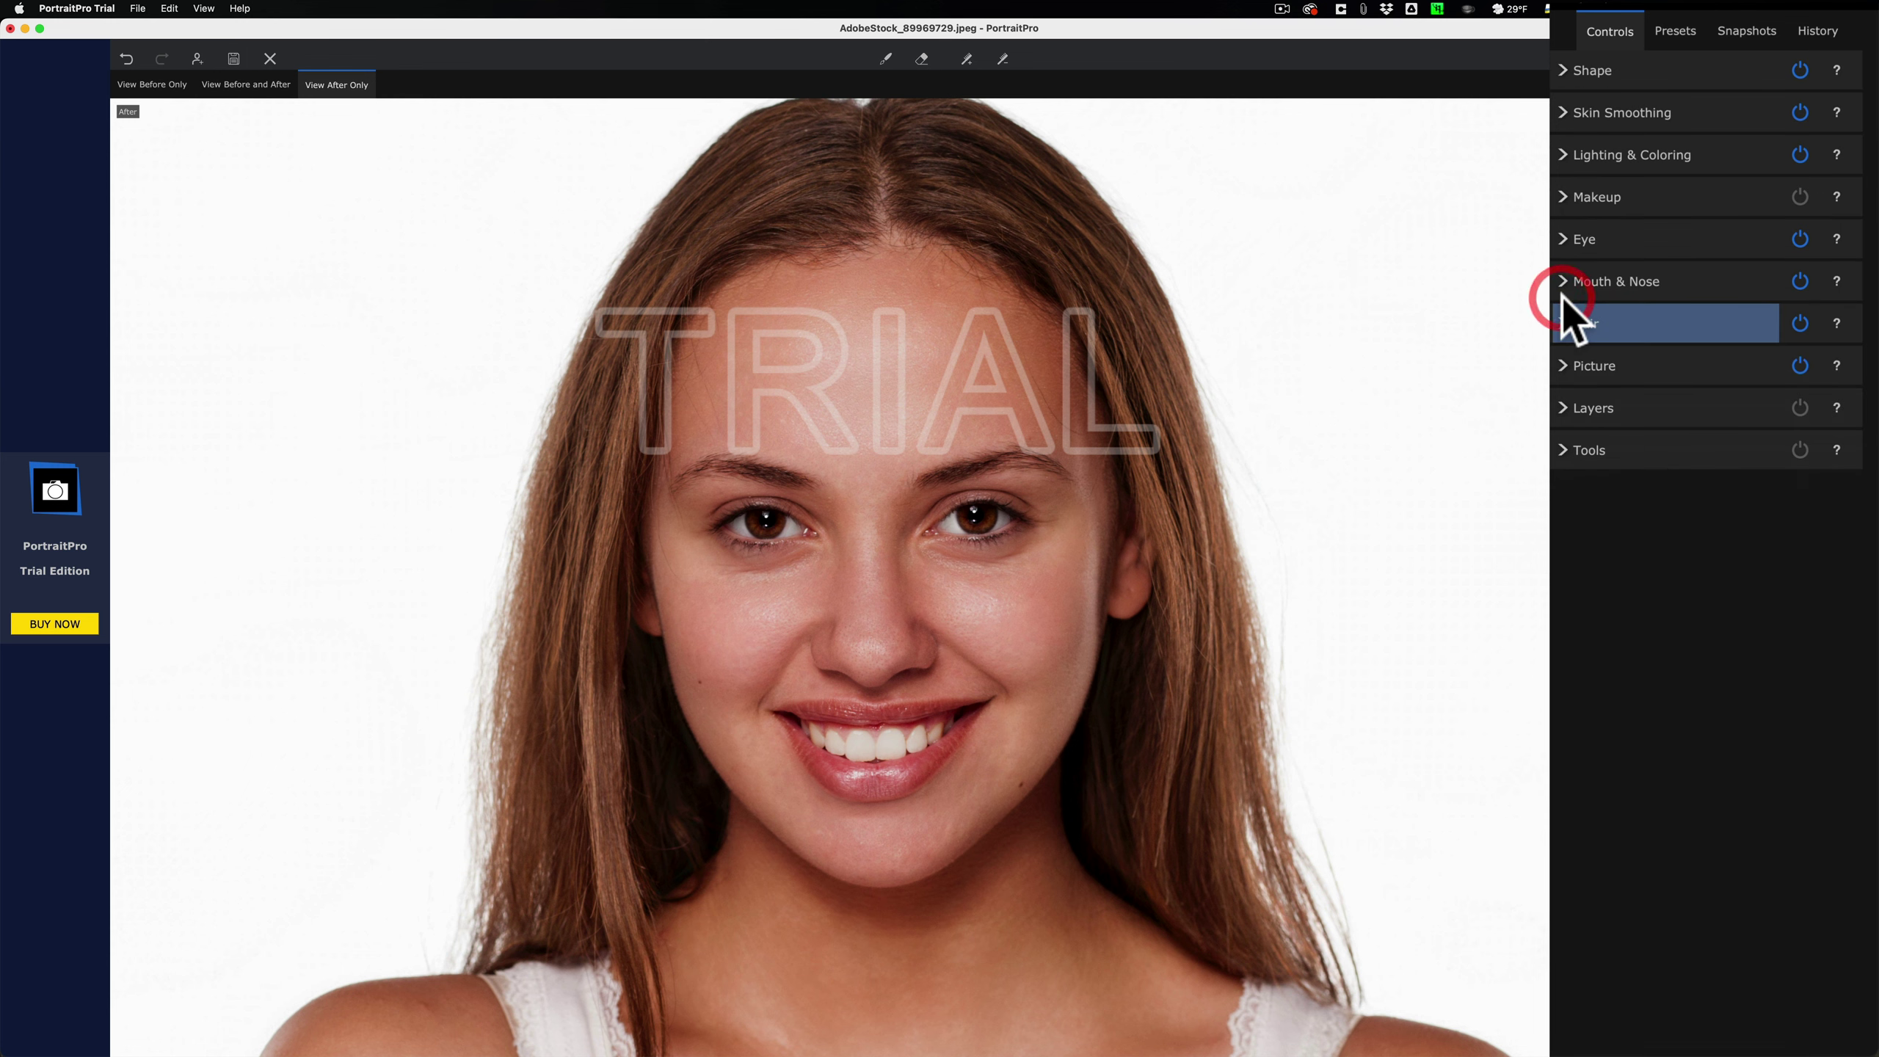
left_click(1561, 365)
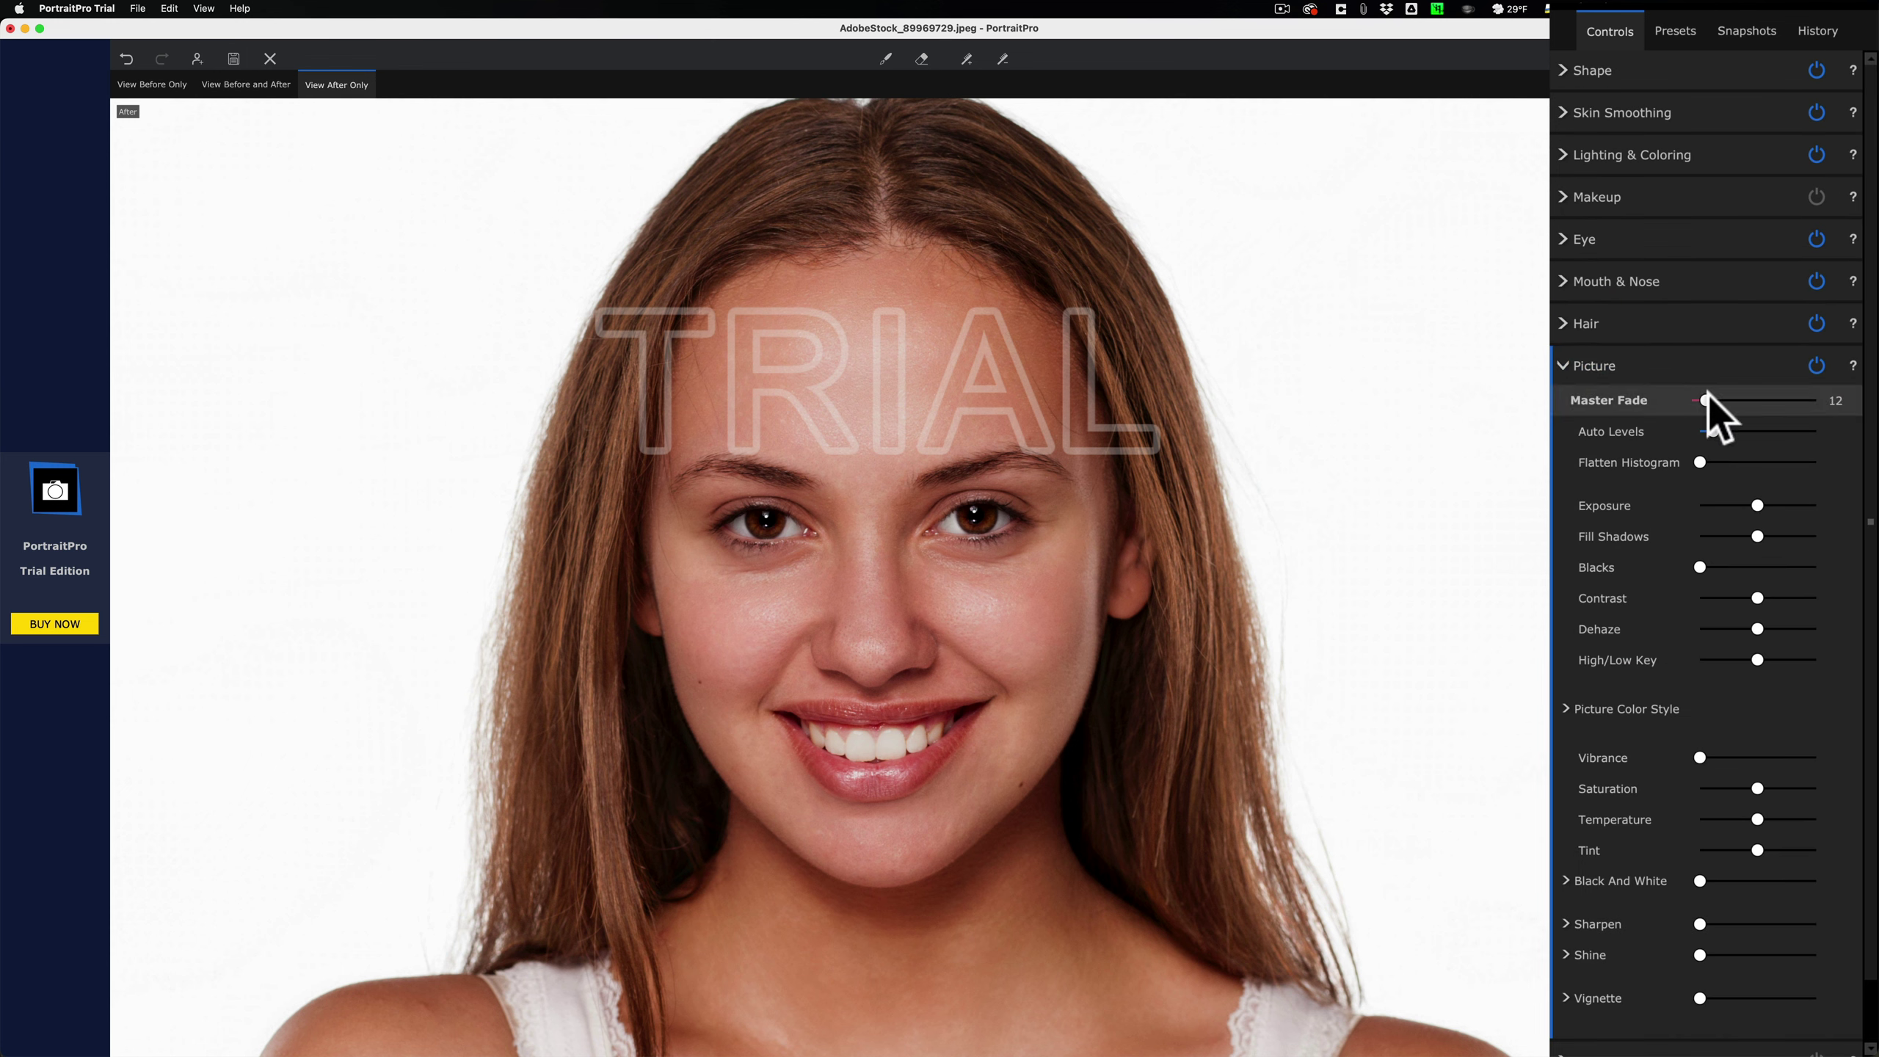
left_click_drag(1709, 393, 1842, 403)
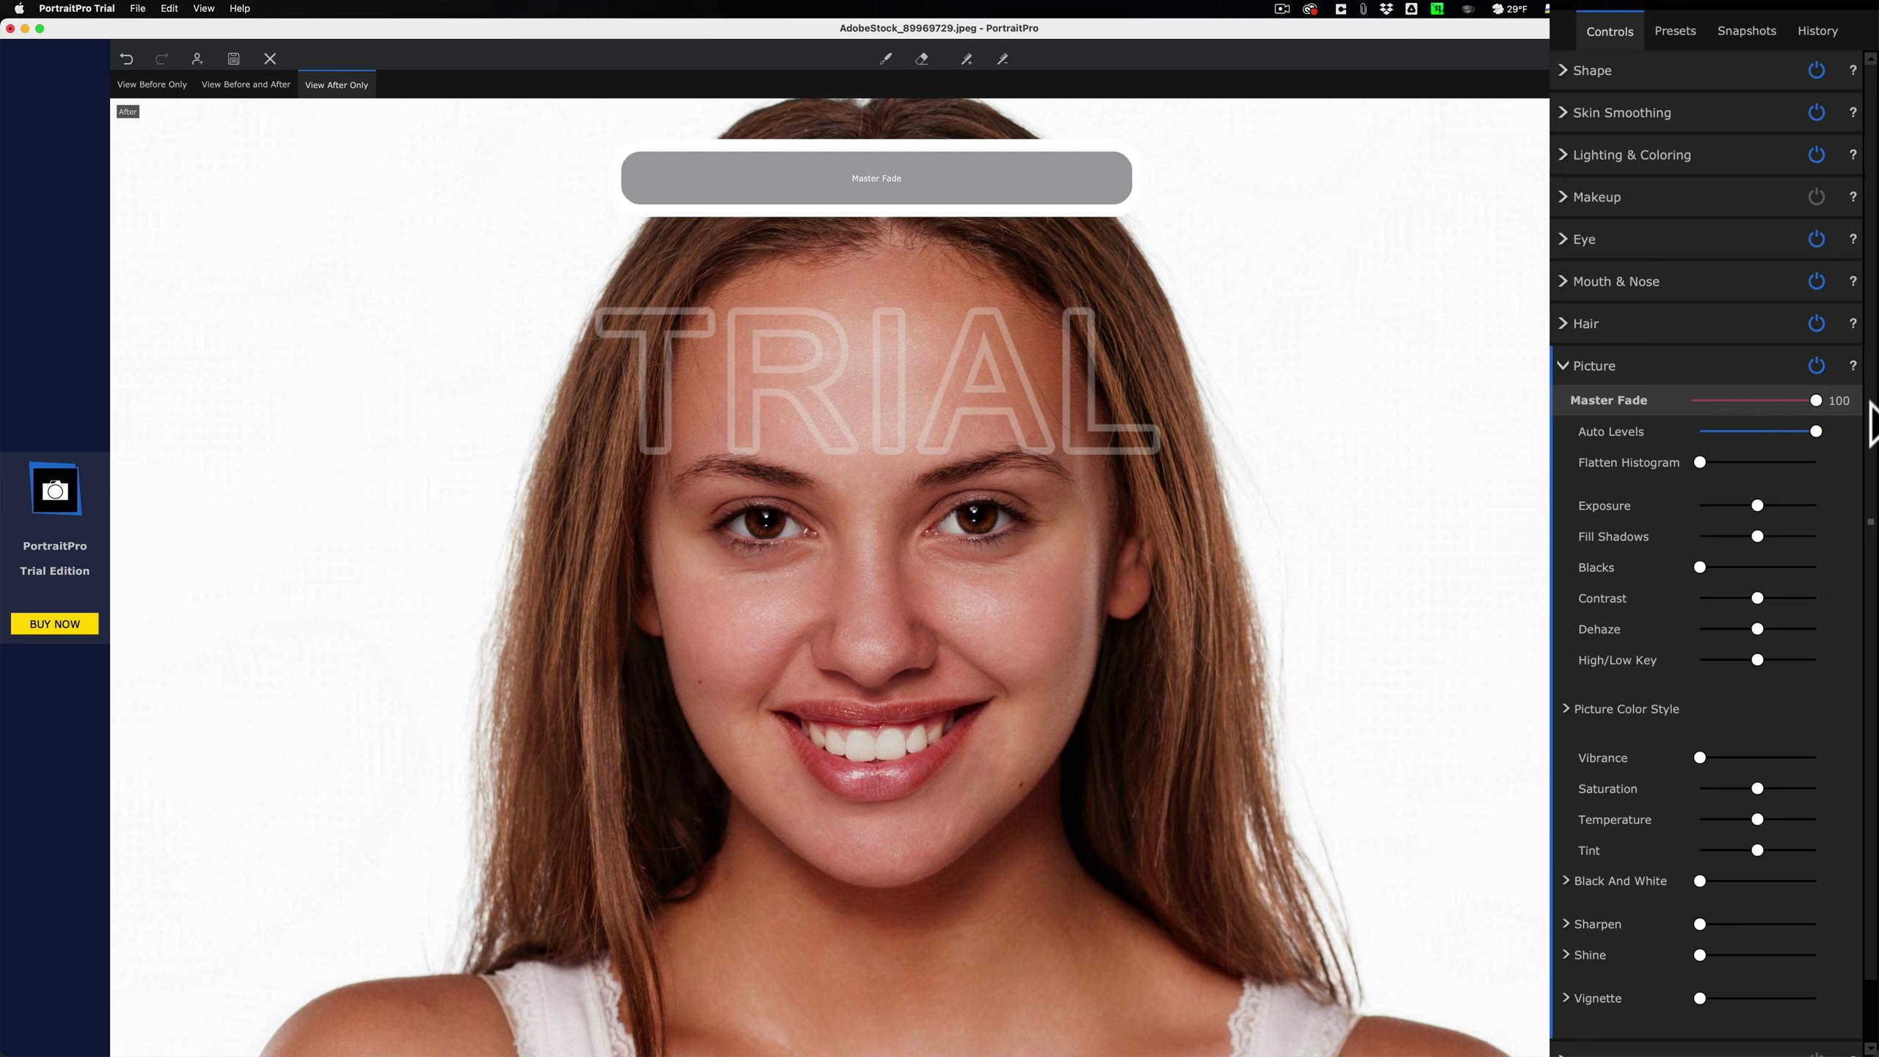
mouse_move(1682, 407)
left_mouse_down()
mouse_move(1853, 404)
mouse_move(1687, 401)
left_mouse_up()
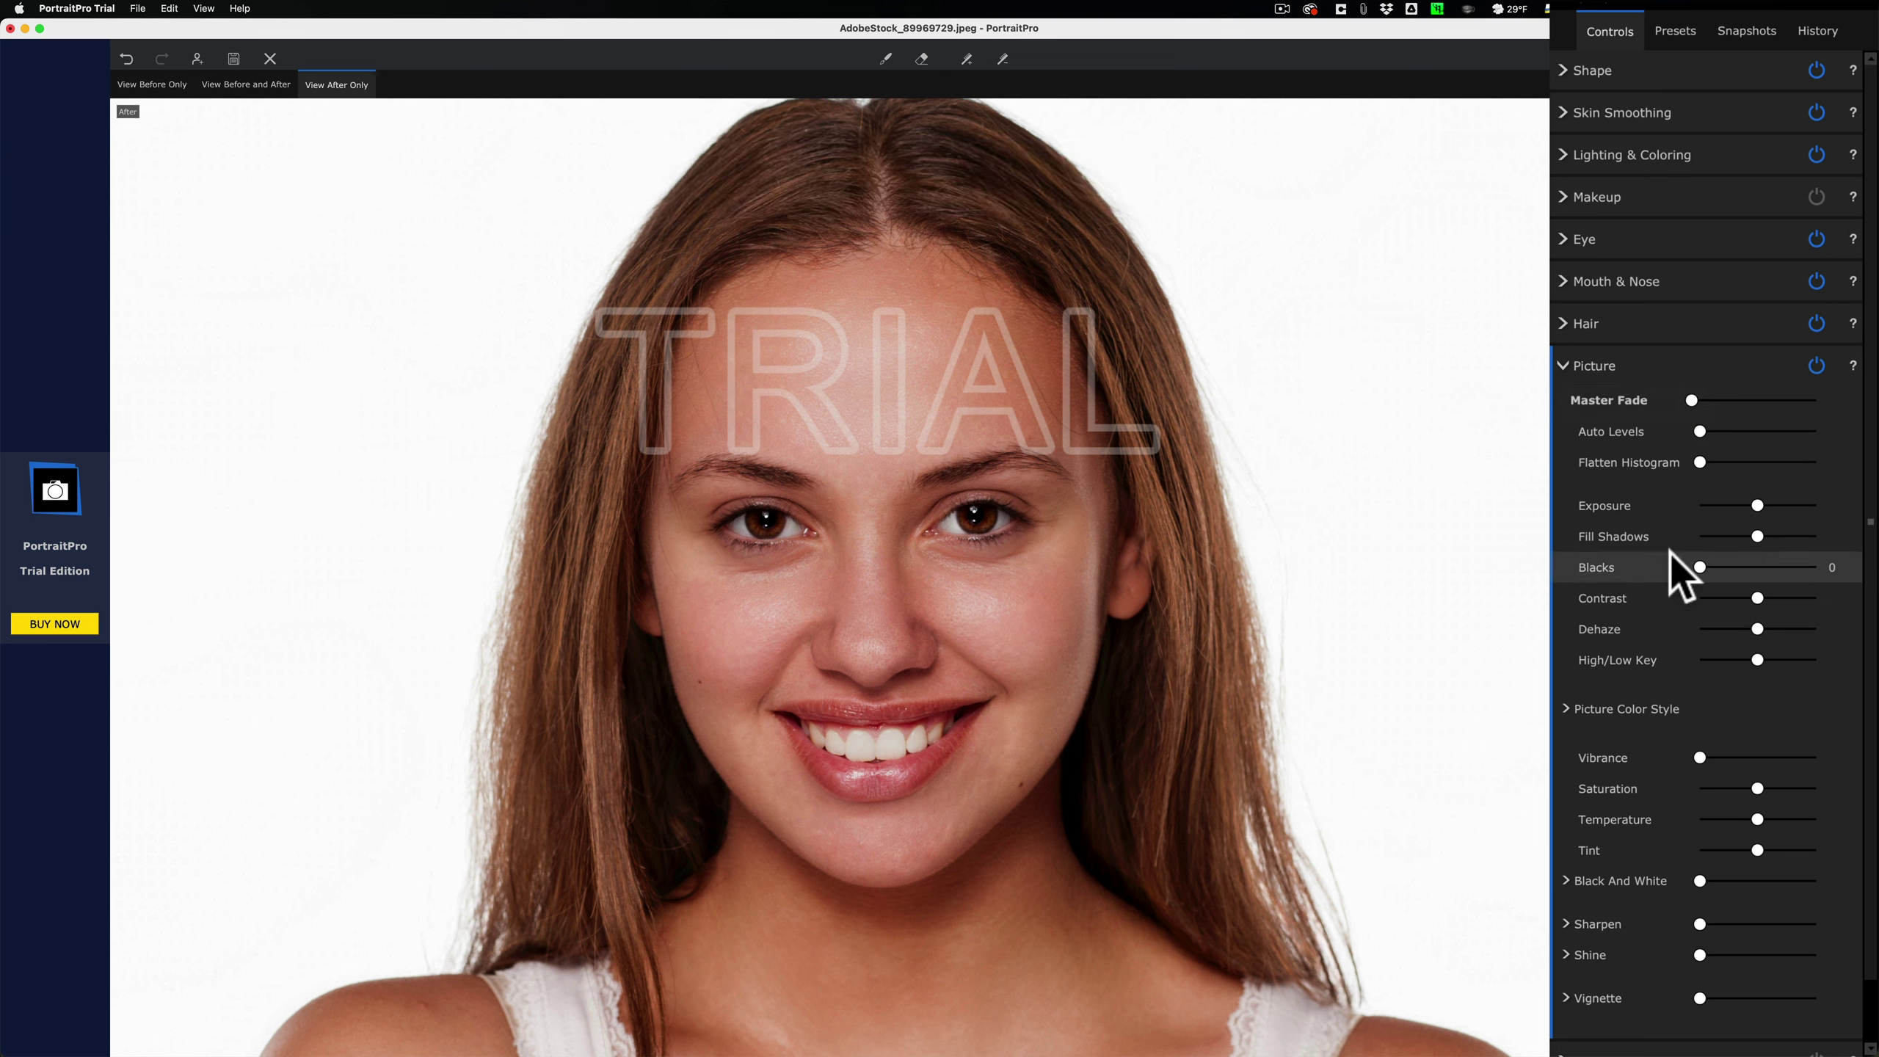
Step: Try the Picture section's Blacks and a High/Low Key of -88, reset the key adjustment and collapse the section
mouse_move(1699, 567)
left_mouse_down()
mouse_move(1767, 586)
mouse_move(1673, 585)
left_mouse_up()
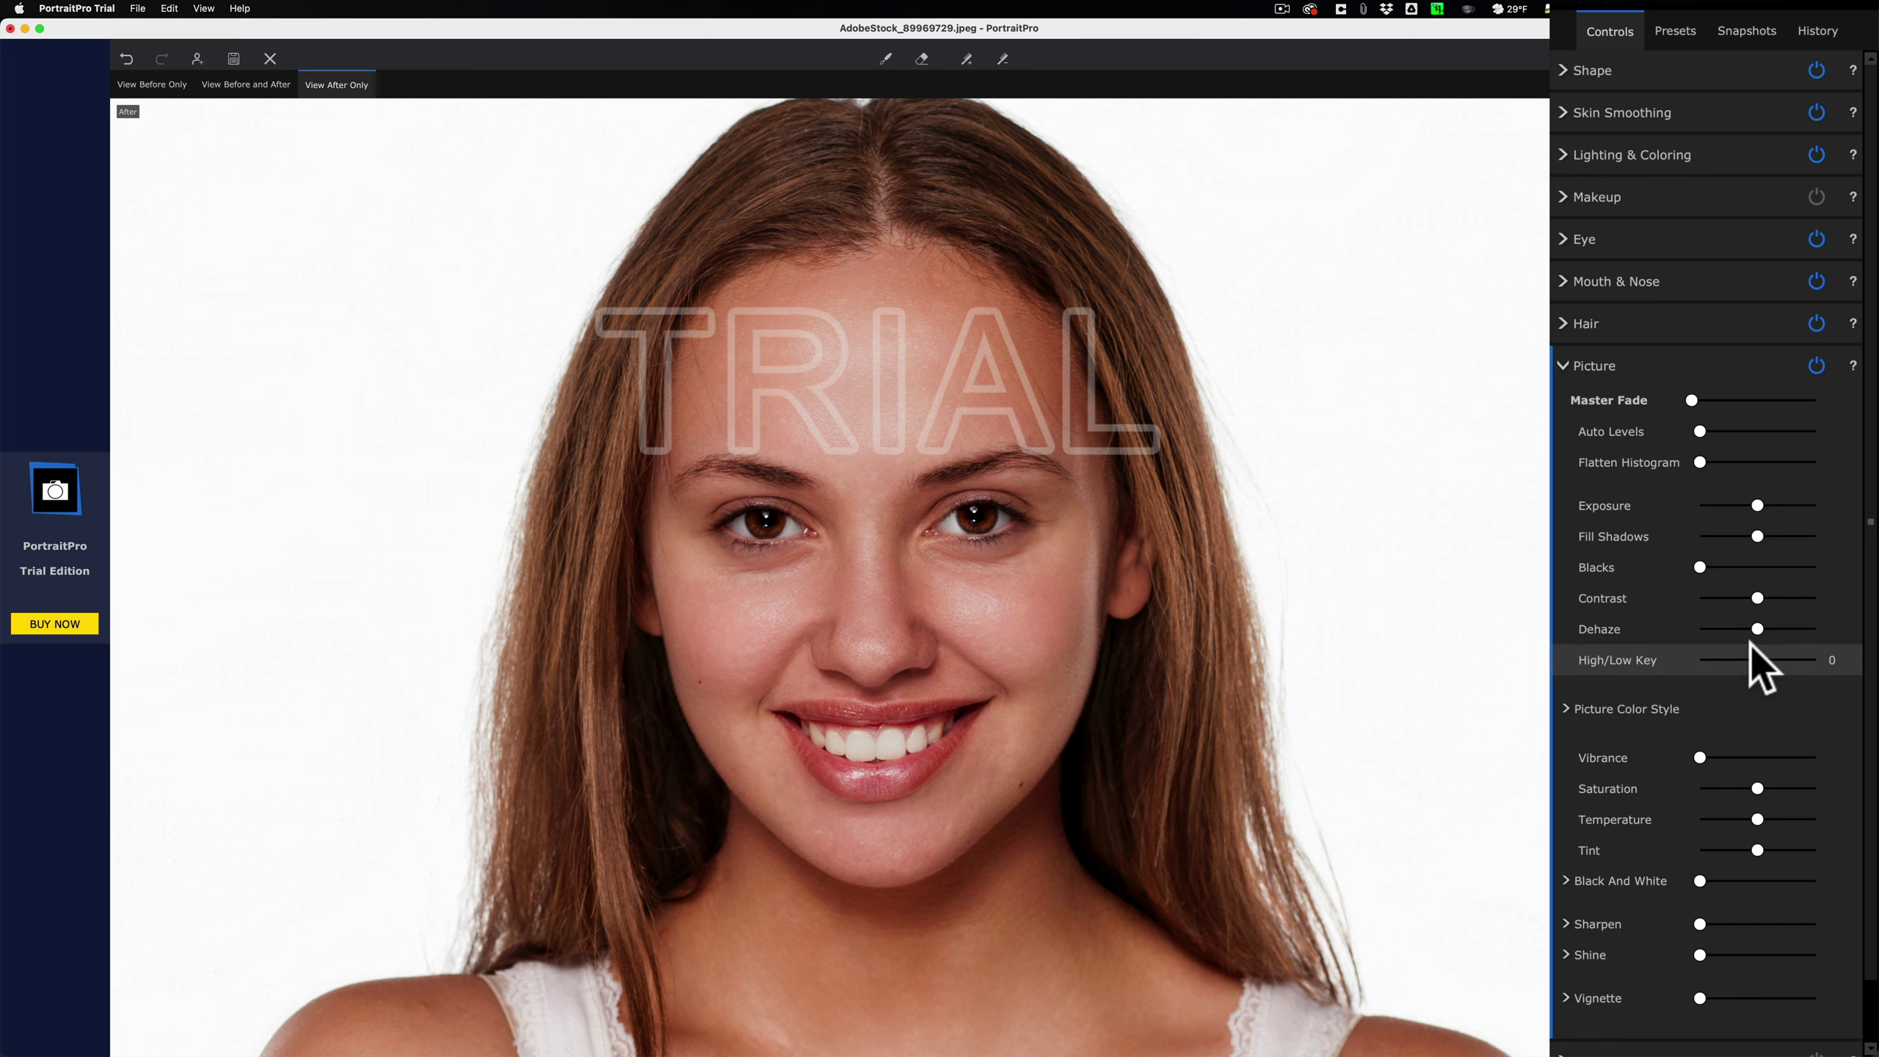
left_click_drag(1759, 659, 1706, 657)
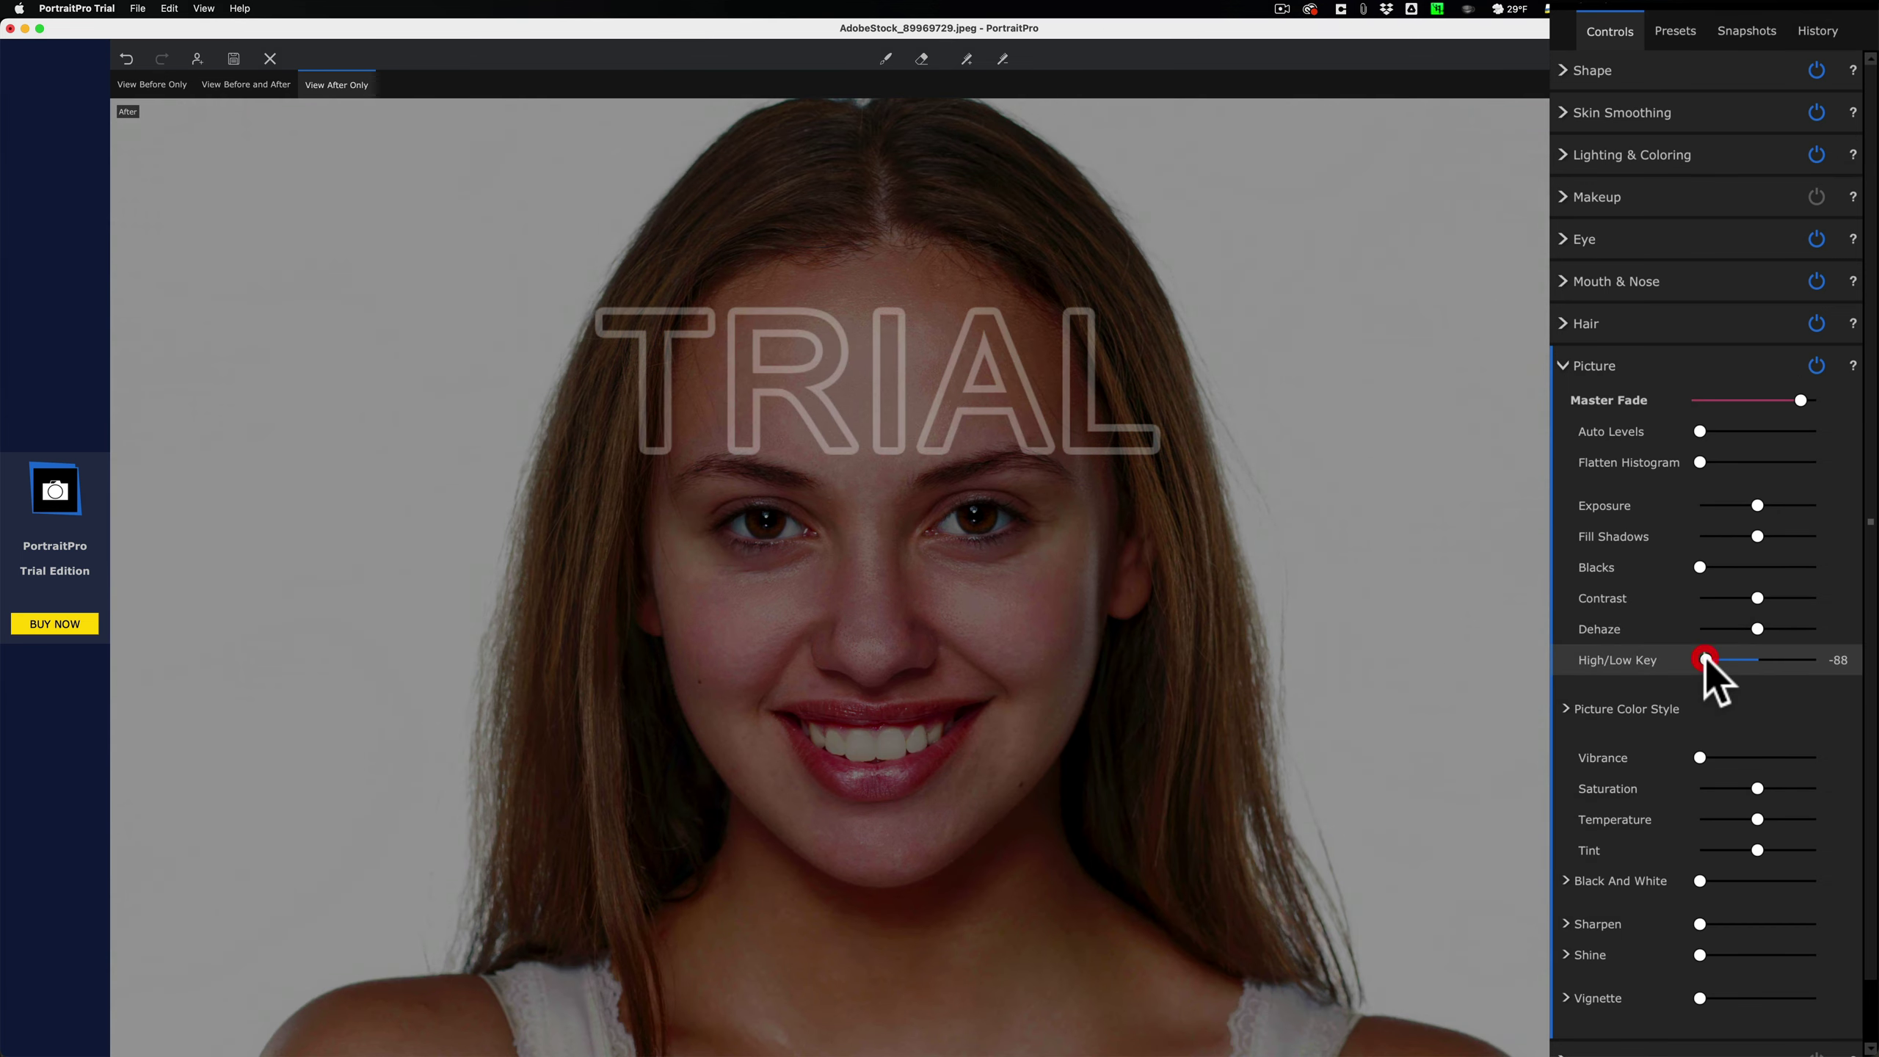
double_click(1705, 658)
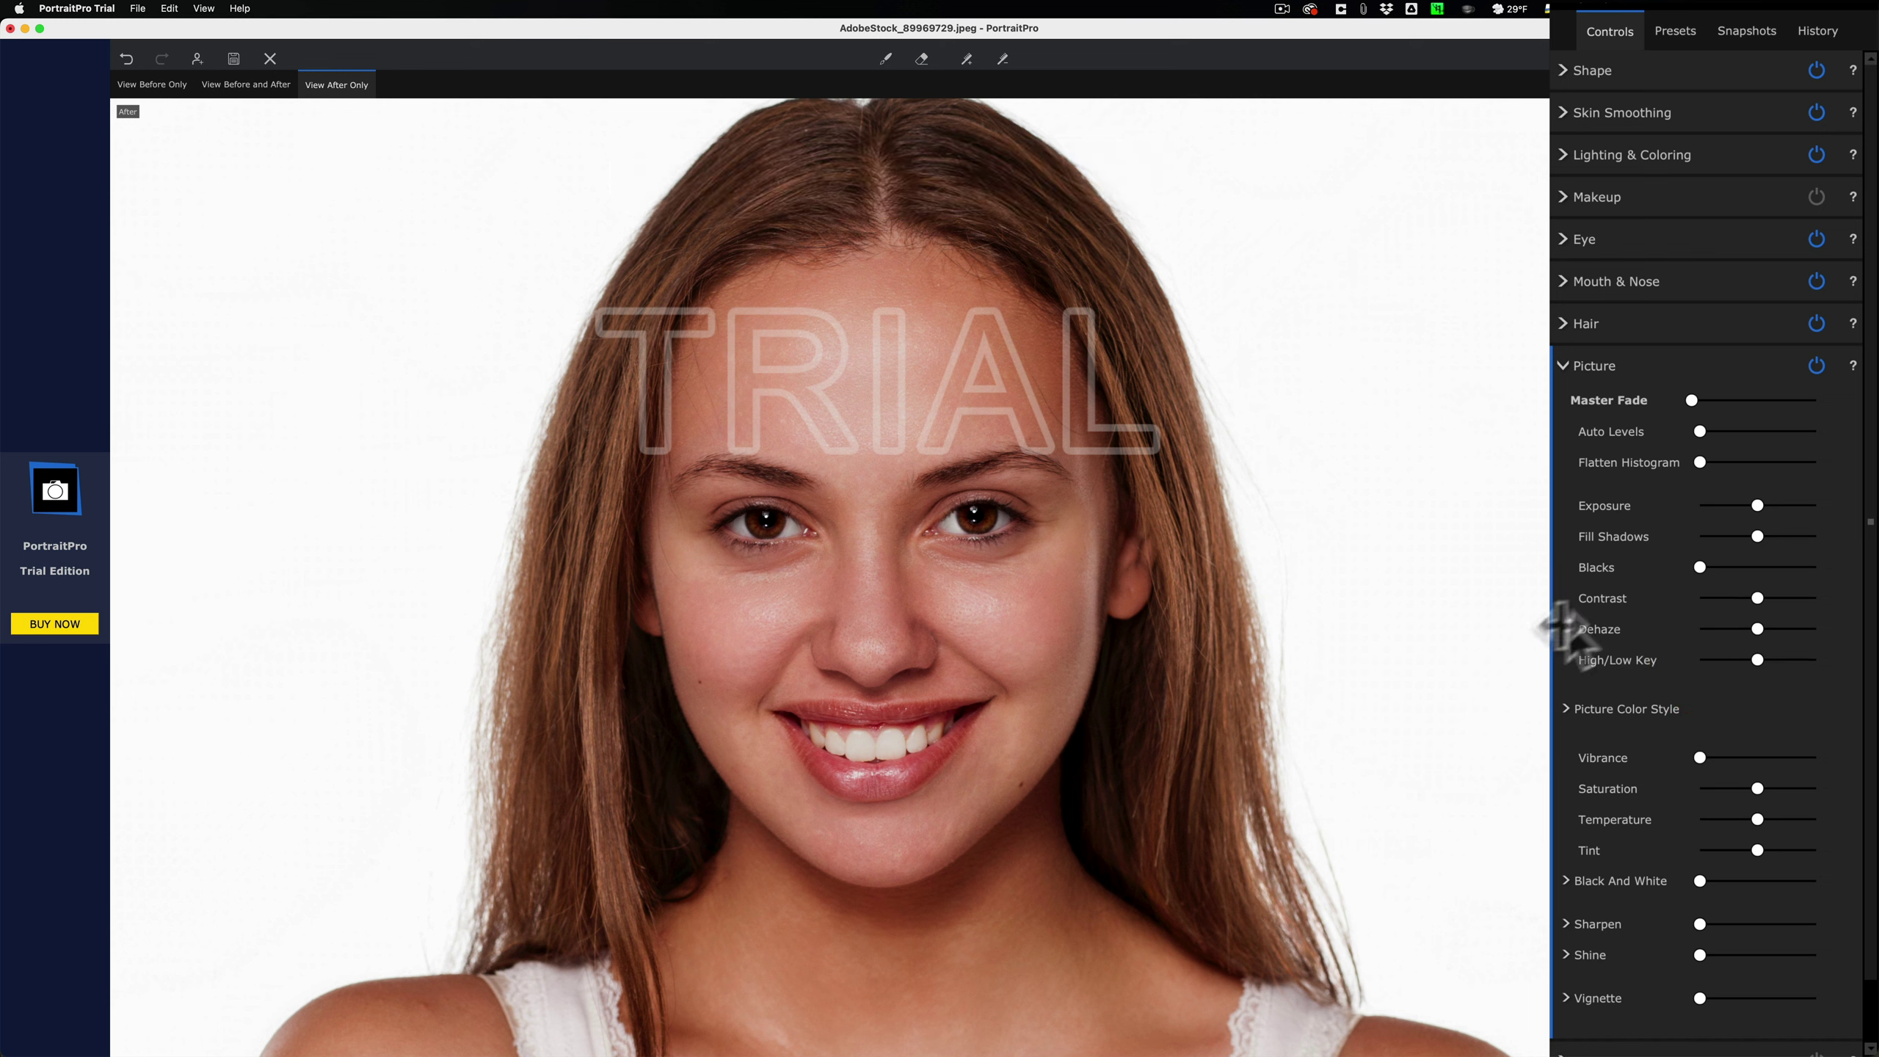
left_click(1561, 364)
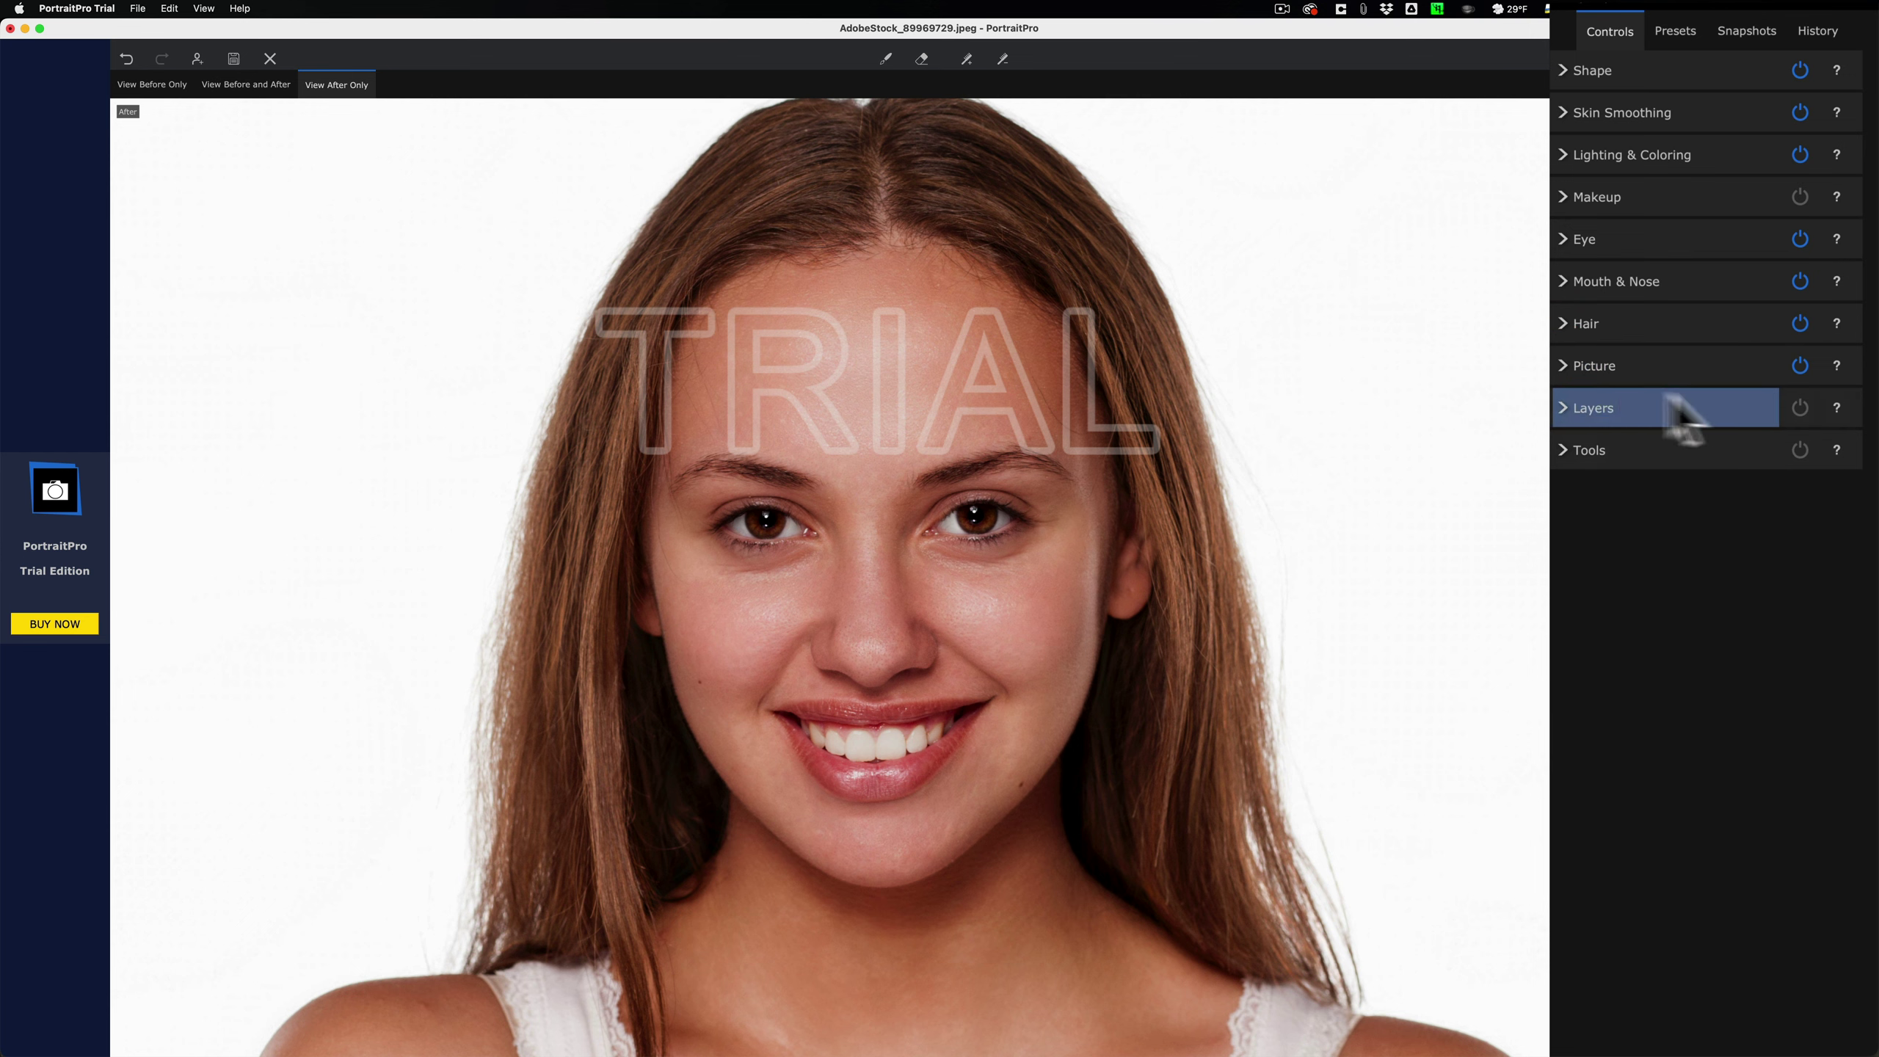
Step: Examine the options in the Layers and Tools sections, collapsing each one after viewing it
left_click(1565, 406)
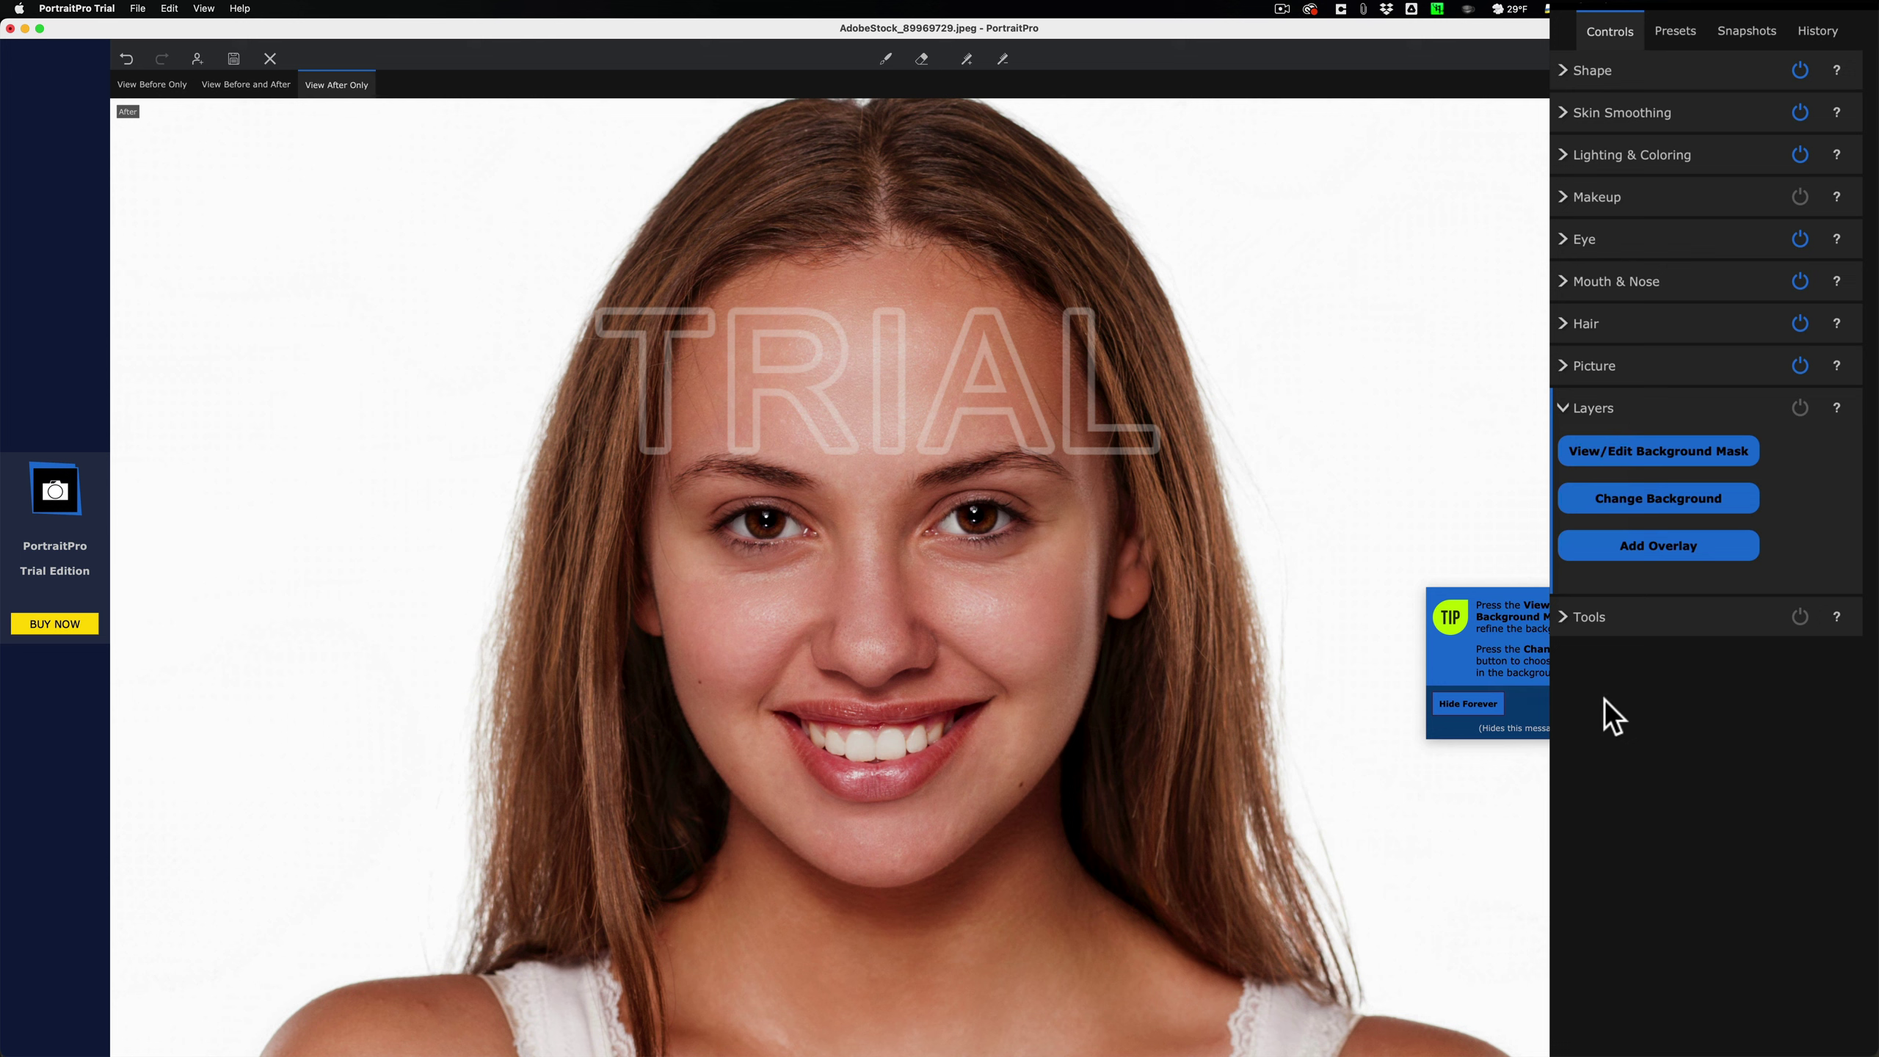
left_click(1556, 403)
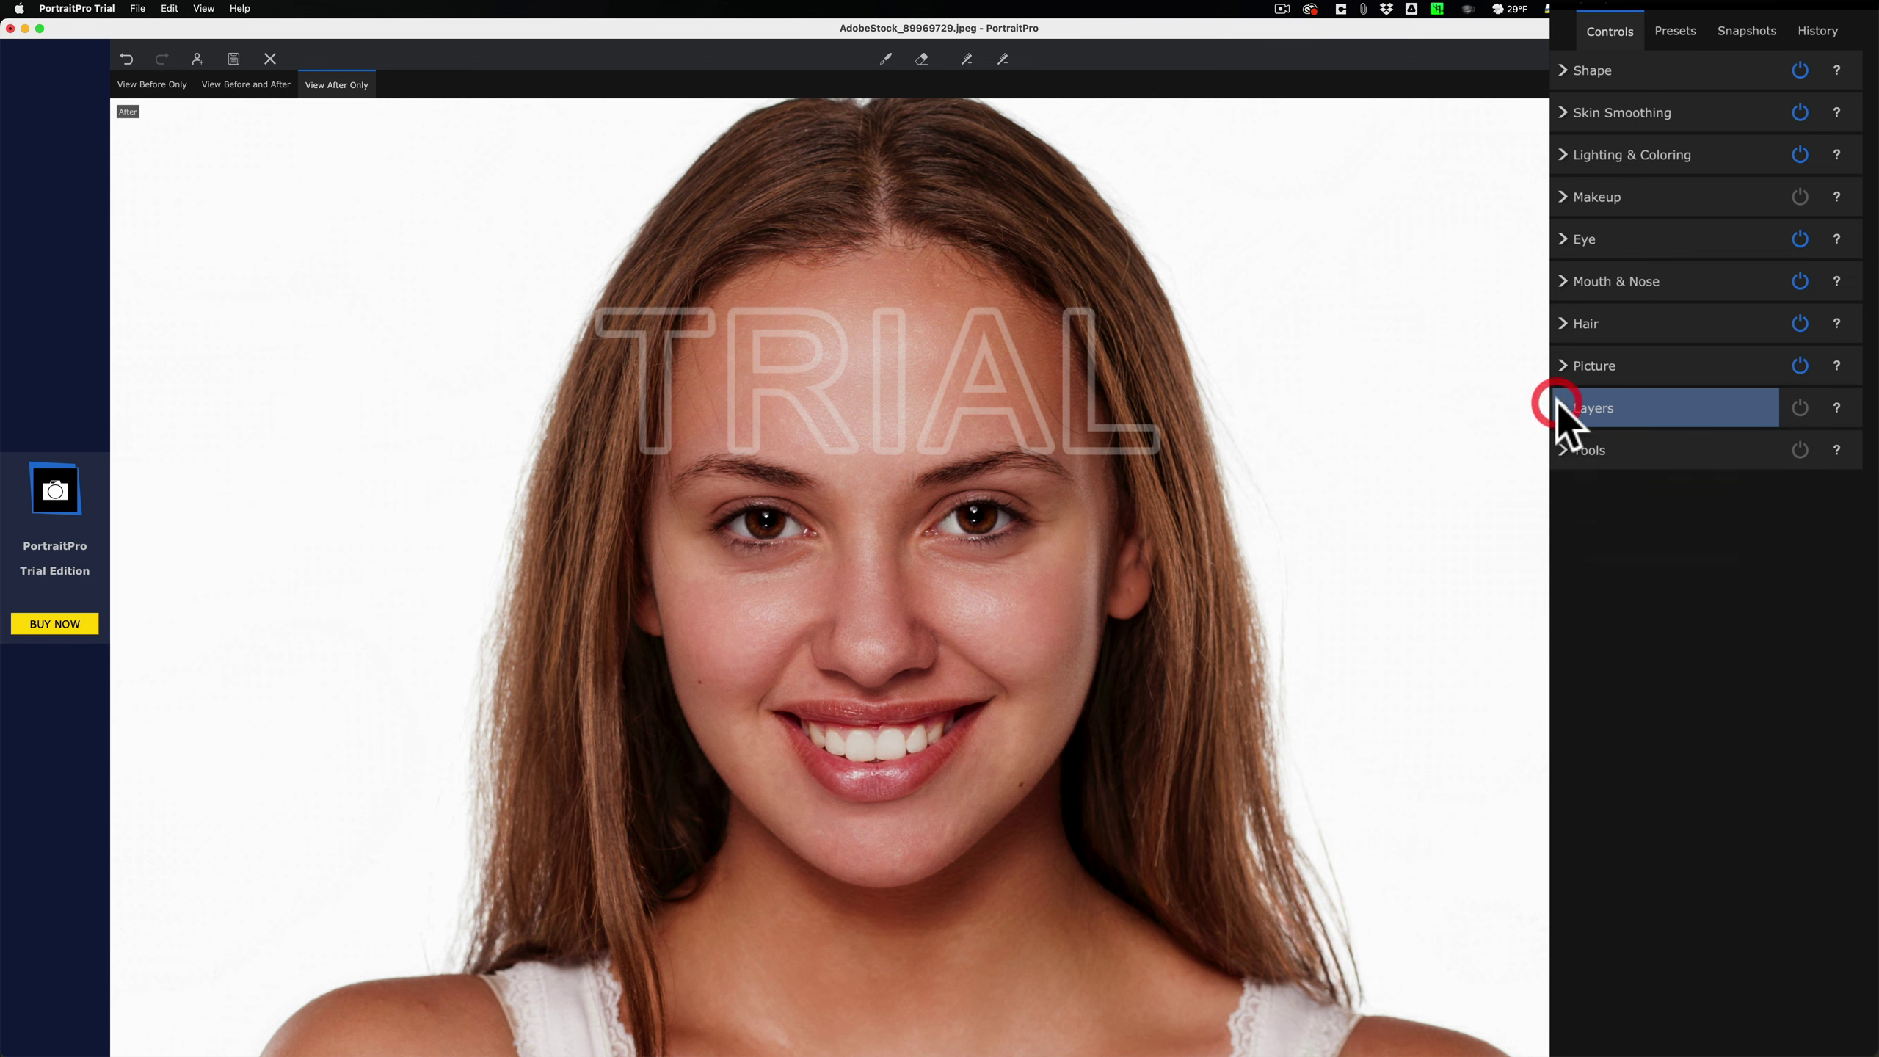
left_click(1559, 443)
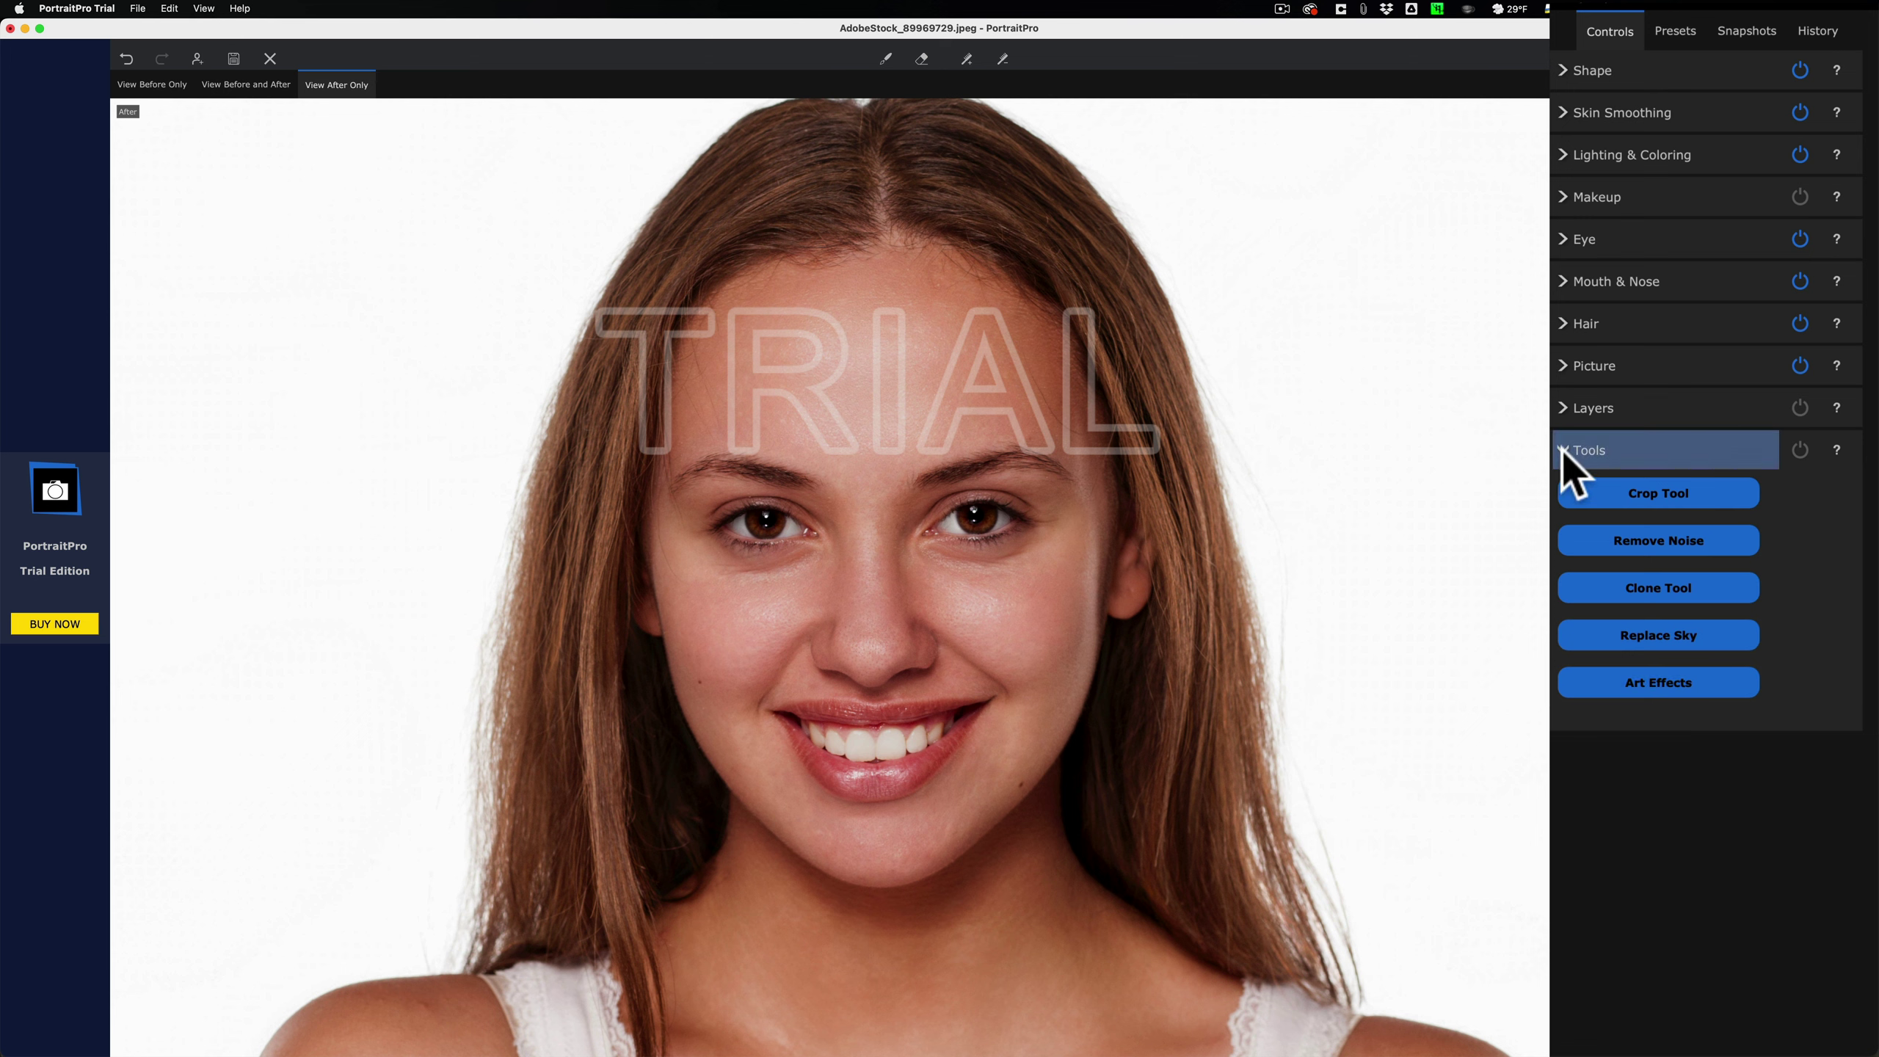
left_click(1563, 450)
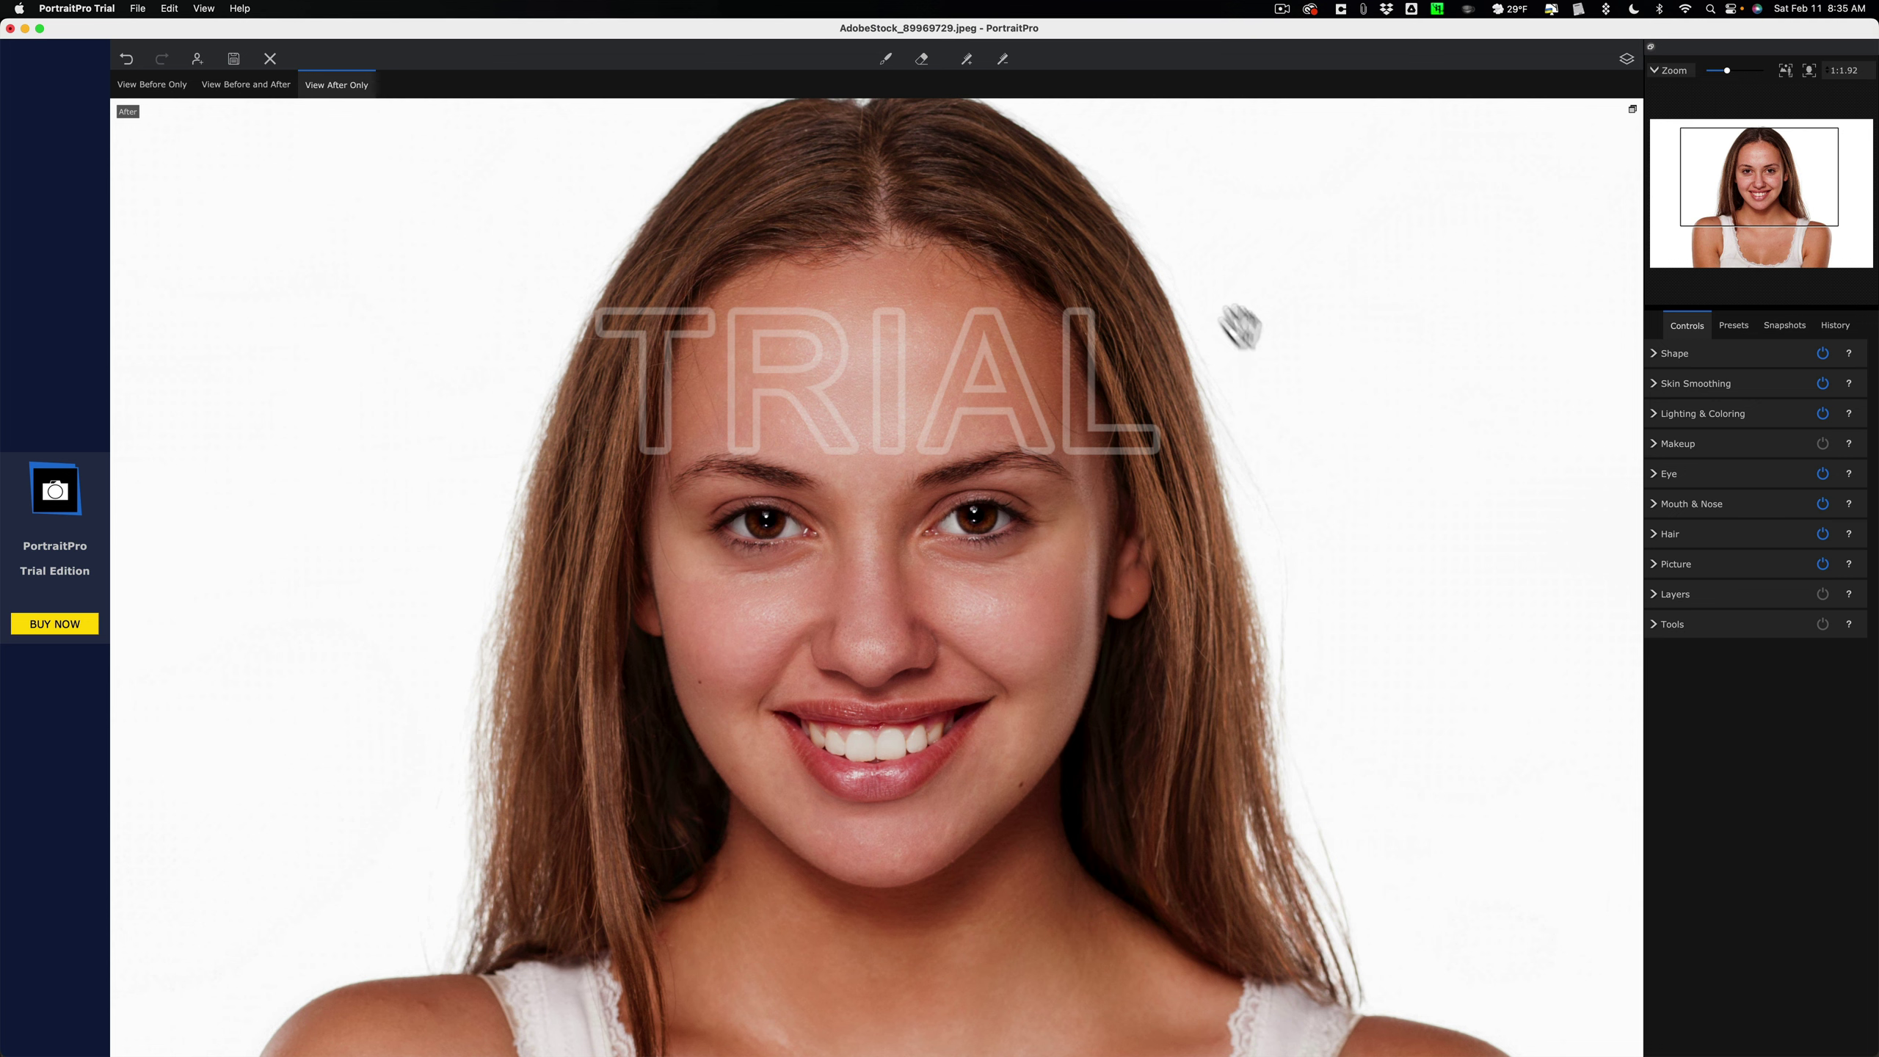
Step: Examine the settings of the Touch-up, Restore, Stray Hair Remover and Stray Hair Restore tools
left_click(839, 35)
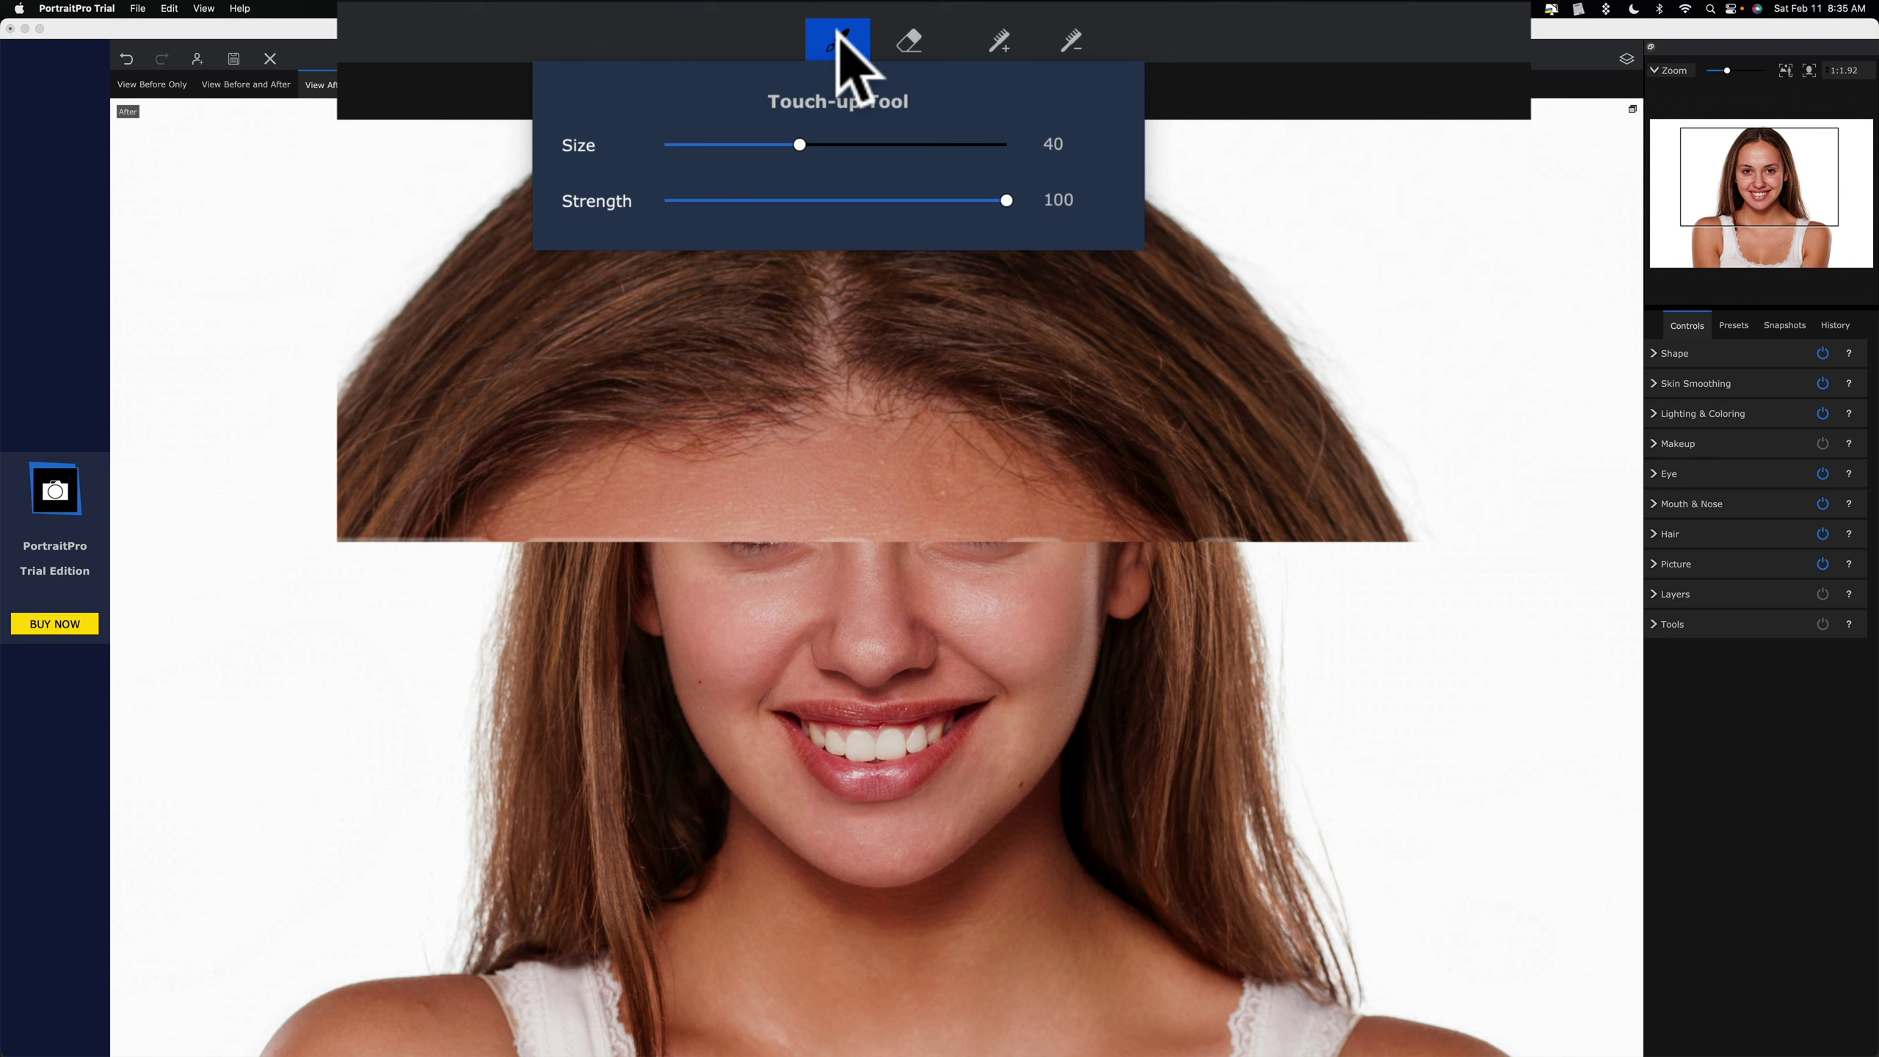
left_click(898, 34)
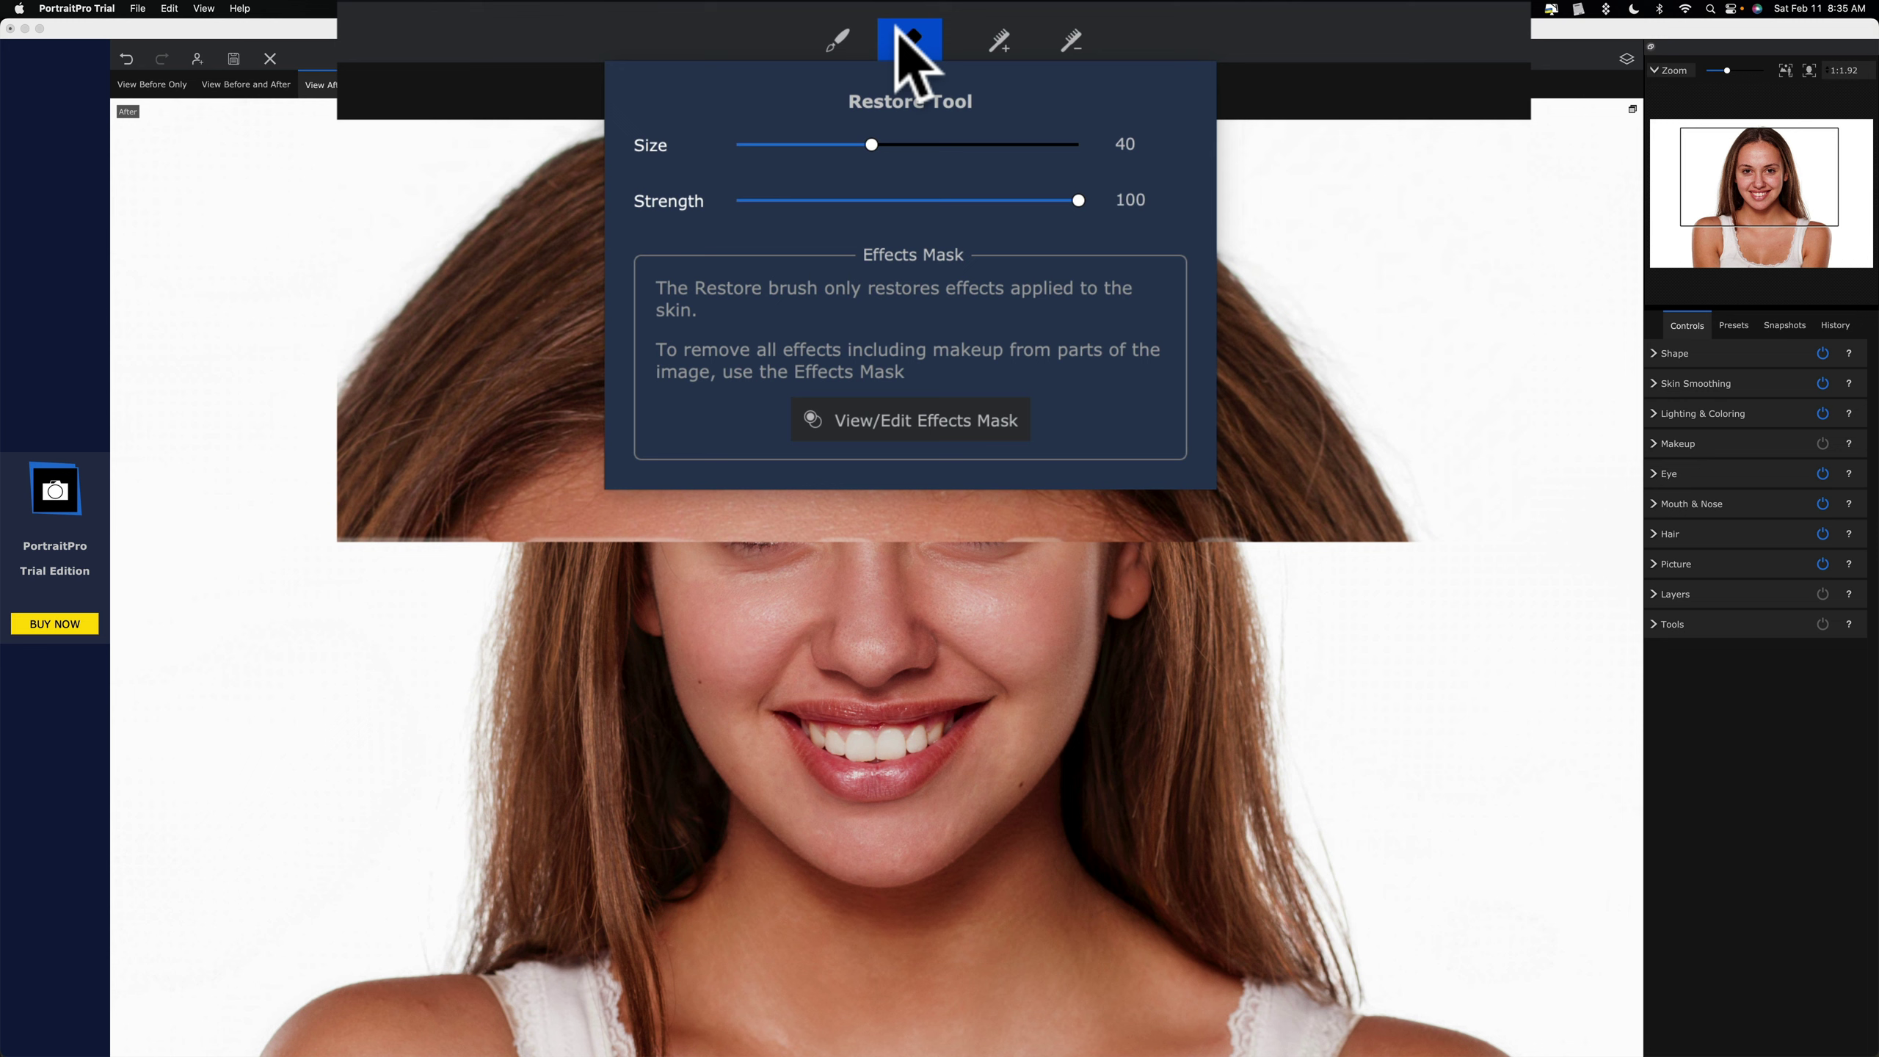
left_click(994, 35)
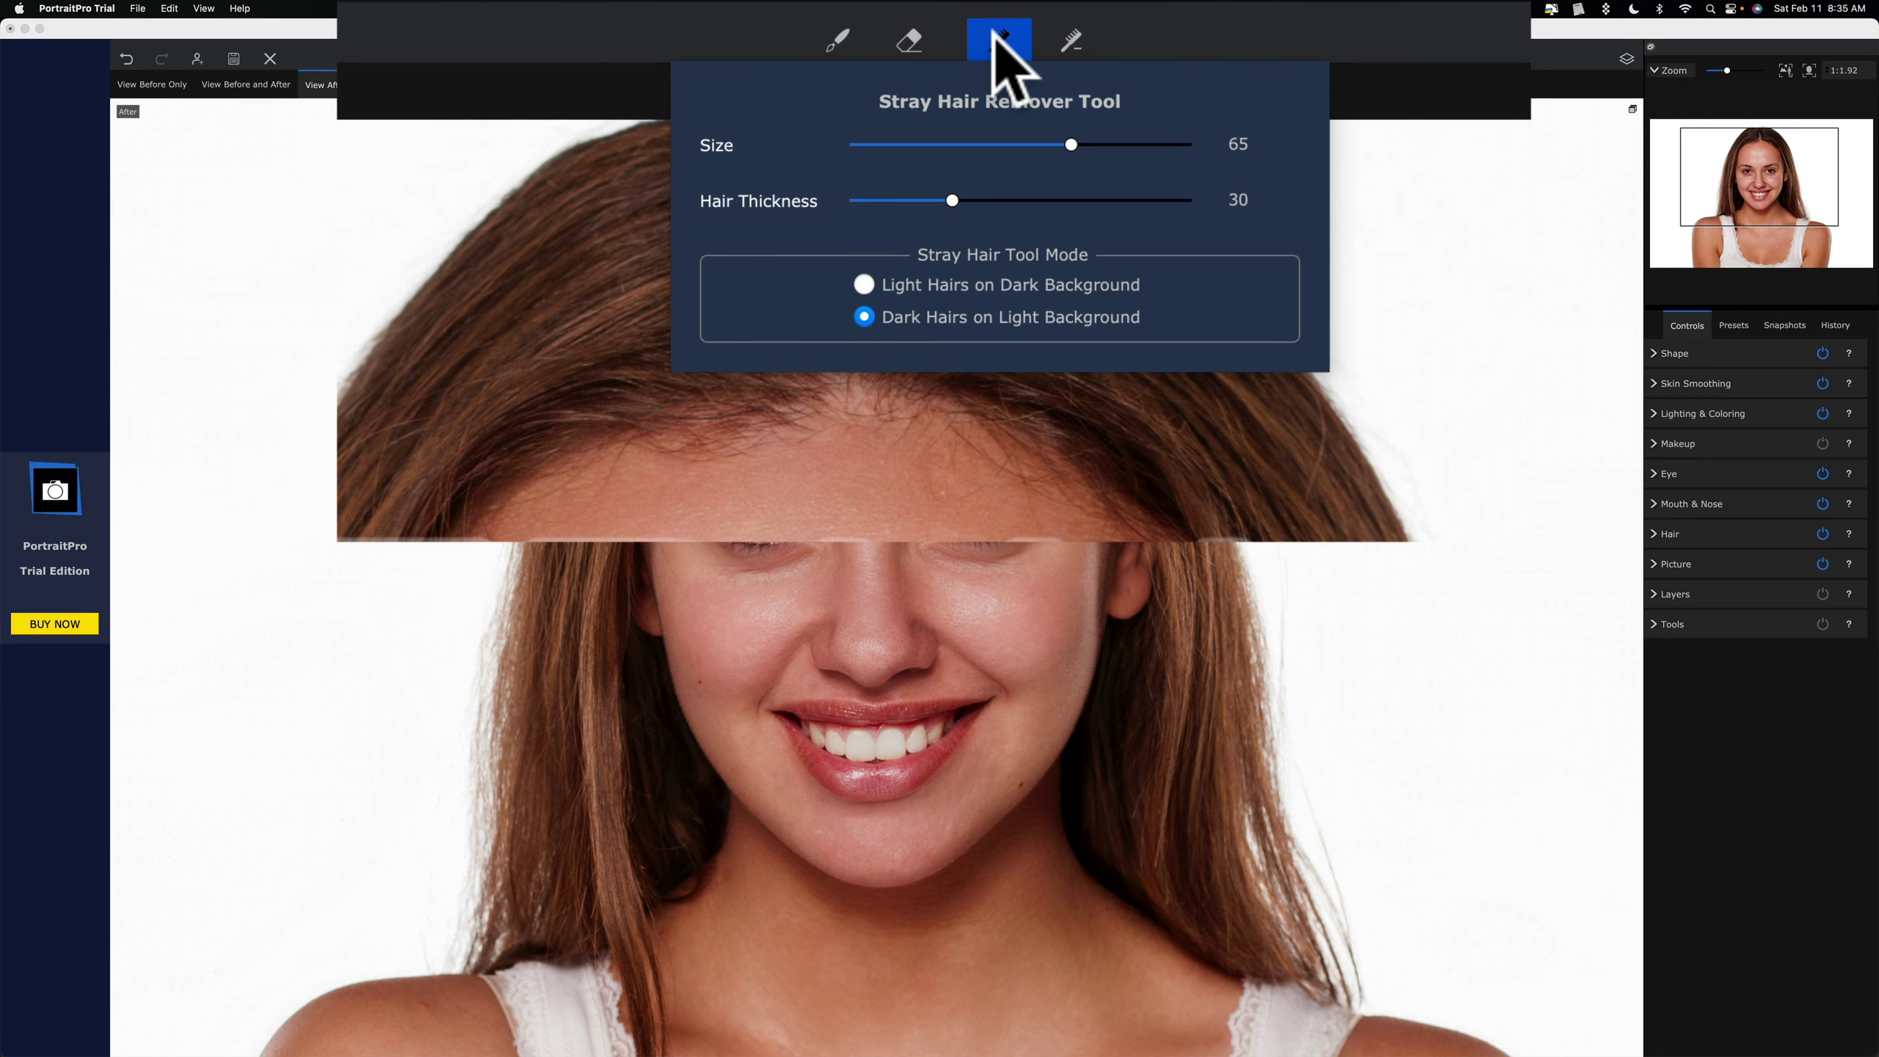
left_click(1072, 36)
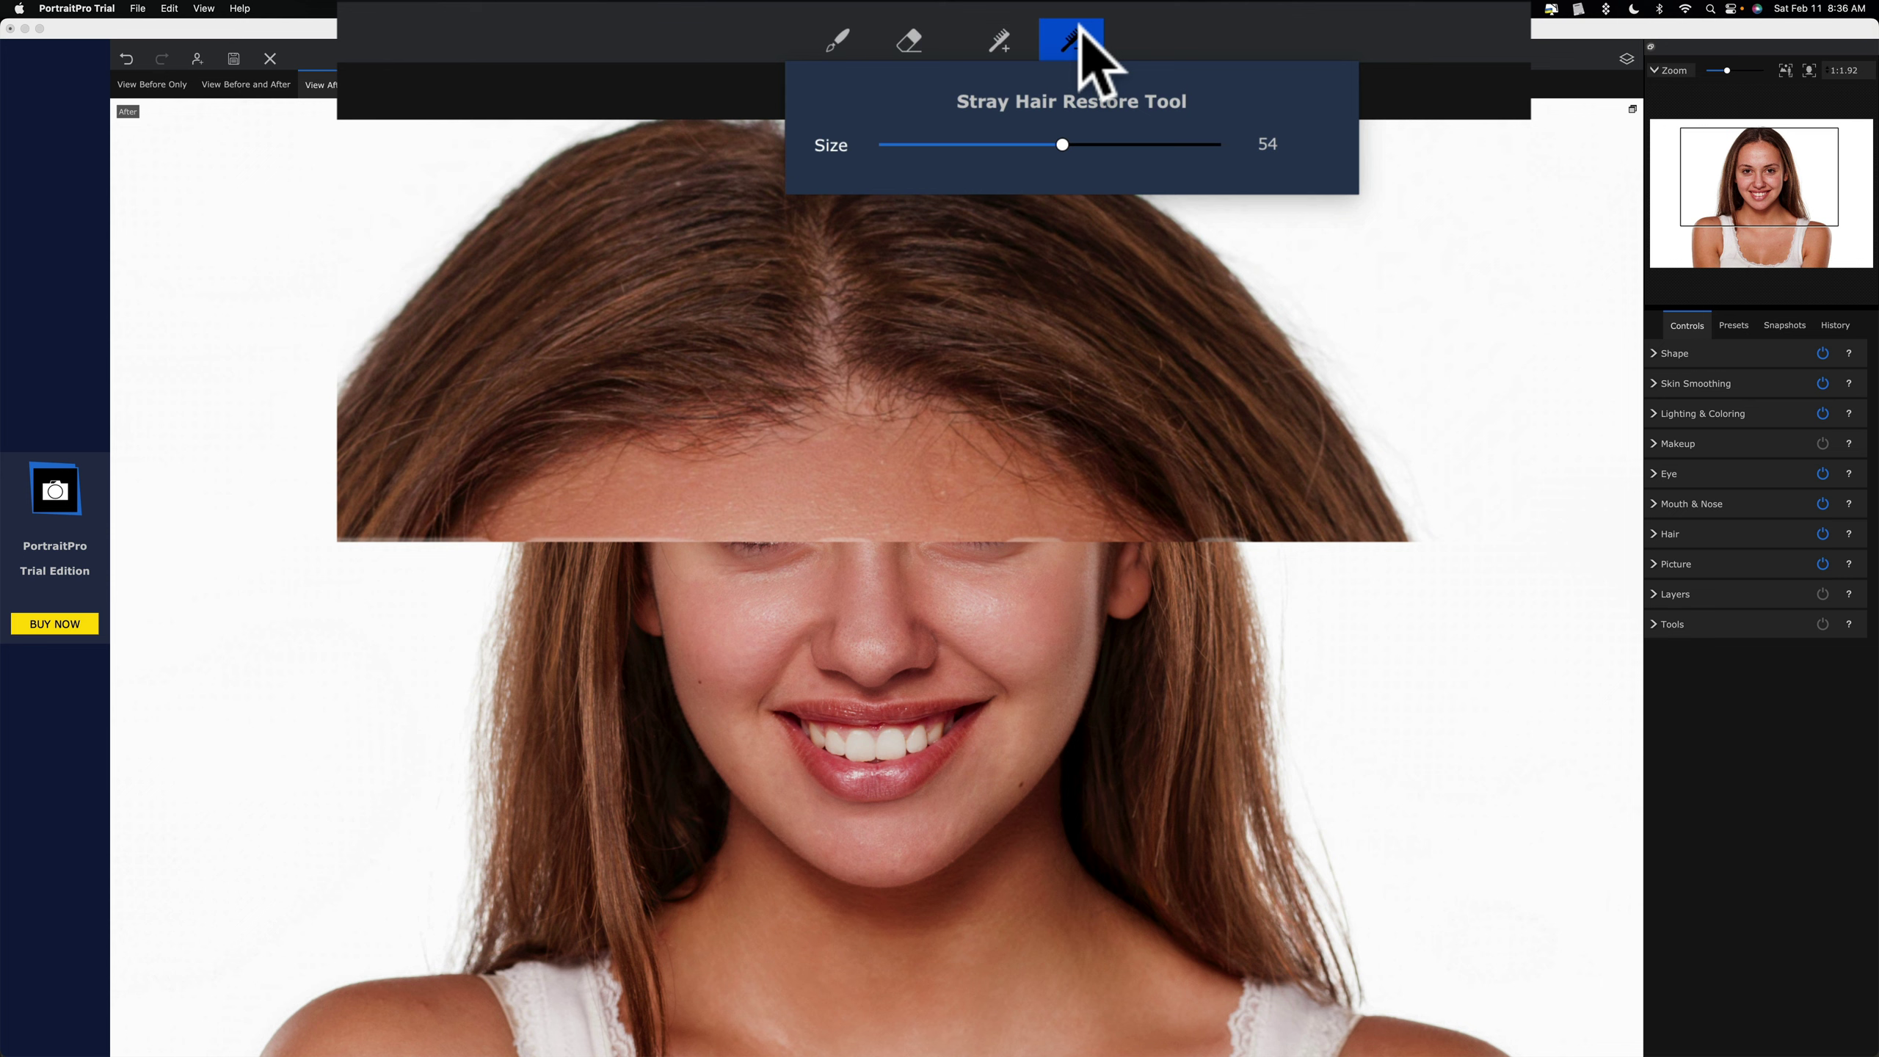
Step: Activate the Stray Hair Remover tool and make its brush slightly smaller
left_click(1000, 38)
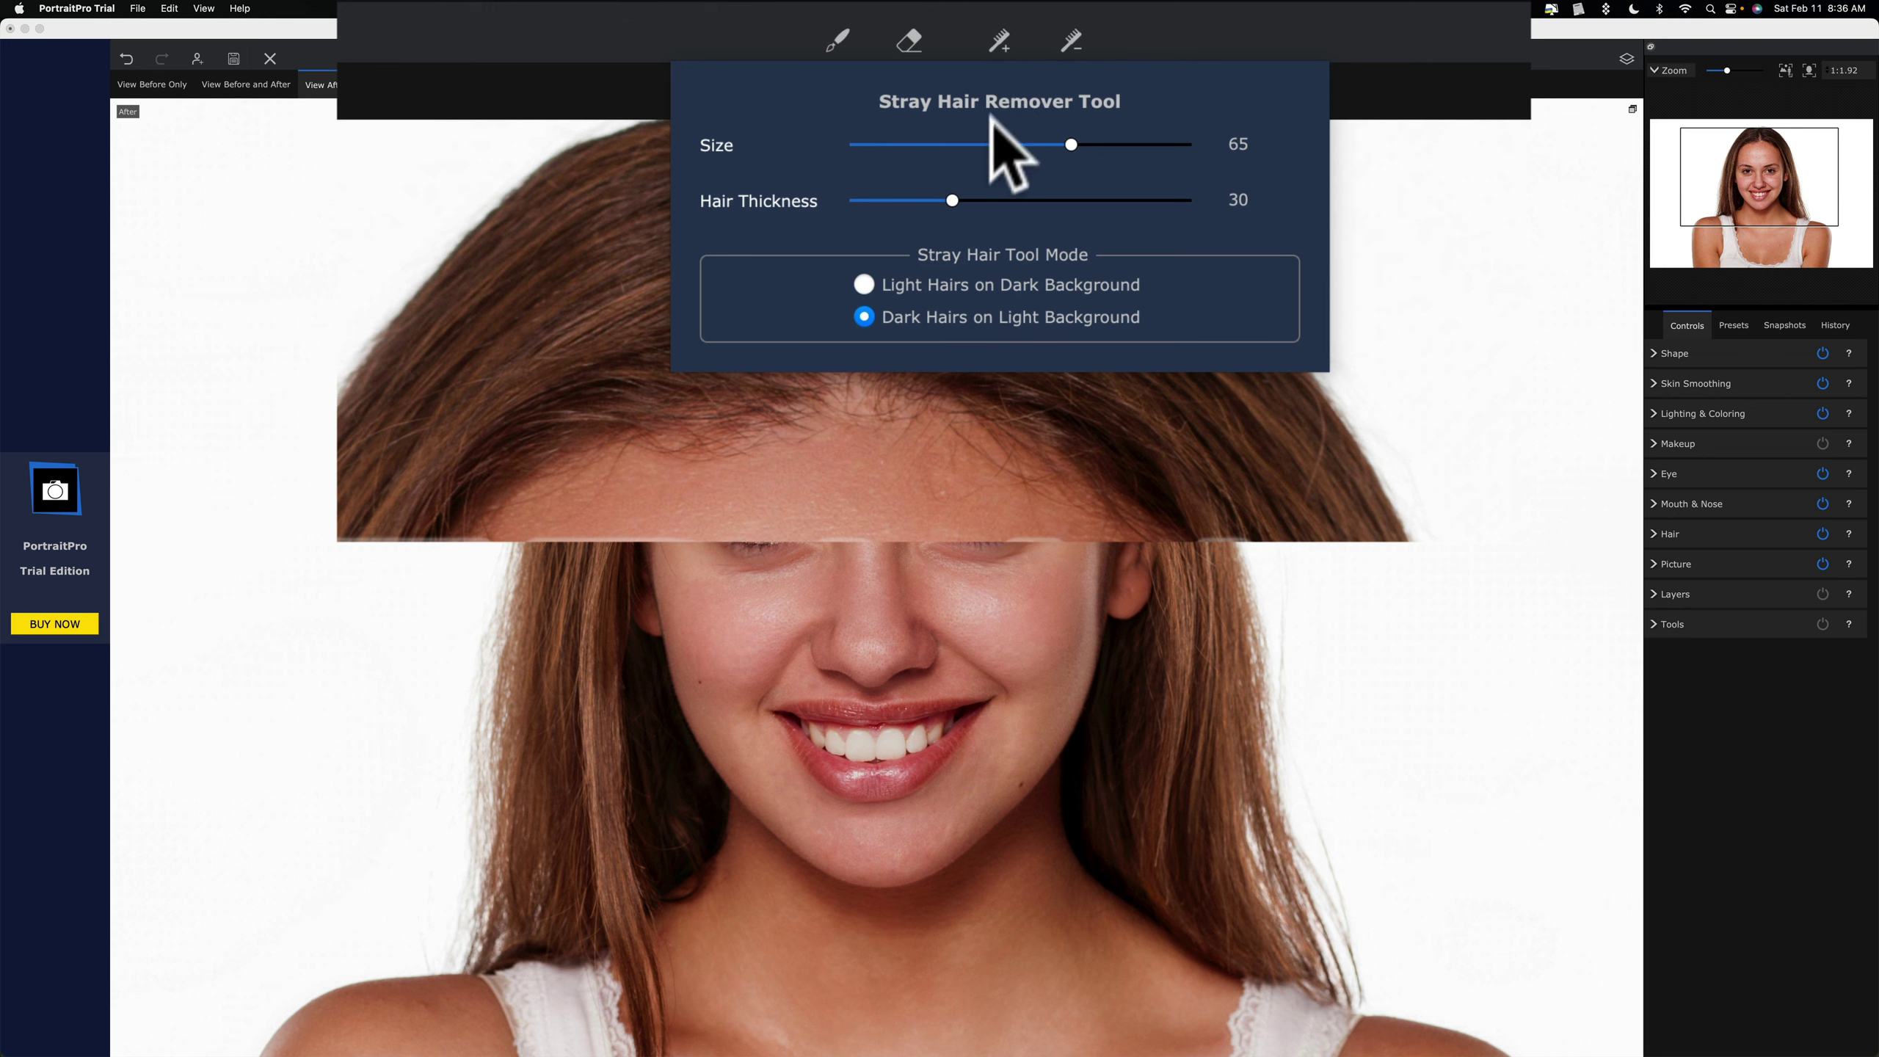
left_click(1008, 43)
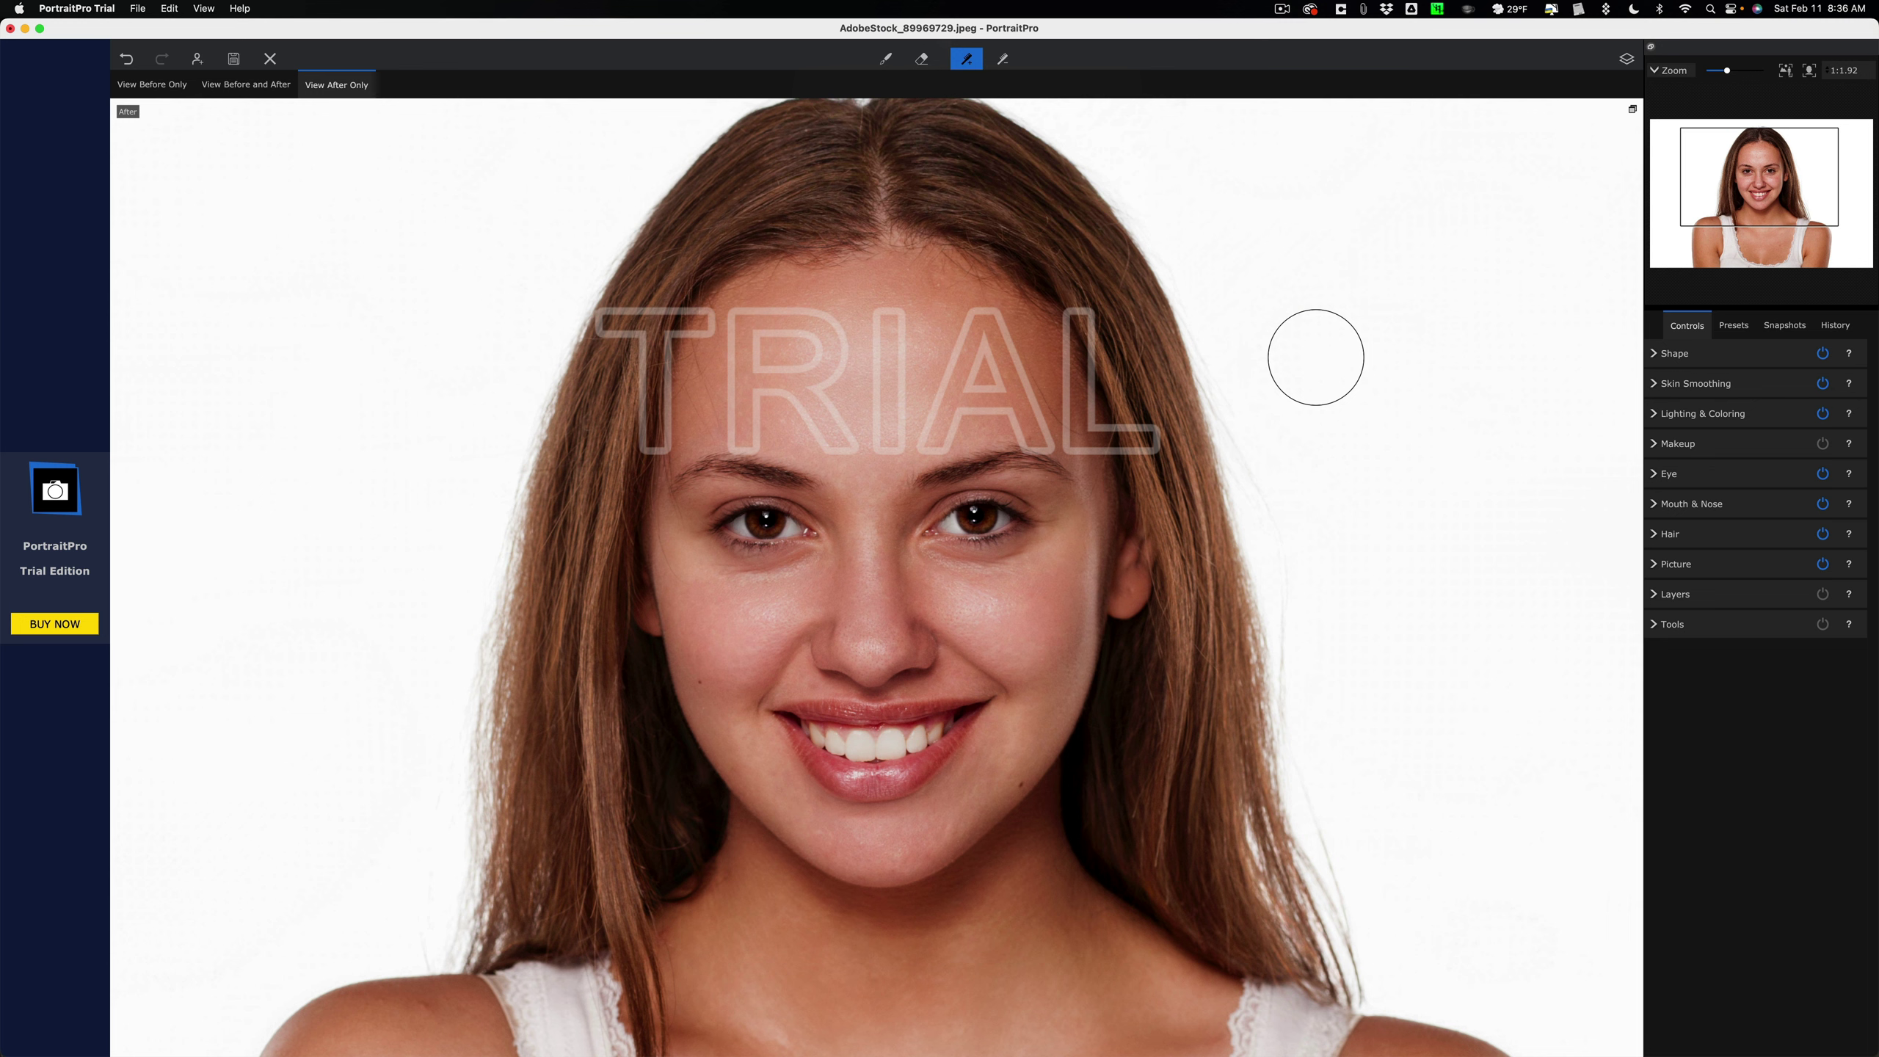
key("bracketleft")
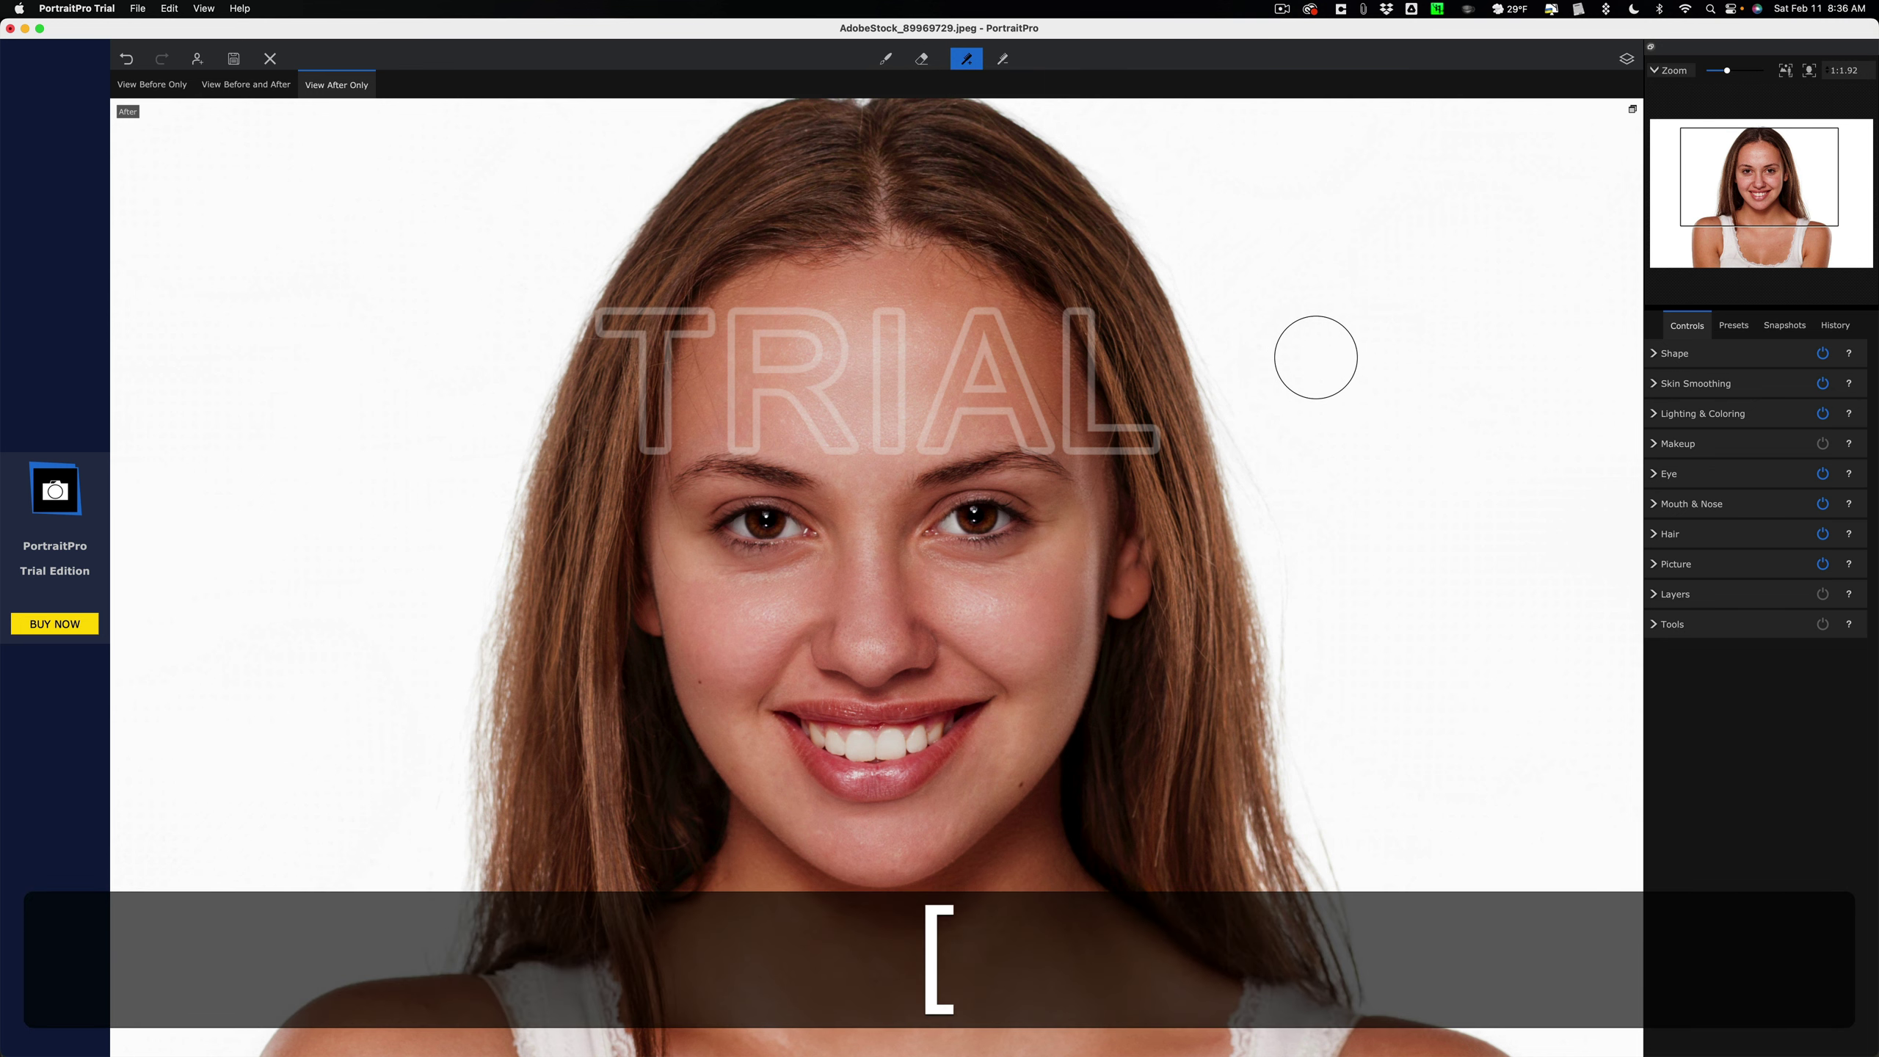
key("bracketleft")
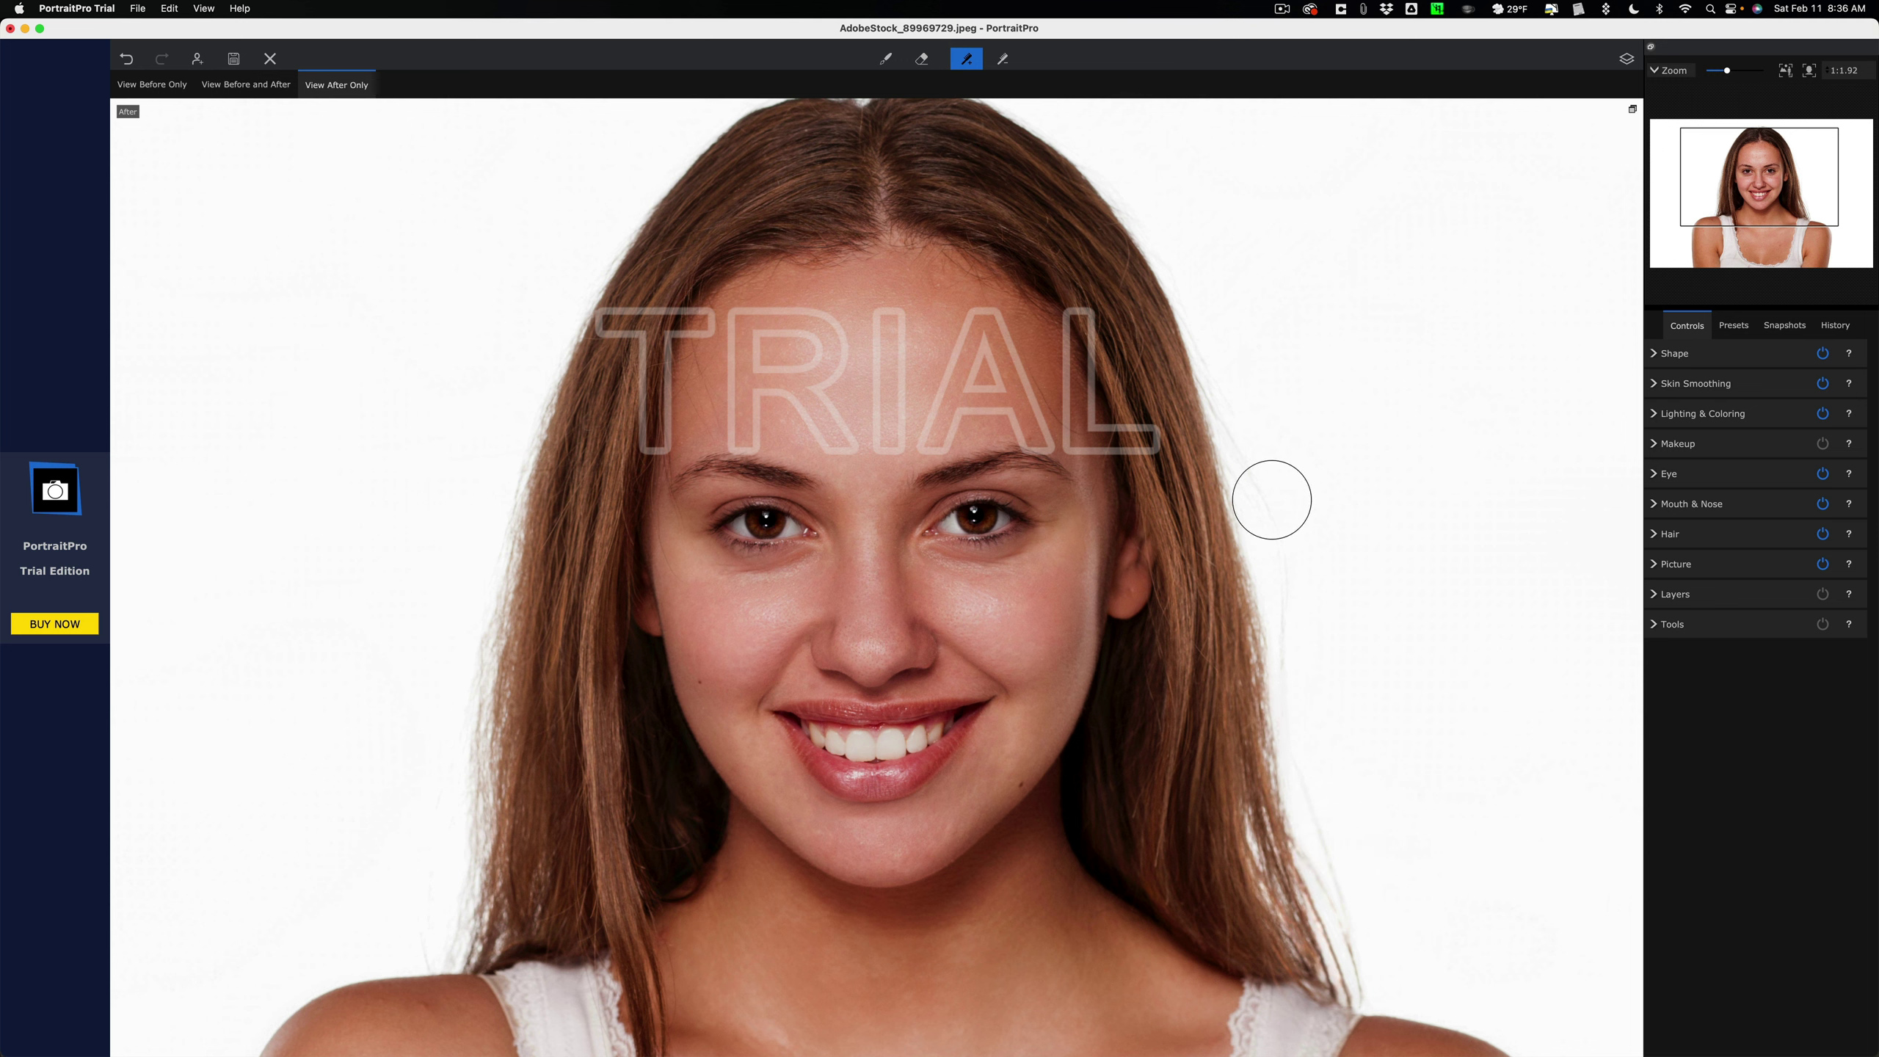
Step: Brush away the stray hairs along both outer edges of the woman's hair with the Stray Hair Remover
left_click(1231, 377)
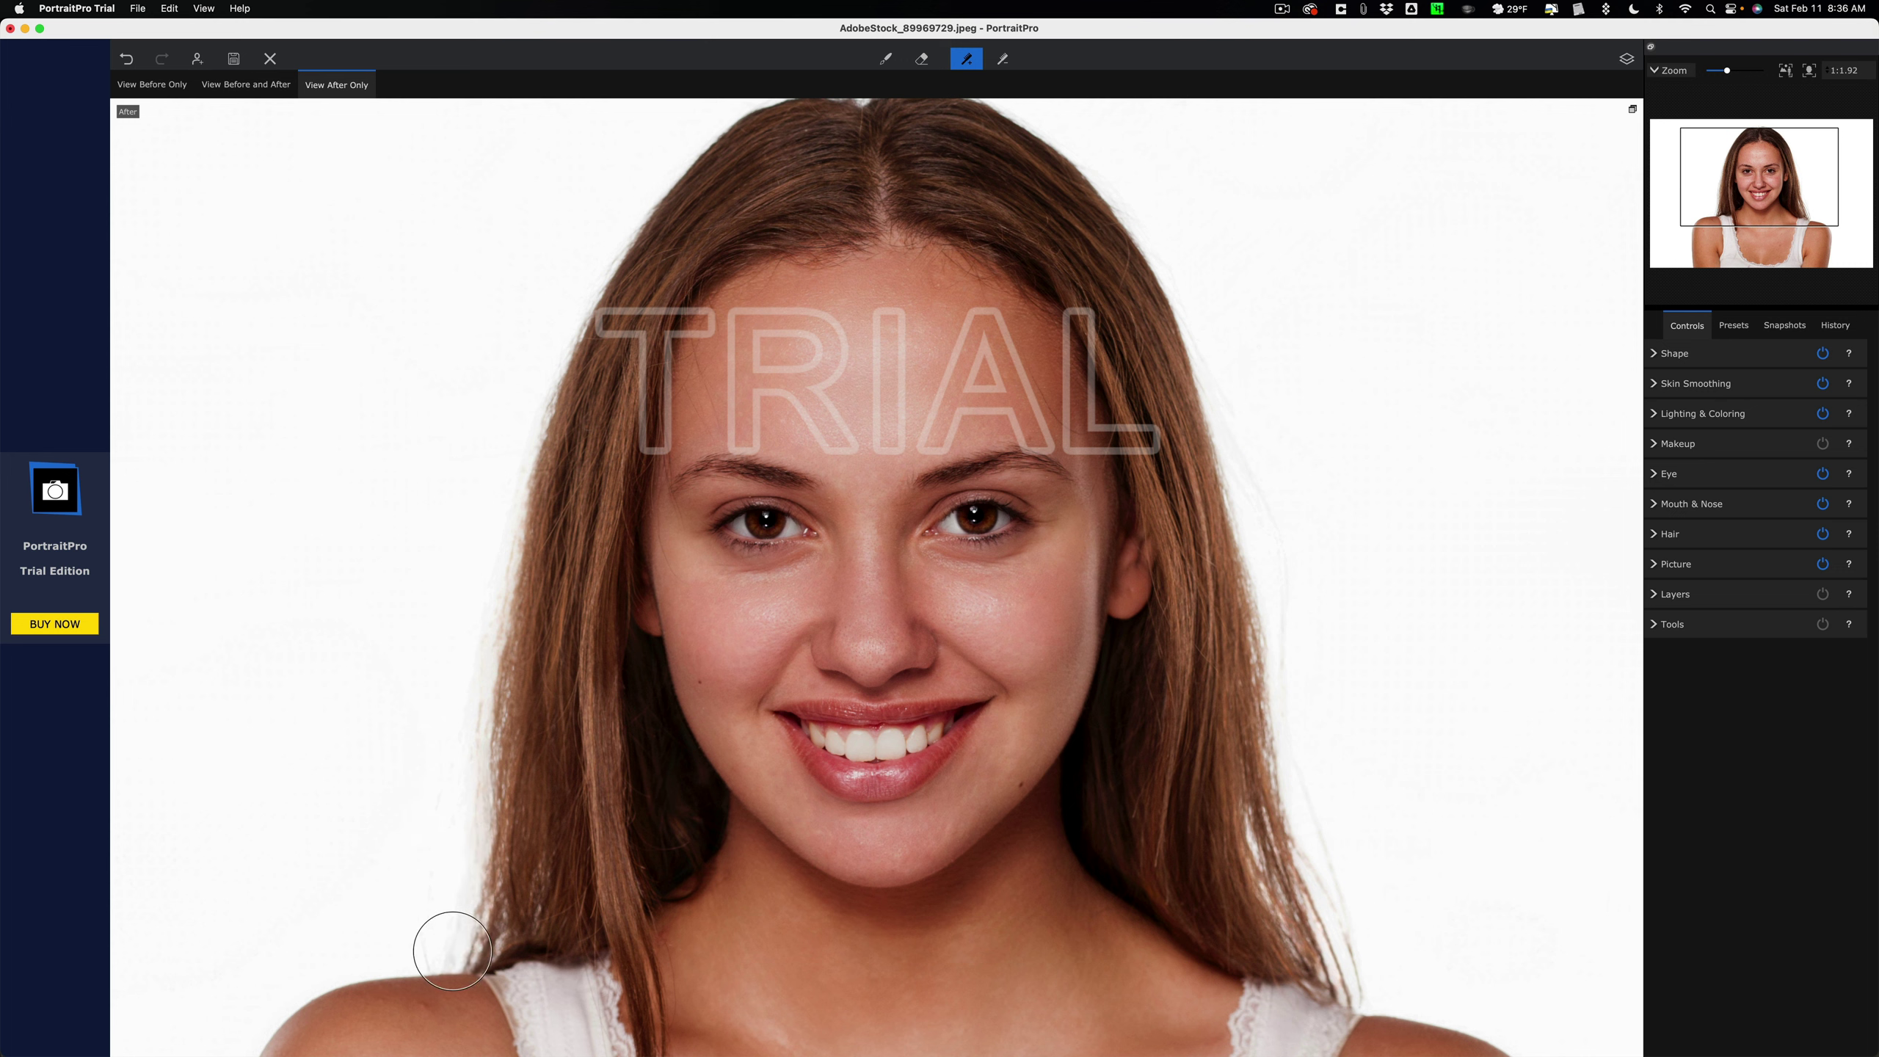
left_click(419, 903)
left_click(1203, 351)
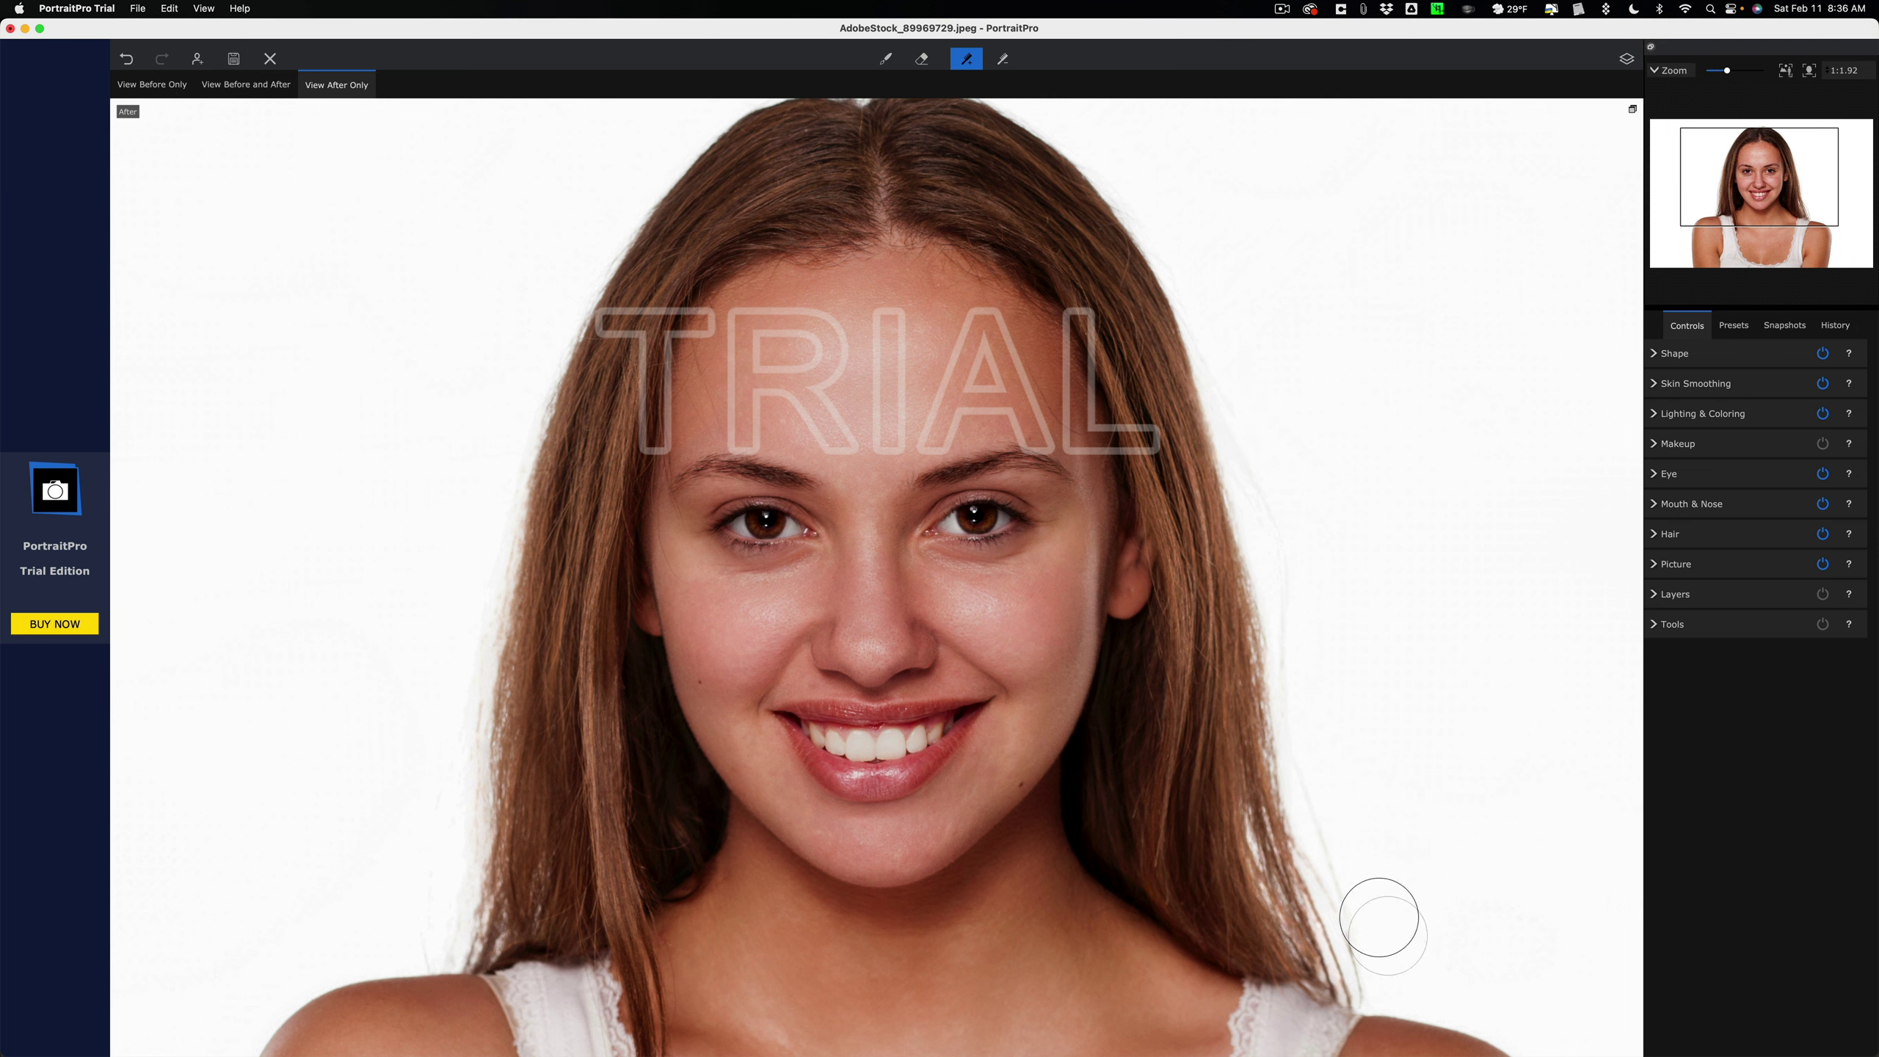
left_click(1394, 1004)
left_click(971, 676)
left_click(447, 931)
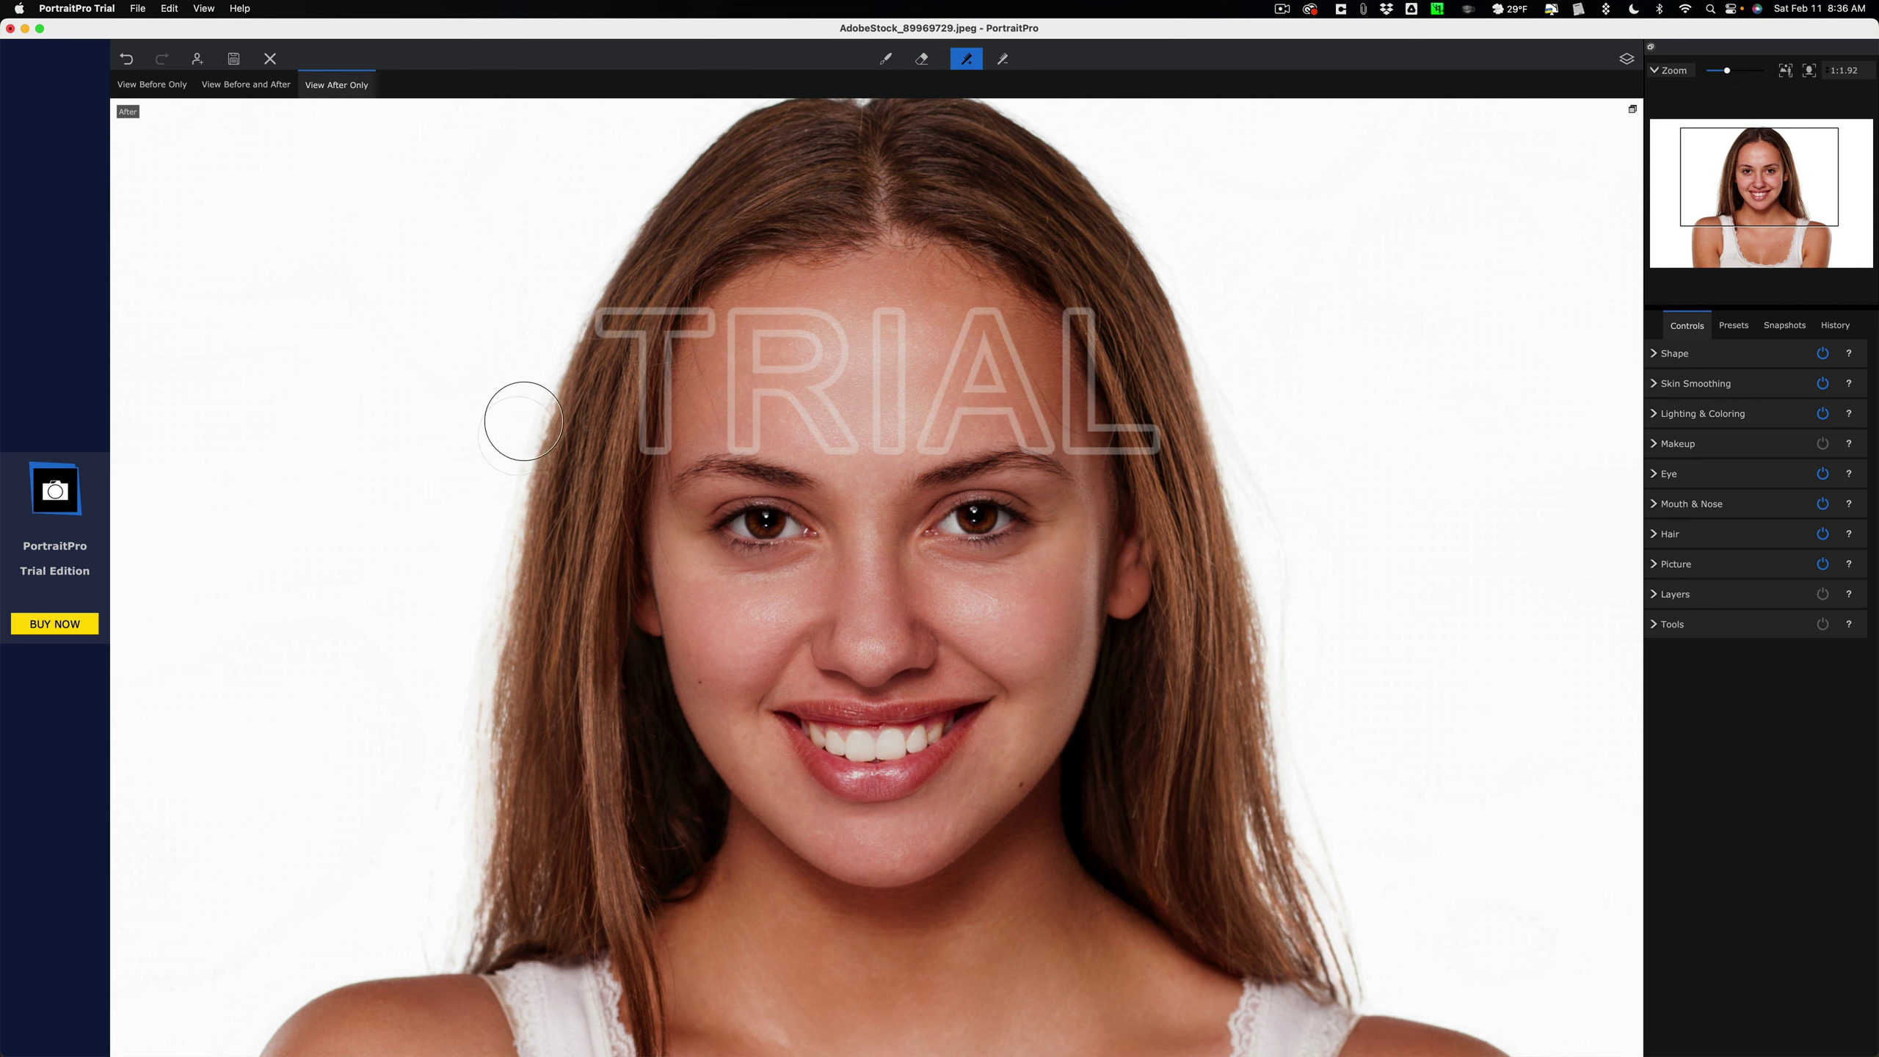
left_click(502, 507)
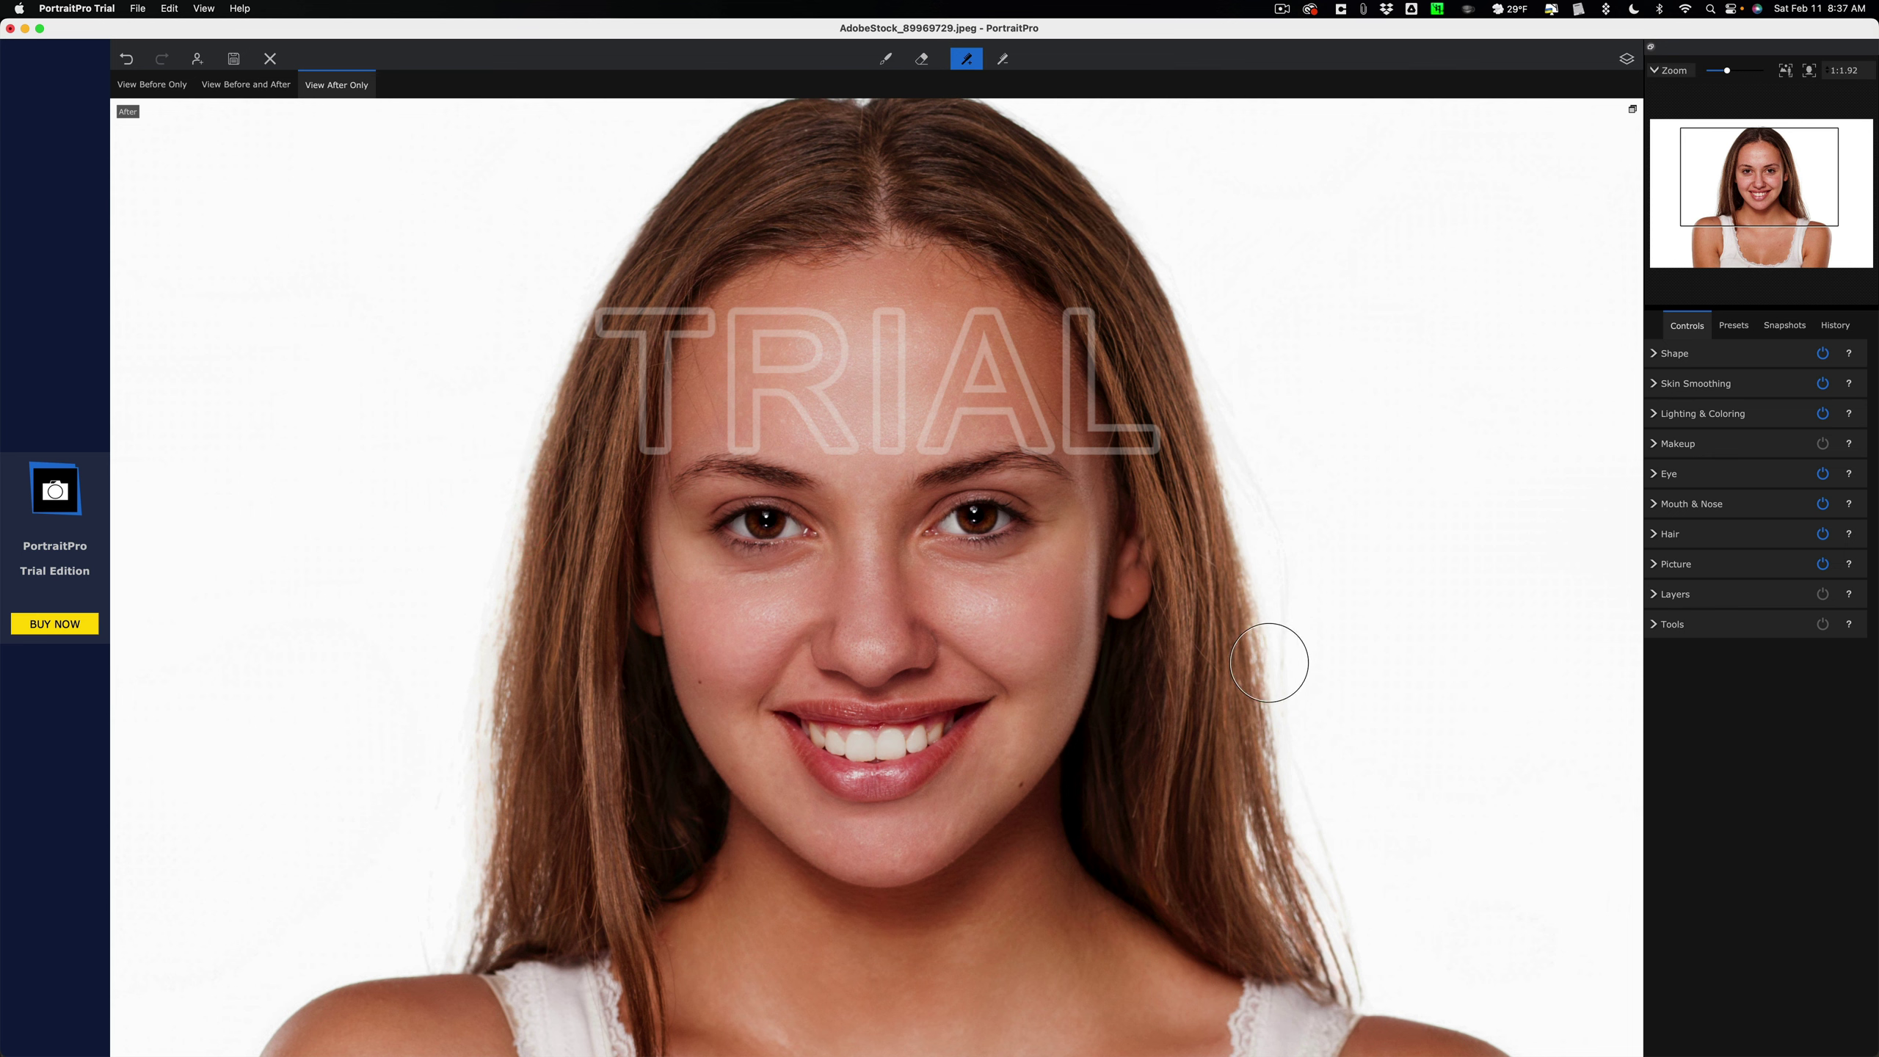
left_click(1382, 526)
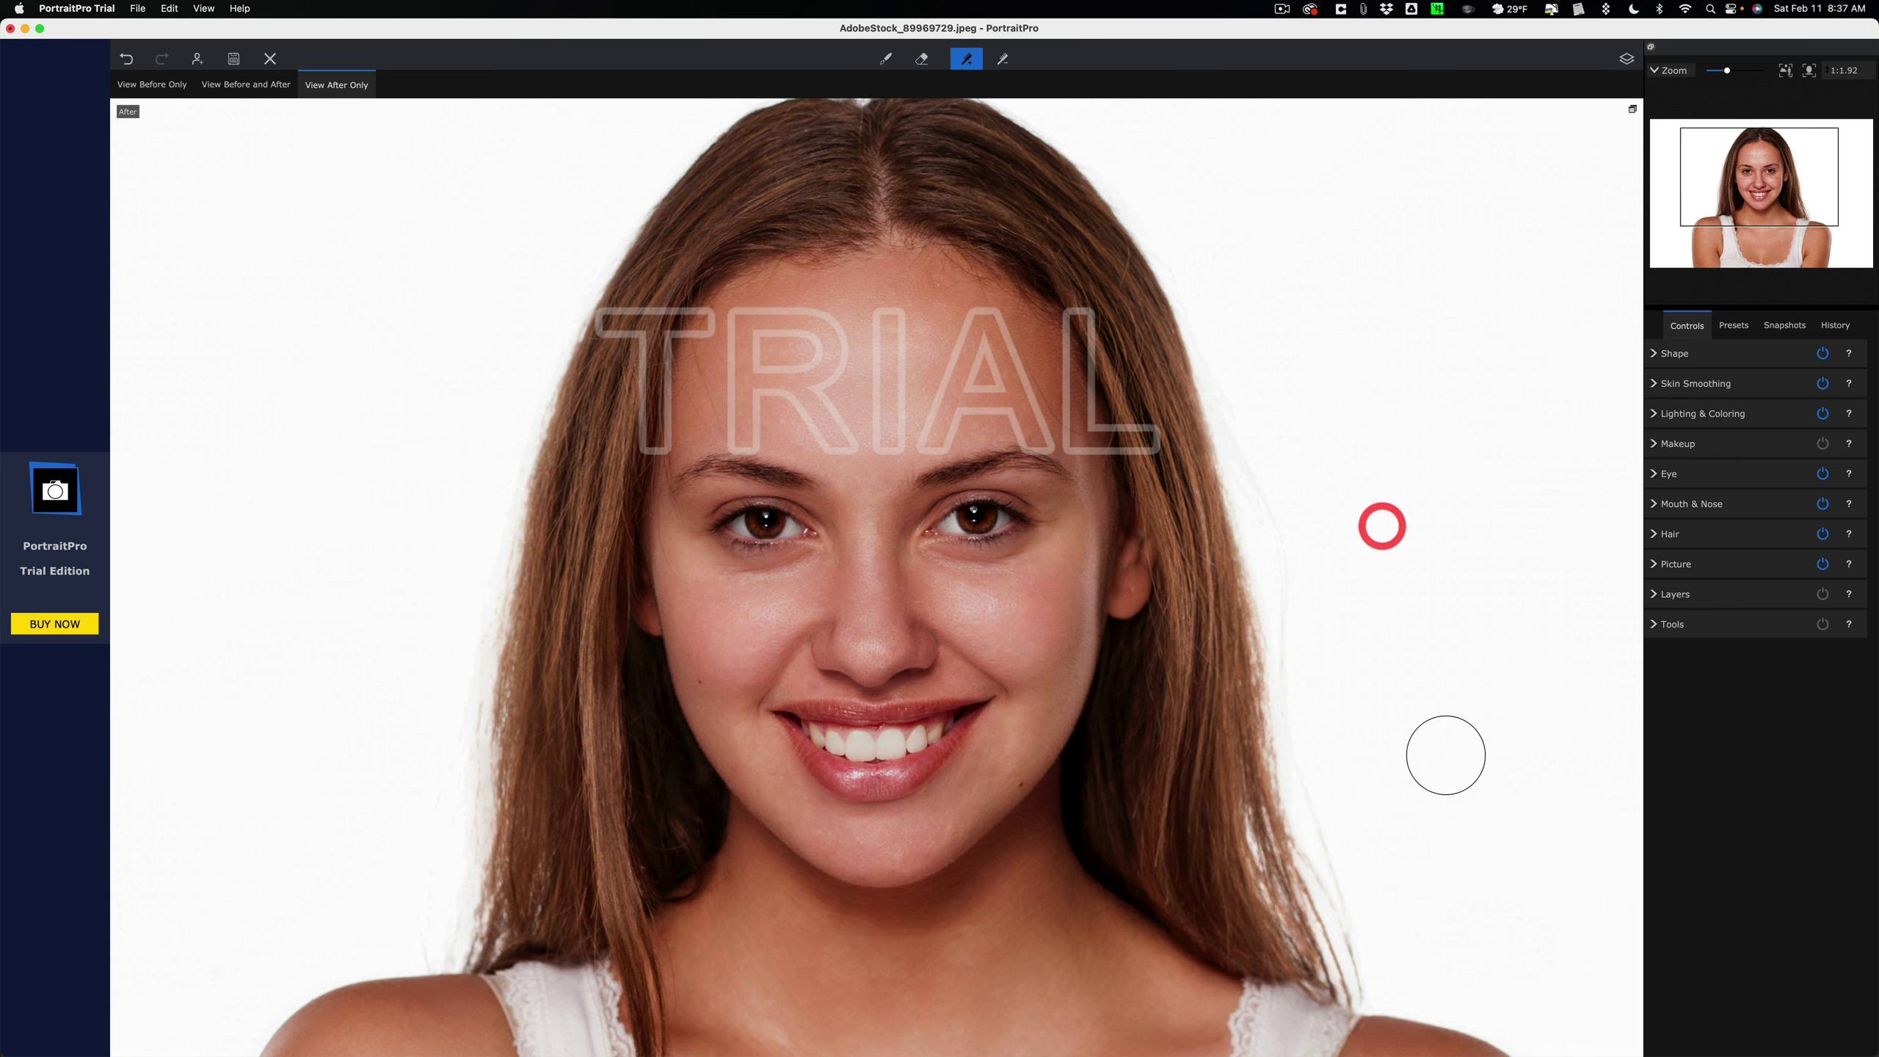
Step: Enlarge the Stray Hair Restore brush and paint the removed stray hairs back along both sides of the hair
left_click(1004, 59)
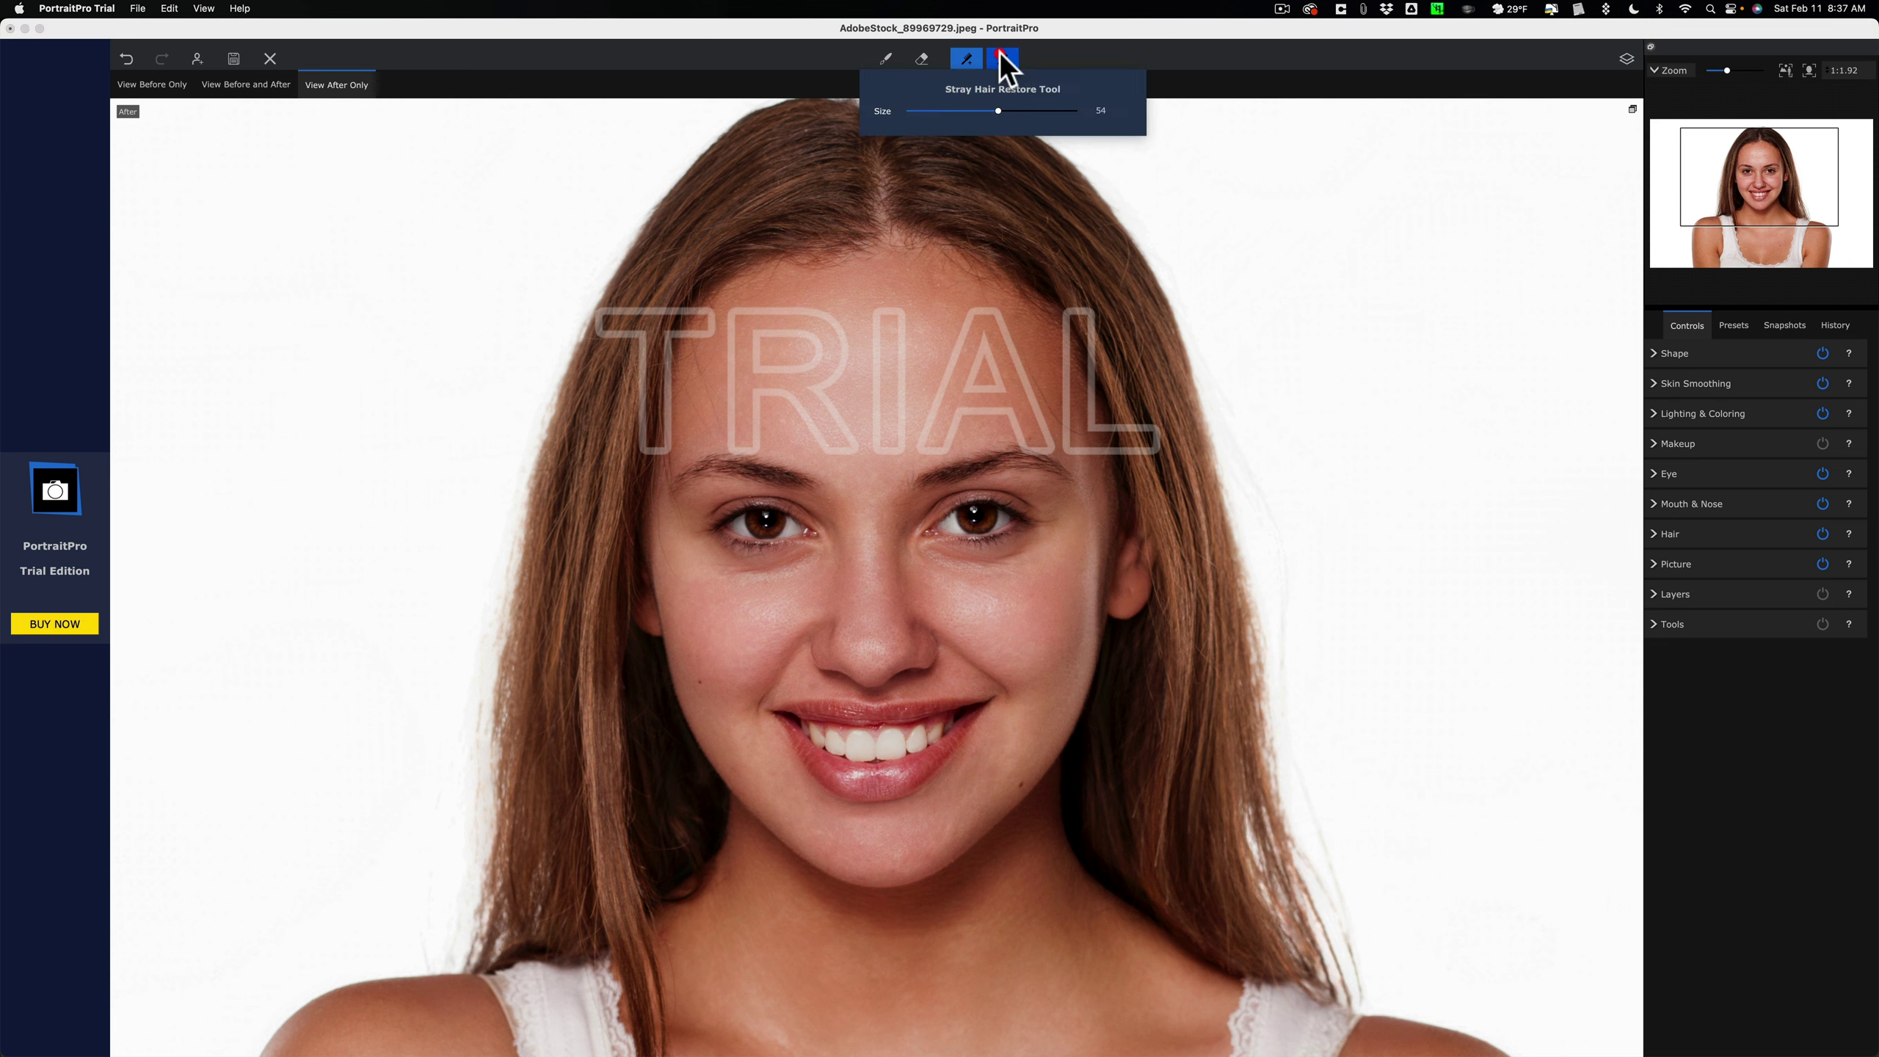
left_click(1056, 110)
mouse_move(1122, 230)
left_mouse_down()
mouse_move(1204, 361)
mouse_move(1305, 601)
mouse_move(1297, 852)
mouse_move(1333, 953)
mouse_move(1222, 407)
mouse_move(1234, 500)
left_mouse_up()
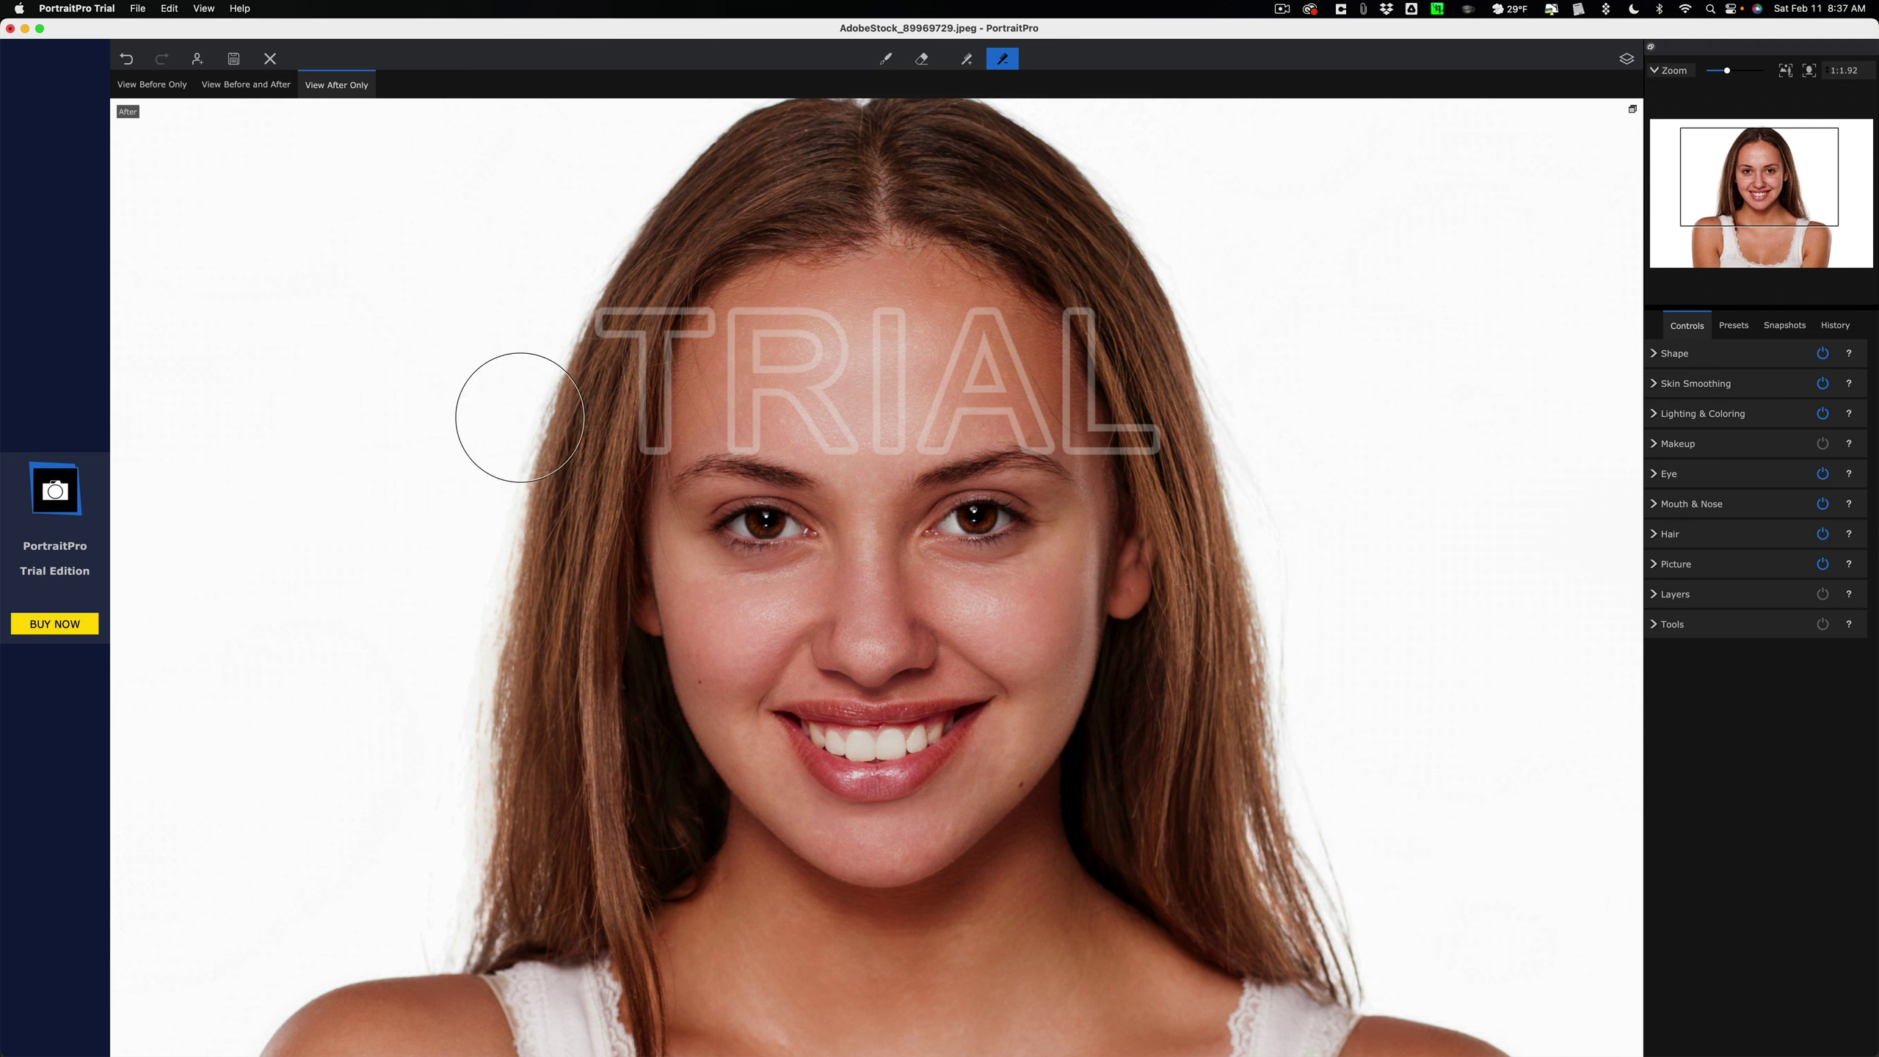
mouse_move(470, 546)
left_mouse_down()
mouse_move(492, 836)
mouse_move(468, 927)
left_mouse_up()
Step: Set the Stray Hair Remover's Hair Thickness to 100 and brush over the stray hairs along both outer edges of the hair
left_click(967, 59)
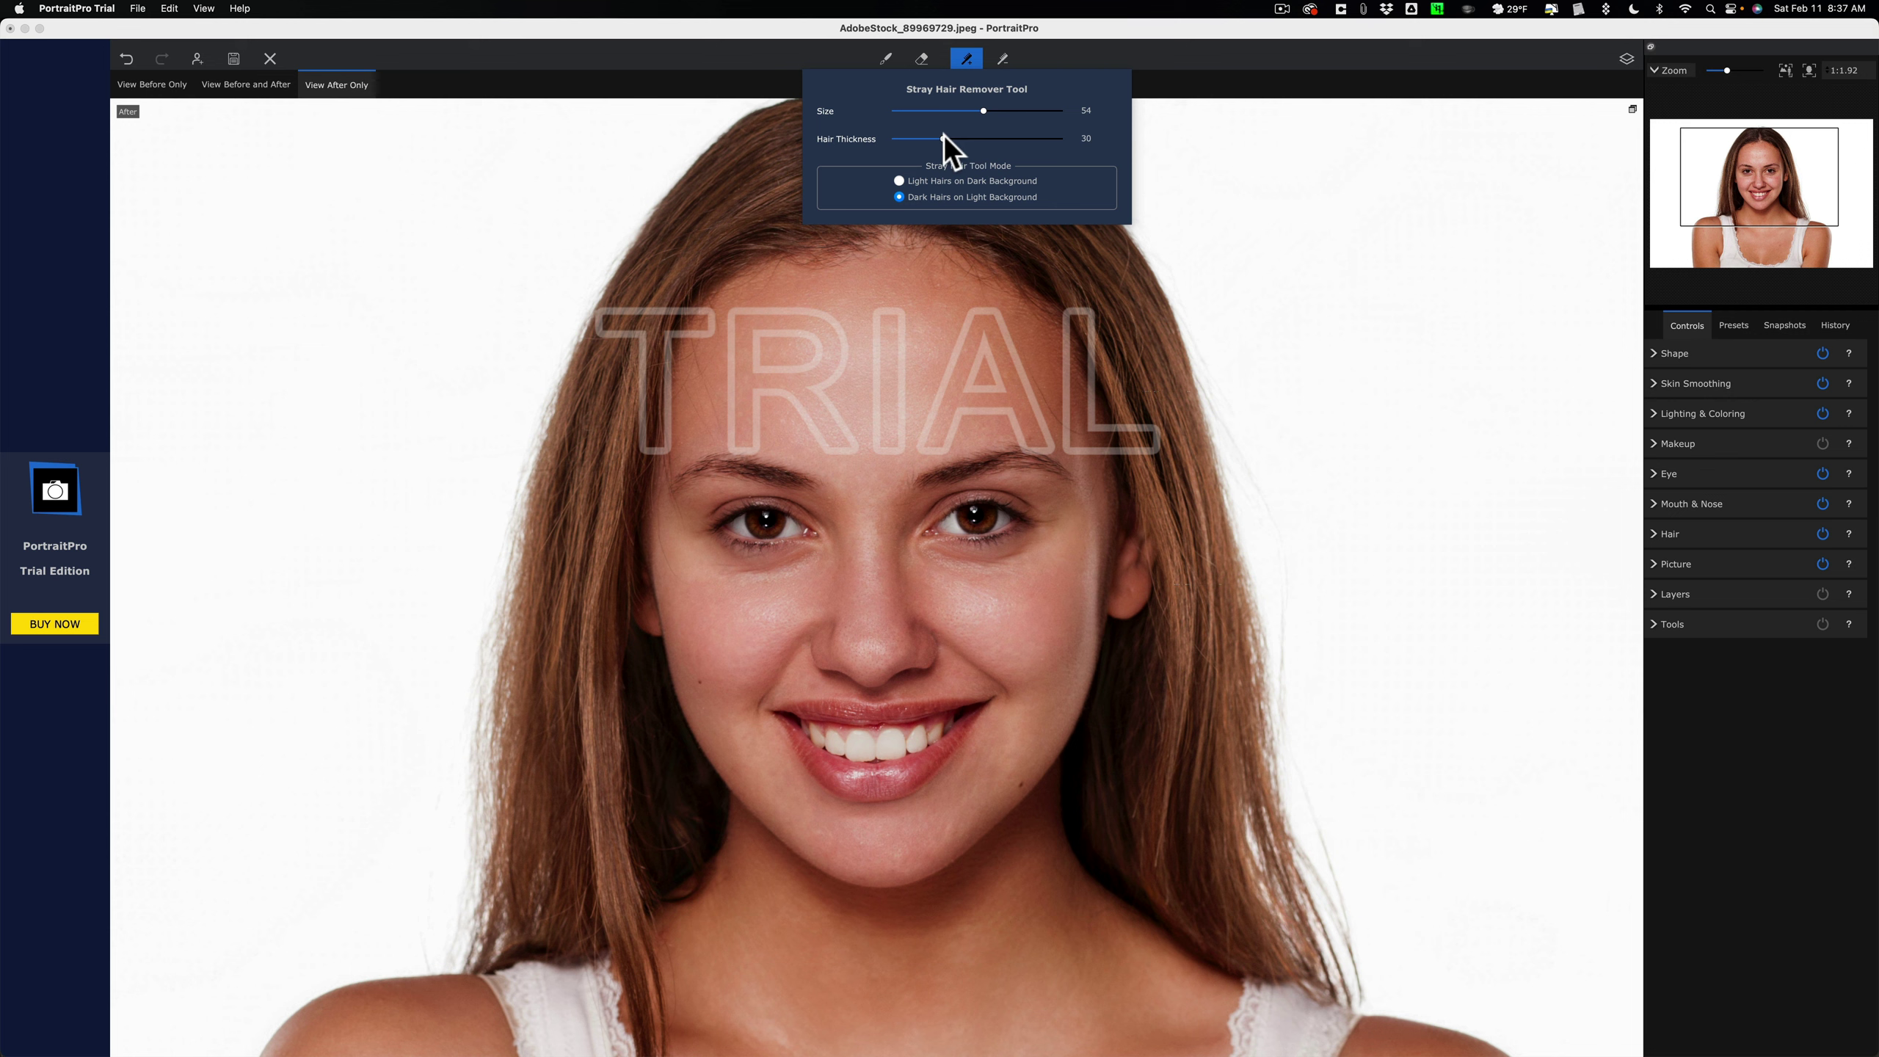
left_click(1067, 139)
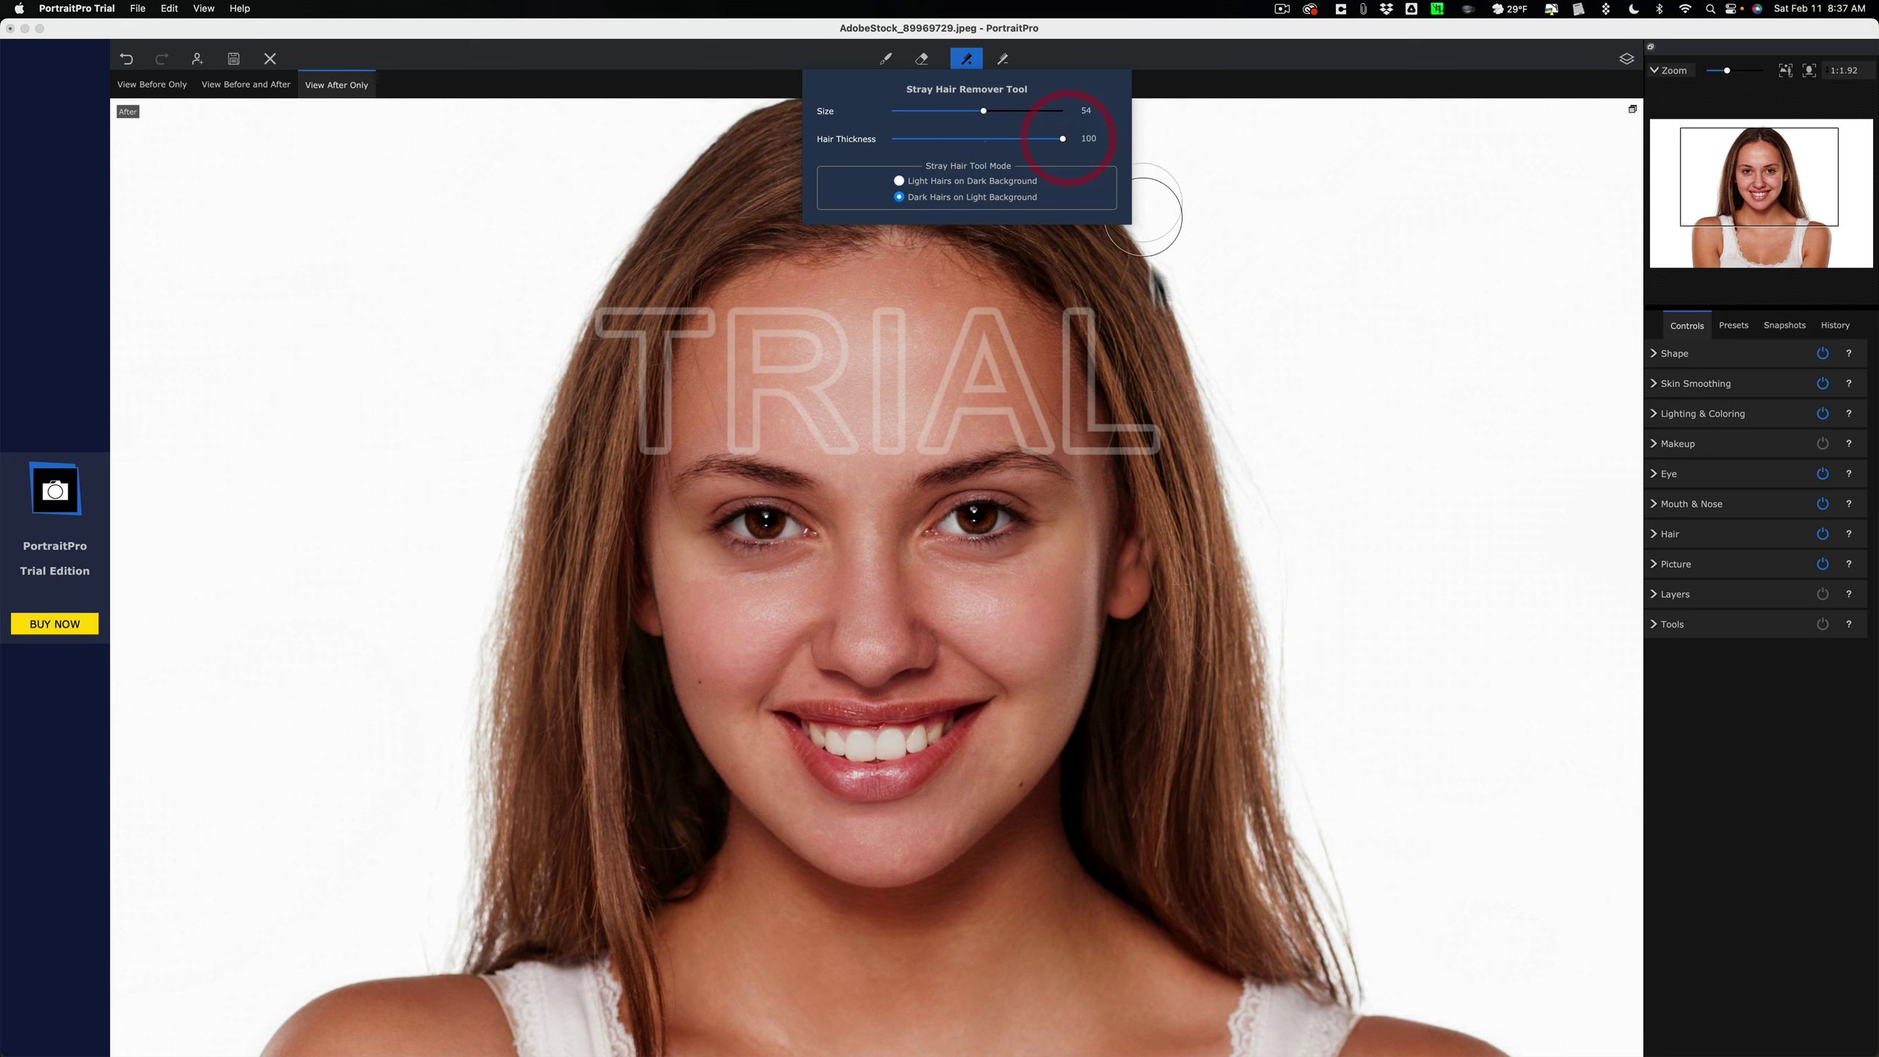
left_click_drag(1205, 382, 1241, 441)
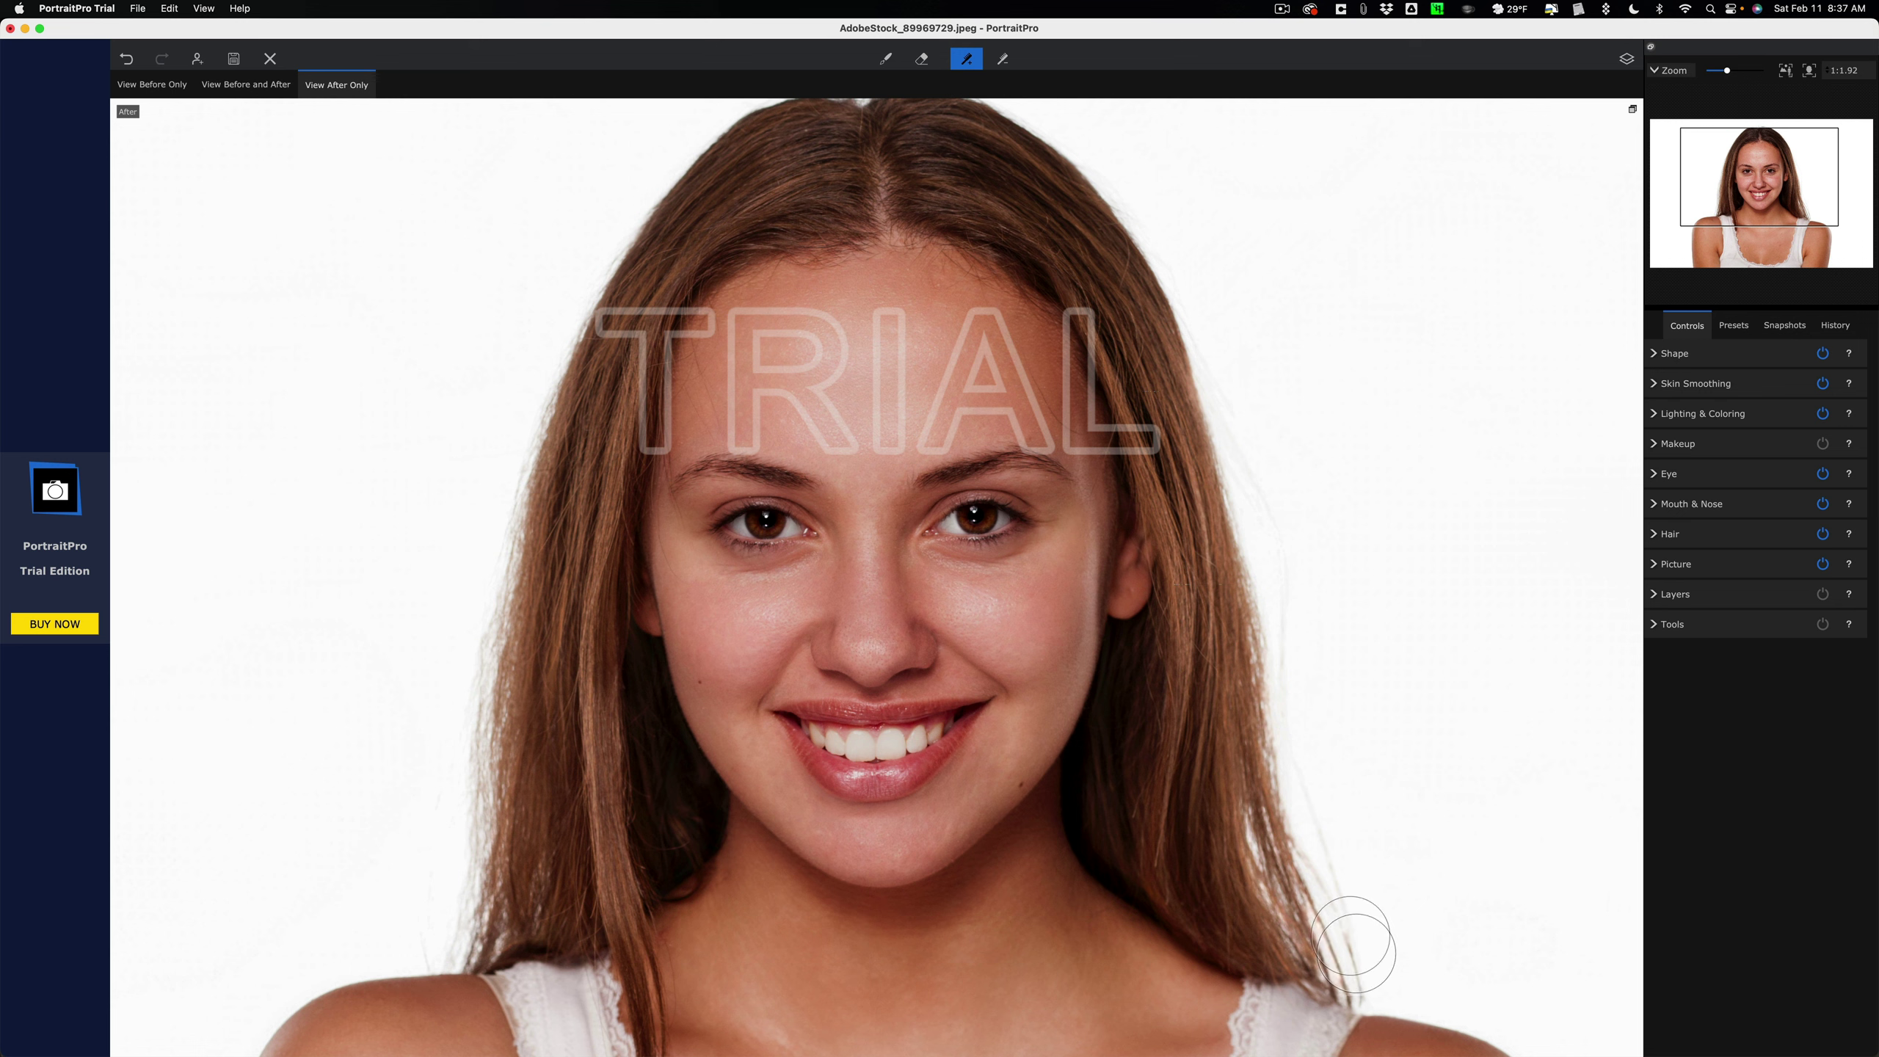
left_click(1346, 734)
mouse_move(973, 63)
mouse_move(486, 592)
left_mouse_down()
mouse_move(457, 818)
mouse_move(485, 915)
mouse_move(480, 851)
left_mouse_up()
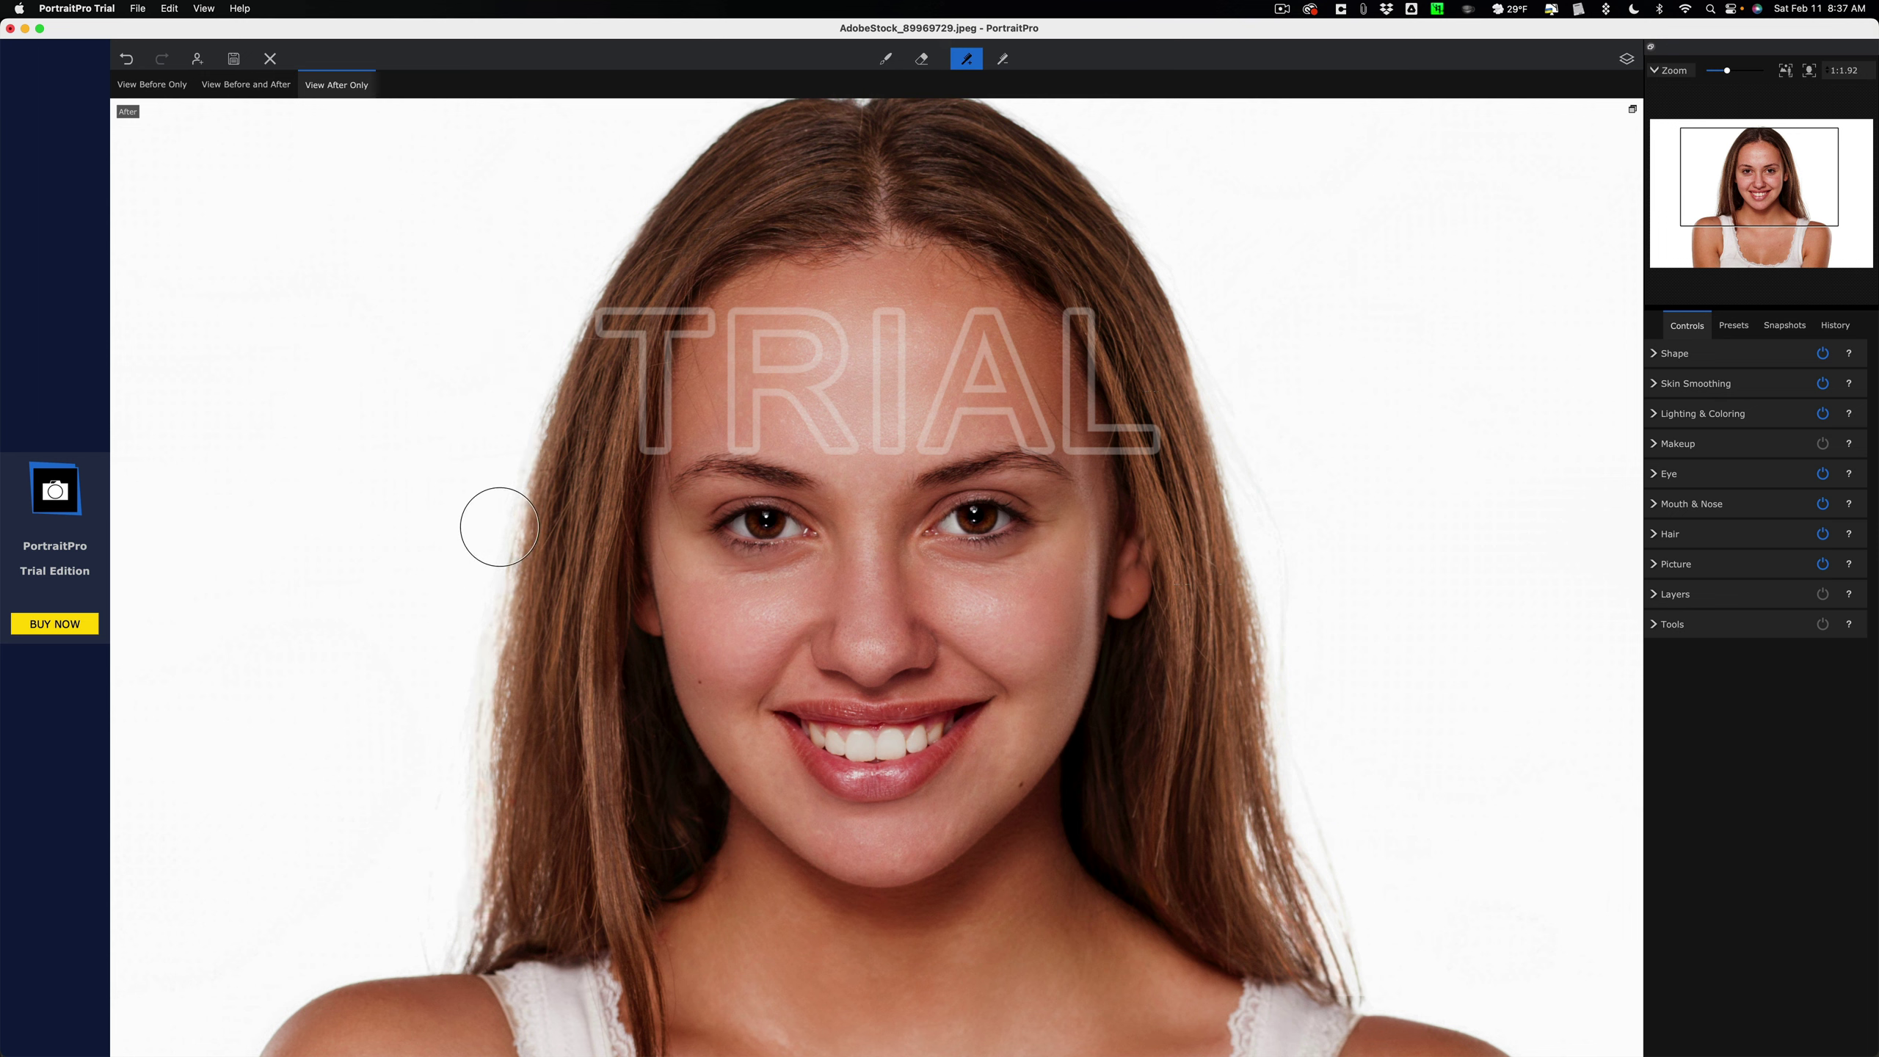
left_click_drag(491, 577, 490, 576)
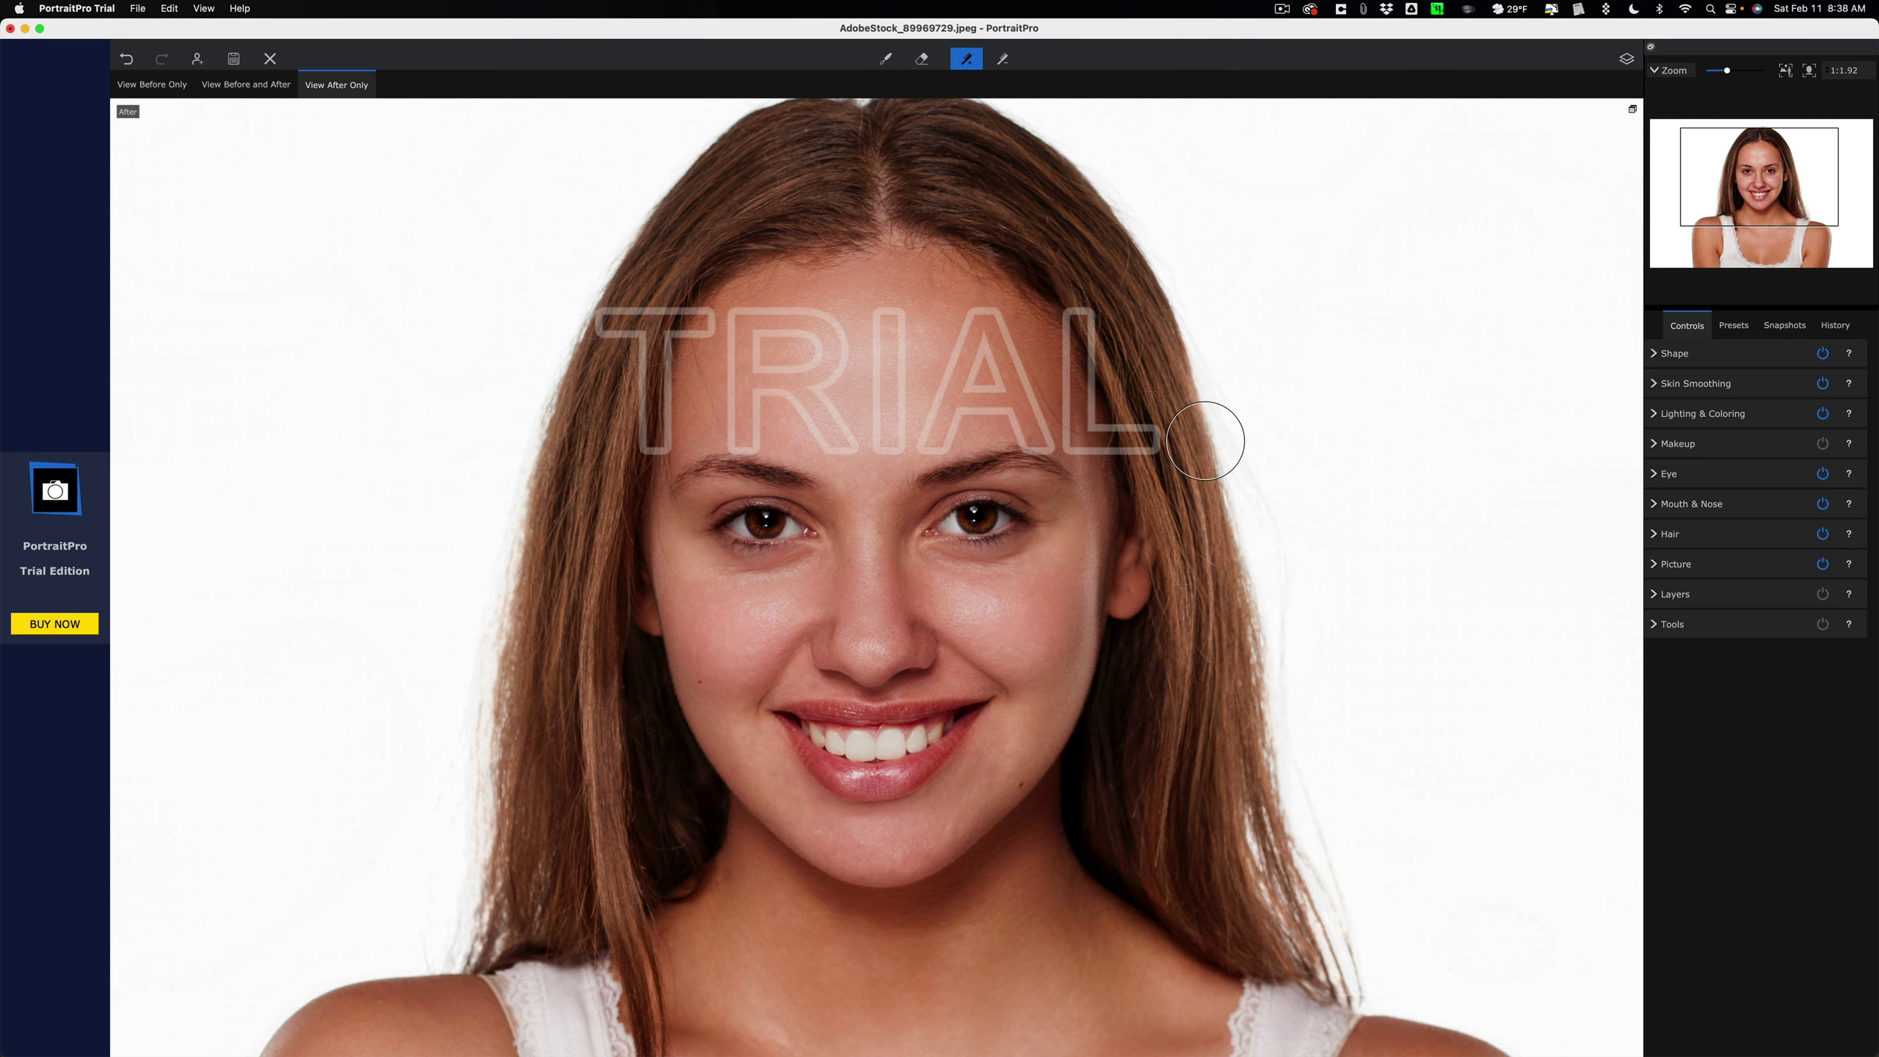